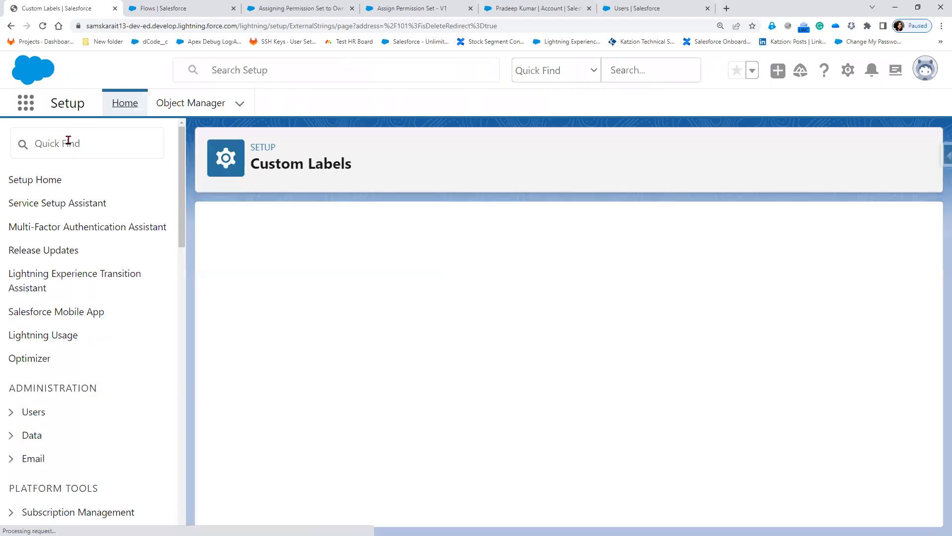
Open the Custom Labels setup page via 'custom' and highlight its opening description sentence.
{"action": "type", "text": "c"}
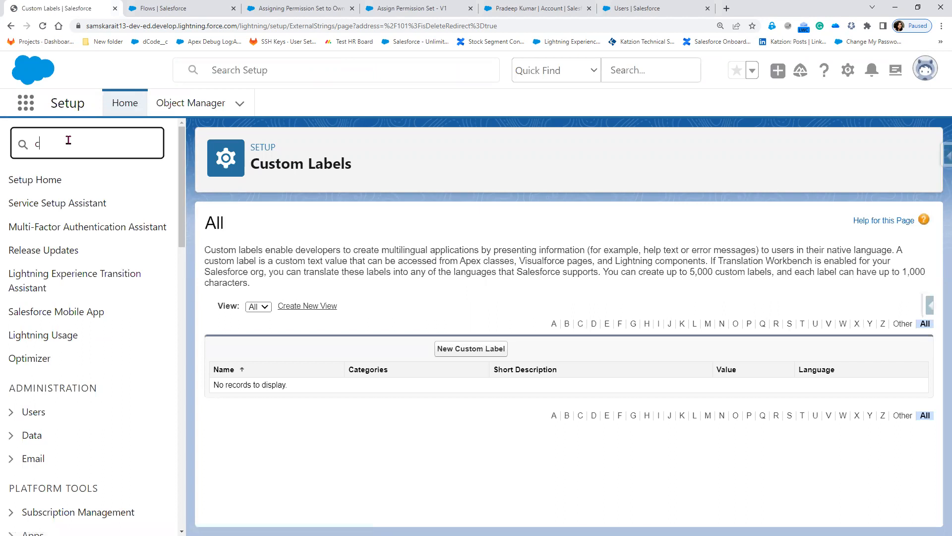
{"action": "type", "text": "ustom"}
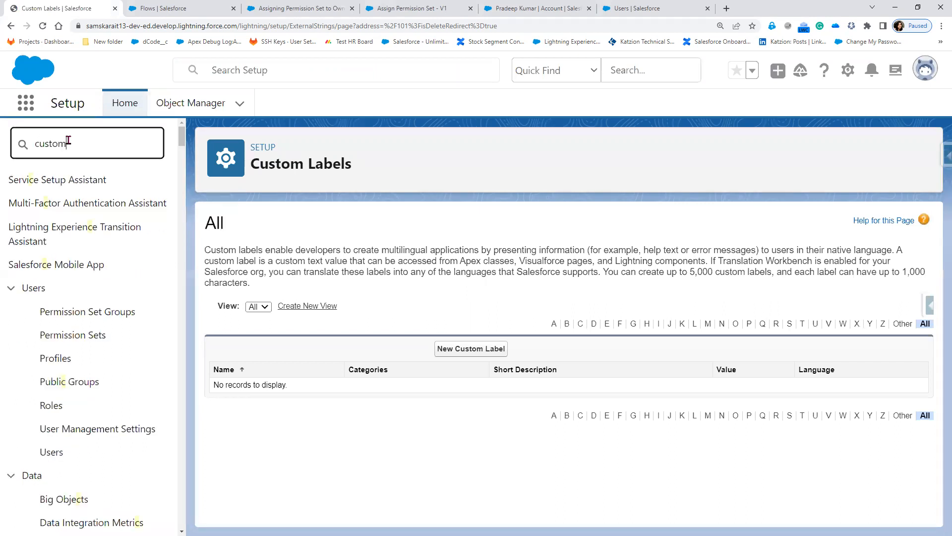
{"action": "key", "text": "Tab"}
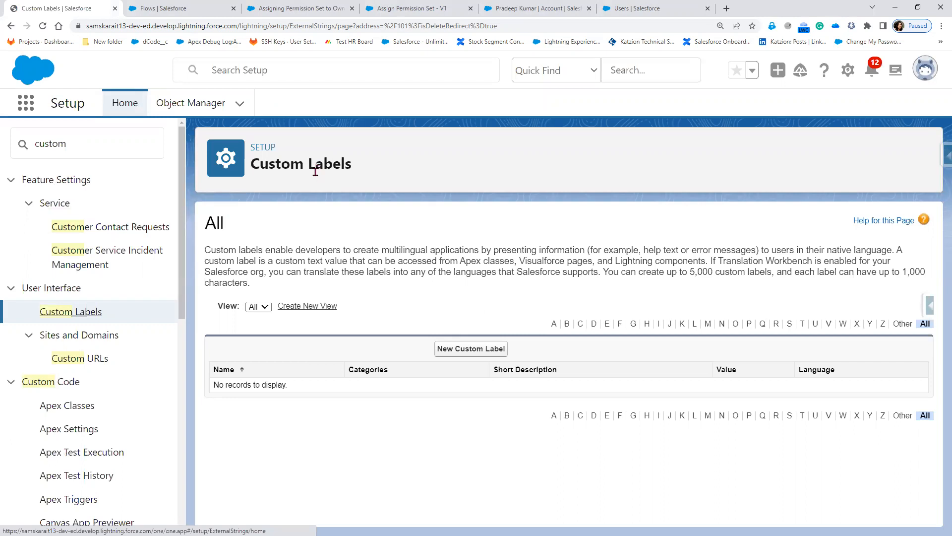
{"action": "key", "text": "Return"}
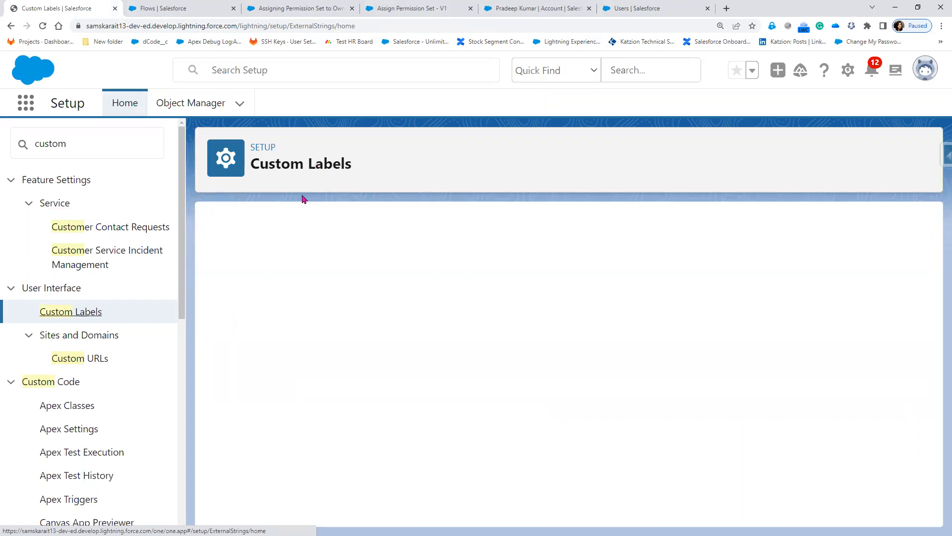
{"action": "left_click_drag", "start_coordinate": [208, 250], "coordinate": [226, 250]}
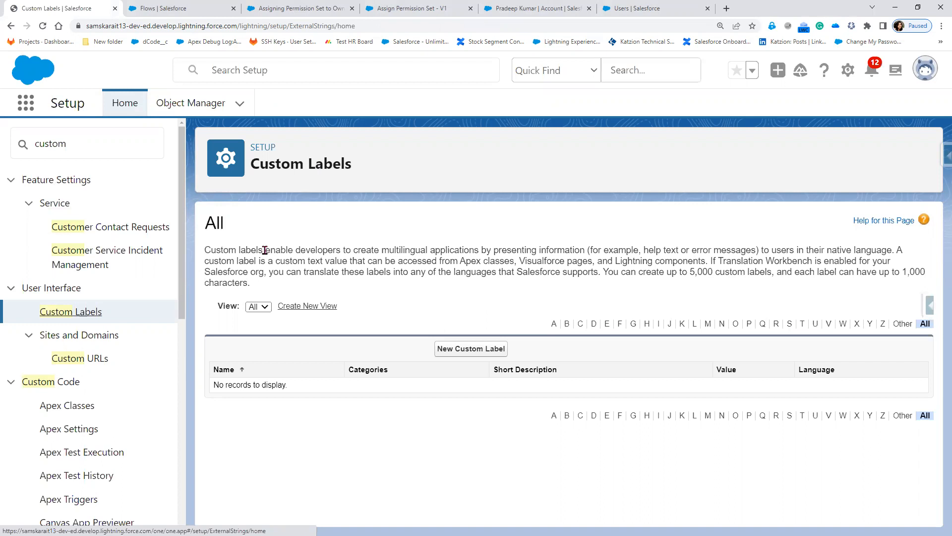
{"action": "left_click_drag", "start_coordinate": [342, 251], "coordinate": [588, 252]}
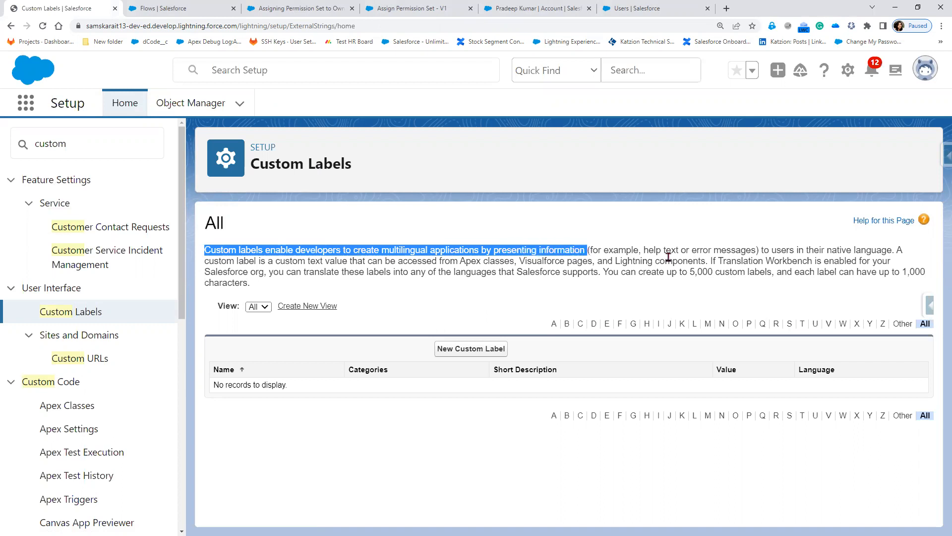
{"action": "left_click", "coordinate": [688, 252]}
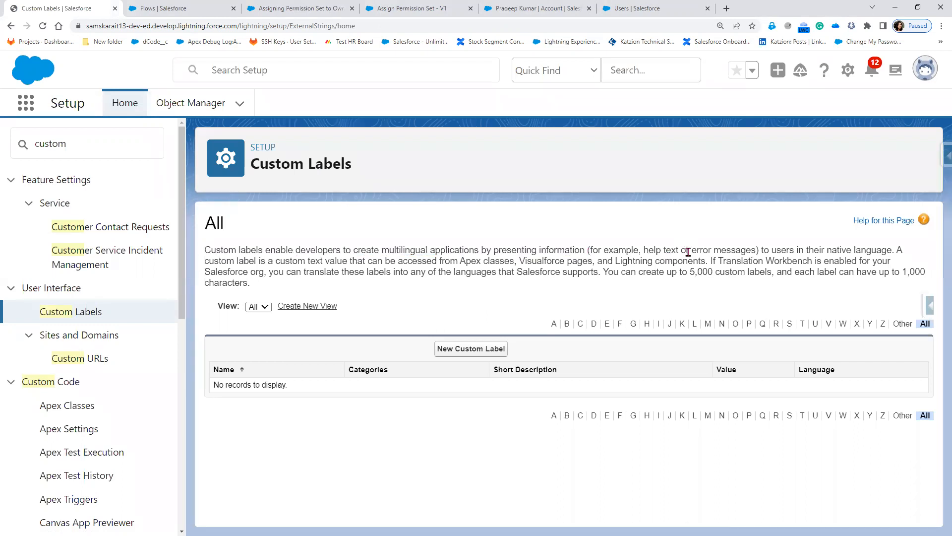
Highlight the 'error messages' and 'in their native language' phrases in the description.
{"action": "left_click", "coordinate": [754, 251], "text": "shift"}
{"action": "left_click", "coordinate": [756, 251], "text": "shift"}
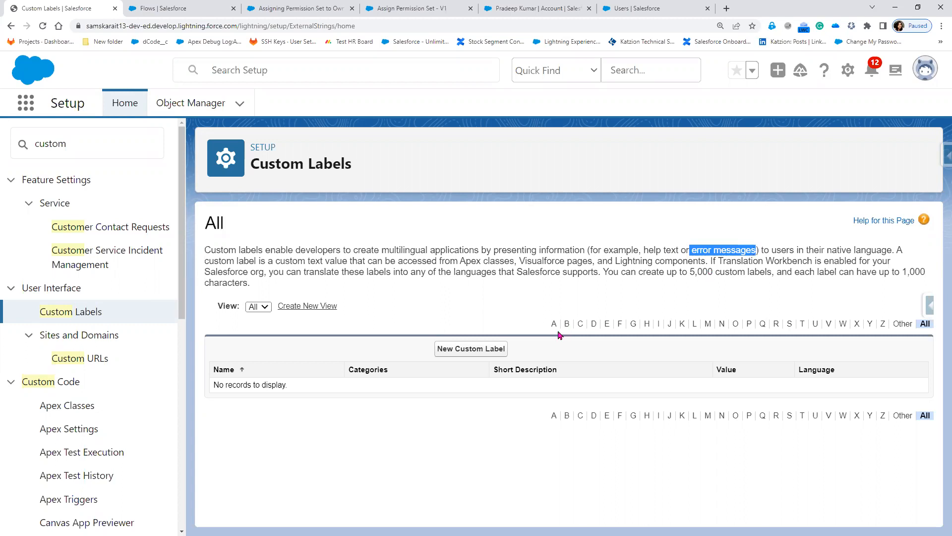
{"action": "left_click", "coordinate": [797, 249]}
{"action": "left_click", "coordinate": [891, 248], "text": "shift"}
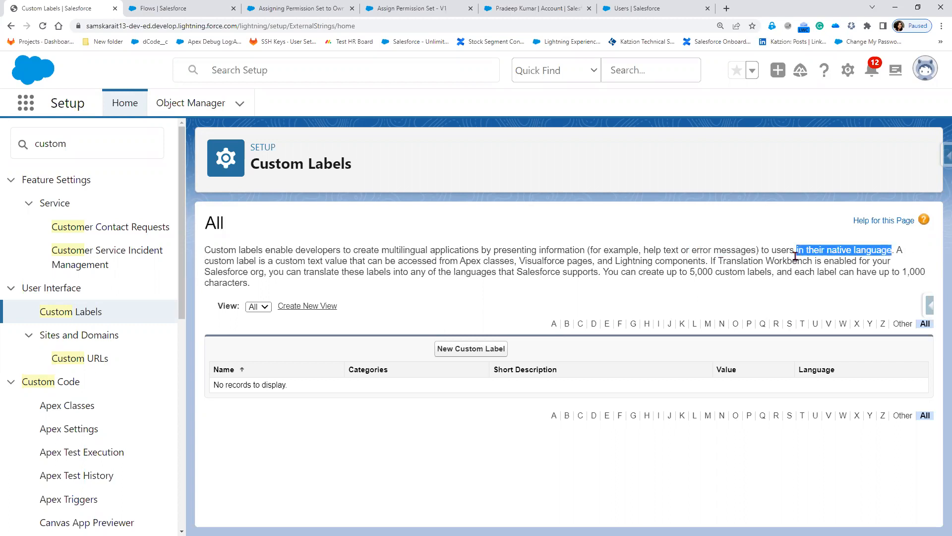
{"action": "left_click", "coordinate": [321, 261]}
Highlight custom label uses and the 5,000-label and 1,000-character limits.
{"action": "left_click", "coordinate": [440, 262], "text": "shift"}
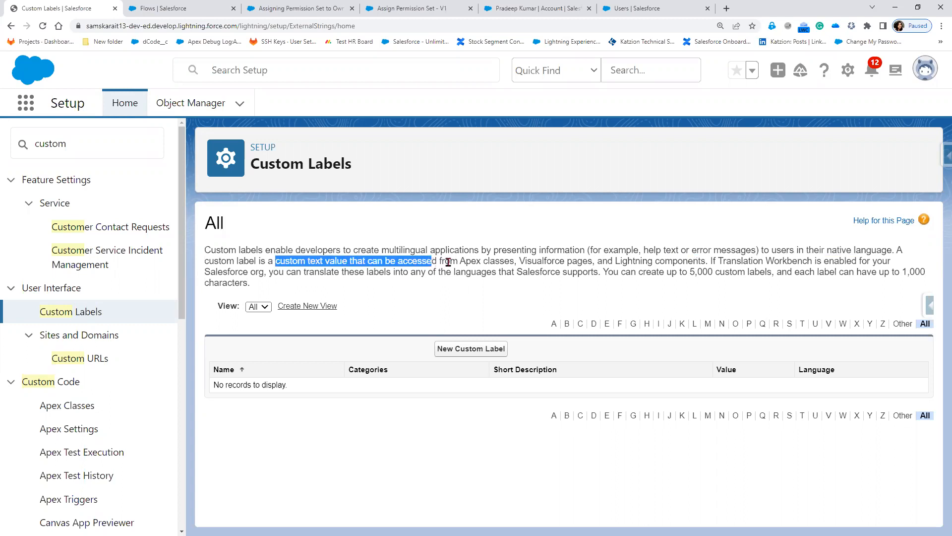
{"action": "left_click", "coordinate": [510, 262], "text": "shift"}
{"action": "left_click", "coordinate": [532, 262], "text": "shift"}
{"action": "left_click", "coordinate": [564, 261], "text": "shift"}
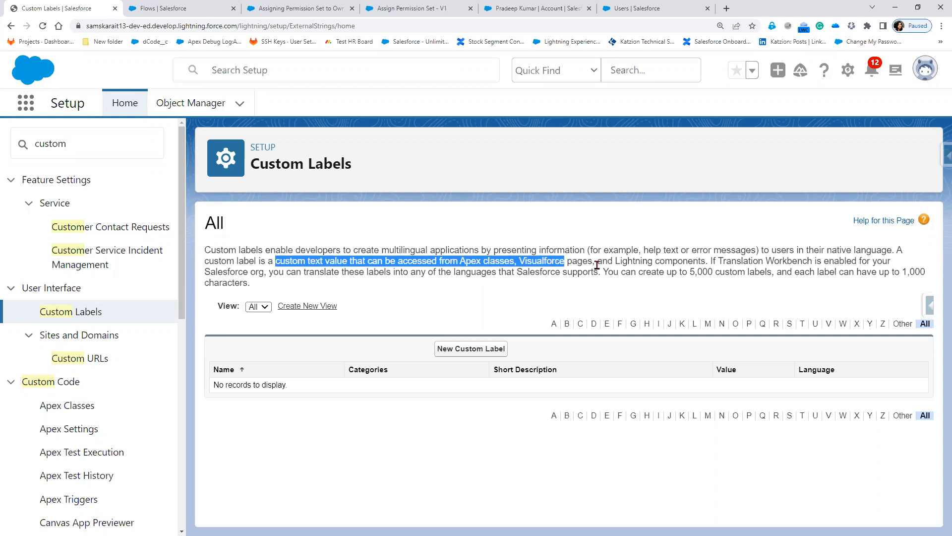
{"action": "left_click", "coordinate": [657, 266], "text": "shift"}
{"action": "left_click", "coordinate": [707, 263], "text": "shift"}
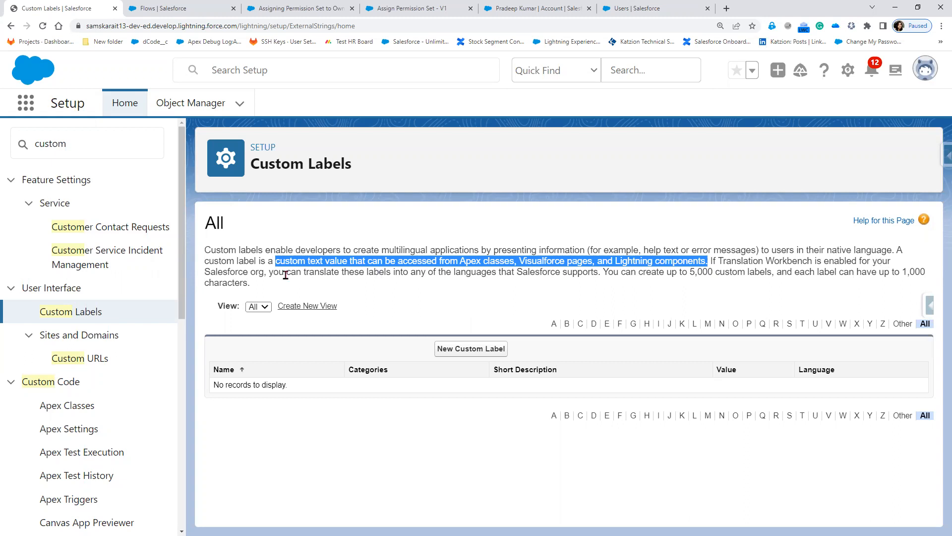
{"action": "left_click_drag", "start_coordinate": [266, 272], "coordinate": [197, 273]}
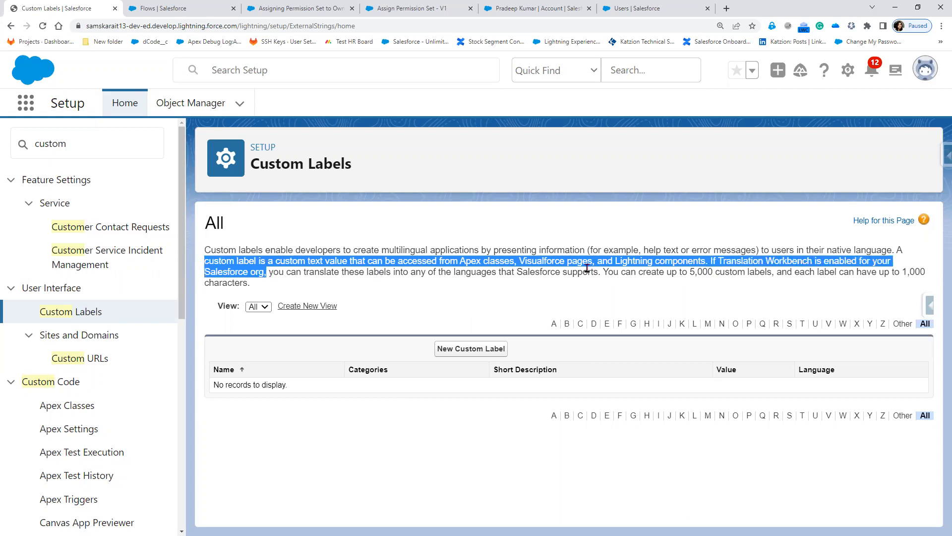
{"action": "left_click_drag", "start_coordinate": [656, 272], "coordinate": [843, 274]}
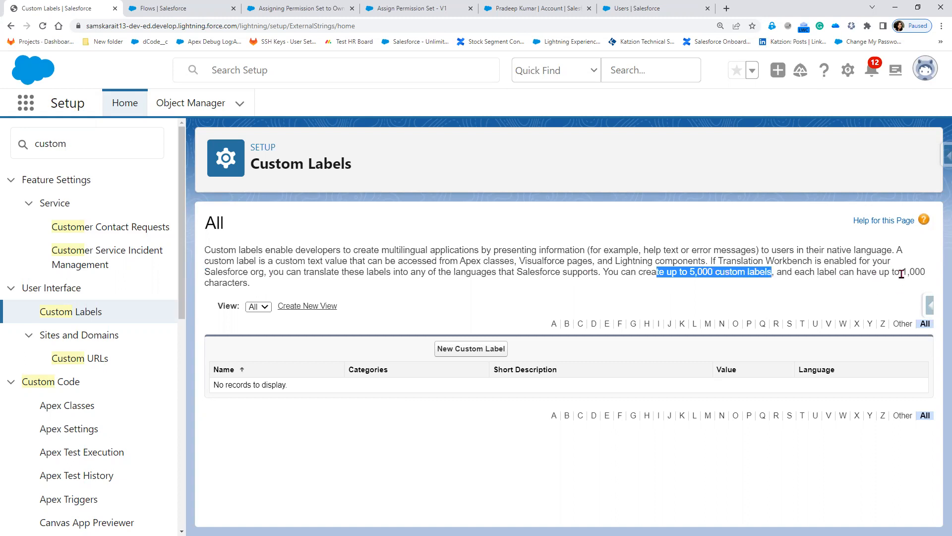
{"action": "double_click", "coordinate": [920, 278]}
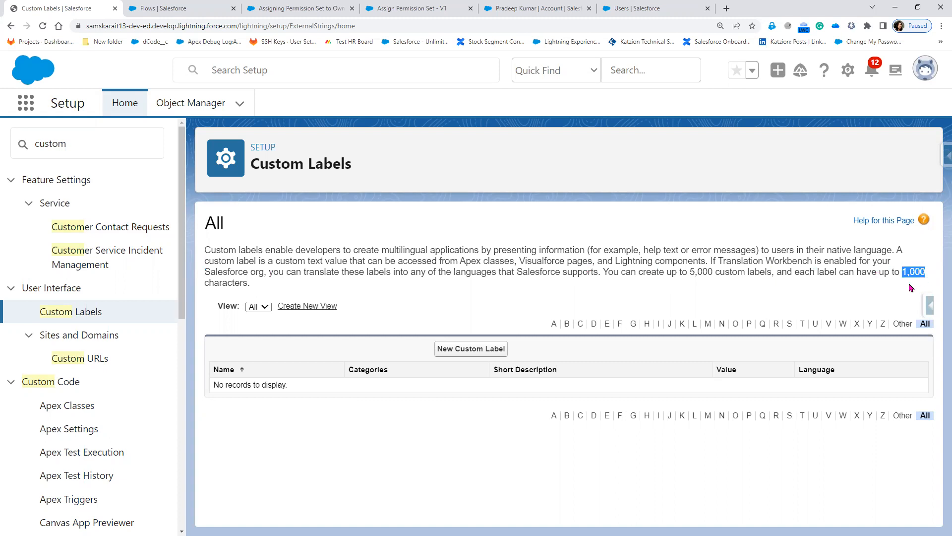
Start a new custom label and check the Get Permission Set element's Name filter.
{"action": "left_click", "coordinate": [463, 349]}
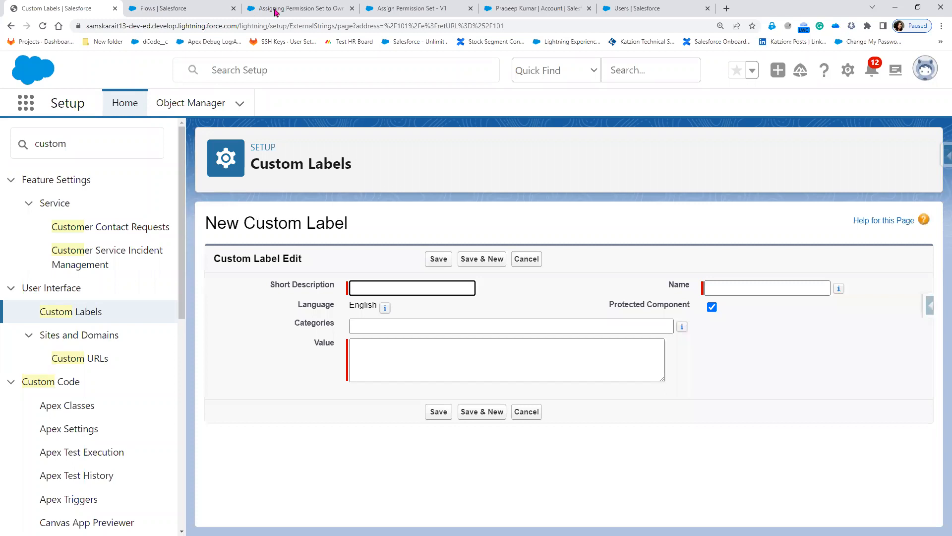
{"action": "left_click", "coordinate": [302, 9]}
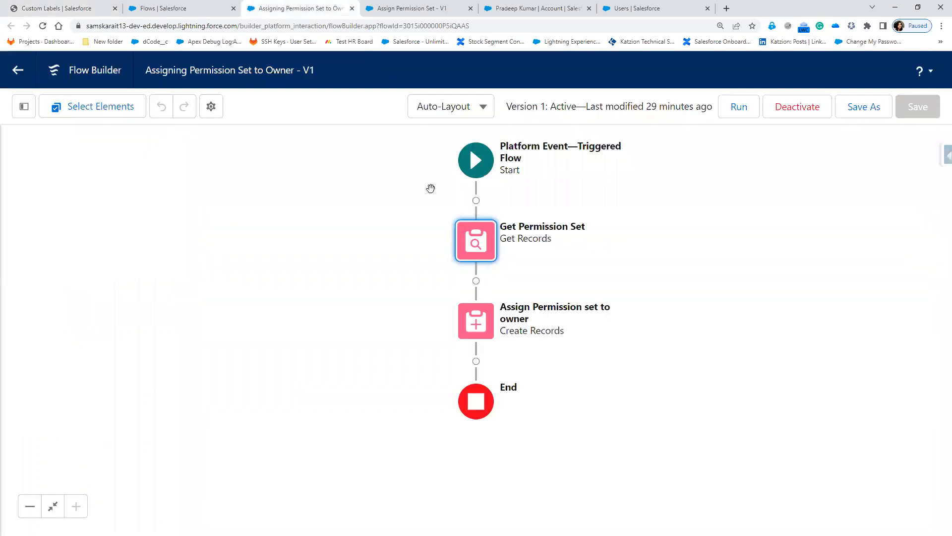
{"action": "double_click", "coordinate": [473, 252]}
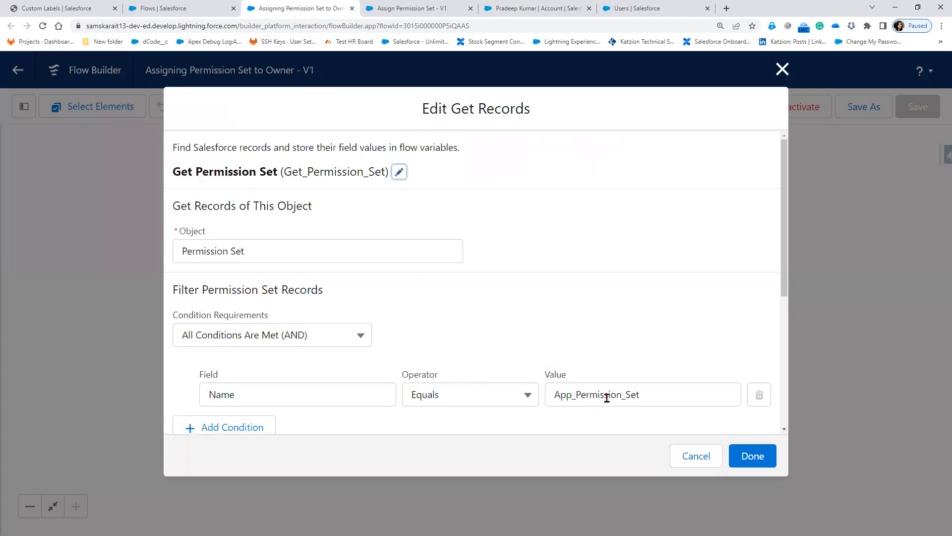
Open Permission Sets in a new tab to view App Permission Set, then return to the label form.
{"action": "left_click", "coordinate": [640, 8]}
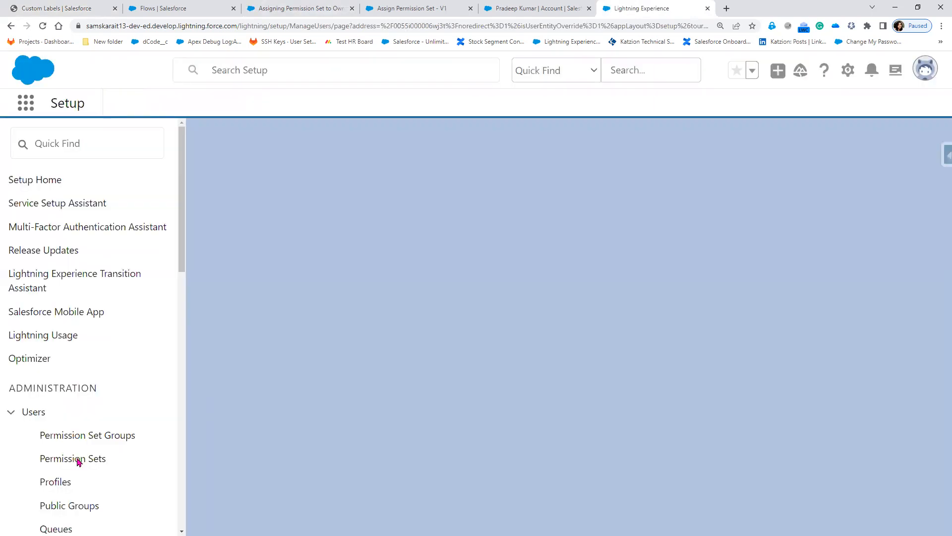
{"action": "right_click", "coordinate": [78, 458]}
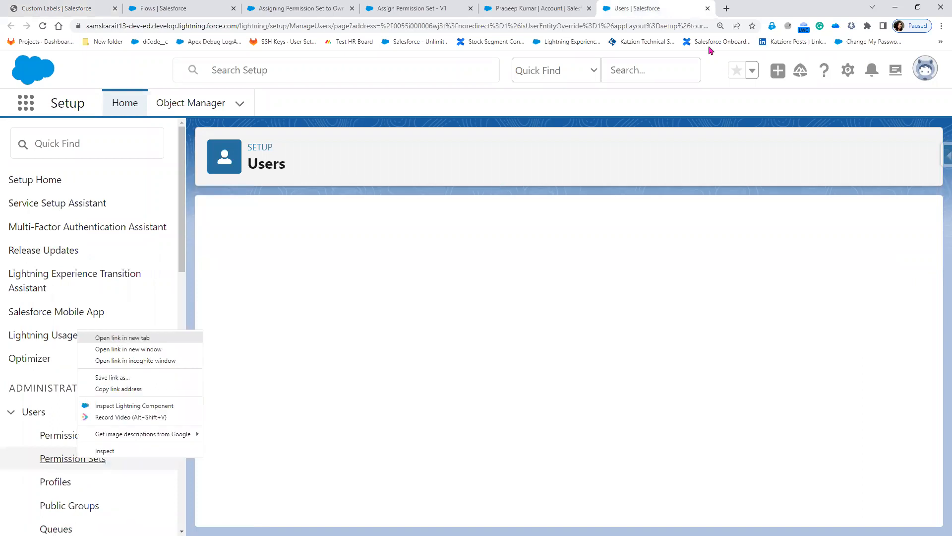
{"action": "key", "text": "Return"}
{"action": "left_click", "coordinate": [759, 8]}
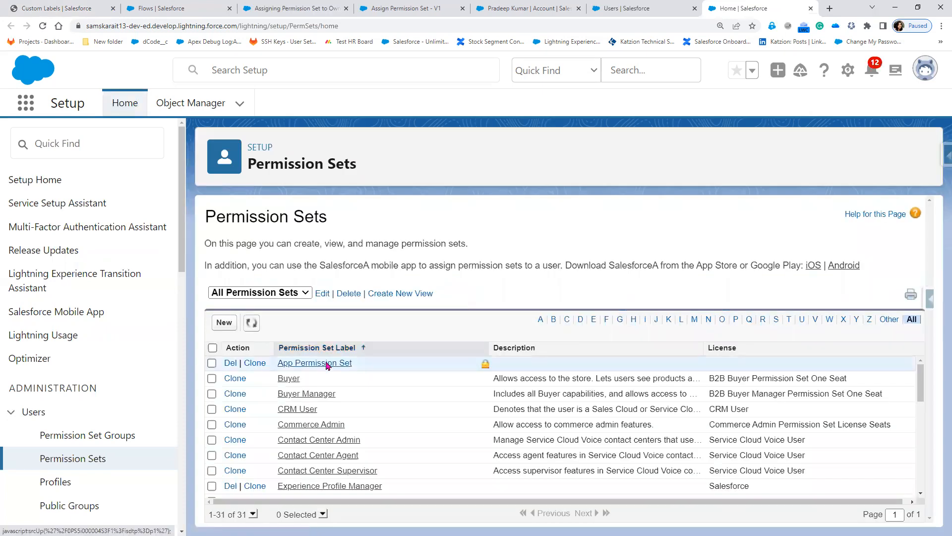
{"action": "left_click", "coordinate": [327, 363]}
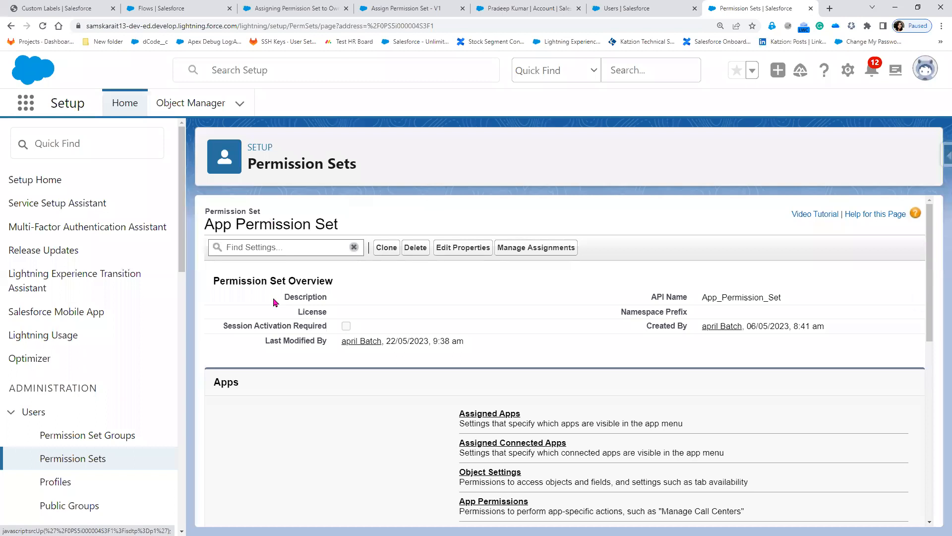
{"action": "left_click", "coordinate": [295, 9]}
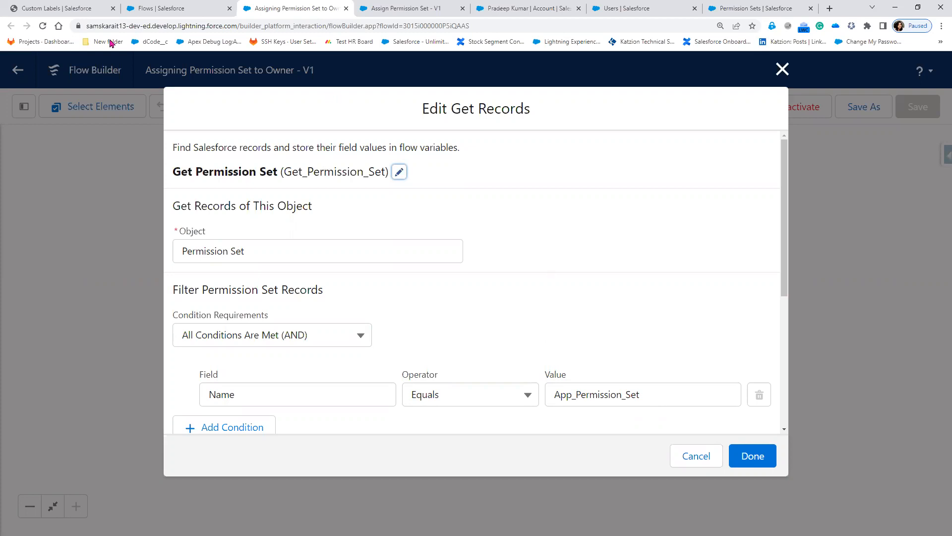
{"action": "left_click", "coordinate": [73, 9]}
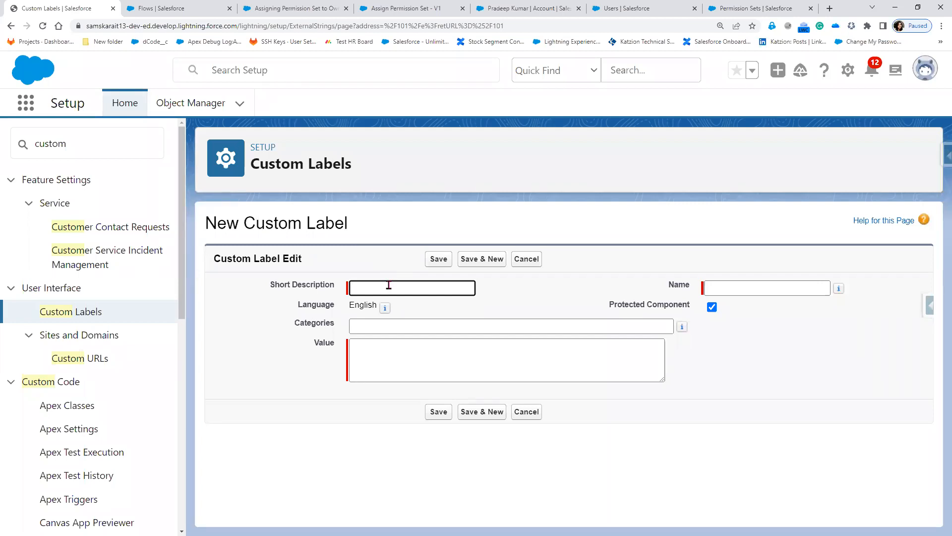
{"action": "type", "text": "PermissionsetName"}
{"action": "key", "text": "Tab"}
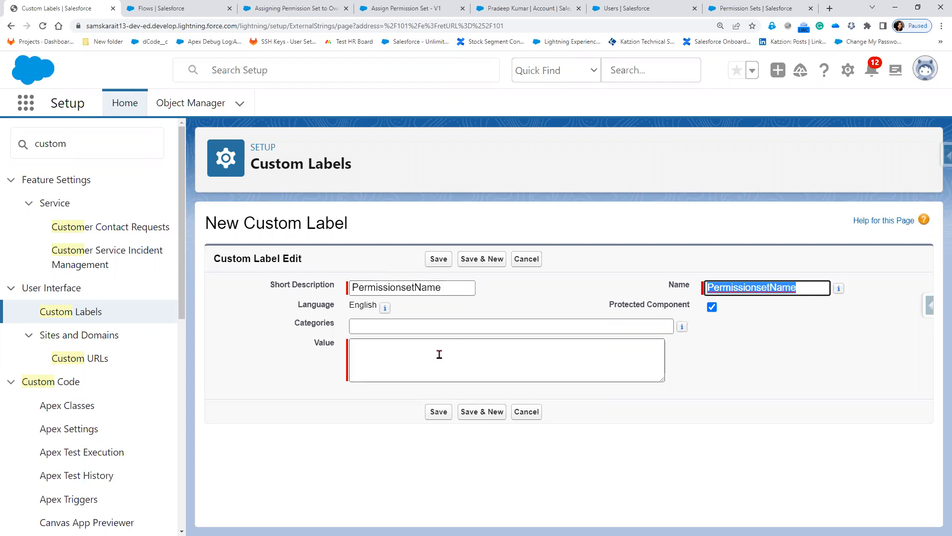
{"action": "left_click", "coordinate": [424, 348]}
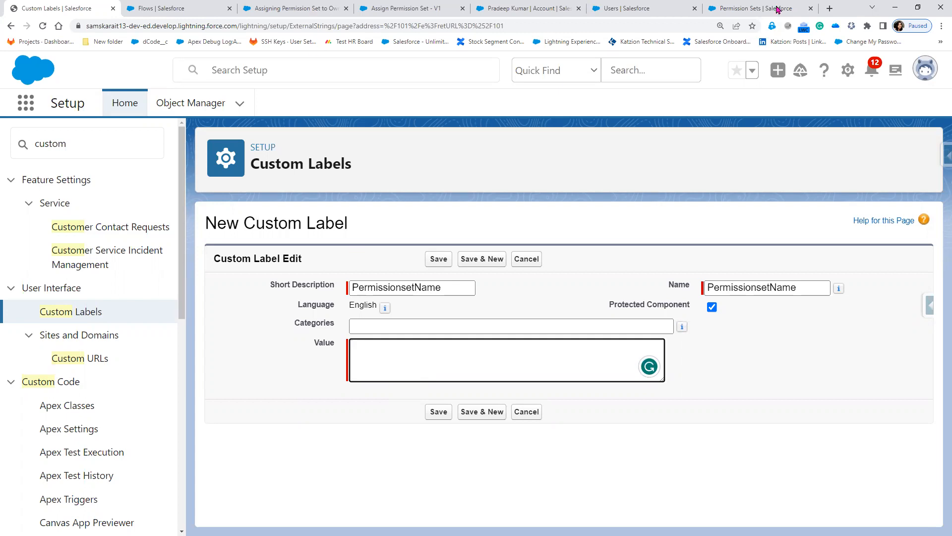
{"action": "left_click", "coordinate": [777, 10]}
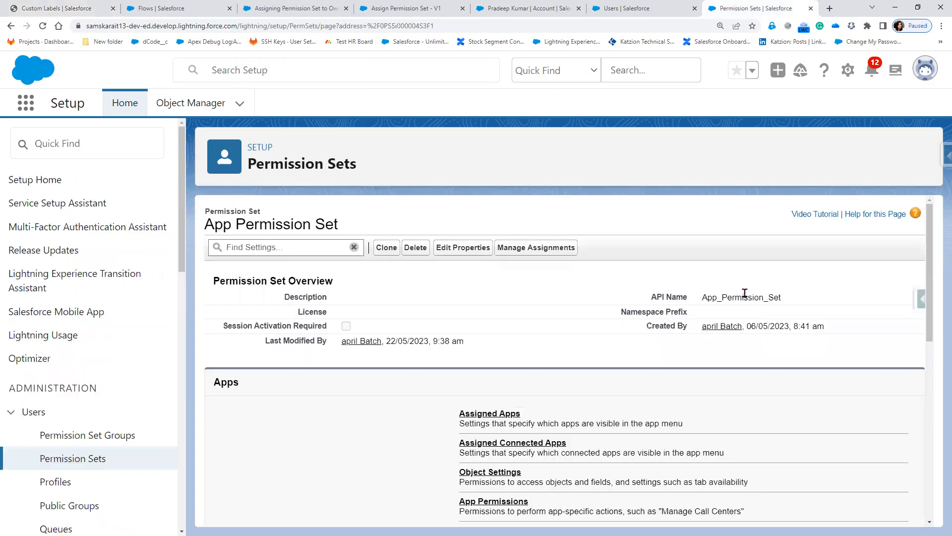
{"action": "double_click", "coordinate": [744, 294]}
{"action": "key", "text": "ctrl+c"}
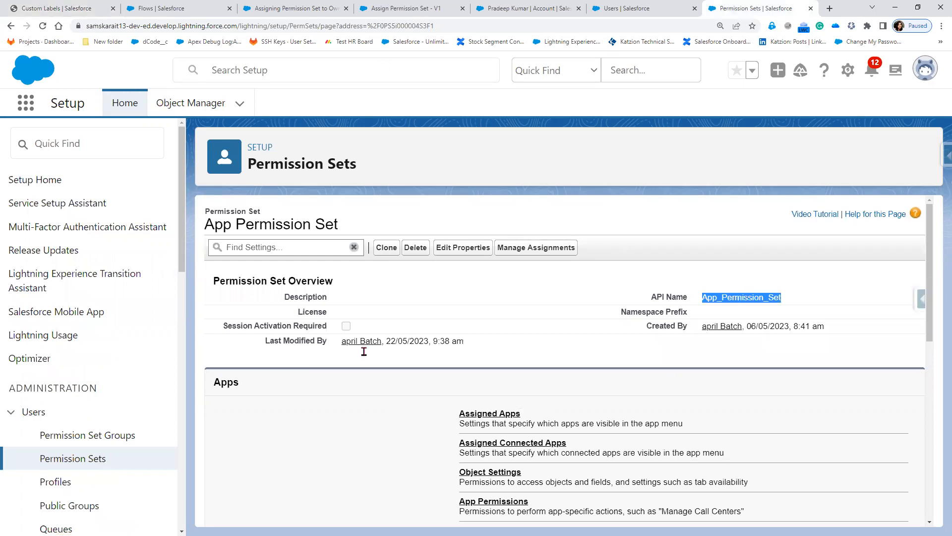
{"action": "key", "text": "ctrl+Tab"}
{"action": "key", "text": "ctrl+v"}
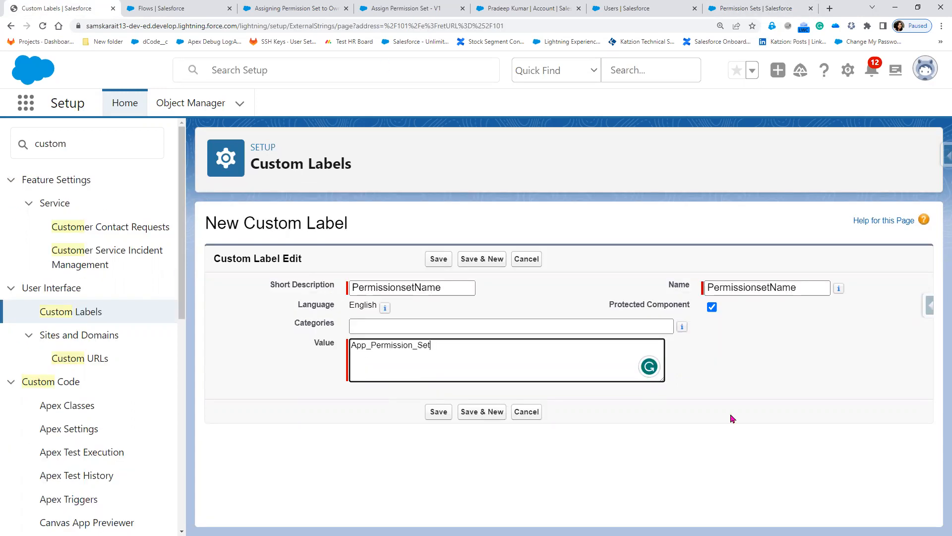
{"action": "left_click", "coordinate": [430, 418]}
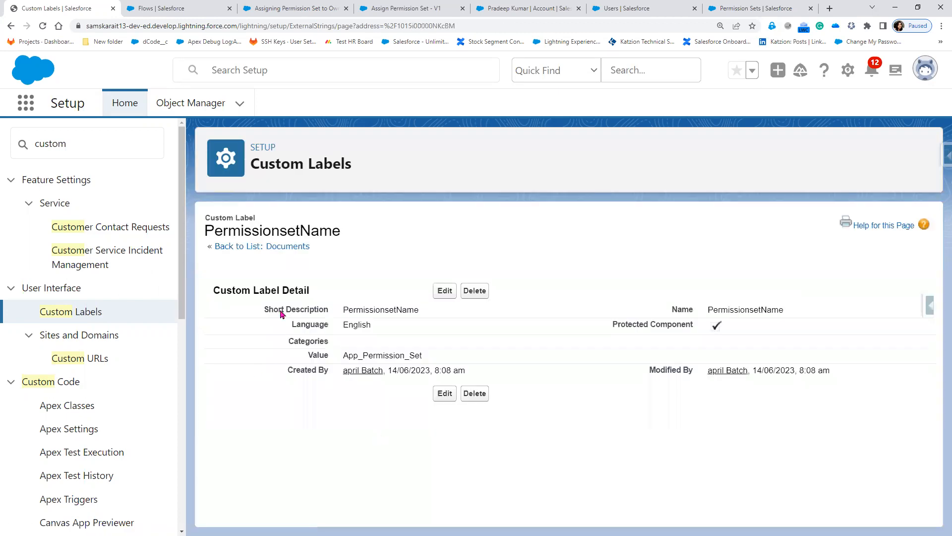
{"action": "left_click_drag", "start_coordinate": [342, 309], "coordinate": [419, 310]}
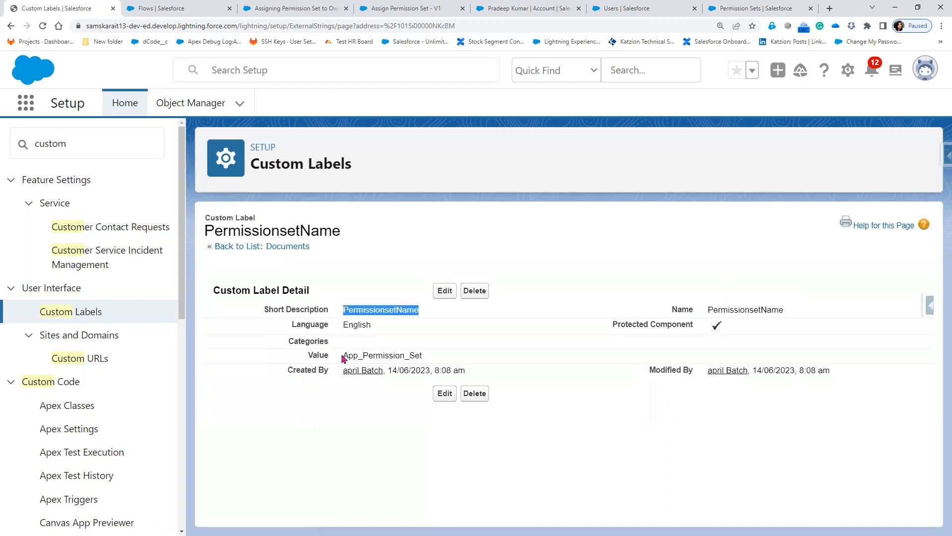
{"action": "double_click", "coordinate": [405, 354]}
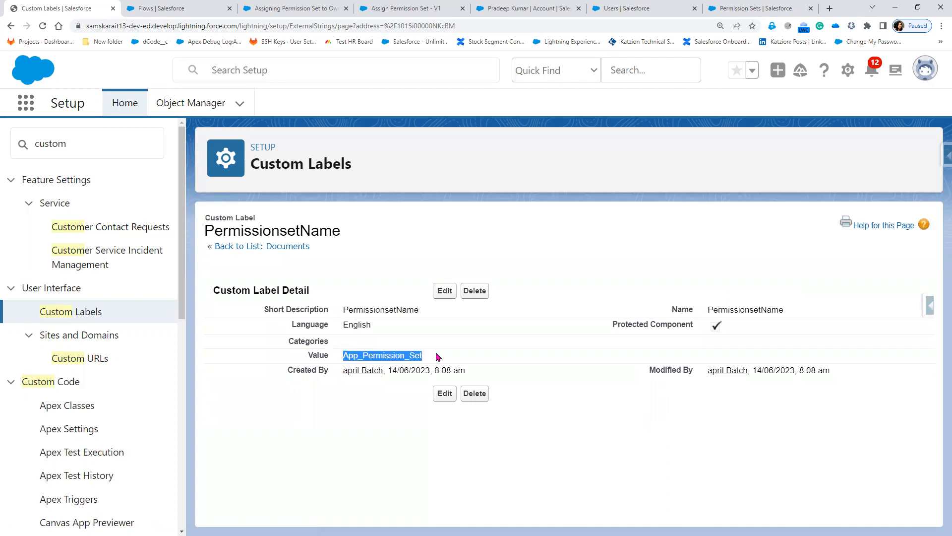
{"action": "left_click", "coordinate": [603, 326]}
{"action": "left_click_drag", "start_coordinate": [703, 333], "coordinate": [729, 332]}
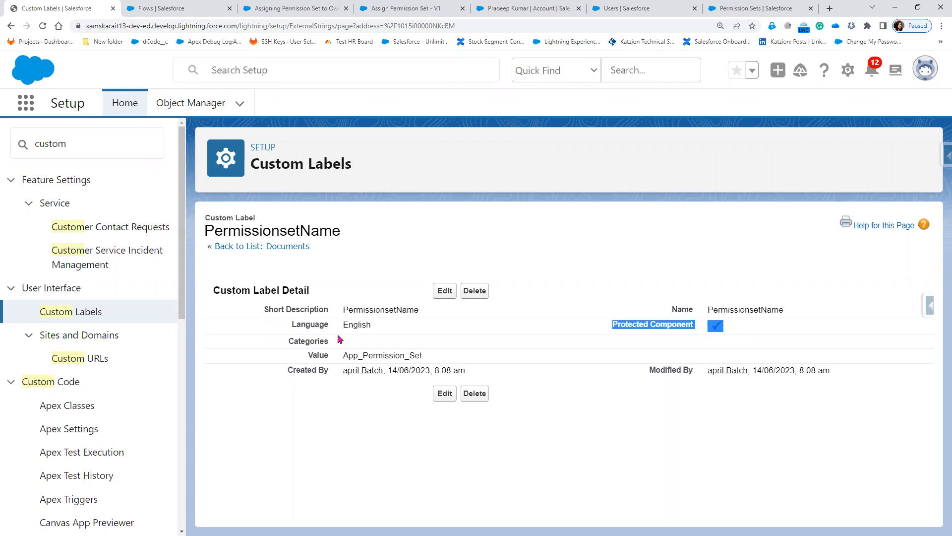
Reload the flow builder and reopen the Get Permission Set element's settings.
{"action": "left_click", "coordinate": [276, 13]}
{"action": "key", "text": "Escape"}
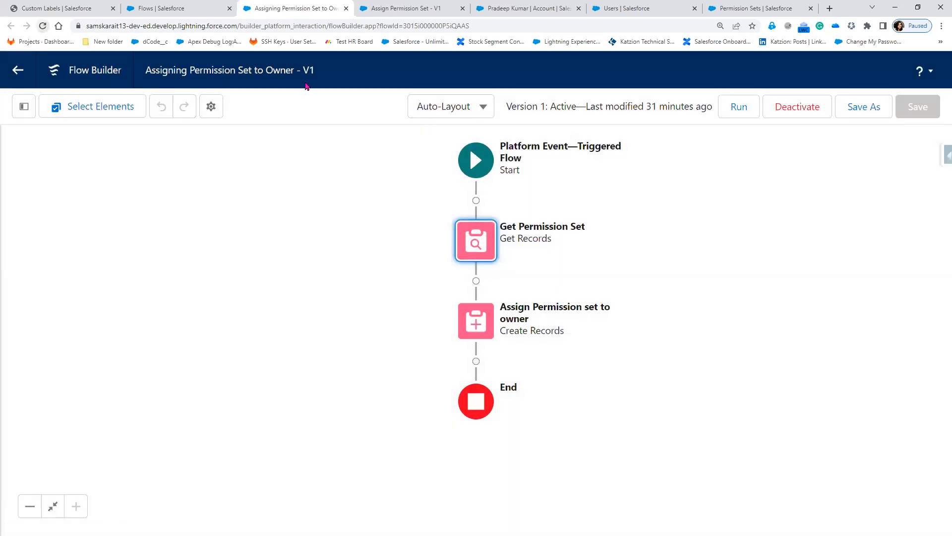
{"action": "key", "text": "F5"}
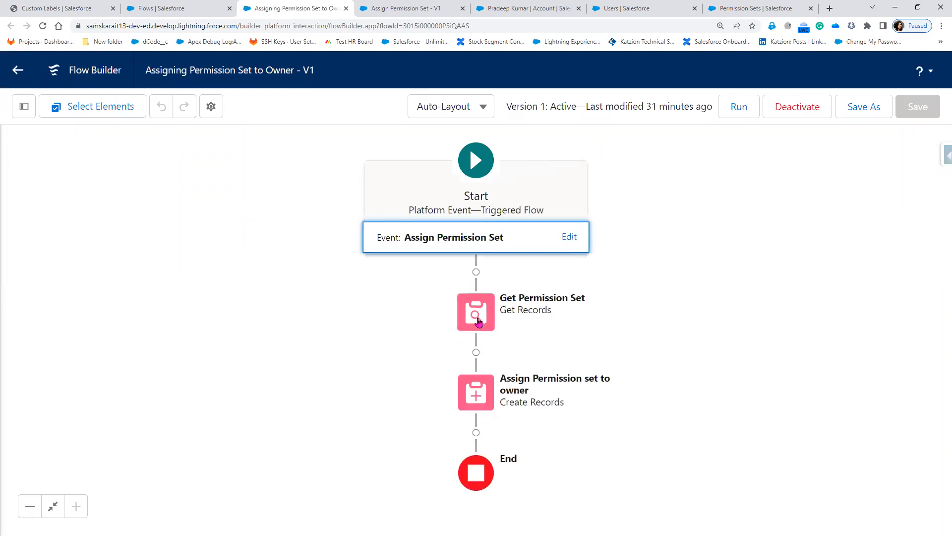
{"action": "double_click", "coordinate": [479, 321]}
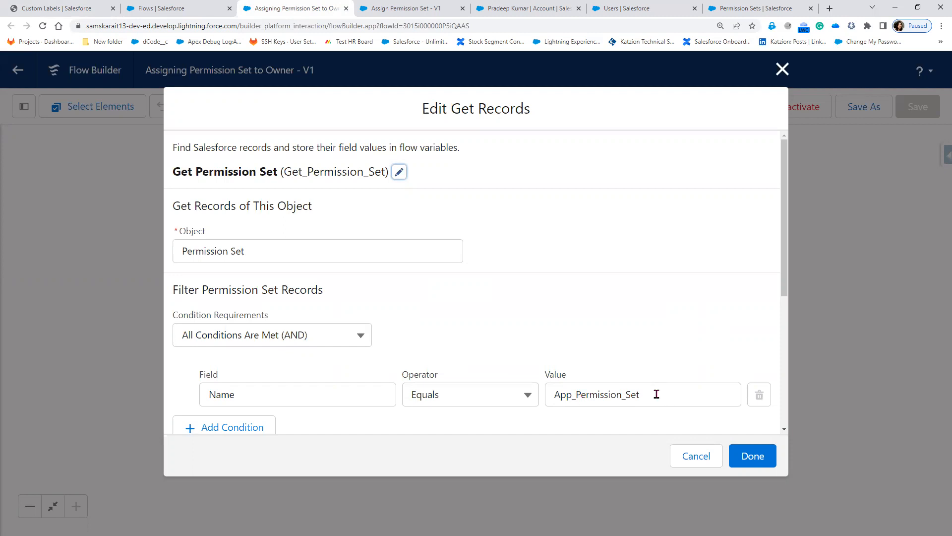
Replace the App_Permission_Set filter value with $Label.PermissionsetName, checking the API name.
{"action": "double_click", "coordinate": [542, 395]}
{"action": "key", "text": "BackSpace"}
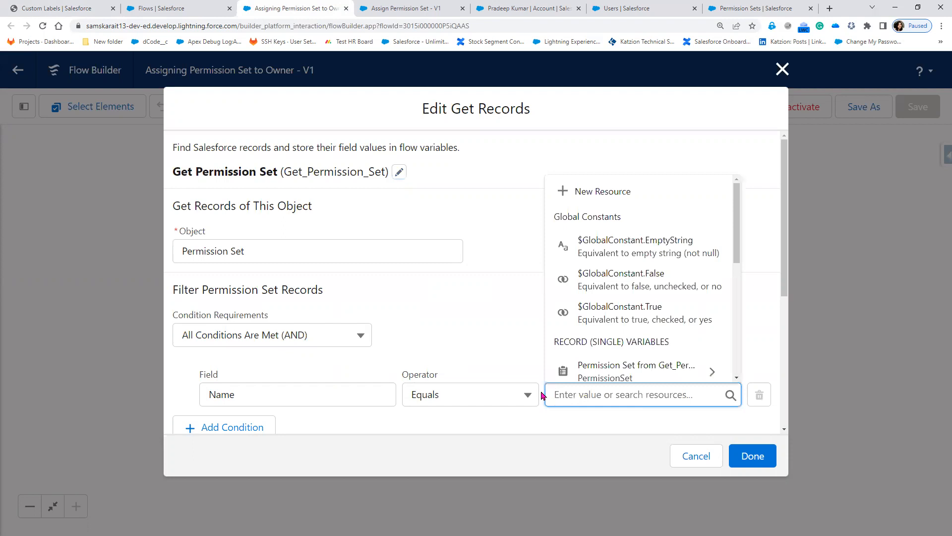
{"action": "type", "text": "labe"}
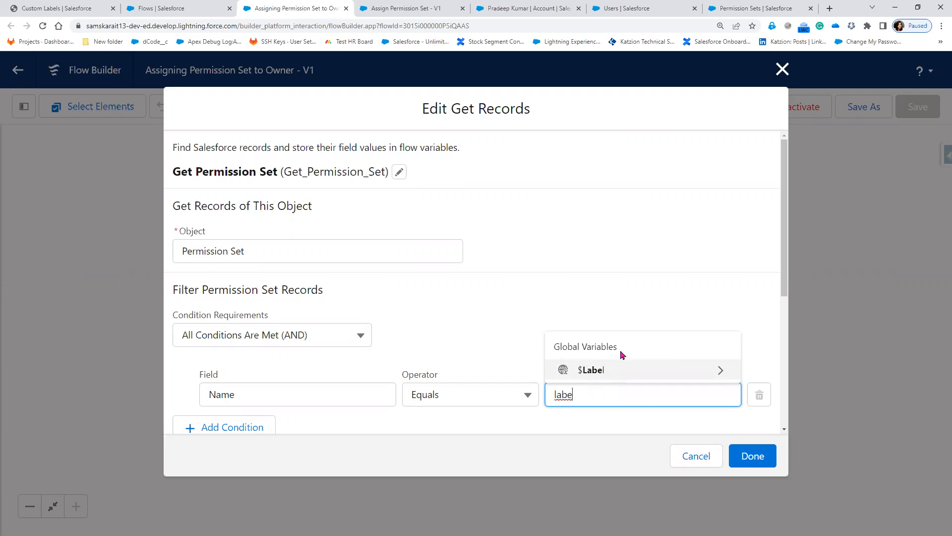
{"action": "left_click", "coordinate": [593, 380]}
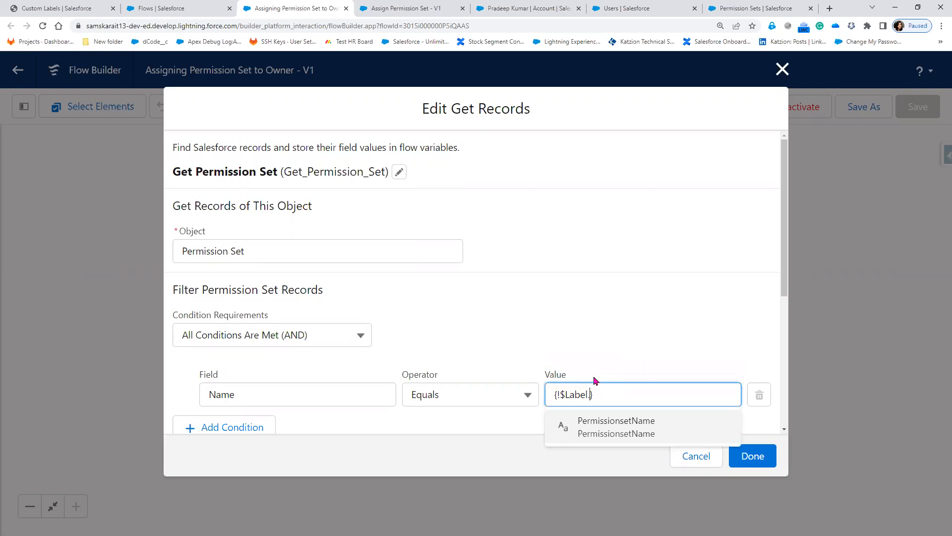
{"action": "left_click", "coordinate": [606, 434]}
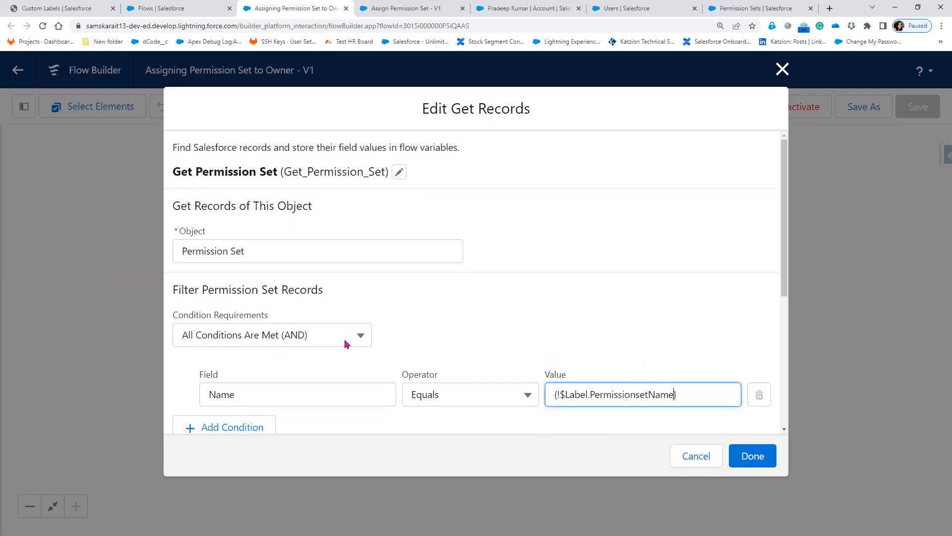
{"action": "left_click", "coordinate": [41, 10]}
{"action": "left_click_drag", "start_coordinate": [698, 311], "coordinate": [797, 319]}
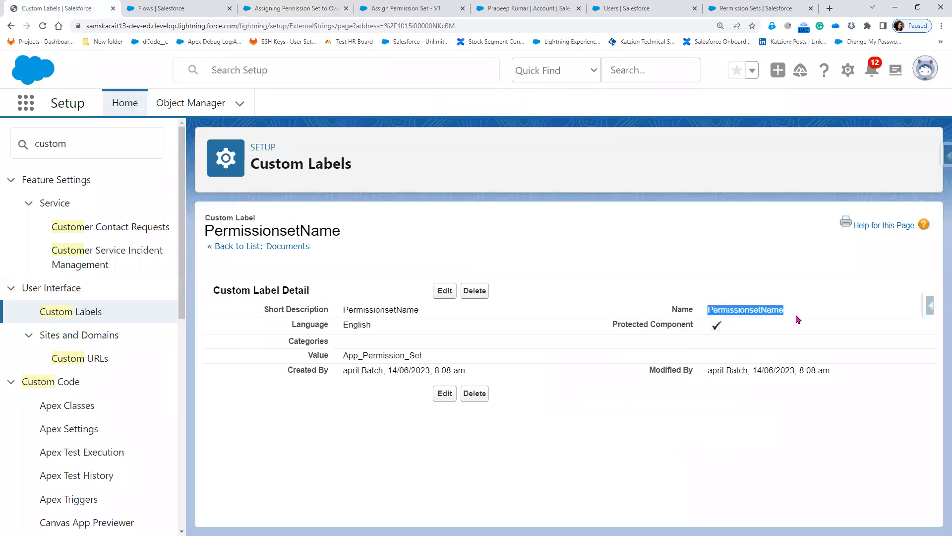
{"action": "left_click", "coordinate": [321, 11]}
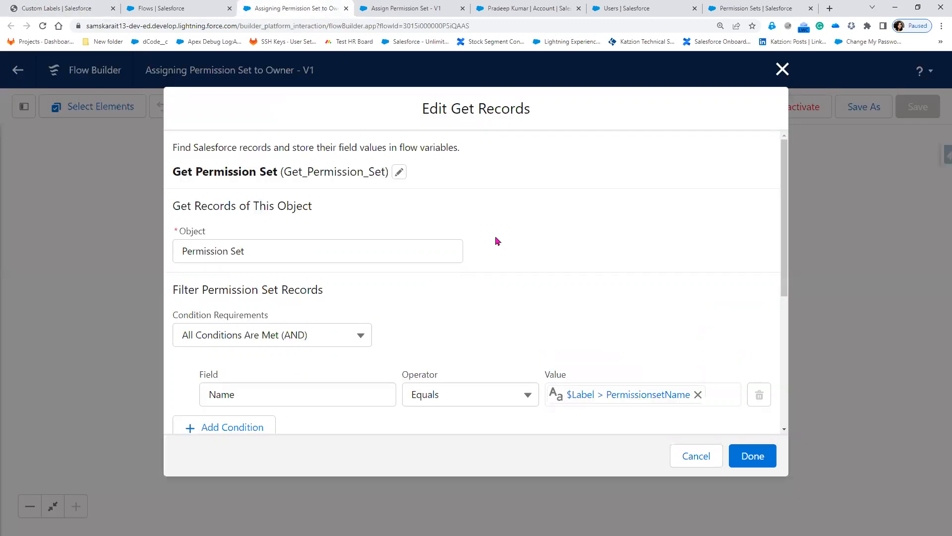
{"action": "left_click", "coordinate": [763, 465]}
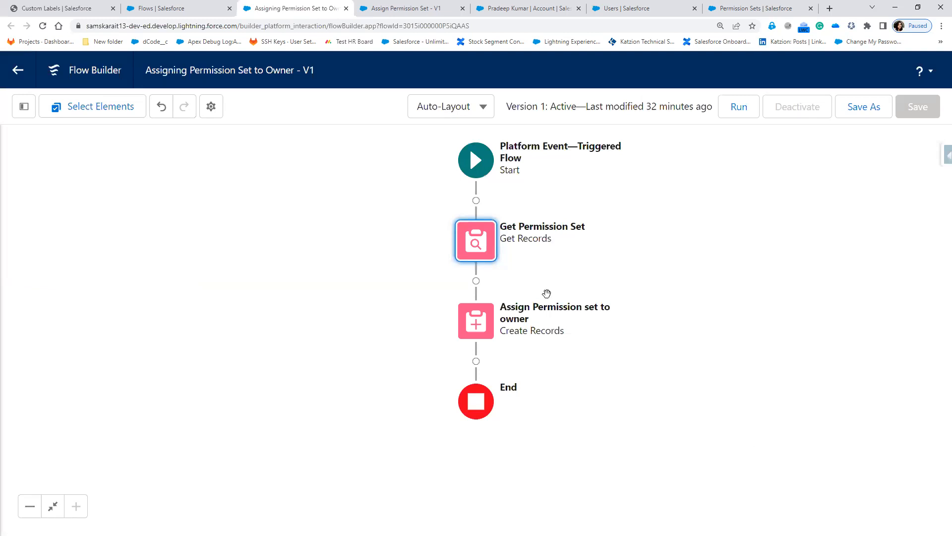
Compare the $Label.PermissionsetName filter with the label's value App_Permission_Set.
{"action": "double_click", "coordinate": [484, 245]}
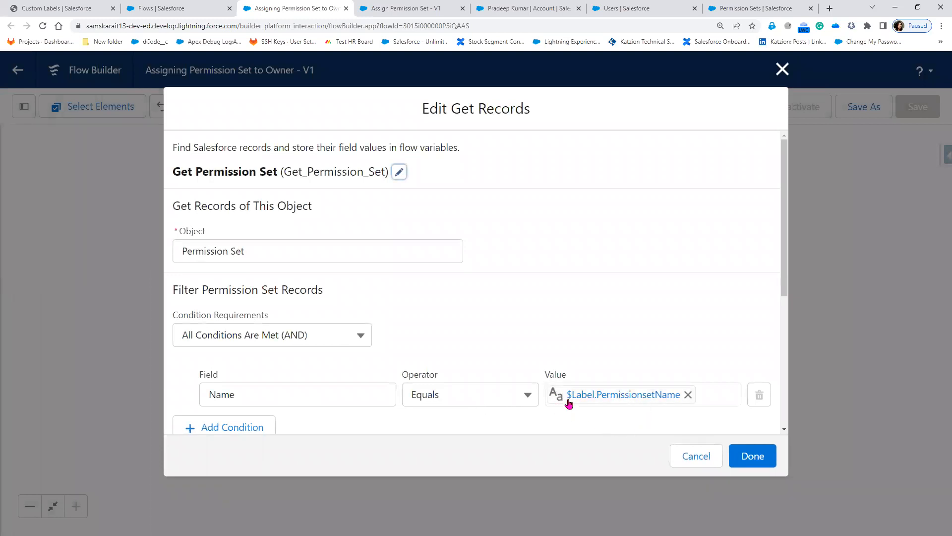
{"action": "left_click", "coordinate": [59, 9]}
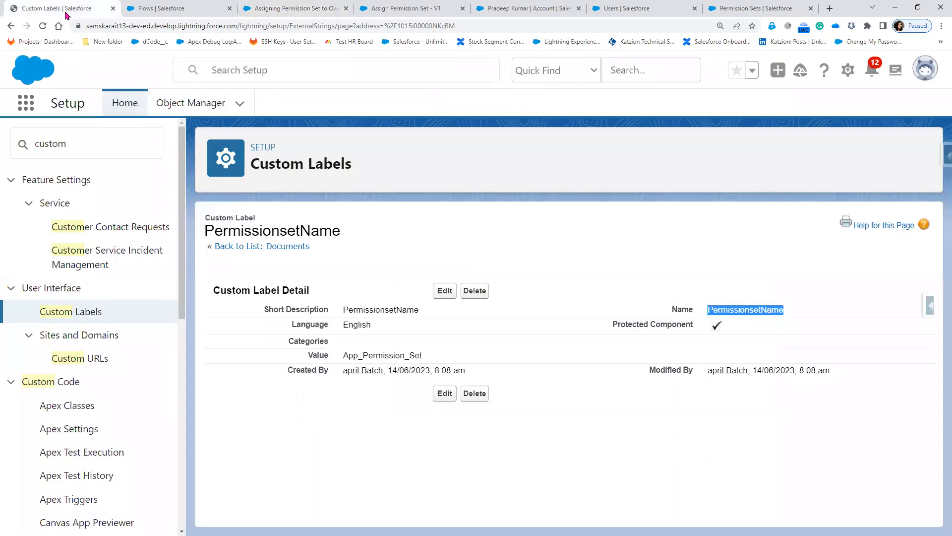
{"action": "left_click_drag", "start_coordinate": [342, 355], "coordinate": [443, 359]}
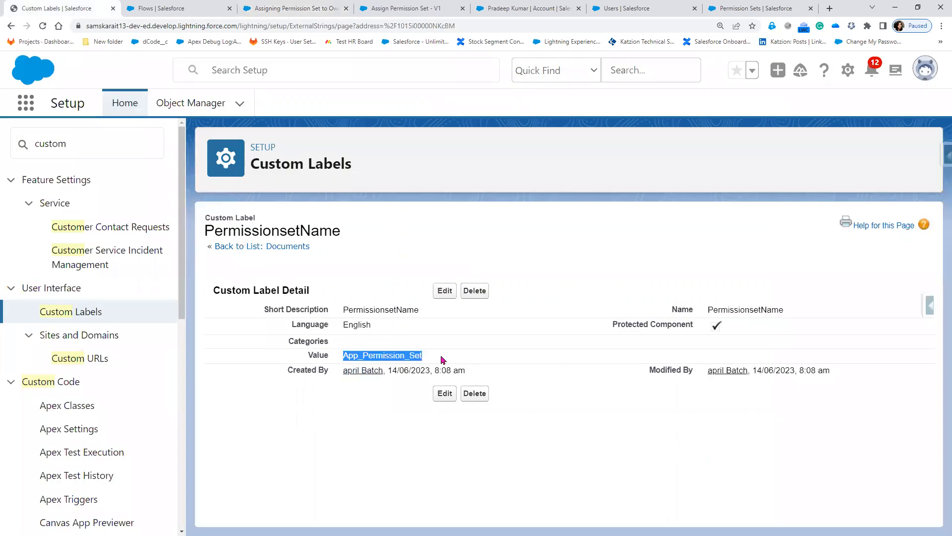
{"action": "left_click", "coordinate": [316, 10]}
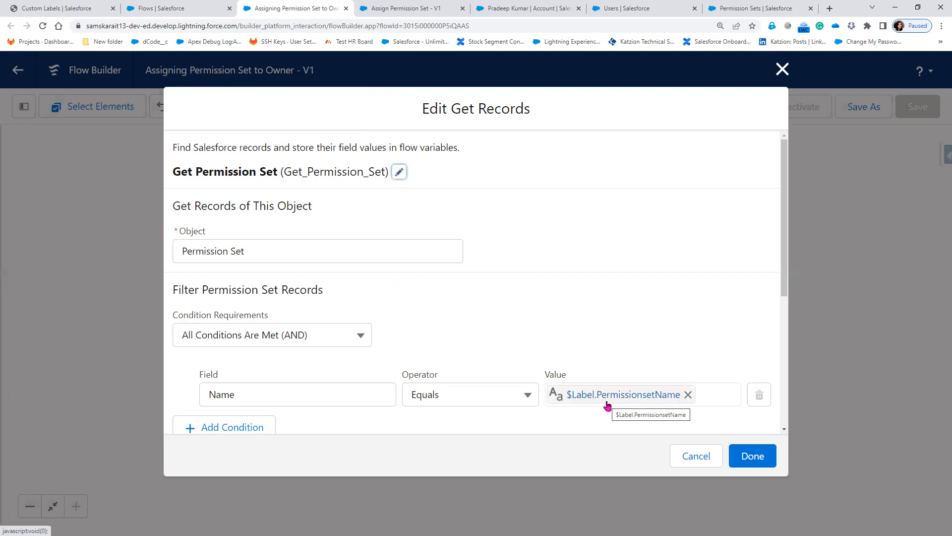
Keep the filter change, save the flow as a new version, and activate Version 2.
{"action": "left_click", "coordinate": [758, 455]}
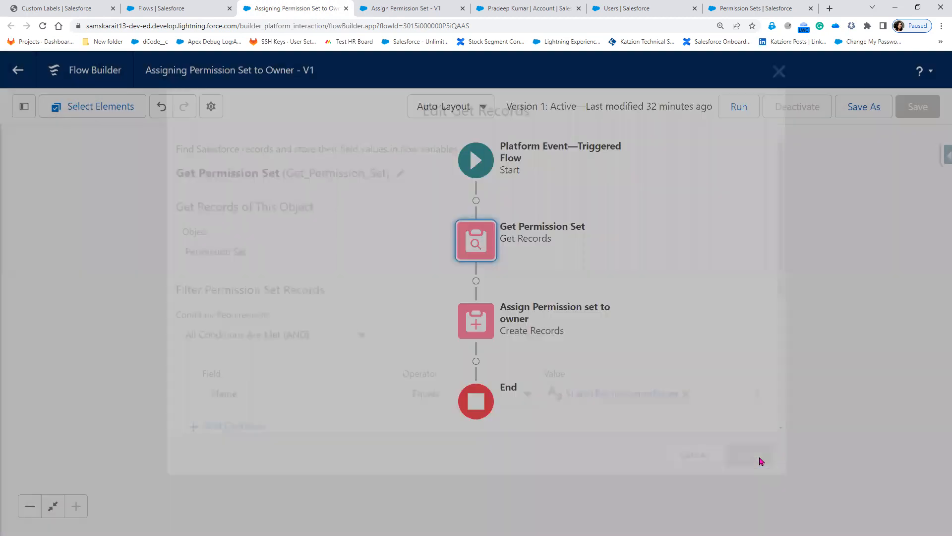
{"action": "left_click", "coordinate": [863, 110]}
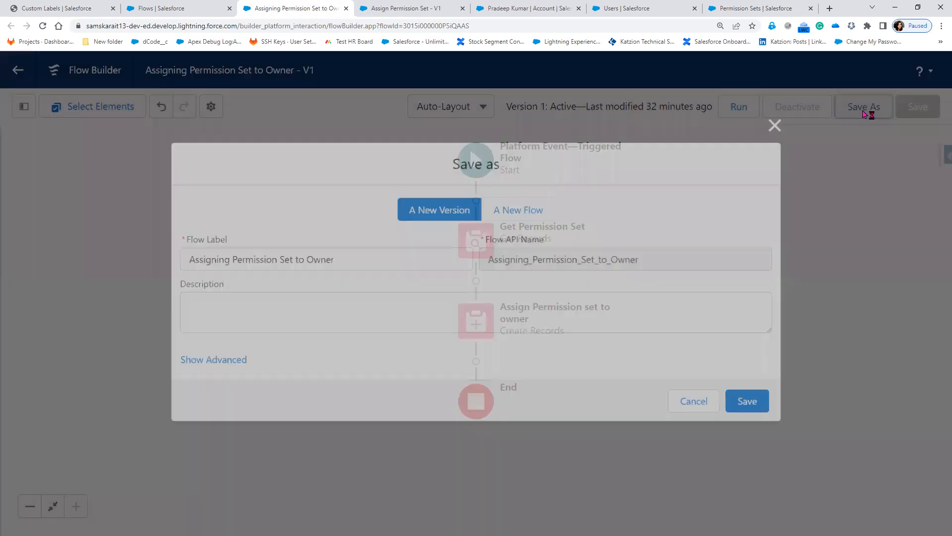
{"action": "left_click", "coordinate": [754, 411]}
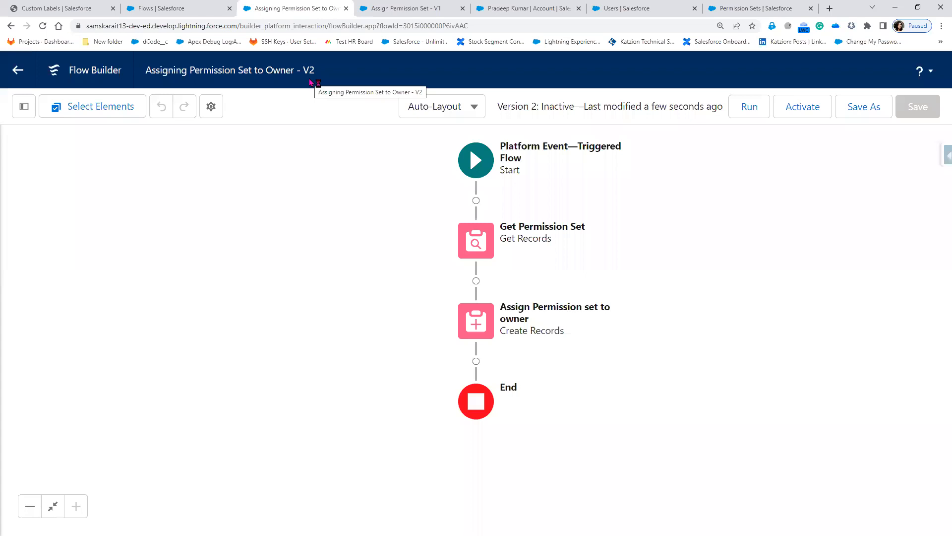
{"action": "left_click", "coordinate": [812, 106]}
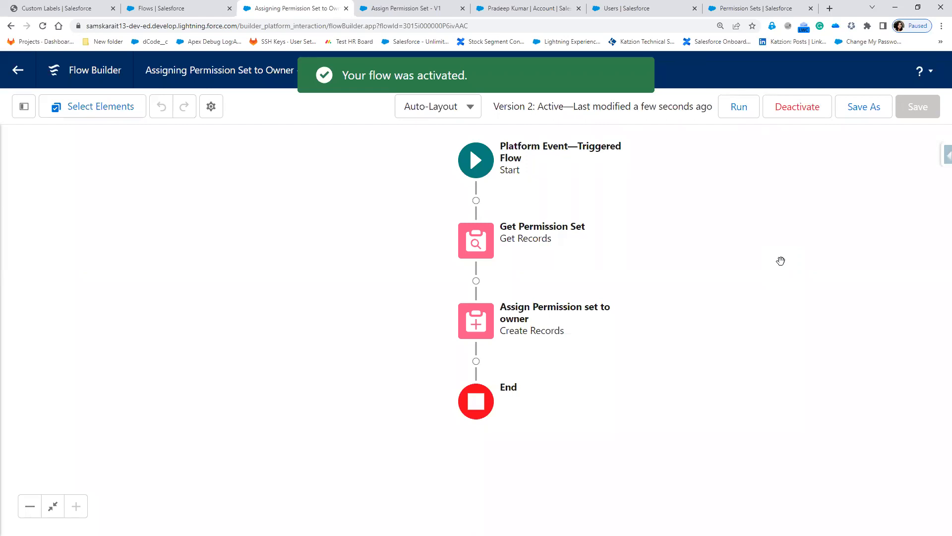
{"action": "double_click", "coordinate": [490, 250]}
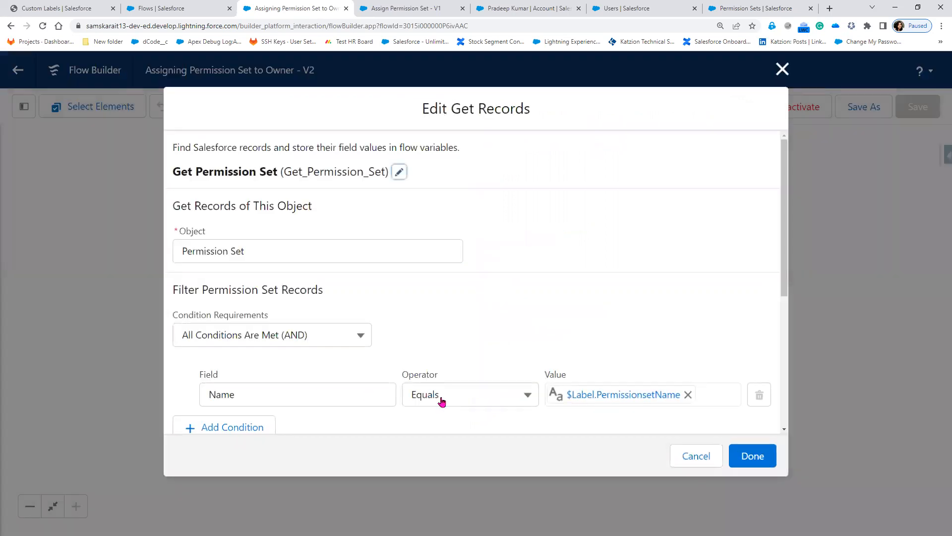
{"action": "left_click", "coordinate": [775, 71]}
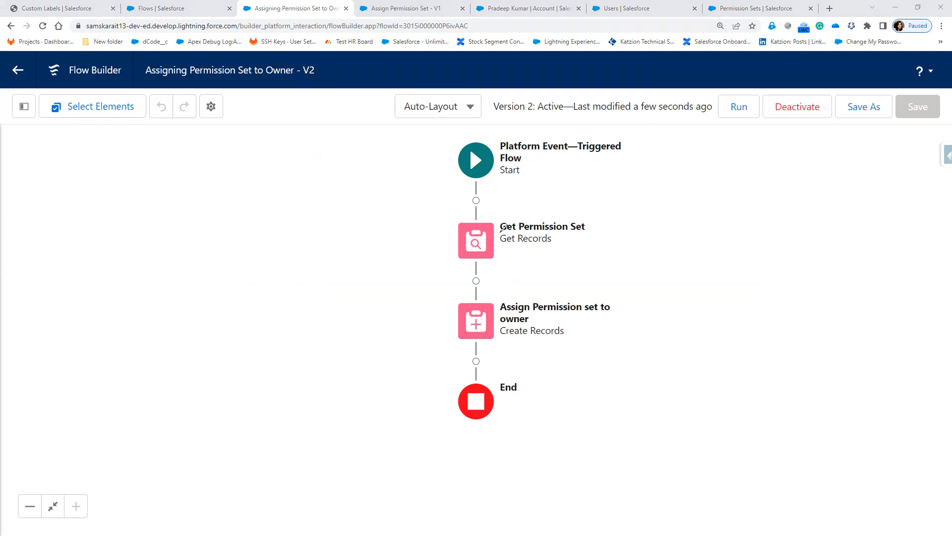
Circle Get Permission Set and handwrite 'Name = $Label.PSN' beside the flow.
{"action": "mouse_move", "coordinate": [501, 218]}
{"action": "left_mouse_down"}
{"action": "mouse_move", "coordinate": [455, 248]}
{"action": "mouse_move", "coordinate": [520, 263]}
{"action": "left_mouse_up"}
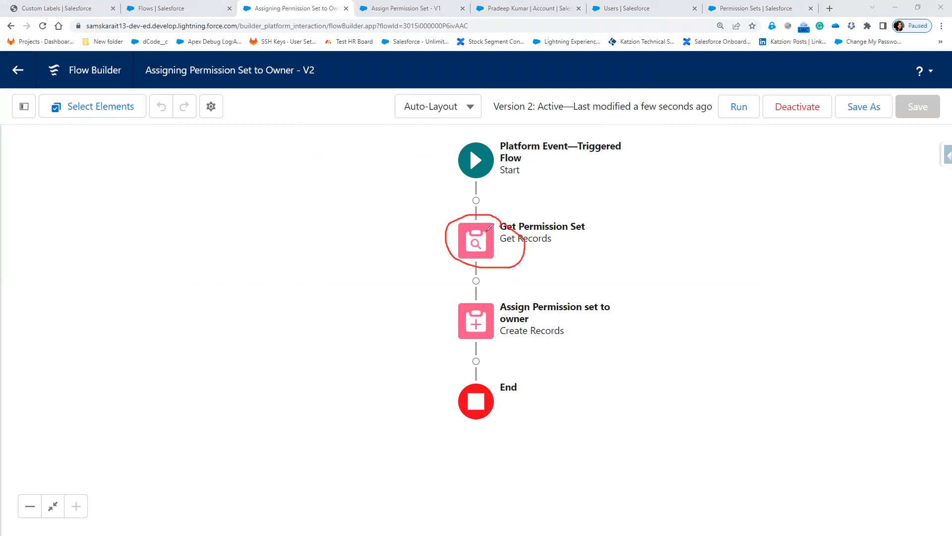
{"action": "left_click_drag", "start_coordinate": [469, 241], "coordinate": [332, 246]}
{"action": "mouse_move", "coordinate": [200, 257]}
{"action": "left_mouse_down"}
{"action": "mouse_move", "coordinate": [210, 232]}
{"action": "mouse_move", "coordinate": [242, 249]}
{"action": "mouse_move", "coordinate": [251, 222]}
{"action": "mouse_move", "coordinate": [258, 234]}
{"action": "mouse_move", "coordinate": [306, 212]}
{"action": "left_mouse_up"}
{"action": "left_click_drag", "start_coordinate": [291, 226], "coordinate": [317, 216]}
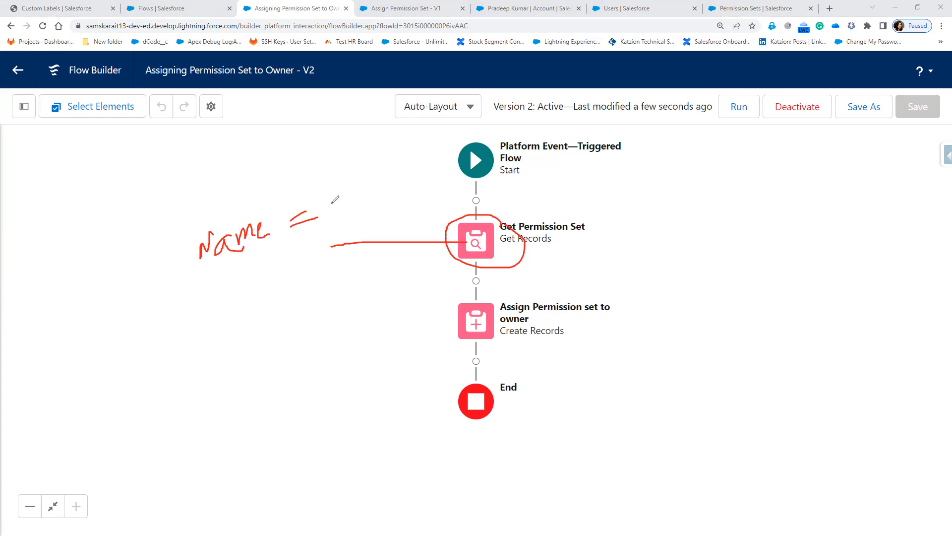
{"action": "mouse_move", "coordinate": [326, 197]}
{"action": "left_mouse_down"}
{"action": "mouse_move", "coordinate": [336, 194]}
{"action": "mouse_move", "coordinate": [341, 225]}
{"action": "left_mouse_up"}
{"action": "mouse_move", "coordinate": [341, 181]}
{"action": "left_mouse_down"}
{"action": "mouse_move", "coordinate": [347, 198]}
{"action": "mouse_move", "coordinate": [376, 200]}
{"action": "left_mouse_up"}
{"action": "mouse_move", "coordinate": [361, 158]}
{"action": "left_mouse_down"}
{"action": "mouse_move", "coordinate": [375, 184]}
{"action": "mouse_move", "coordinate": [403, 172]}
{"action": "left_mouse_up"}
{"action": "left_click", "coordinate": [414, 168]}
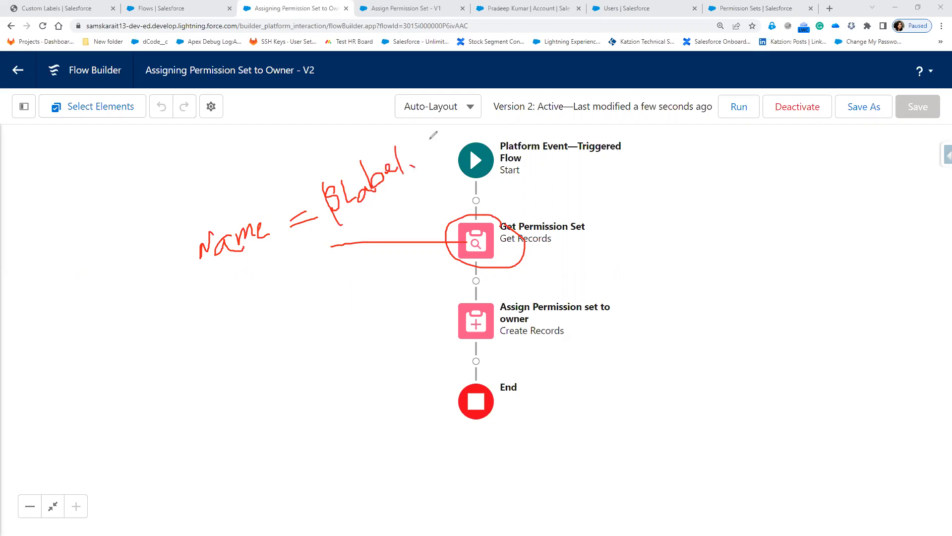
{"action": "mouse_move", "coordinate": [424, 133]}
{"action": "left_mouse_down"}
{"action": "mouse_move", "coordinate": [429, 156]}
{"action": "mouse_move", "coordinate": [426, 140]}
{"action": "left_mouse_up"}
{"action": "mouse_move", "coordinate": [444, 126]}
{"action": "left_mouse_down"}
{"action": "mouse_move", "coordinate": [450, 144]}
{"action": "mouse_move", "coordinate": [442, 146]}
{"action": "mouse_move", "coordinate": [461, 143]}
{"action": "mouse_move", "coordinate": [475, 118]}
{"action": "left_mouse_up"}
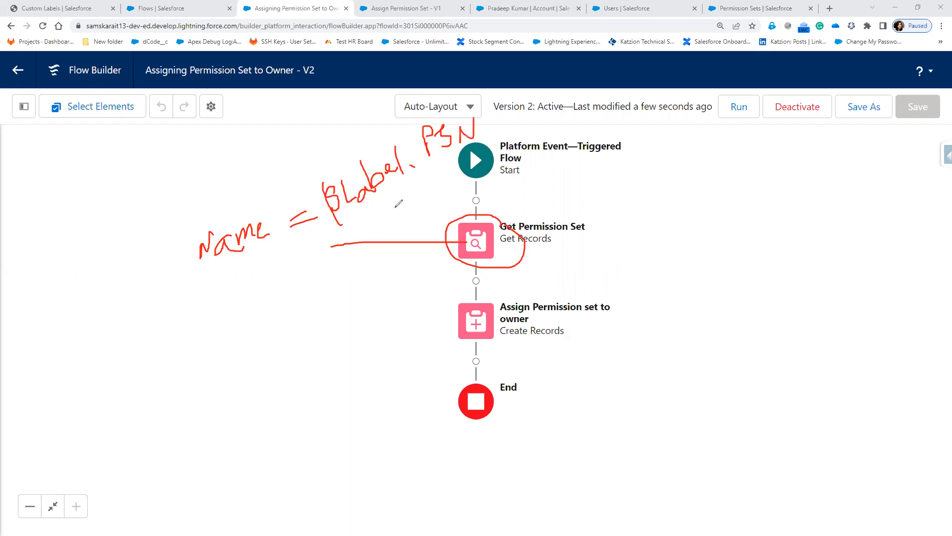
{"action": "mouse_move", "coordinate": [328, 208]}
{"action": "left_mouse_down"}
{"action": "mouse_move", "coordinate": [332, 179]}
{"action": "mouse_move", "coordinate": [341, 219]}
{"action": "left_mouse_up"}
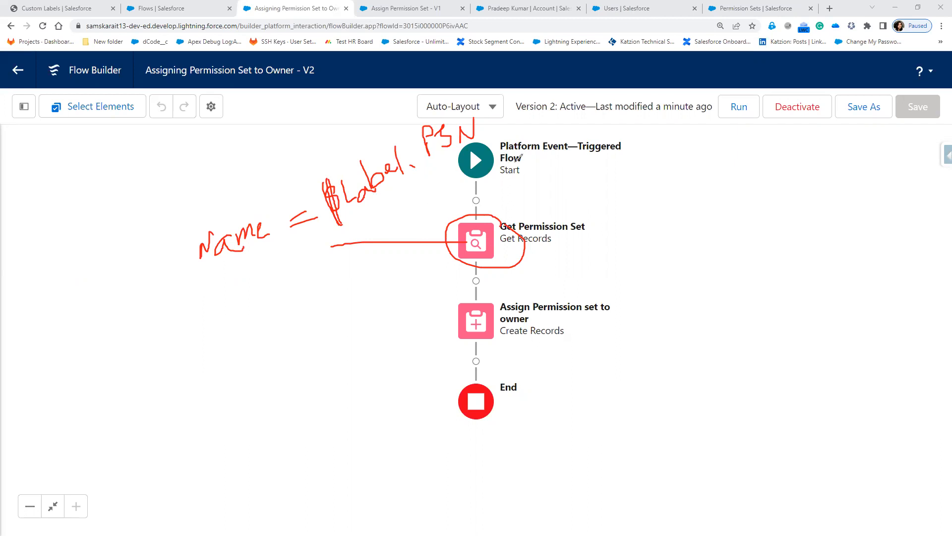
Mark the trigger-to-Get Permission Set path, circle $Label, then show the PermissionsetName label.
{"action": "left_click_drag", "start_coordinate": [549, 158], "coordinate": [669, 146]}
{"action": "left_click_drag", "start_coordinate": [489, 173], "coordinate": [489, 219]}
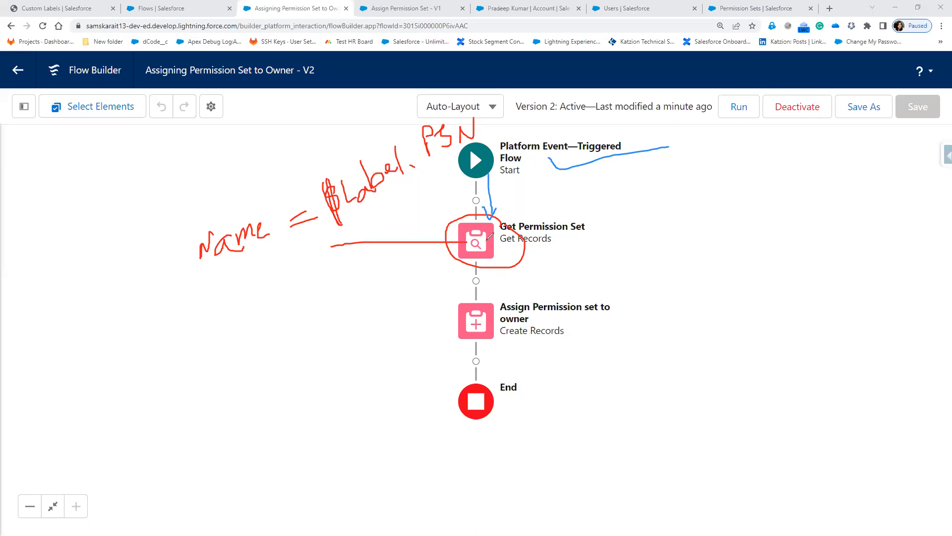
{"action": "left_click_drag", "start_coordinate": [517, 215], "coordinate": [519, 234]}
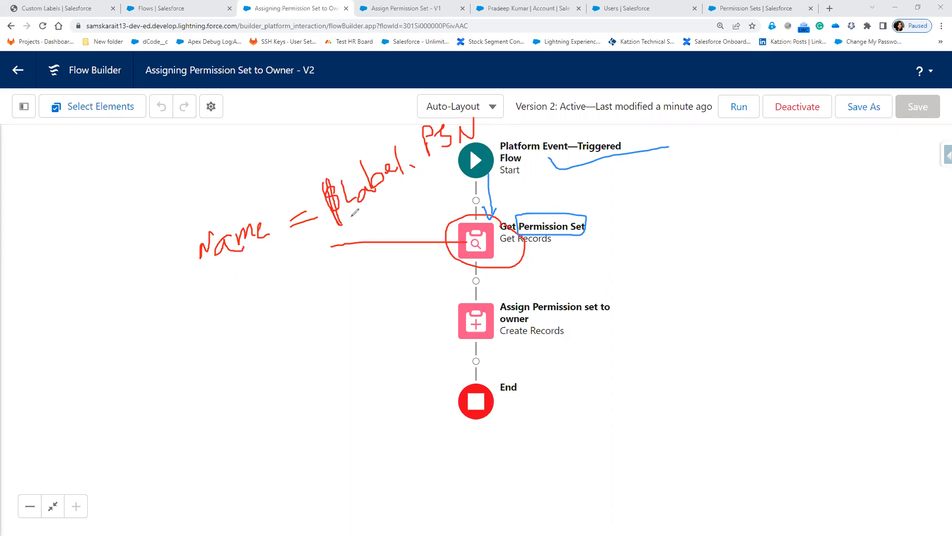
{"action": "mouse_move", "coordinate": [303, 176]}
{"action": "left_mouse_down"}
{"action": "mouse_move", "coordinate": [333, 244]}
{"action": "mouse_move", "coordinate": [425, 197]}
{"action": "mouse_move", "coordinate": [423, 164]}
{"action": "mouse_move", "coordinate": [307, 173]}
{"action": "mouse_move", "coordinate": [304, 185]}
{"action": "mouse_move", "coordinate": [332, 176]}
{"action": "mouse_move", "coordinate": [183, 36]}
{"action": "mouse_move", "coordinate": [51, 13]}
{"action": "mouse_move", "coordinate": [44, 30]}
{"action": "mouse_move", "coordinate": [58, 10]}
{"action": "left_mouse_up"}
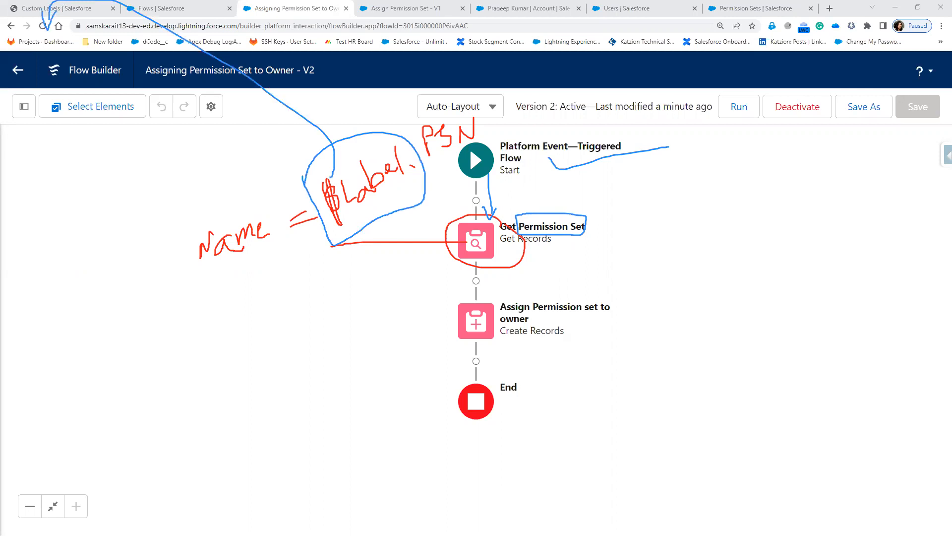
{"action": "left_click", "coordinate": [69, 10]}
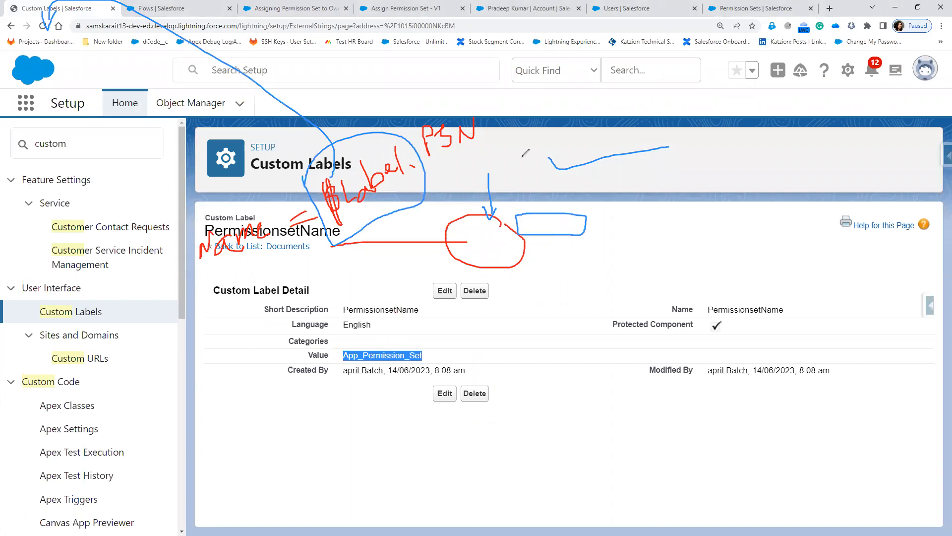
Link the PSN note to label name PermissionsetName and its value App_Permission_Set.
{"action": "left_click_drag", "start_coordinate": [457, 146], "coordinate": [470, 147]}
{"action": "left_click_drag", "start_coordinate": [558, 270], "coordinate": [449, 310]}
{"action": "mouse_move", "coordinate": [661, 307]}
{"action": "left_mouse_down"}
{"action": "mouse_move", "coordinate": [657, 299]}
{"action": "mouse_move", "coordinate": [647, 318]}
{"action": "left_mouse_up"}
{"action": "left_click_drag", "start_coordinate": [727, 288], "coordinate": [739, 297]}
{"action": "mouse_move", "coordinate": [489, 124]}
{"action": "left_mouse_down"}
{"action": "mouse_move", "coordinate": [427, 115]}
{"action": "mouse_move", "coordinate": [414, 156]}
{"action": "left_mouse_up"}
{"action": "mouse_move", "coordinate": [372, 343]}
{"action": "left_mouse_down"}
{"action": "mouse_move", "coordinate": [343, 341]}
{"action": "mouse_move", "coordinate": [396, 373]}
{"action": "mouse_move", "coordinate": [420, 353]}
{"action": "left_mouse_up"}
{"action": "left_click_drag", "start_coordinate": [344, 340], "coordinate": [338, 345]}
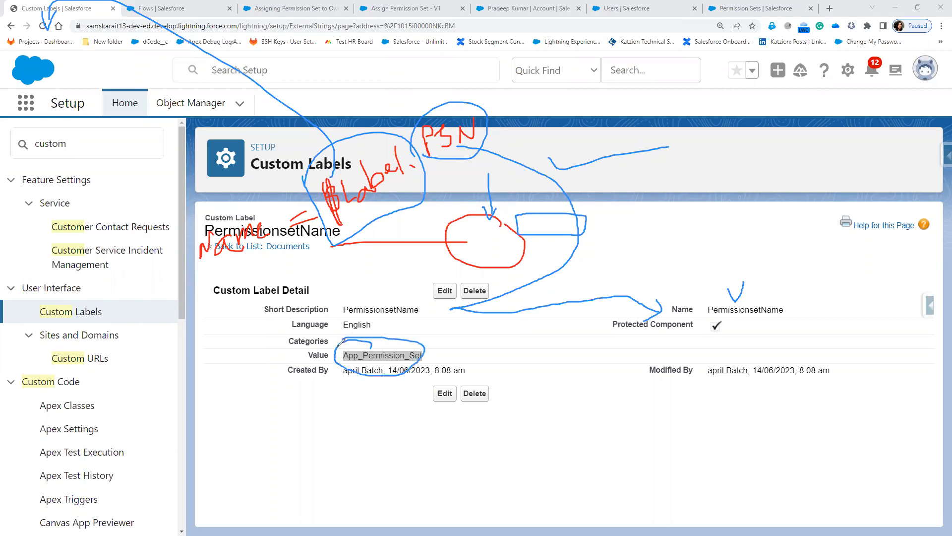
{"action": "left_click_drag", "start_coordinate": [244, 313], "coordinate": [264, 244]}
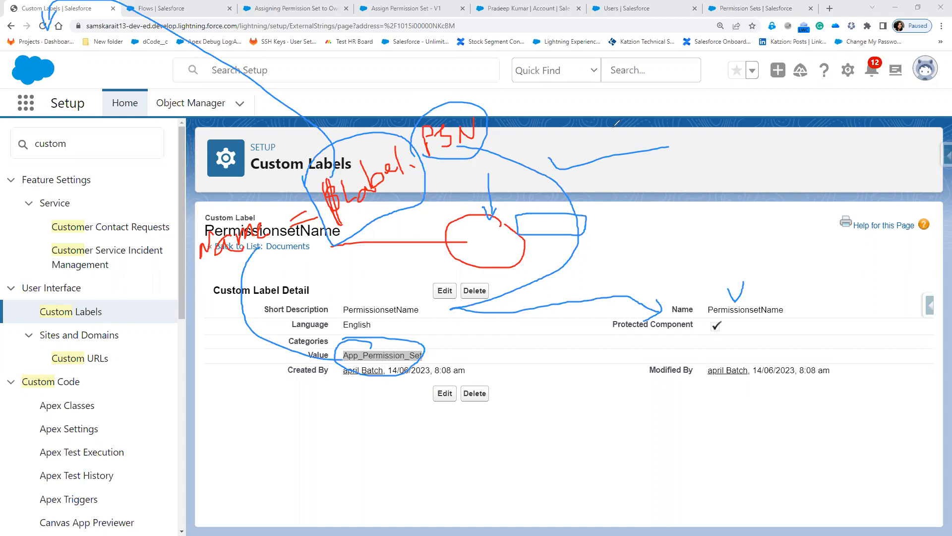
Handwrite a note naming the permission set, then clear all markings on the flow diagram.
{"action": "mouse_move", "coordinate": [610, 144]}
{"action": "left_mouse_down"}
{"action": "mouse_move", "coordinate": [624, 115]}
{"action": "mouse_move", "coordinate": [642, 135]}
{"action": "left_mouse_up"}
{"action": "mouse_move", "coordinate": [671, 236]}
{"action": "left_mouse_down"}
{"action": "mouse_move", "coordinate": [678, 222]}
{"action": "mouse_move", "coordinate": [724, 214]}
{"action": "mouse_move", "coordinate": [723, 231]}
{"action": "mouse_move", "coordinate": [744, 237]}
{"action": "left_mouse_up"}
{"action": "mouse_move", "coordinate": [746, 237]}
{"action": "left_mouse_down"}
{"action": "mouse_move", "coordinate": [772, 222]}
{"action": "mouse_move", "coordinate": [821, 254]}
{"action": "mouse_move", "coordinate": [846, 203]}
{"action": "left_mouse_up"}
{"action": "mouse_move", "coordinate": [848, 242]}
{"action": "left_mouse_down"}
{"action": "mouse_move", "coordinate": [849, 218]}
{"action": "mouse_move", "coordinate": [879, 218]}
{"action": "mouse_move", "coordinate": [878, 239]}
{"action": "left_mouse_up"}
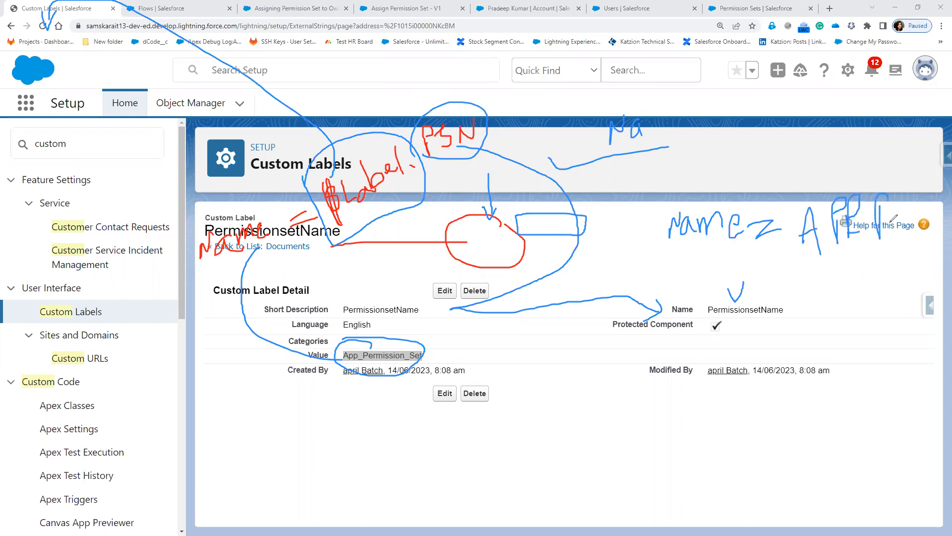
{"action": "mouse_move", "coordinate": [893, 206]}
{"action": "left_mouse_down"}
{"action": "mouse_move", "coordinate": [900, 235]}
{"action": "mouse_move", "coordinate": [925, 222]}
{"action": "mouse_move", "coordinate": [918, 229]}
{"action": "left_mouse_up"}
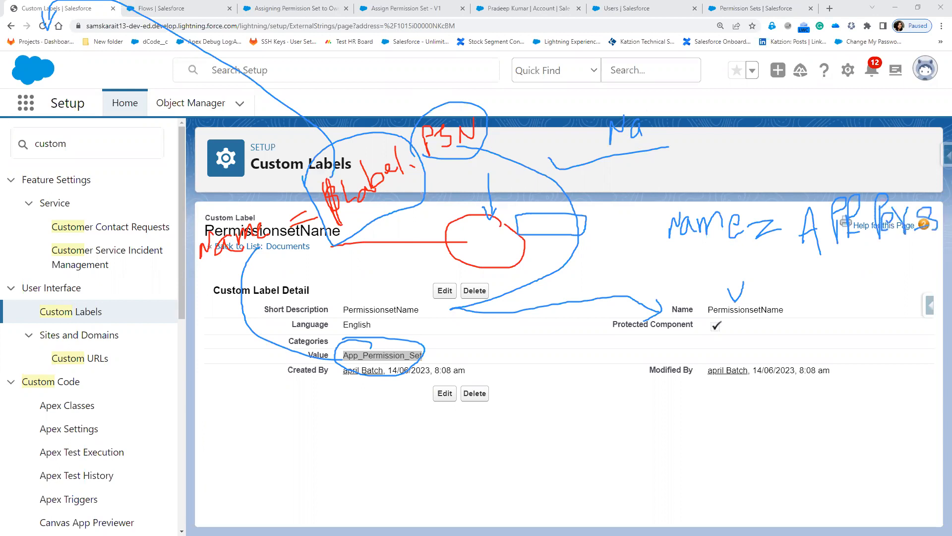
{"action": "left_click", "coordinate": [296, 10]}
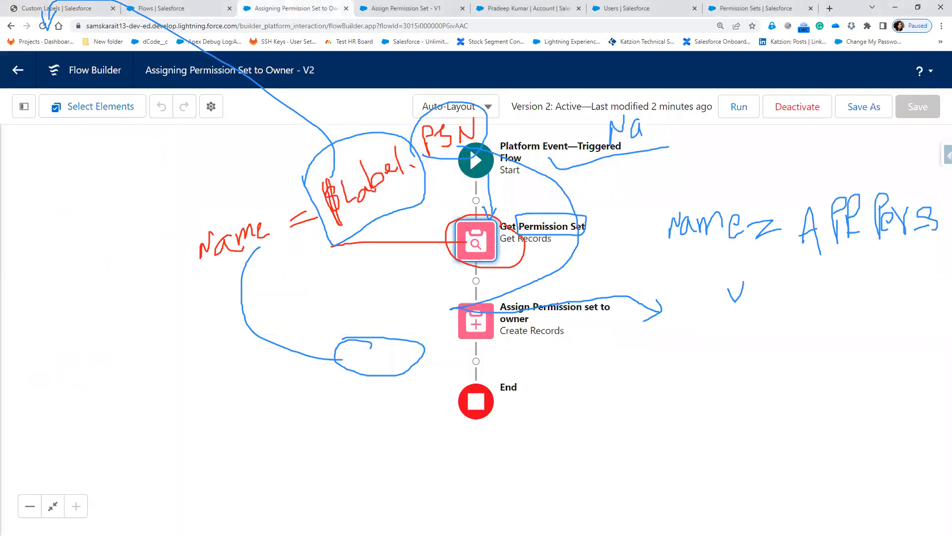
{"action": "mouse_move", "coordinate": [678, 243]}
{"action": "left_mouse_down"}
{"action": "mouse_move", "coordinate": [591, 252]}
{"action": "mouse_move", "coordinate": [592, 261]}
{"action": "left_mouse_up"}
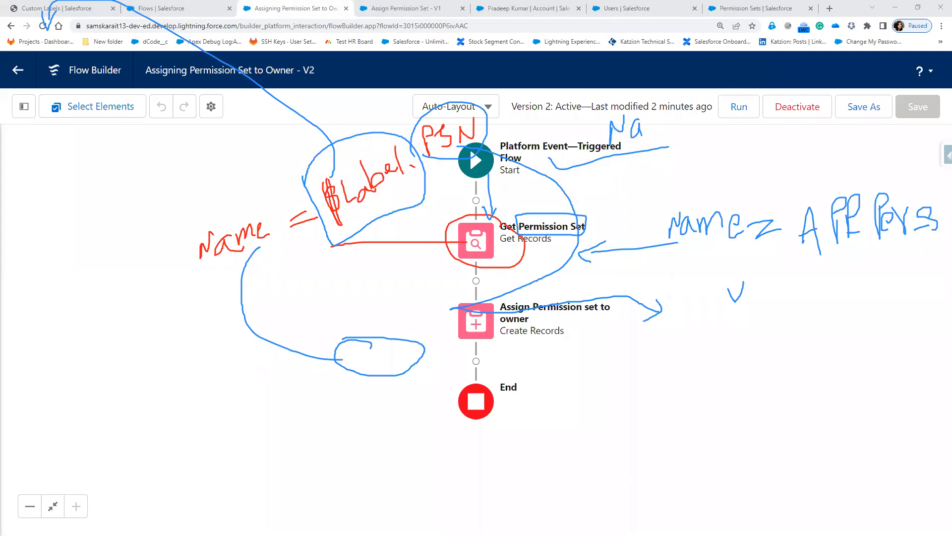
{"action": "key", "text": "Escape"}
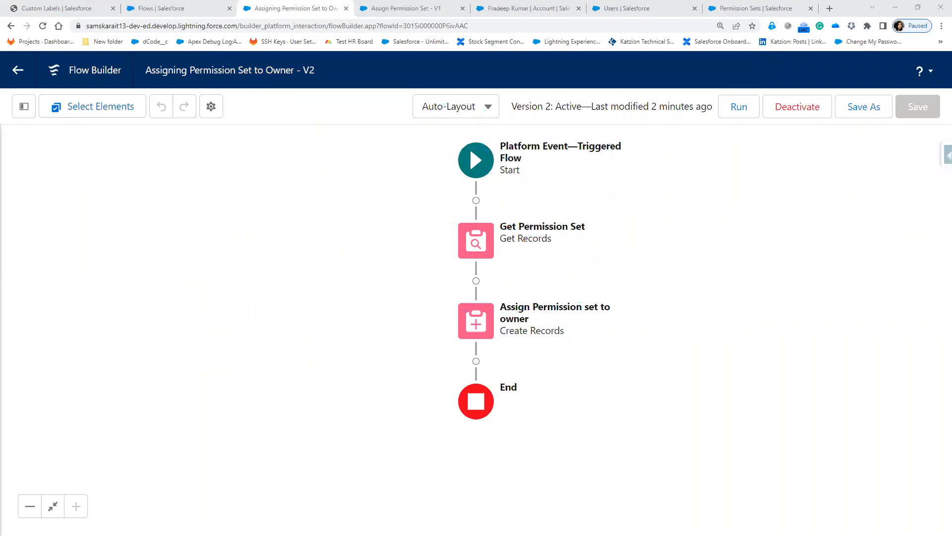
Change the test account's owner to another user, then go to the Users setup page.
{"action": "left_click", "coordinate": [545, 9]}
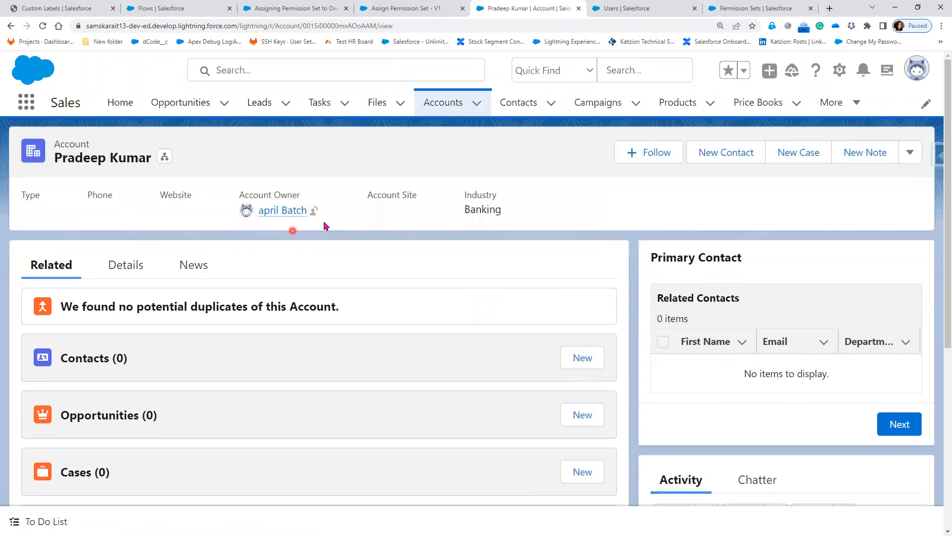
{"action": "left_click", "coordinate": [314, 213]}
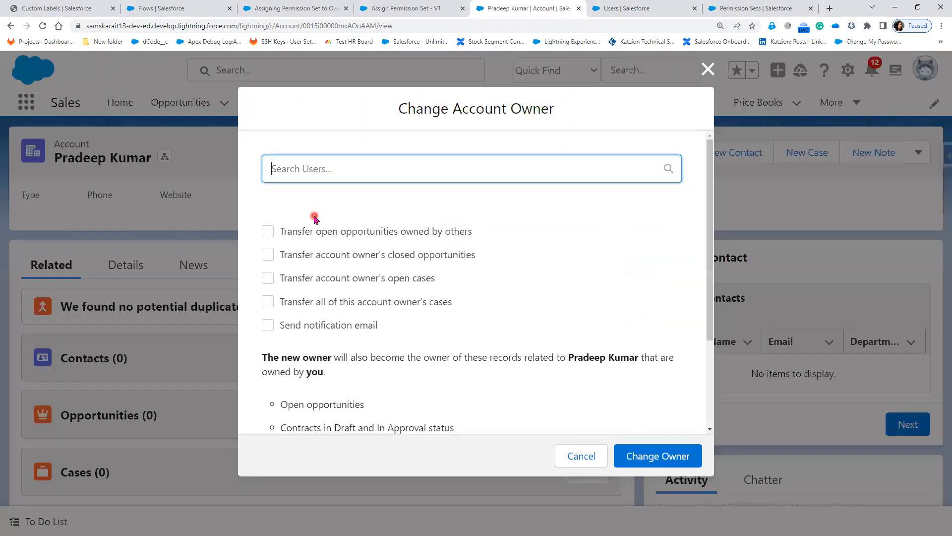
{"action": "left_click", "coordinate": [321, 174]}
{"action": "left_click", "coordinate": [328, 235]}
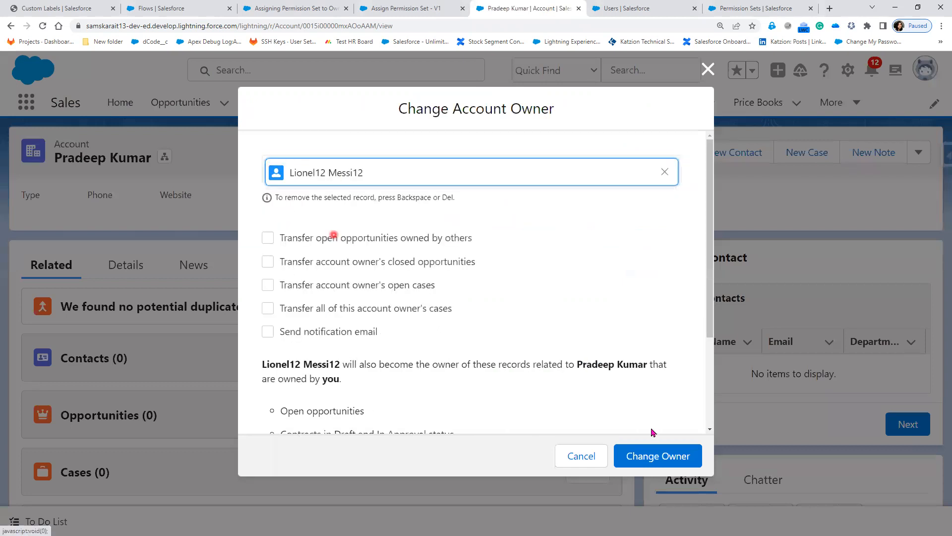
{"action": "left_click", "coordinate": [648, 458]}
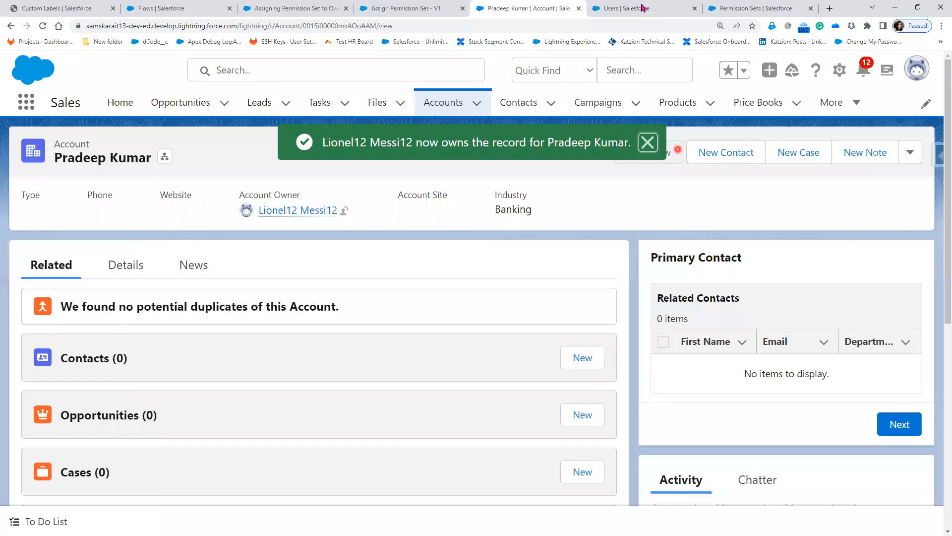
{"action": "left_click", "coordinate": [643, 8]}
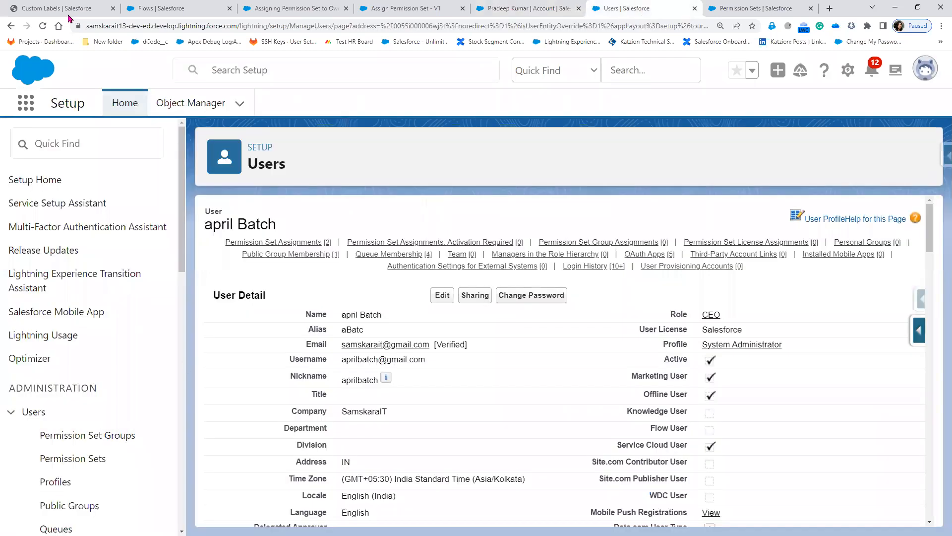
Open the new owner's user record and mark App Permission Set's assignment date 14/06/2023.
{"action": "scroll", "coordinate": [108, 433], "scroll_direction": "down", "scroll_amount": 2}
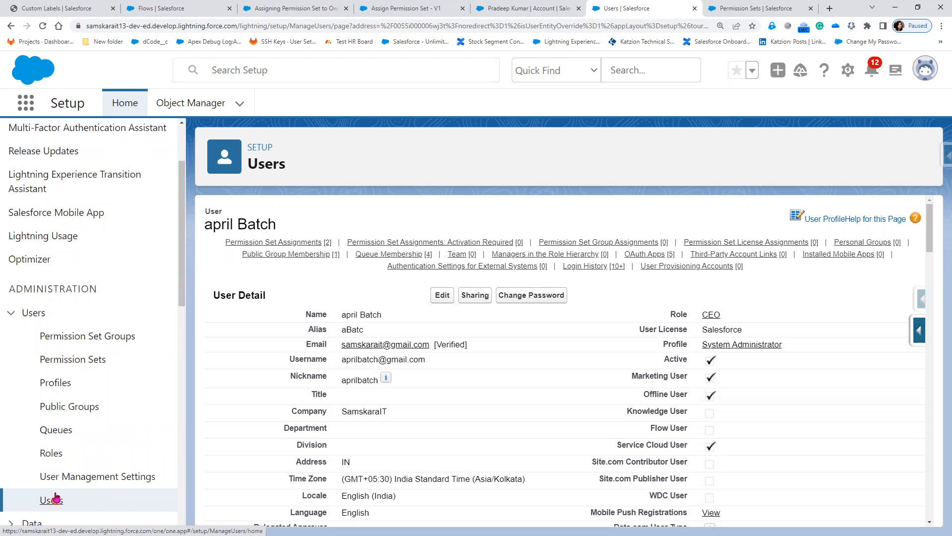
{"action": "left_click", "coordinate": [513, 263]}
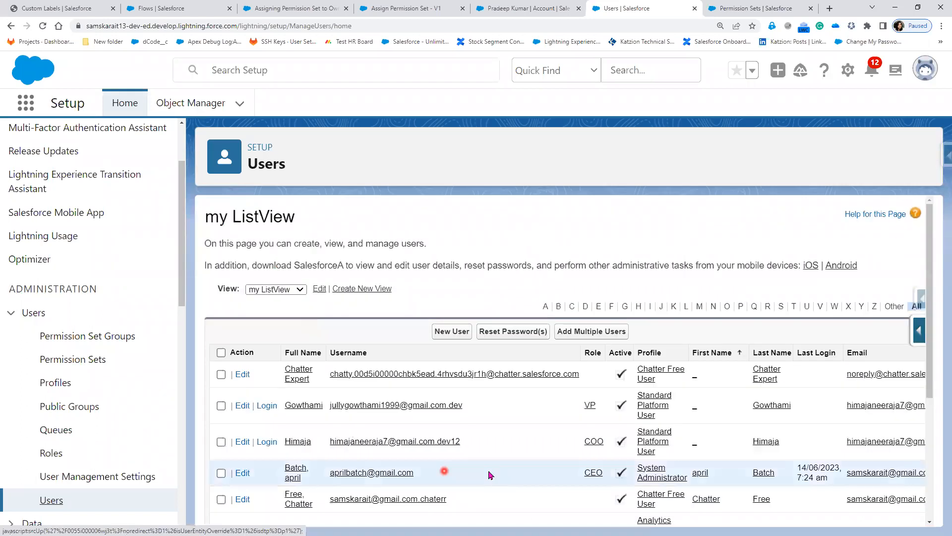
{"action": "scroll", "coordinate": [490, 475], "scroll_direction": "down", "scroll_amount": 1}
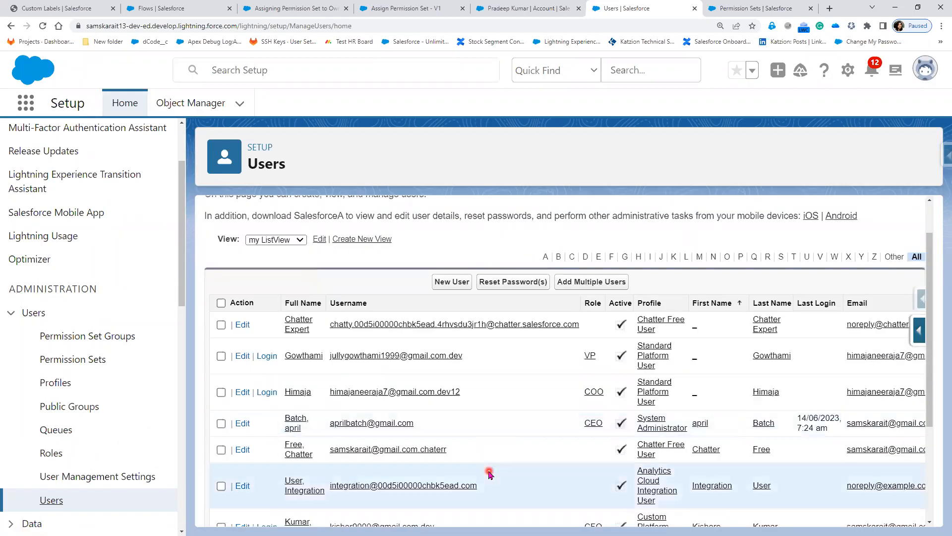
{"action": "scroll", "coordinate": [489, 473], "scroll_direction": "down", "scroll_amount": 3}
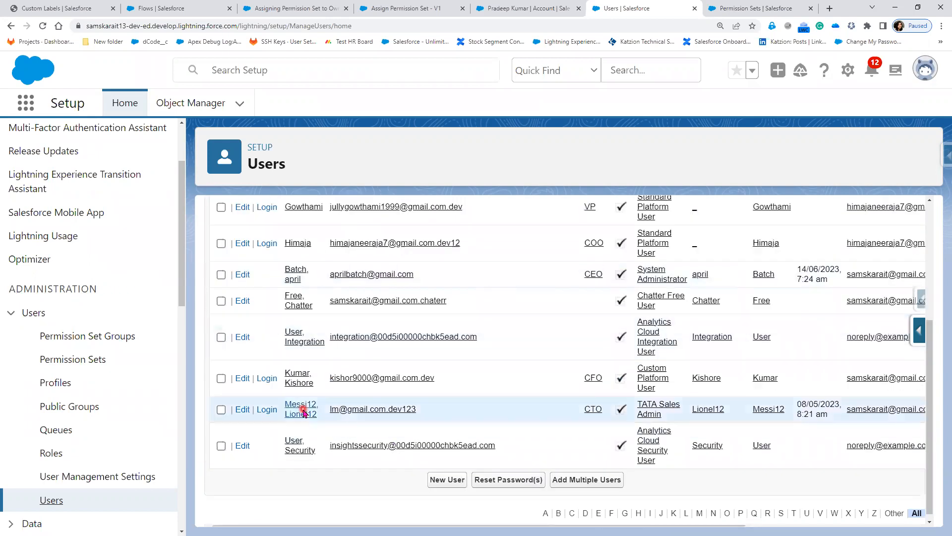
{"action": "left_click", "coordinate": [304, 411]}
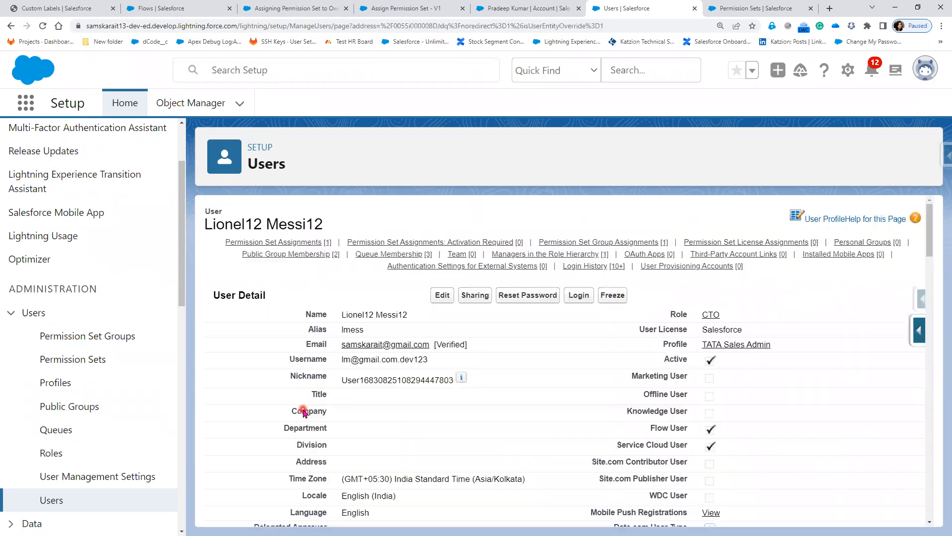
{"action": "left_click", "coordinate": [281, 245]}
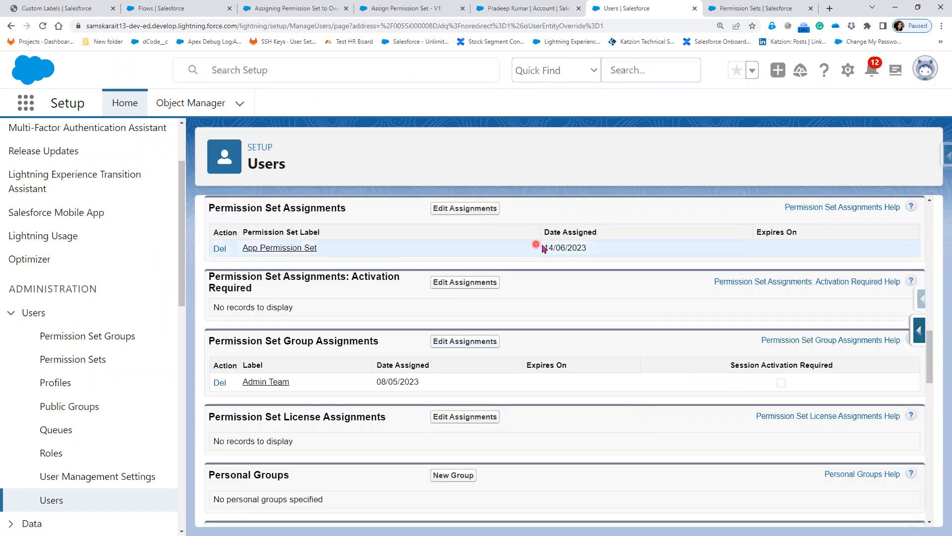
{"action": "left_click_drag", "start_coordinate": [597, 250], "coordinate": [593, 244]}
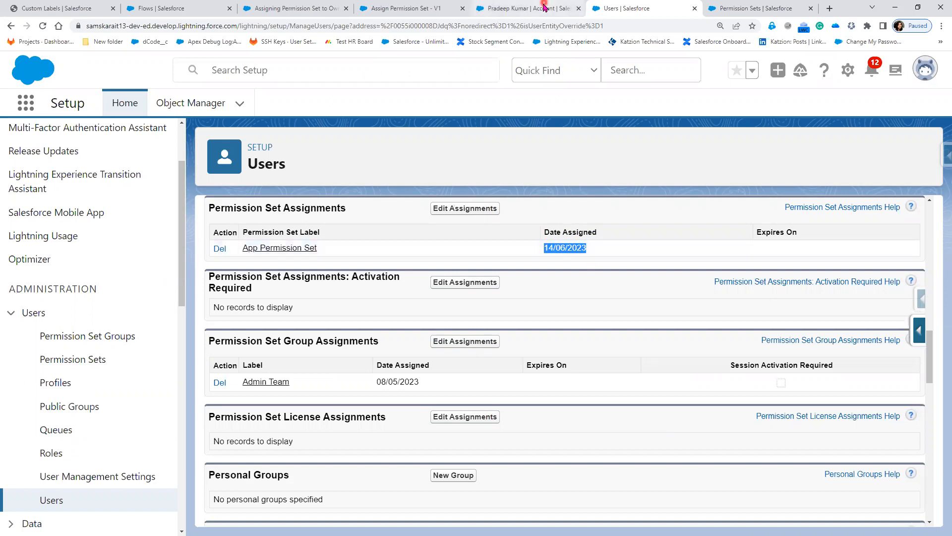
Inspect Get Permission Set's $Label.PermissionsetName filter, then view the PermissionsetName label.
{"action": "left_click", "coordinate": [311, 8]}
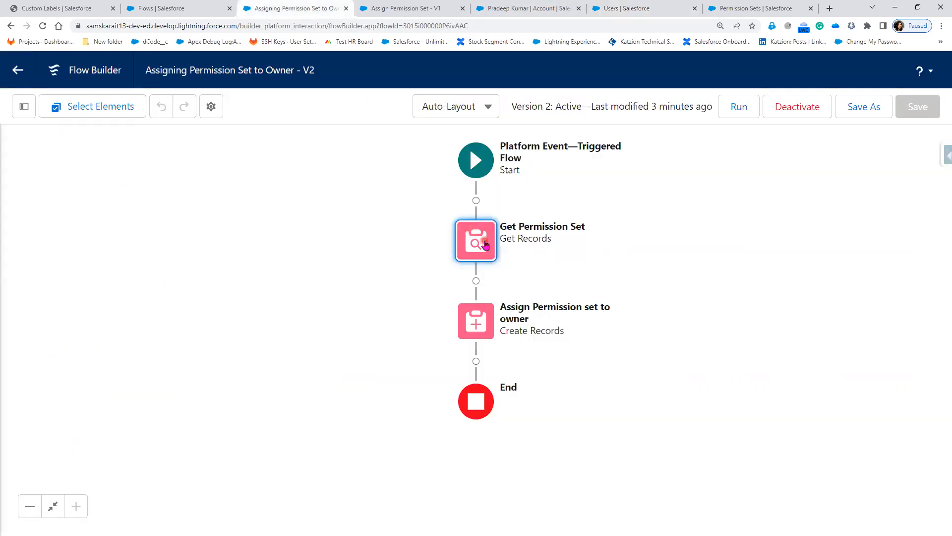
{"action": "double_click", "coordinate": [485, 244]}
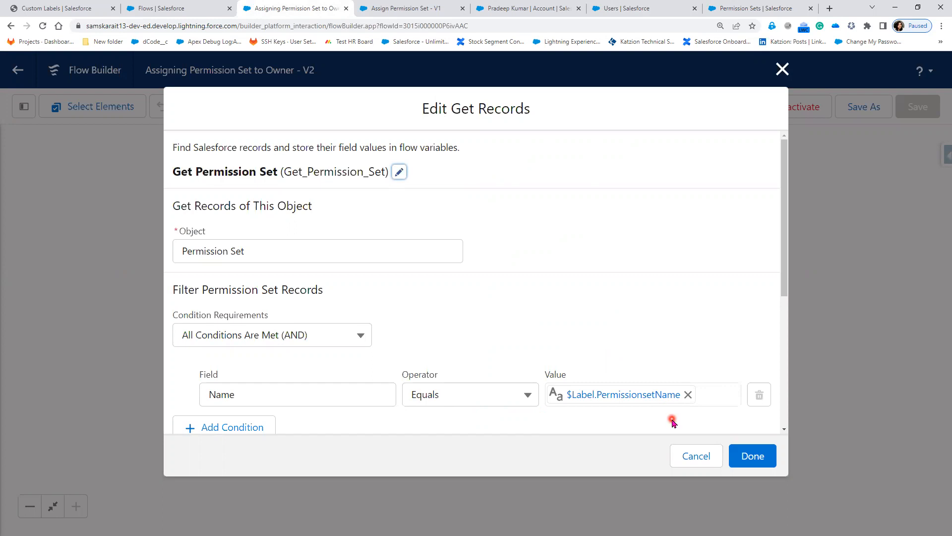
{"action": "left_click", "coordinate": [72, 10]}
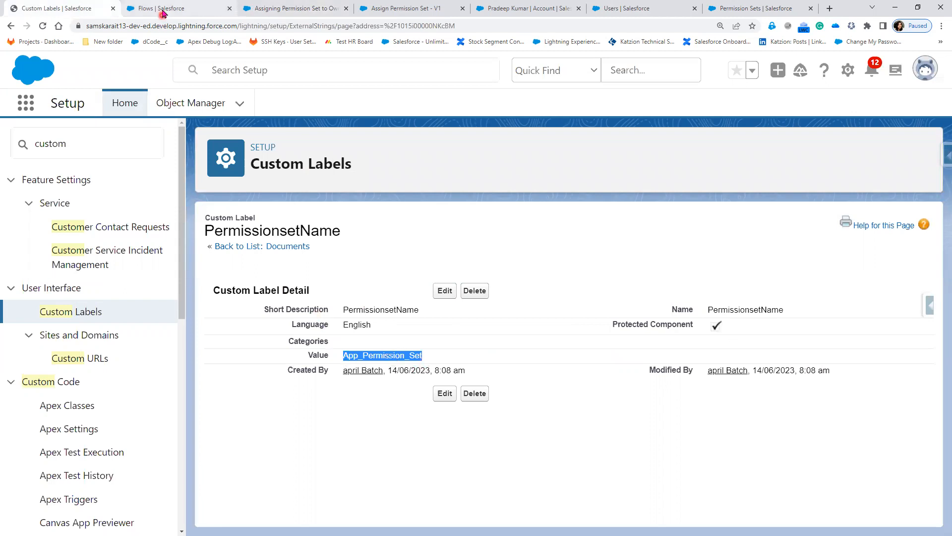
Sort permission sets by description and copy Tab Permission Set's API name Tab_Permission_Set.
{"action": "left_click", "coordinate": [752, 7]}
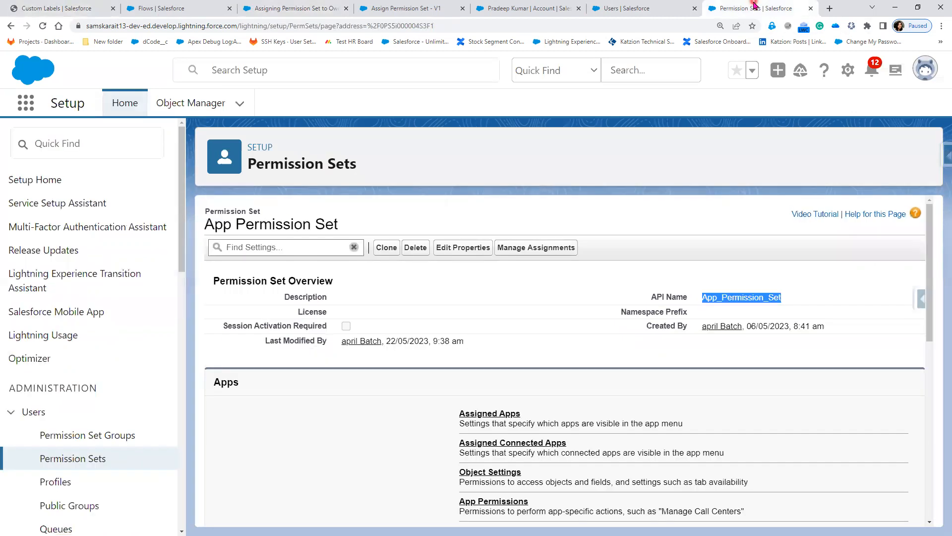
{"action": "left_click", "coordinate": [76, 462]}
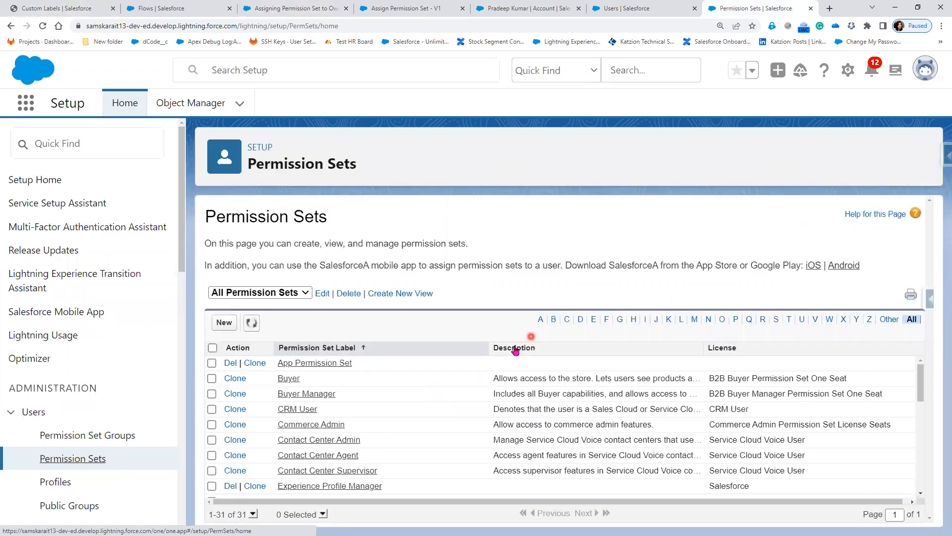
{"action": "left_click", "coordinate": [515, 348]}
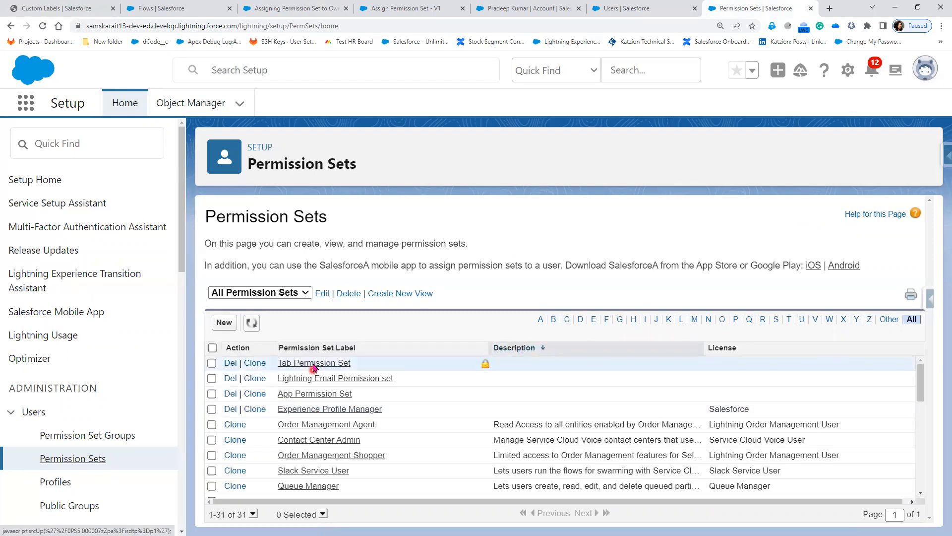
{"action": "left_click", "coordinate": [320, 386]}
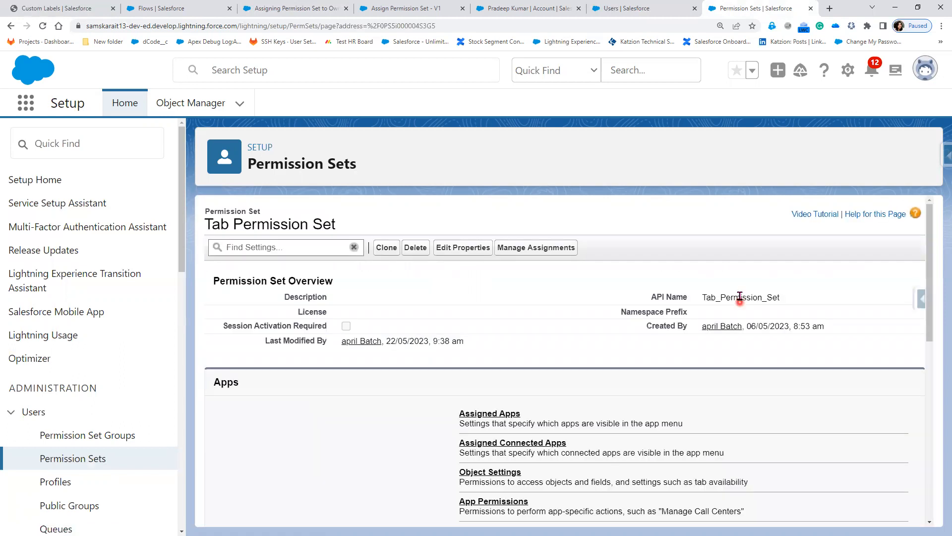
{"action": "double_click", "coordinate": [739, 298]}
{"action": "key", "text": "ctrl+c"}
{"action": "right_click", "coordinate": [740, 299]}
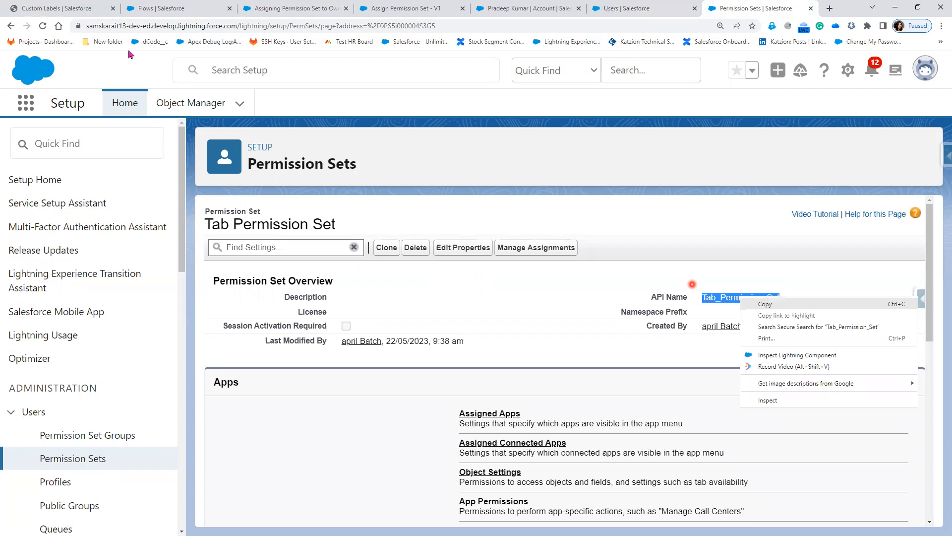
{"action": "left_click", "coordinate": [73, 11]}
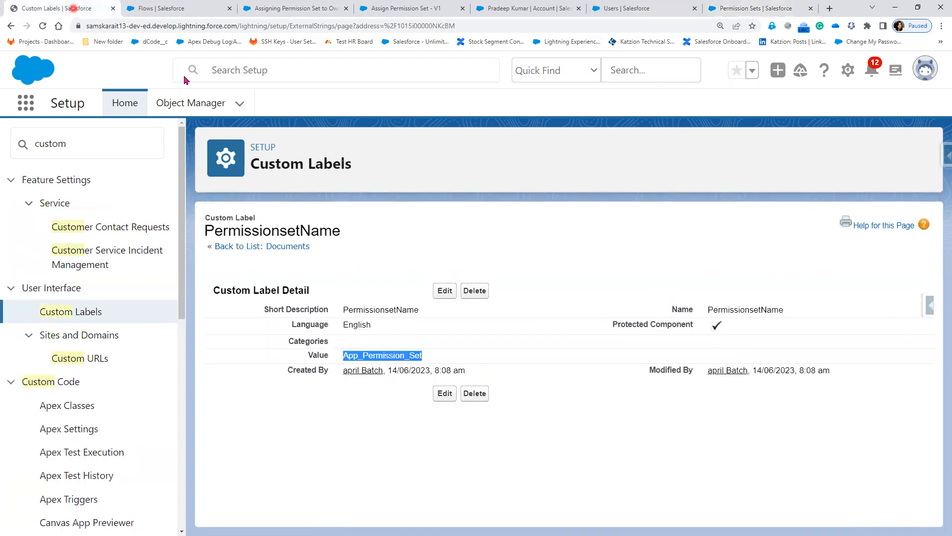
Replace the PermissionsetName label value App_Permission_Set with Tab_Permission_Set and save.
{"action": "left_click", "coordinate": [441, 290]}
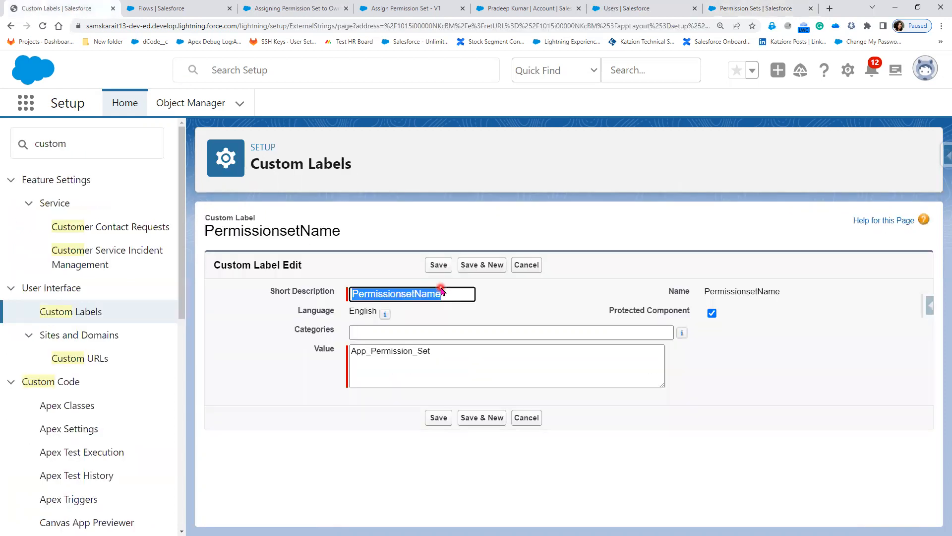
{"action": "left_click", "coordinate": [313, 357]}
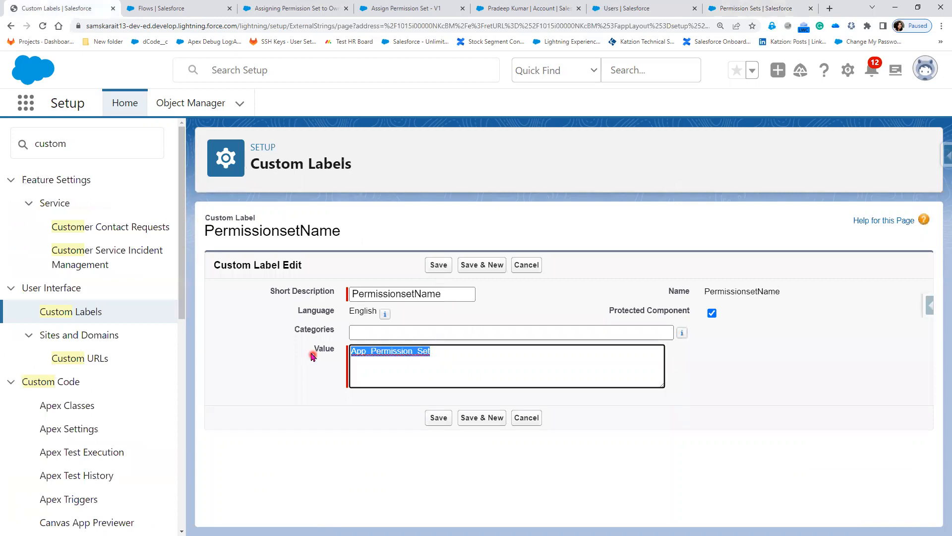
{"action": "type", "text": "v"}
{"action": "key", "text": "BackSpace"}
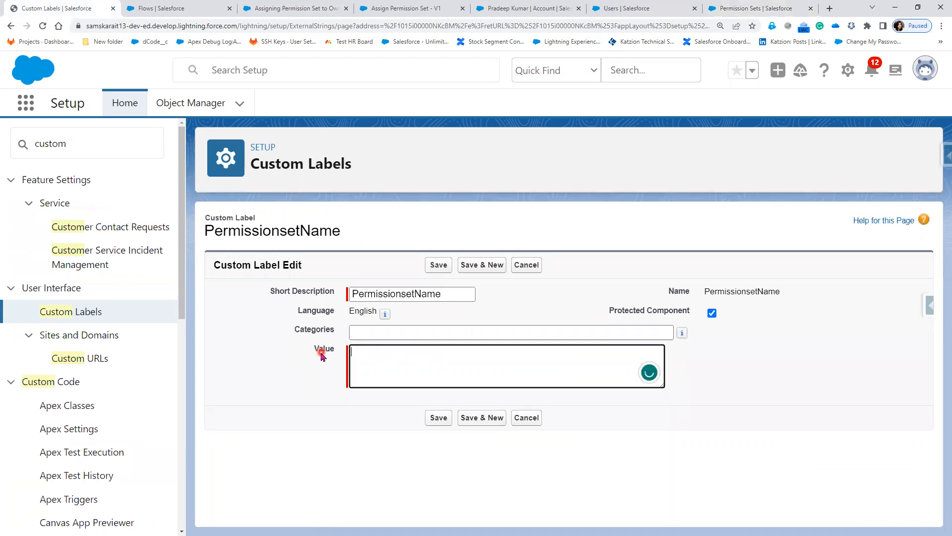
{"action": "key", "text": "ctrl+v"}
{"action": "left_click", "coordinate": [446, 422]}
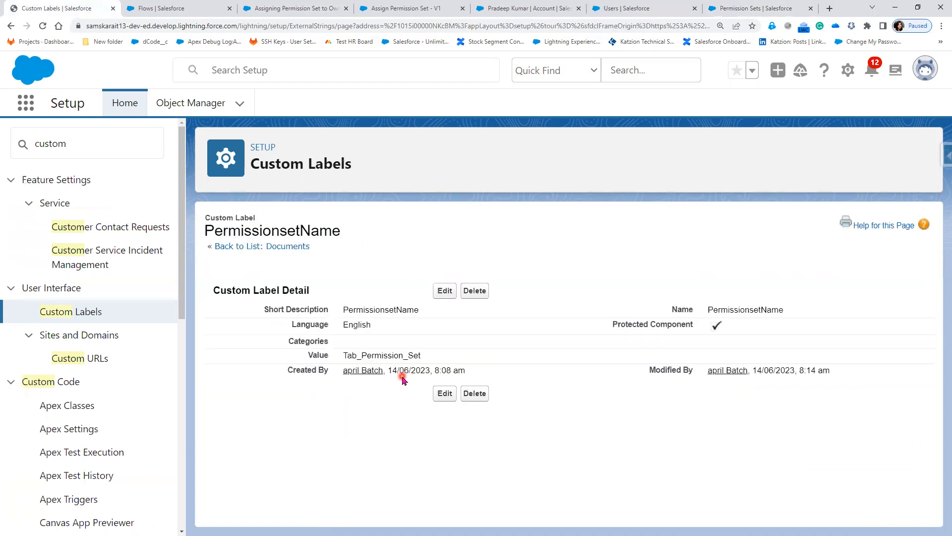
Check the flow's Get Records settings, close them unchanged, and return to the custom label.
{"action": "left_click", "coordinate": [330, 17]}
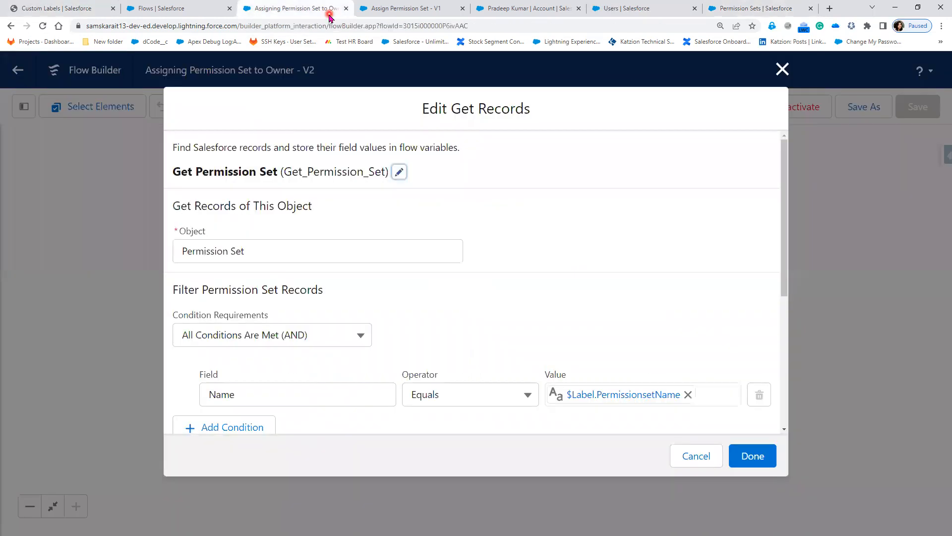
{"action": "left_click", "coordinate": [782, 69]}
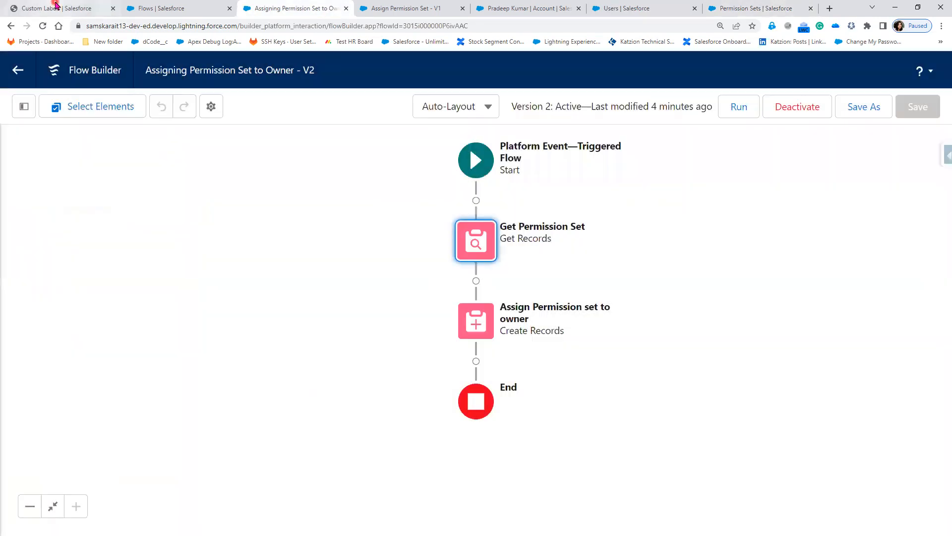
{"action": "left_click", "coordinate": [58, 7]}
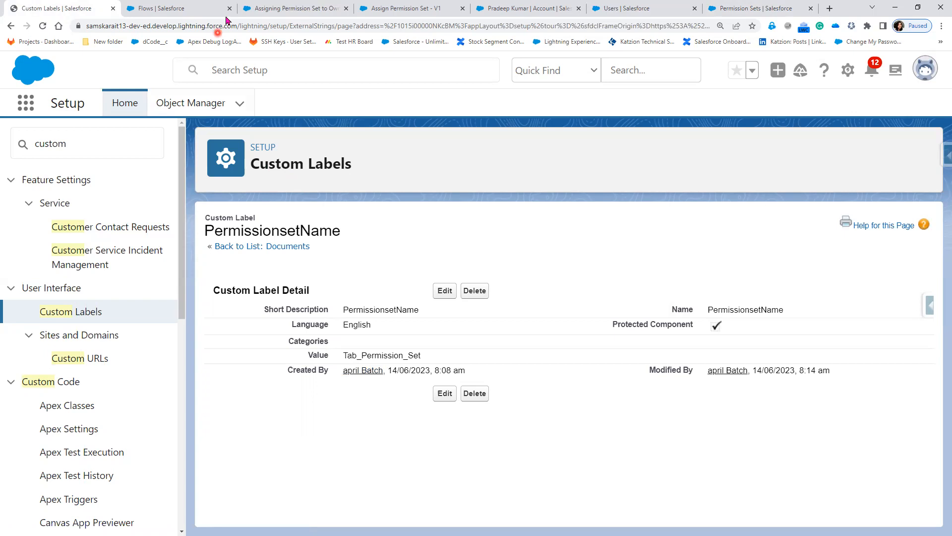
Open the Default Account 8 June 2023 record from the Accounts list.
{"action": "left_click", "coordinate": [503, 11]}
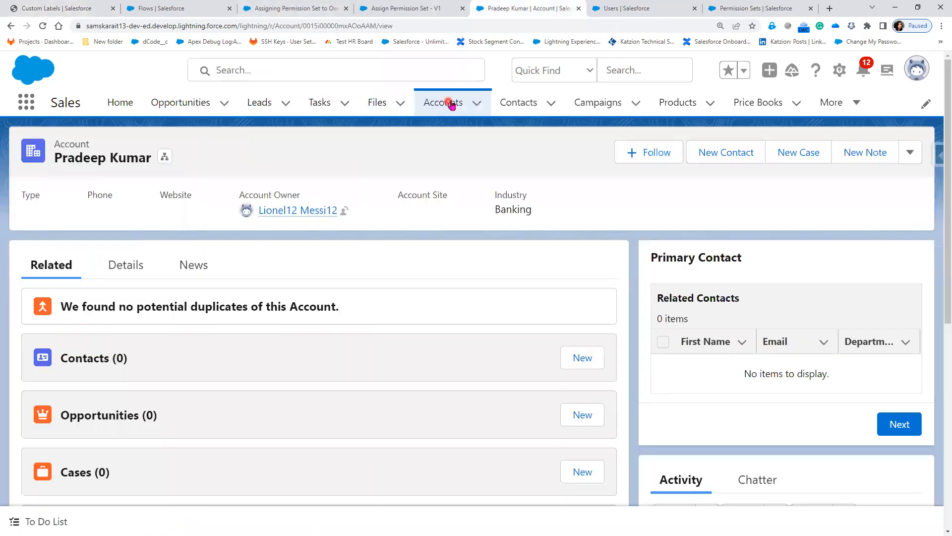
{"action": "left_click", "coordinate": [451, 105]}
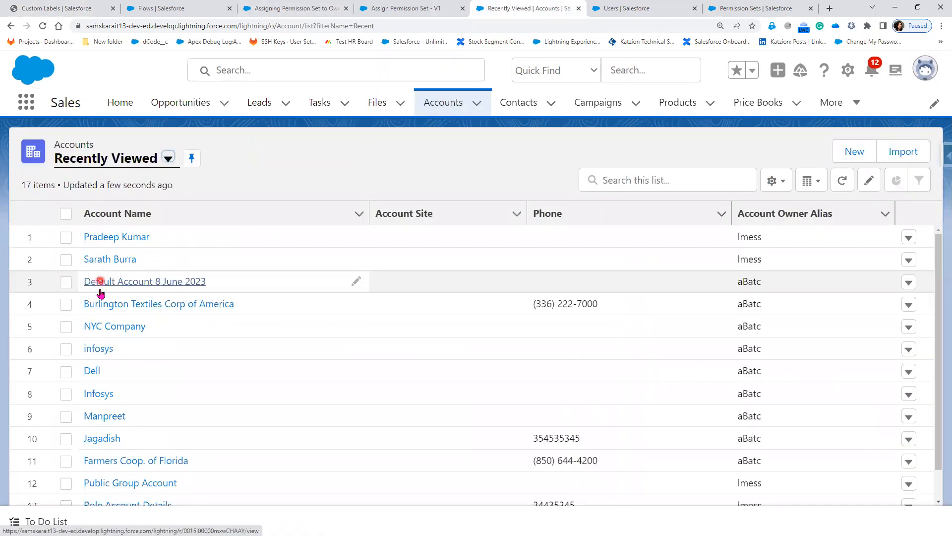
{"action": "left_click", "coordinate": [103, 283]}
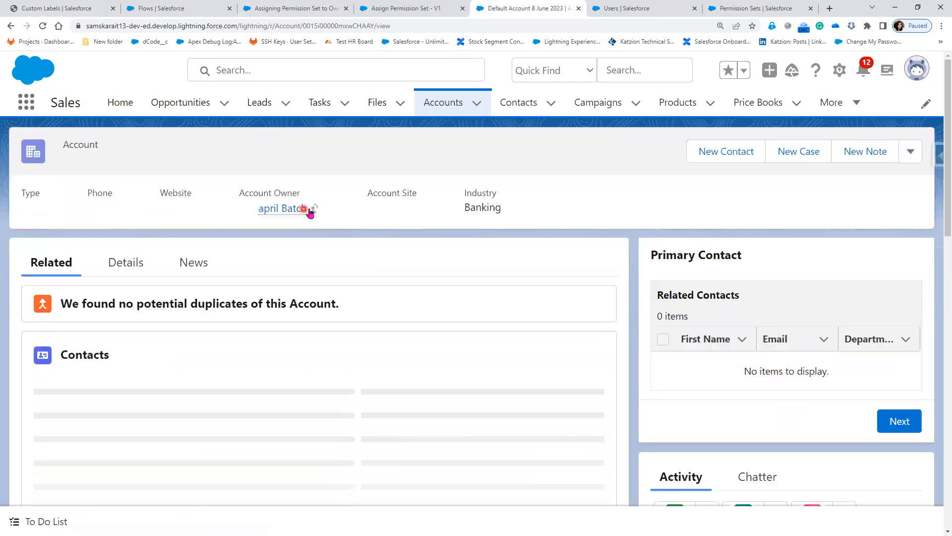
Change the account owner to the chosen user, checking that user's permission sets along the way.
{"action": "left_click", "coordinate": [313, 211]}
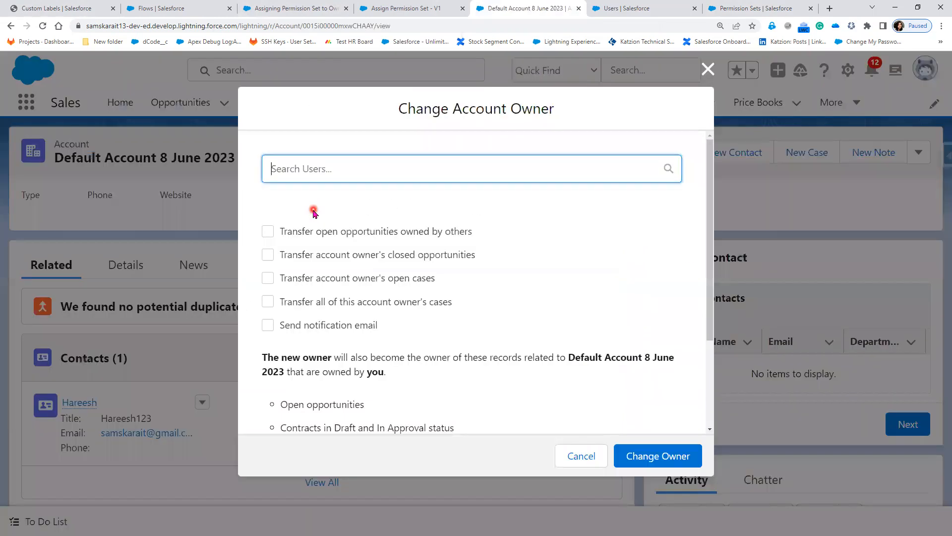
{"action": "left_click", "coordinate": [308, 159]}
{"action": "left_click", "coordinate": [312, 204]}
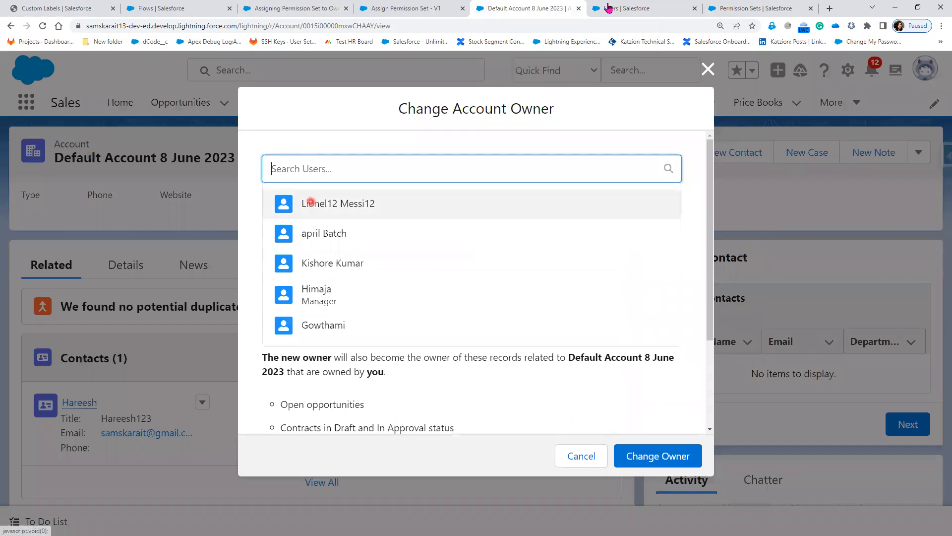
{"action": "left_click", "coordinate": [621, 7]}
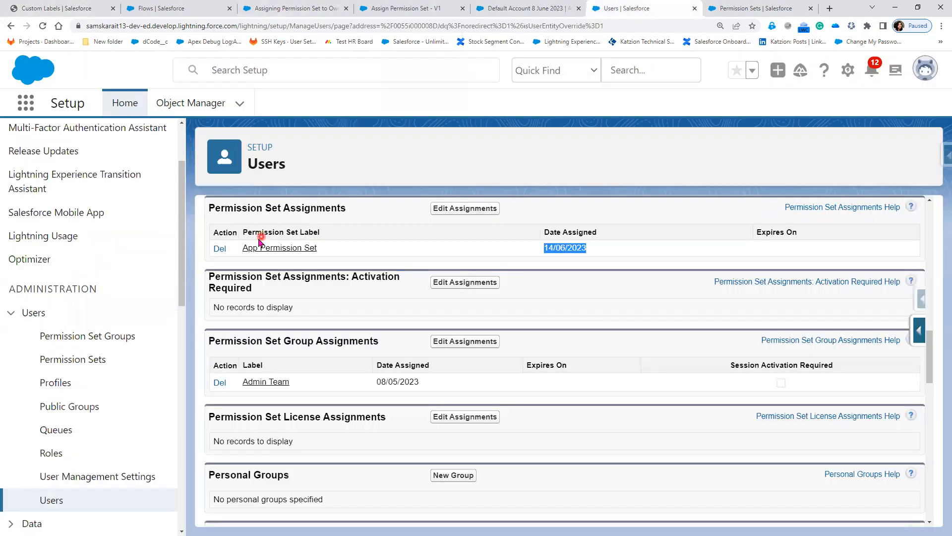
{"action": "left_click", "coordinate": [533, 9]}
{"action": "left_click", "coordinate": [656, 452]}
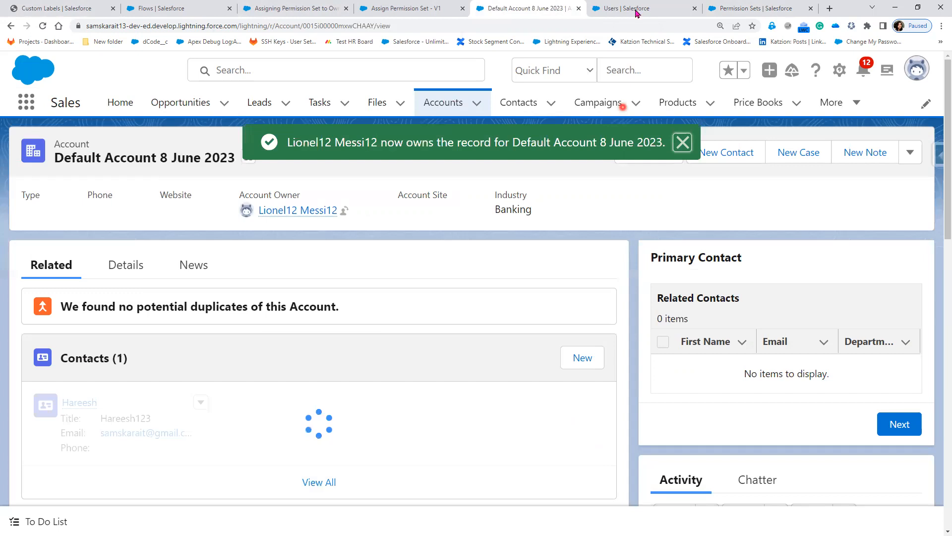
{"action": "left_click", "coordinate": [635, 9]}
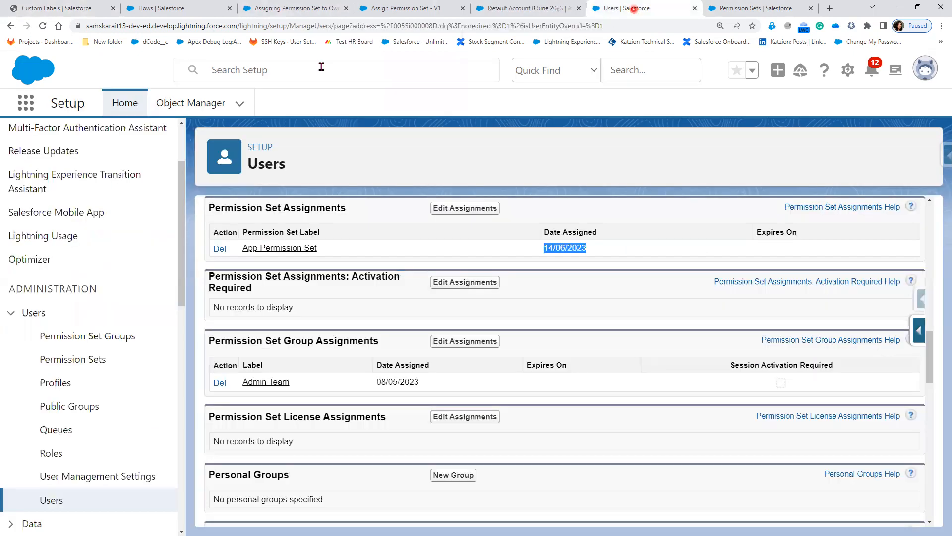
Reload the user page, verify the Tab Permission Set assignment dated 14/06/2023, then return to Flow Builder.
{"action": "left_click", "coordinate": [43, 29]}
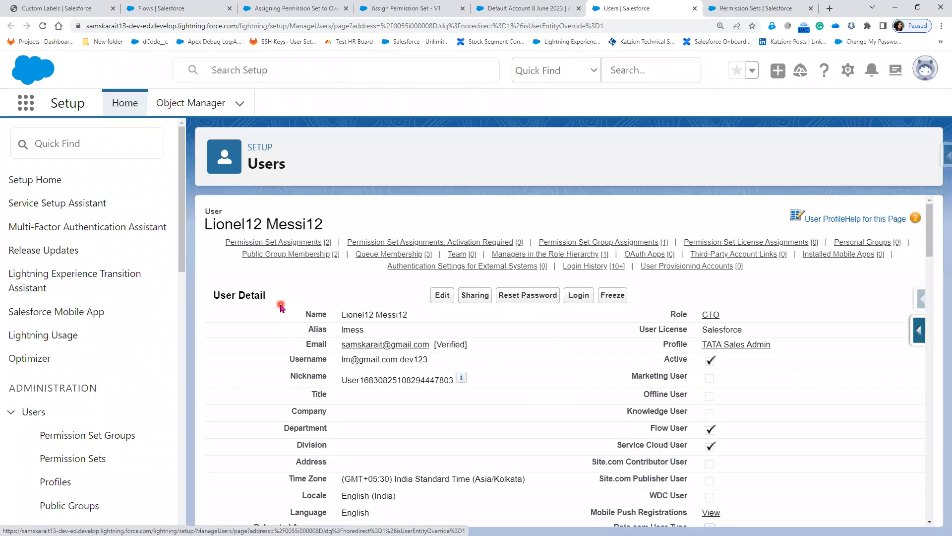
{"action": "left_click", "coordinate": [273, 241]}
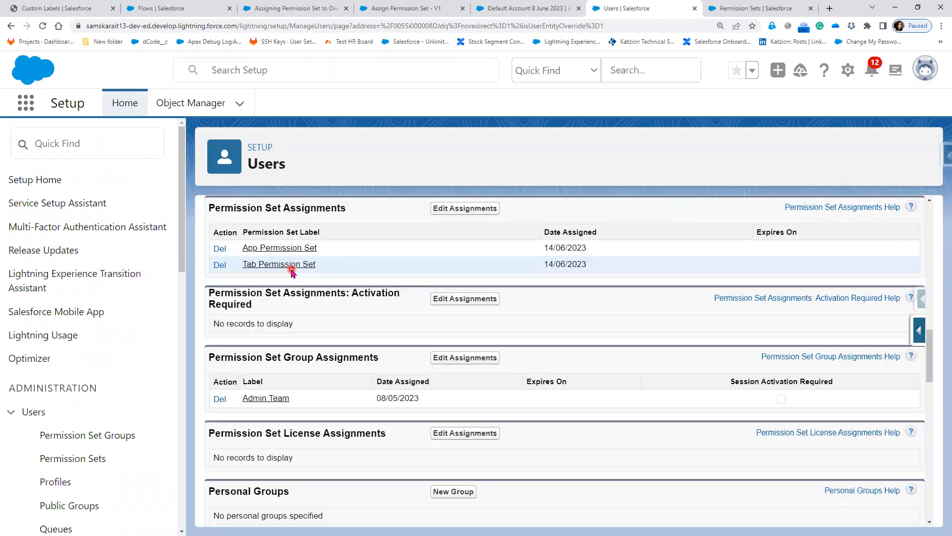
{"action": "left_click", "coordinate": [271, 14]}
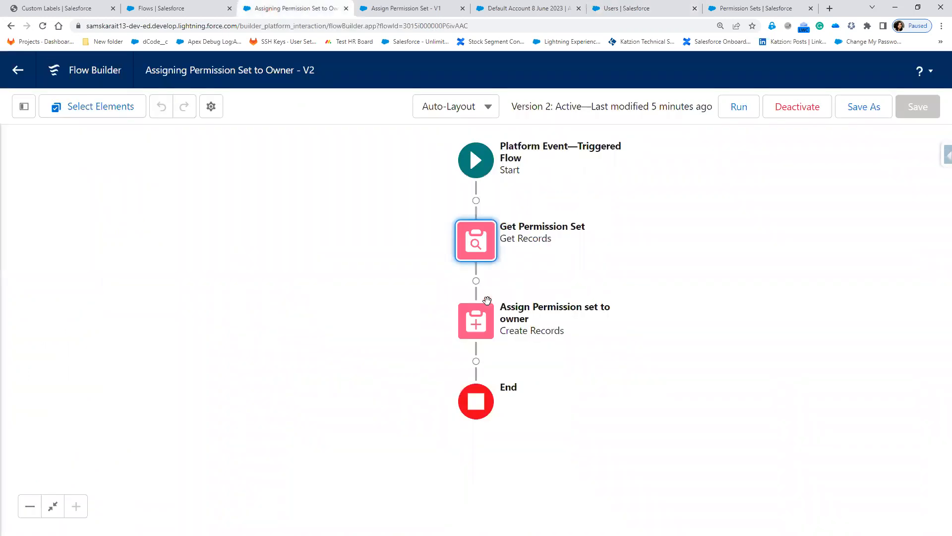
{"action": "key", "text": "ctrl+1"}
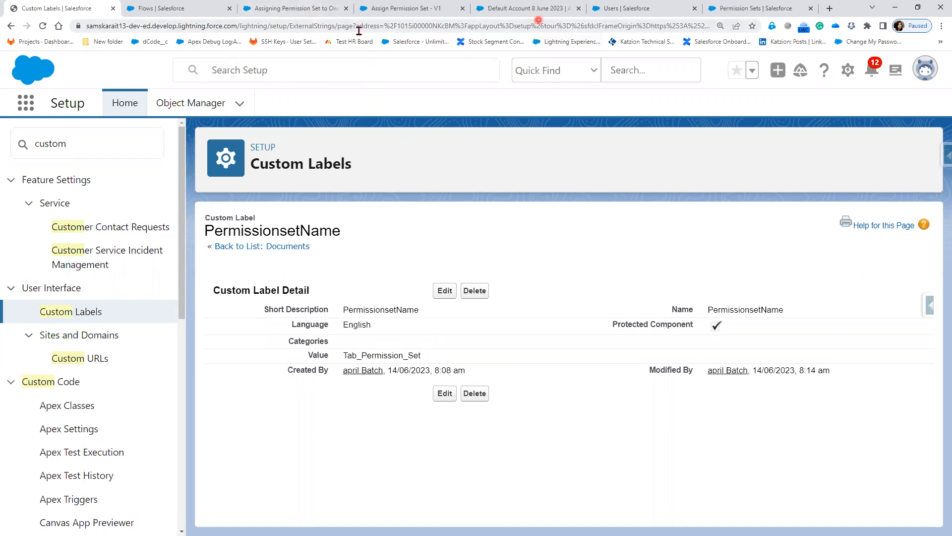
{"action": "left_click", "coordinate": [298, 9]}
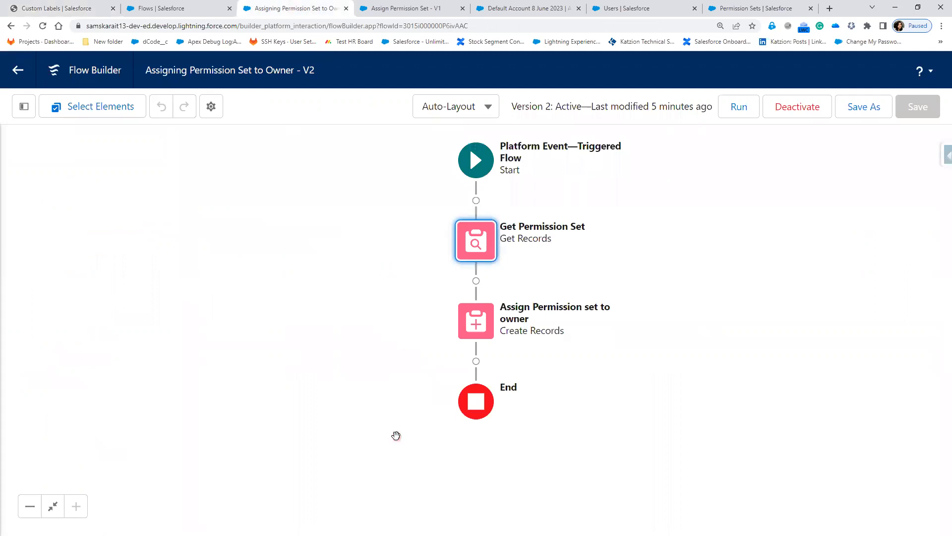
{"action": "left_click", "coordinate": [26, 5]}
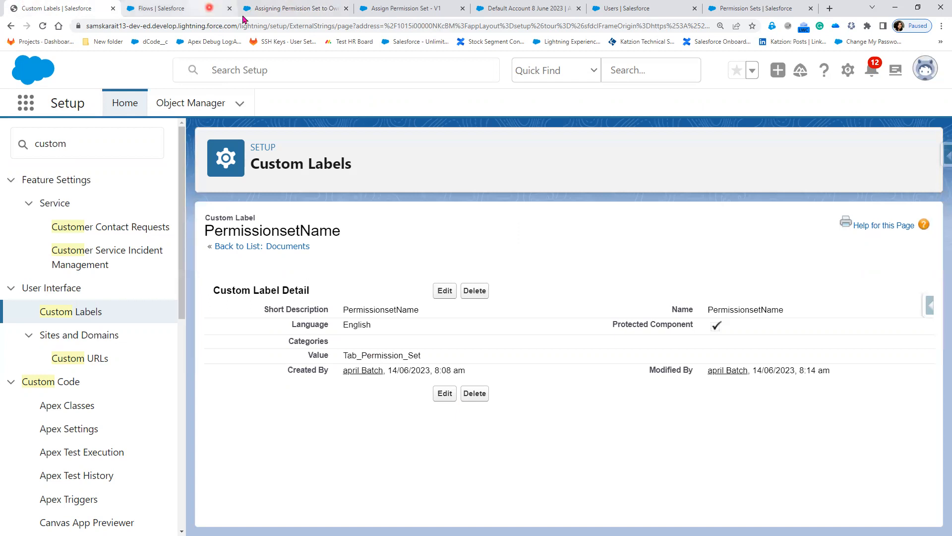
{"action": "left_click", "coordinate": [268, 10]}
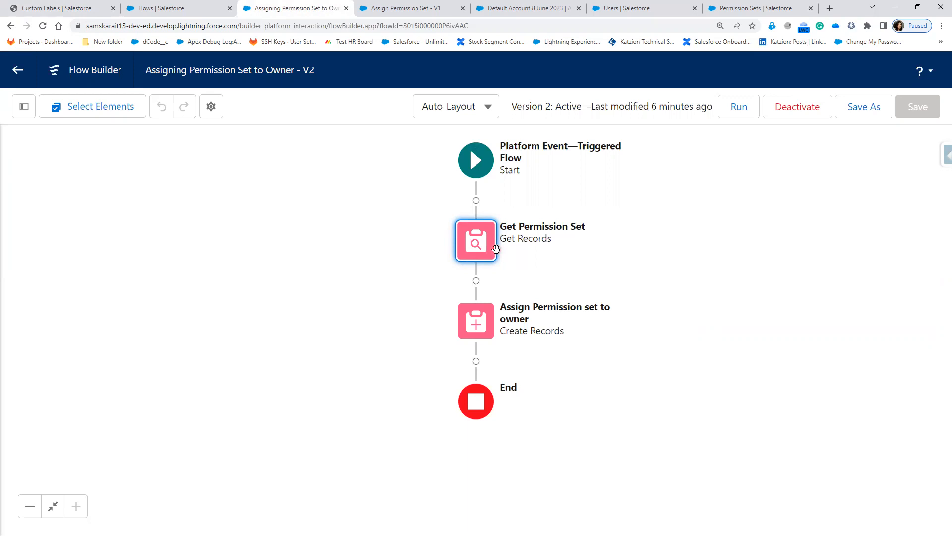
{"action": "left_click", "coordinate": [28, 11]}
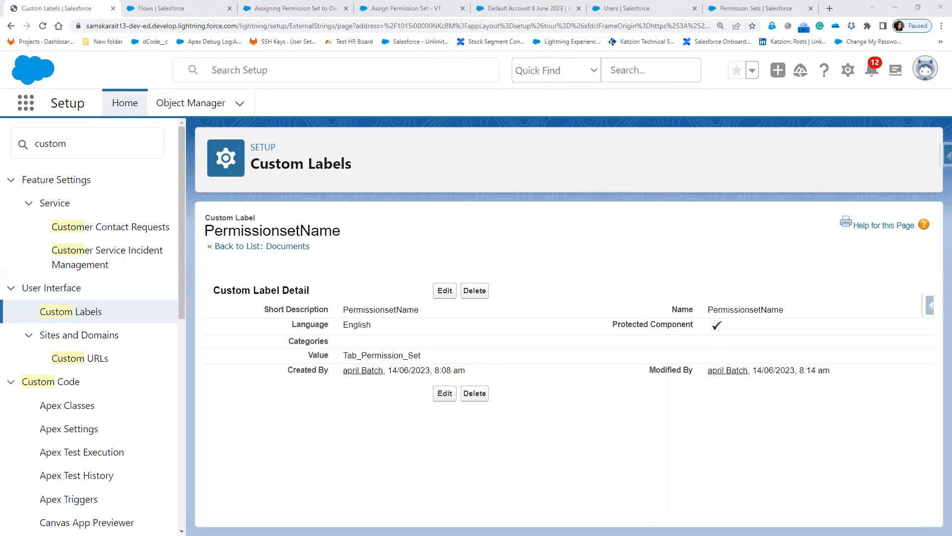
{"action": "left_click", "coordinate": [446, 294]}
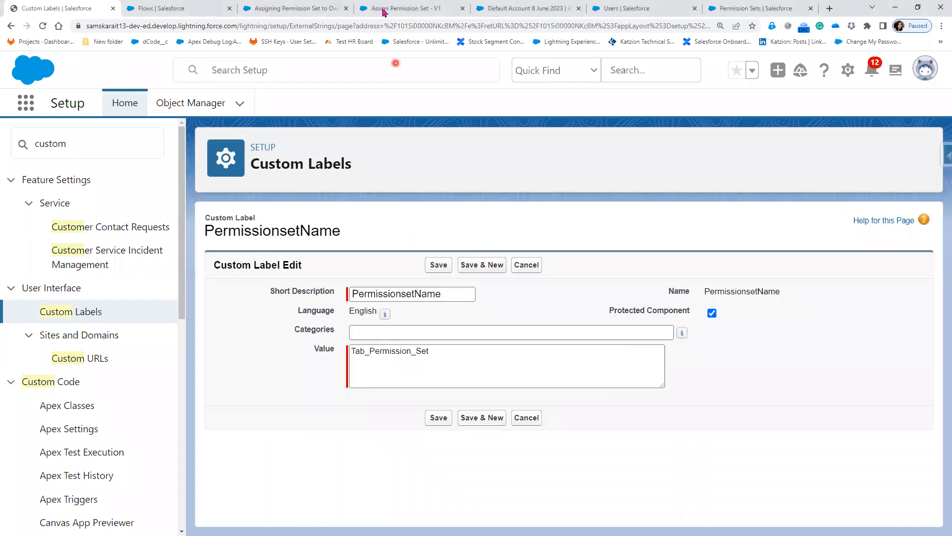
{"action": "left_click", "coordinate": [318, 13]}
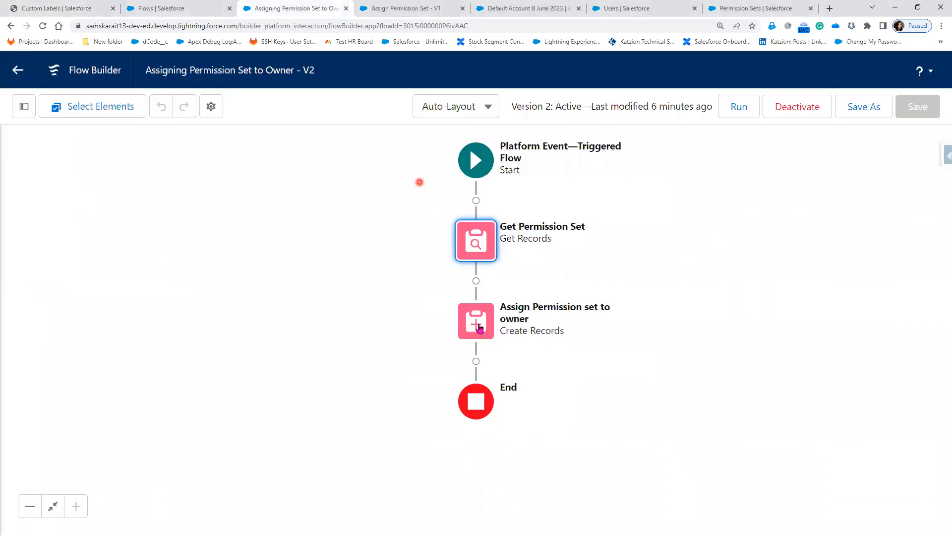
{"action": "left_click", "coordinate": [480, 253]}
Change the Get Permission Set filter to match Id instead of Name against $Label.PermissionsetName.
{"action": "double_click", "coordinate": [480, 254]}
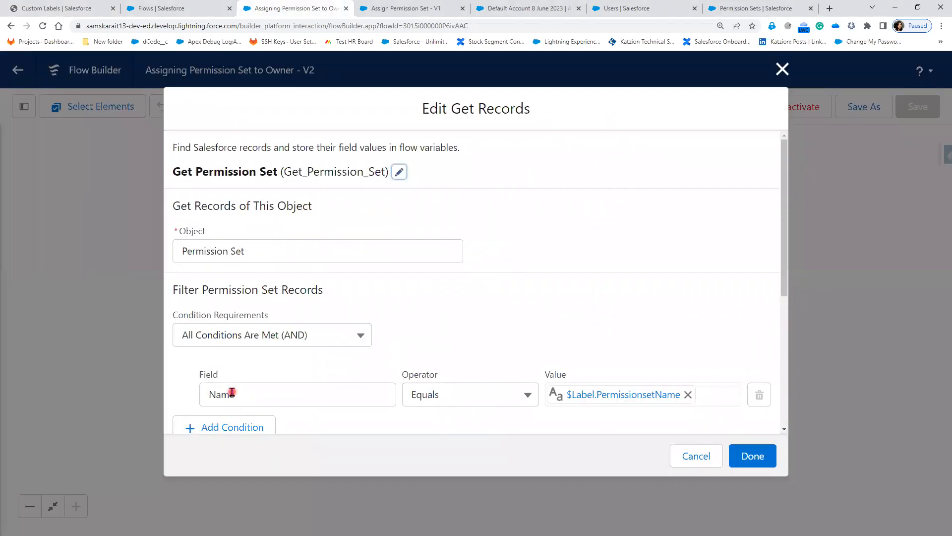
{"action": "left_click", "coordinate": [232, 392]}
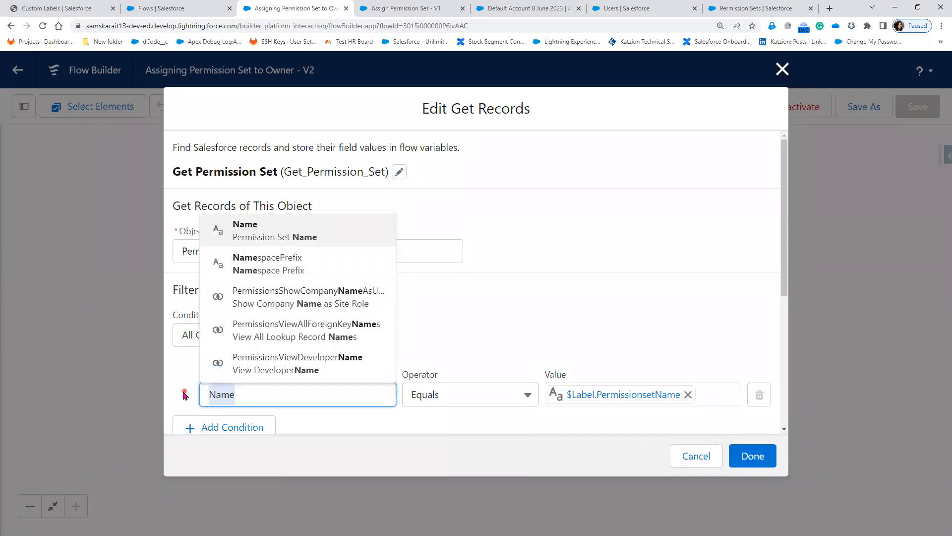
{"action": "key", "text": "BackSpace"}
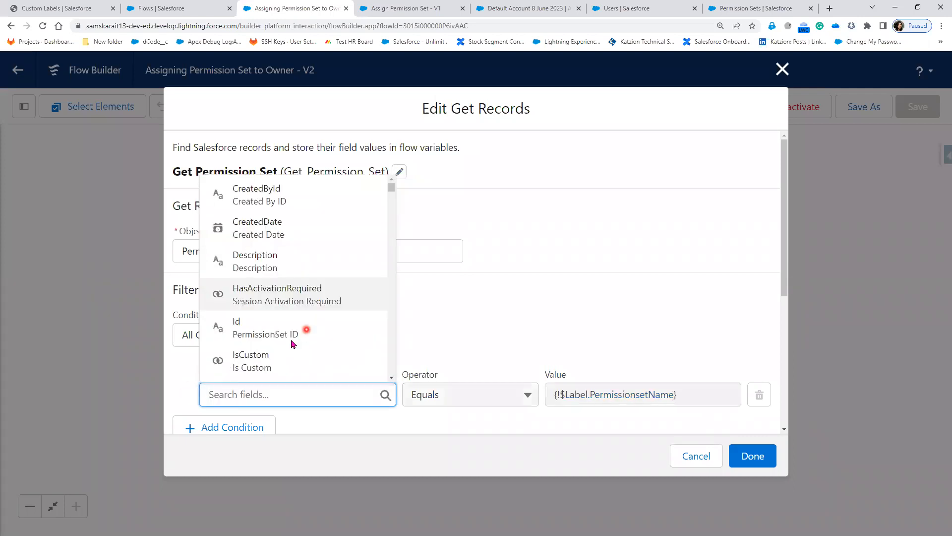
{"action": "left_click", "coordinate": [290, 342]}
{"action": "left_click", "coordinate": [590, 396]}
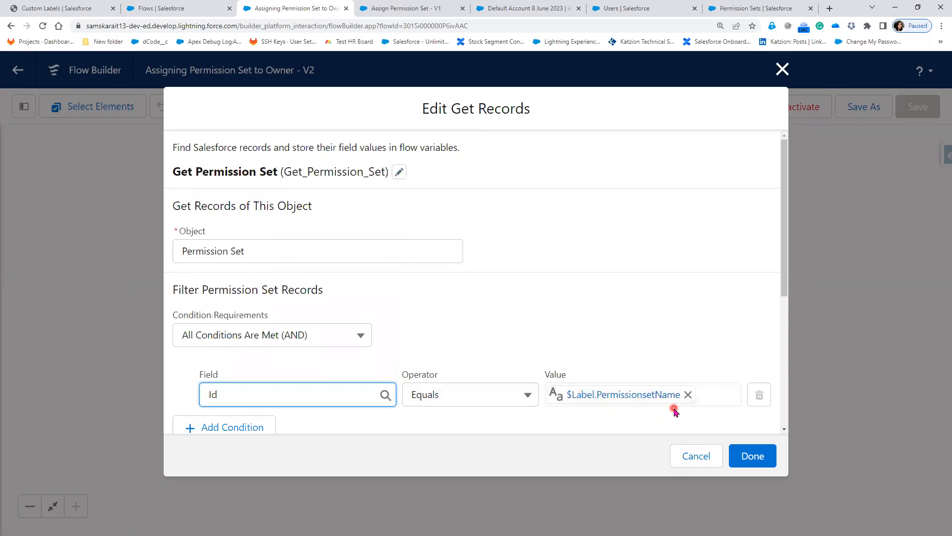
{"action": "left_click", "coordinate": [265, 398]}
{"action": "left_click", "coordinate": [768, 462]}
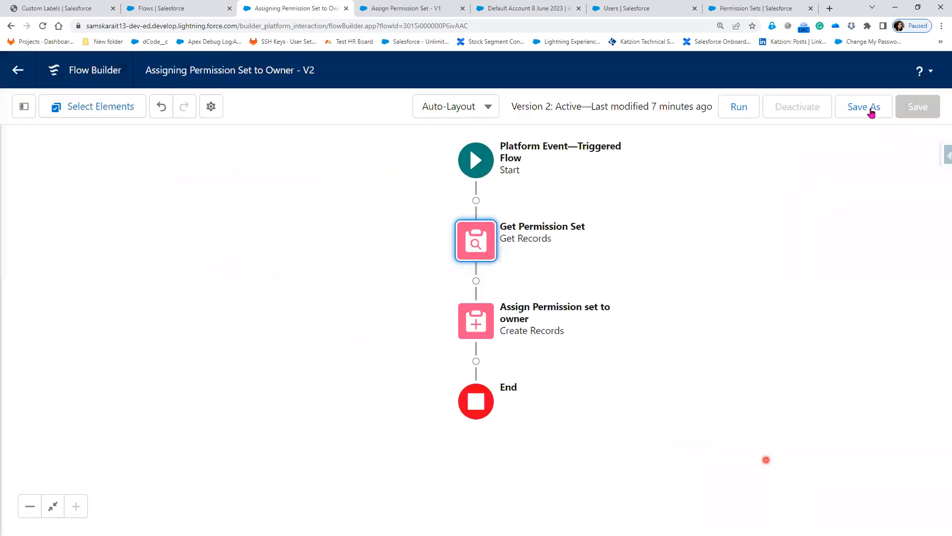
Save the flow as new Version 3 and reopen the Get Permission Set settings.
{"action": "left_click", "coordinate": [871, 113]}
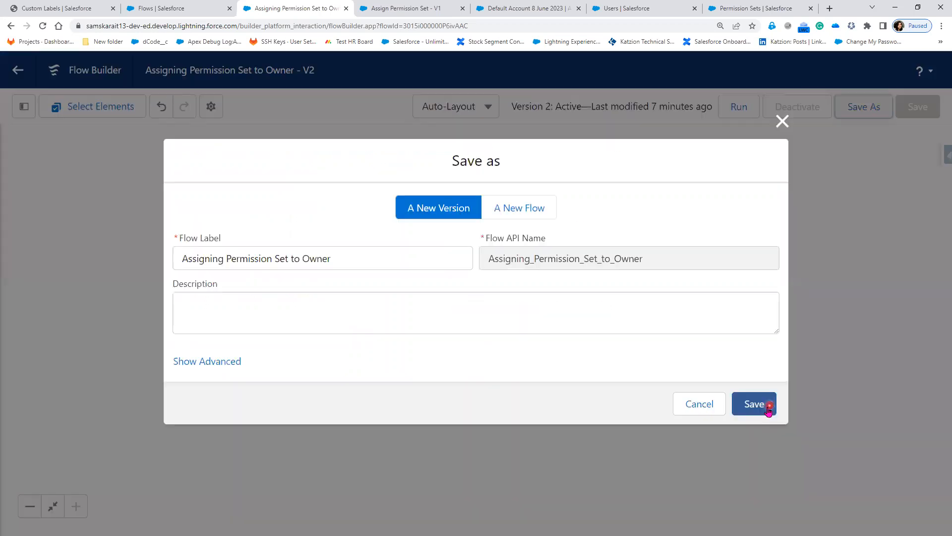
{"action": "left_click", "coordinate": [769, 404]}
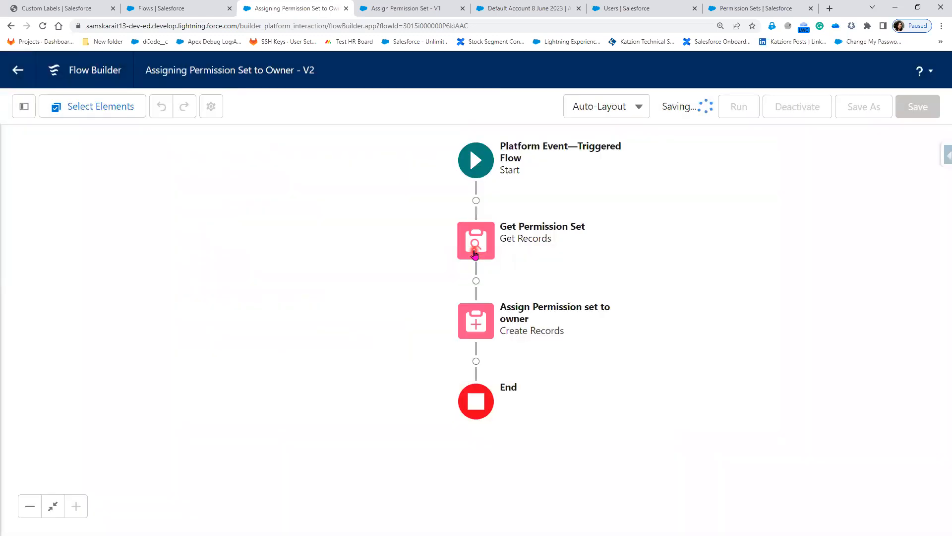
{"action": "double_click", "coordinate": [474, 255]}
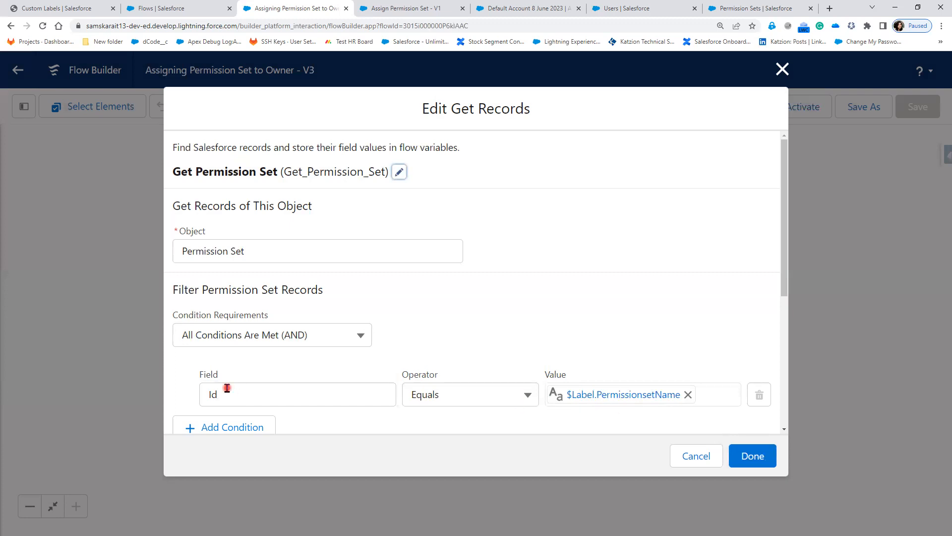
Open the Lightning Email Permission set, select its ID in the URL, and switch to Salesforce Classic.
{"action": "left_click", "coordinate": [743, 8]}
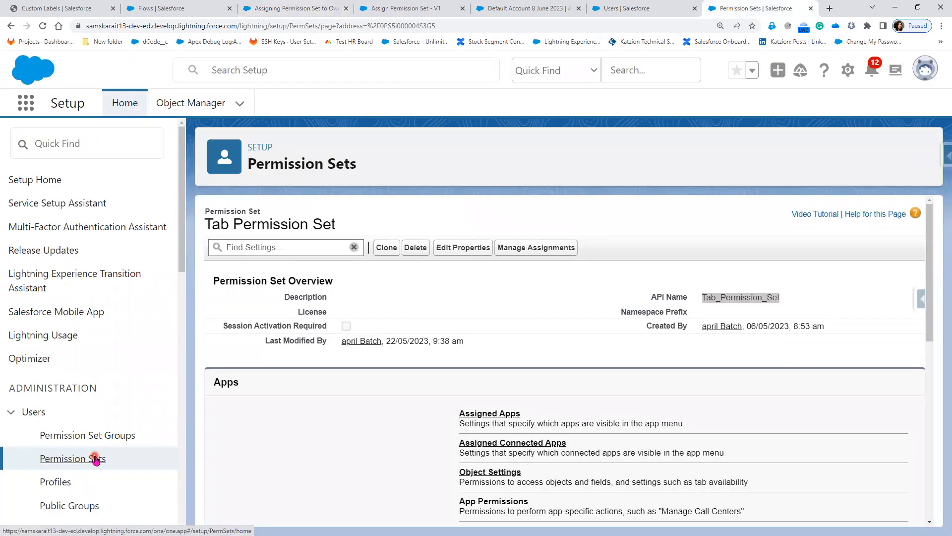
{"action": "left_click", "coordinate": [96, 459]}
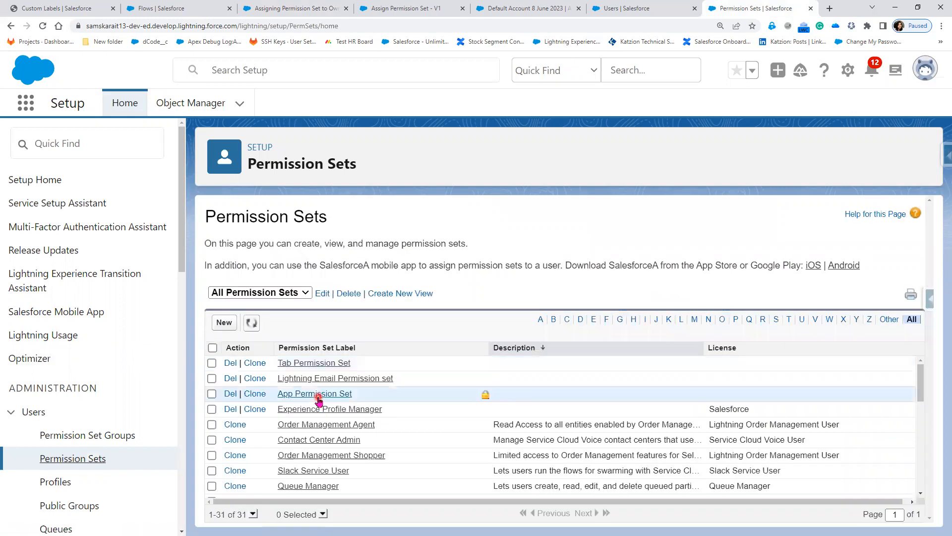
{"action": "left_click", "coordinate": [320, 394]}
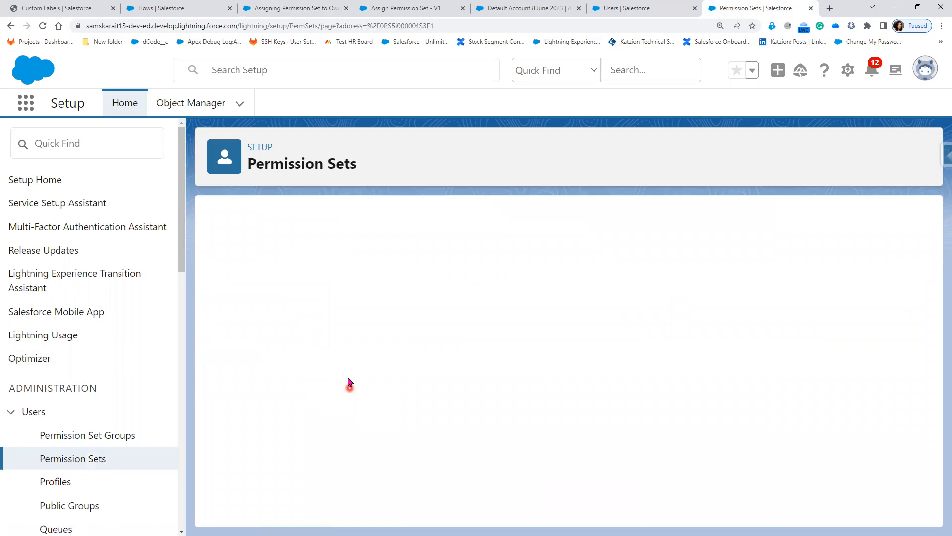
{"action": "key", "text": "alt+Left"}
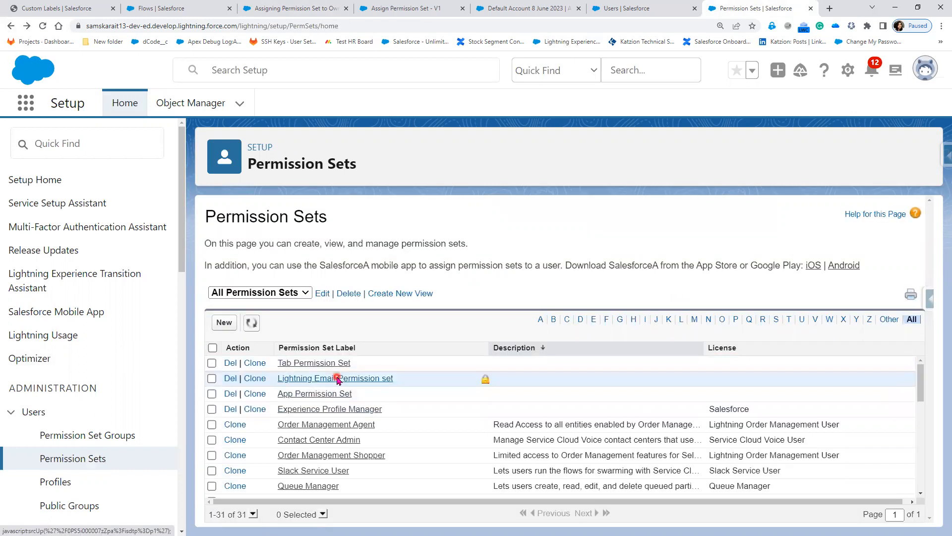
{"action": "left_click", "coordinate": [382, 380]}
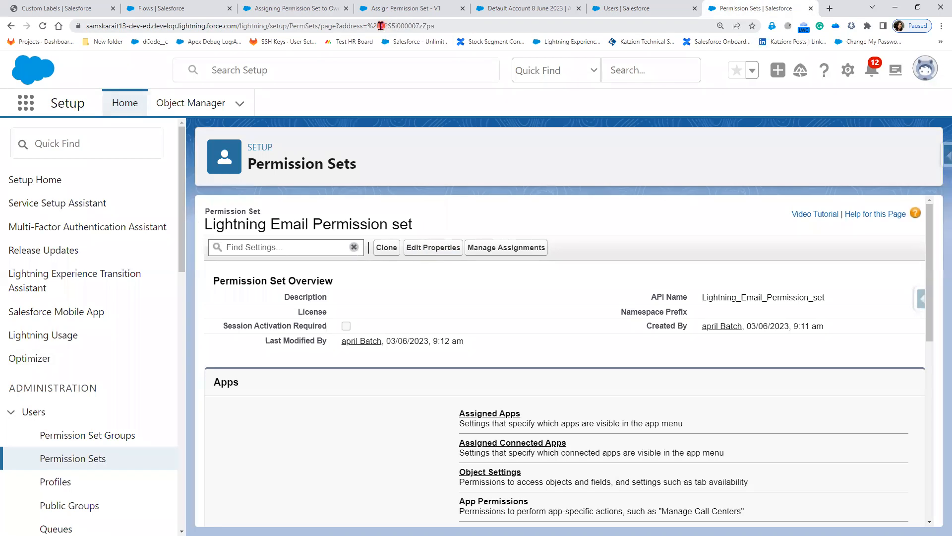
{"action": "left_click_drag", "start_coordinate": [381, 25], "coordinate": [439, 33]}
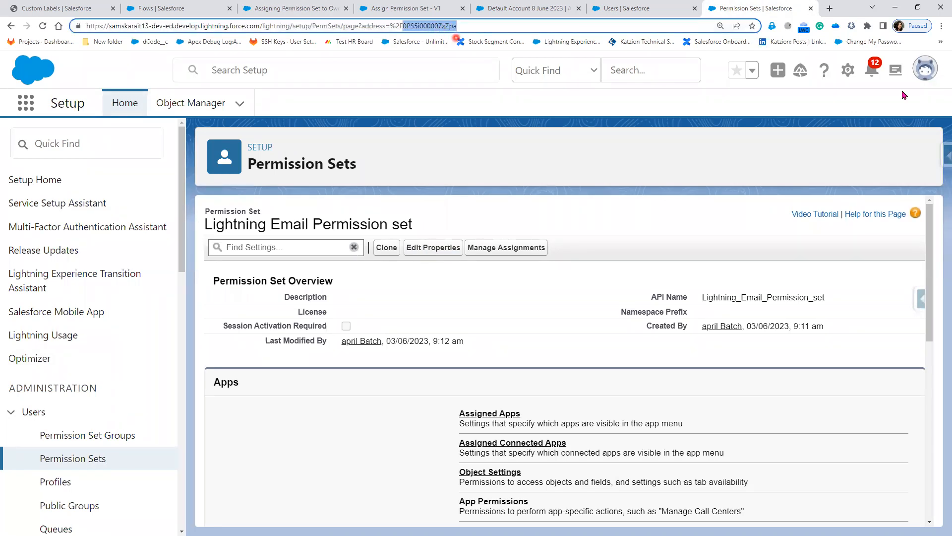
{"action": "left_click", "coordinate": [924, 77]}
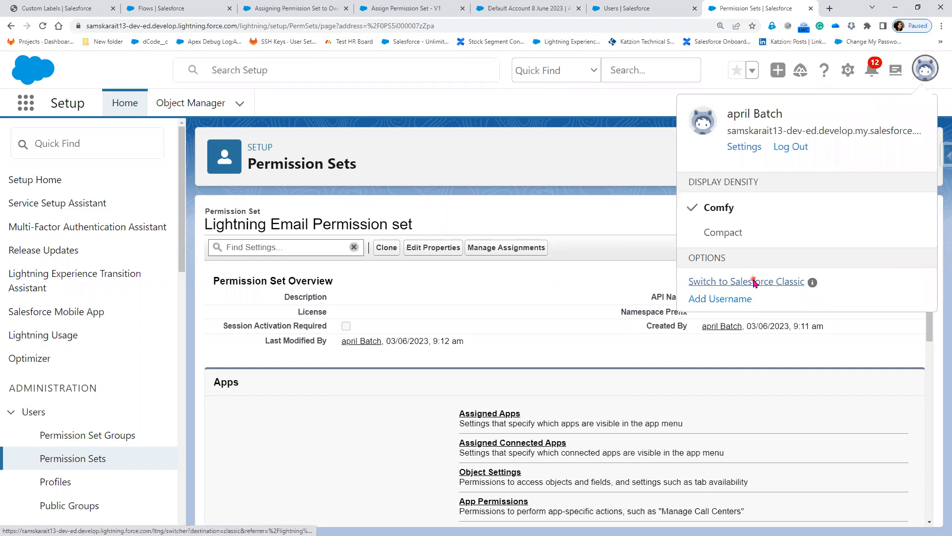
{"action": "left_click", "coordinate": [754, 282]}
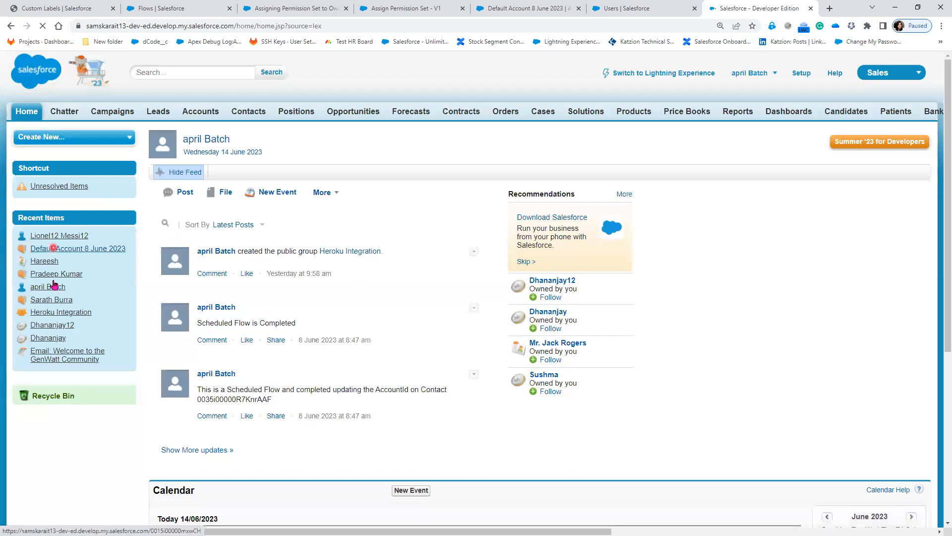
Find the Permission Sets page in Classic Setup by searching 'permiss'.
{"action": "left_click", "coordinate": [802, 73]}
{"action": "left_click", "coordinate": [95, 257]}
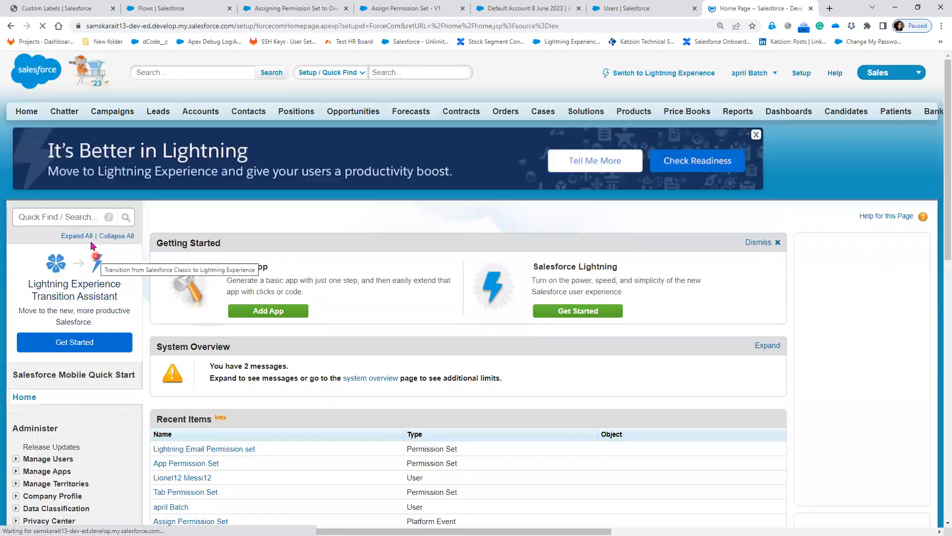
{"action": "left_click", "coordinate": [75, 218]}
{"action": "type", "text": "p"}
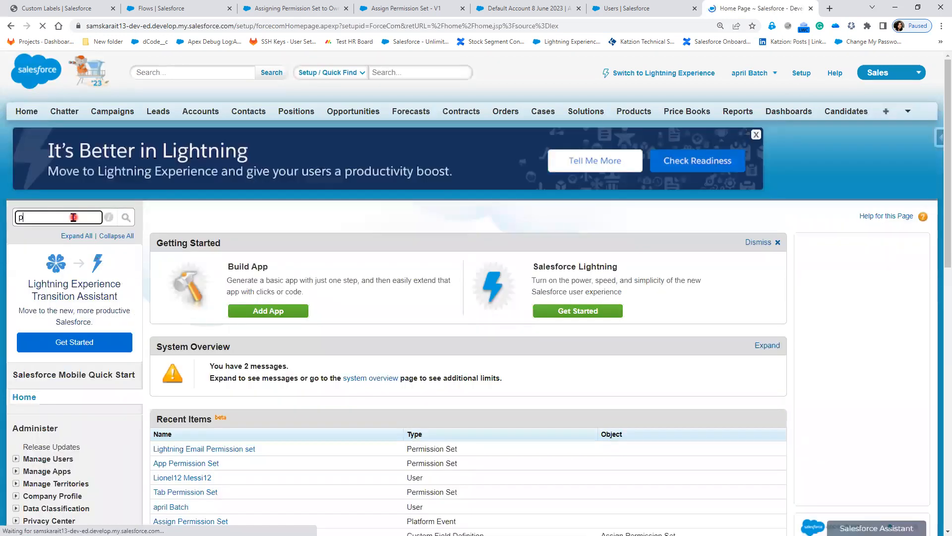
{"action": "type", "text": "ermiss"}
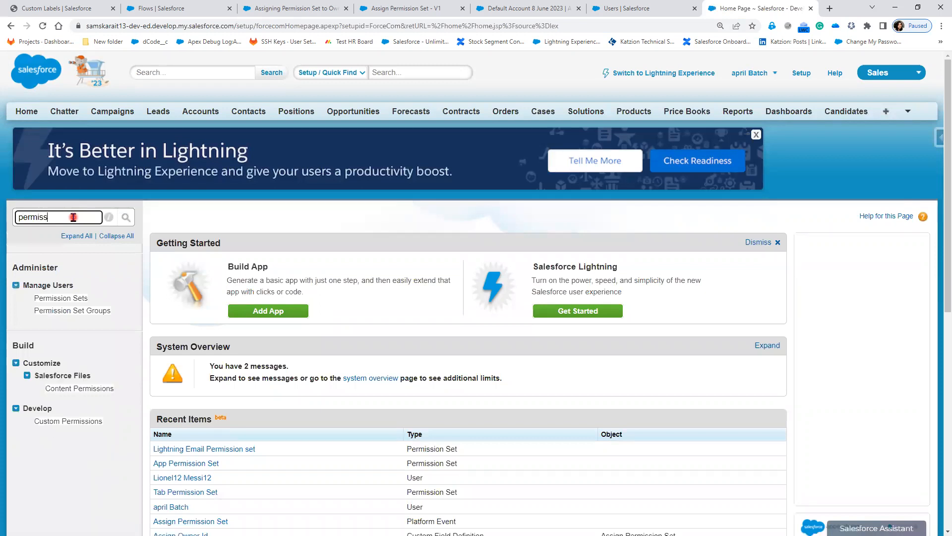
{"action": "left_click", "coordinate": [64, 298]}
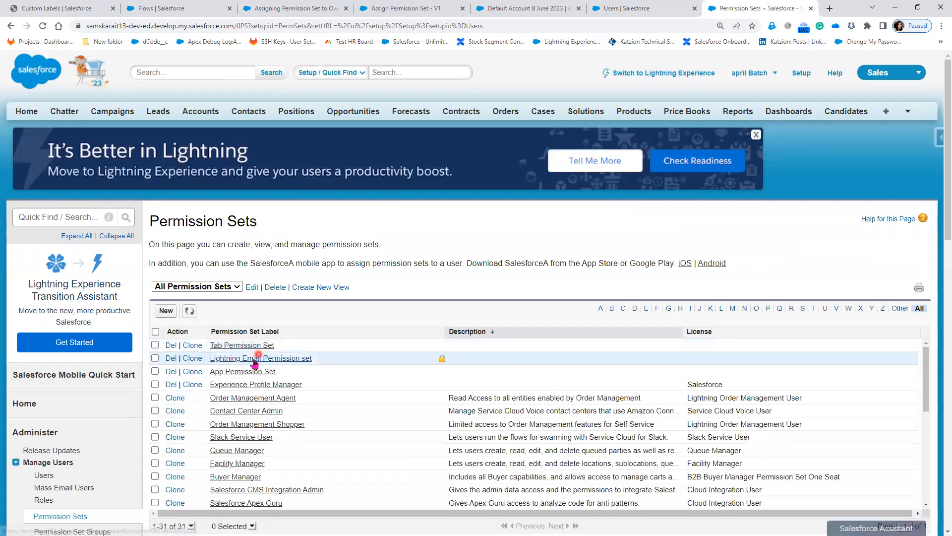
Copy the Lightning Email Permission set's record ID from the URL and return to Custom Labels.
{"action": "left_click", "coordinate": [254, 358]}
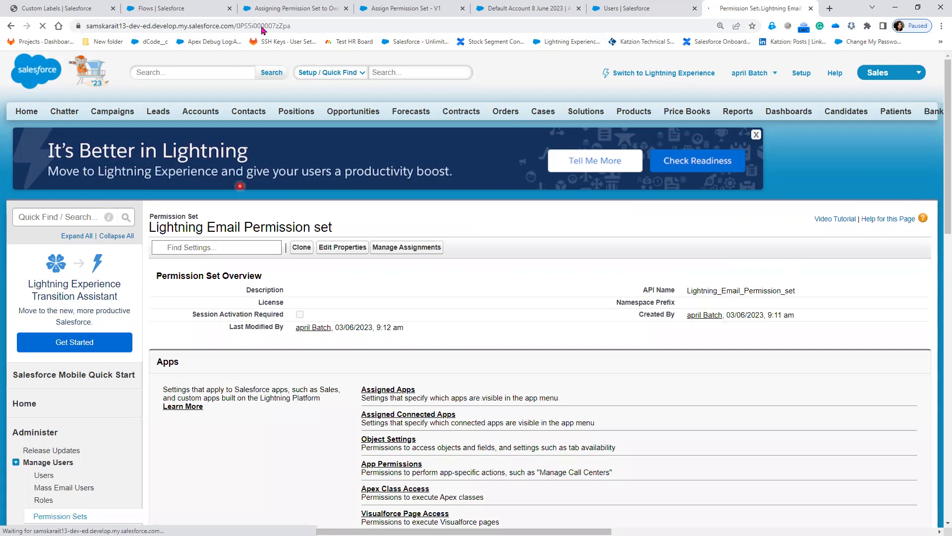
{"action": "double_click", "coordinate": [263, 29]}
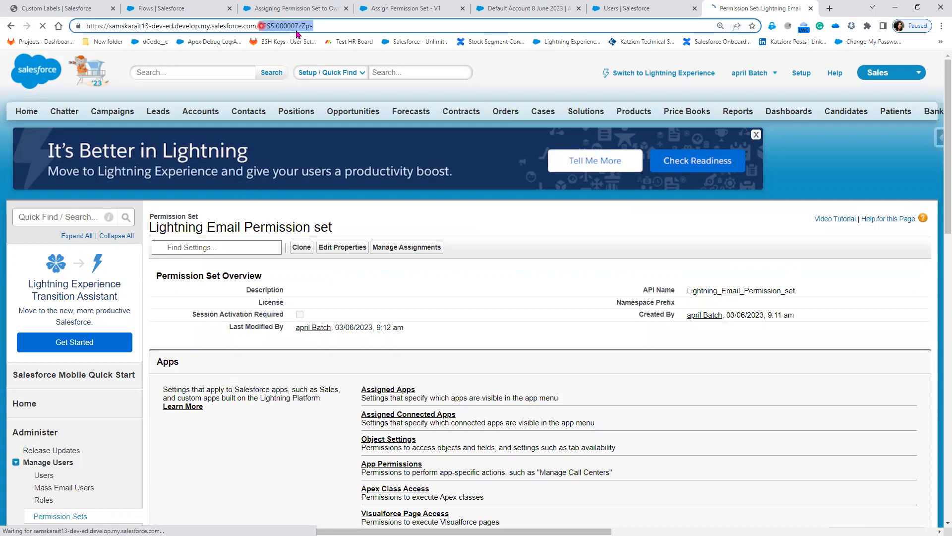
{"action": "right_click", "coordinate": [298, 31]}
{"action": "left_click", "coordinate": [328, 85]}
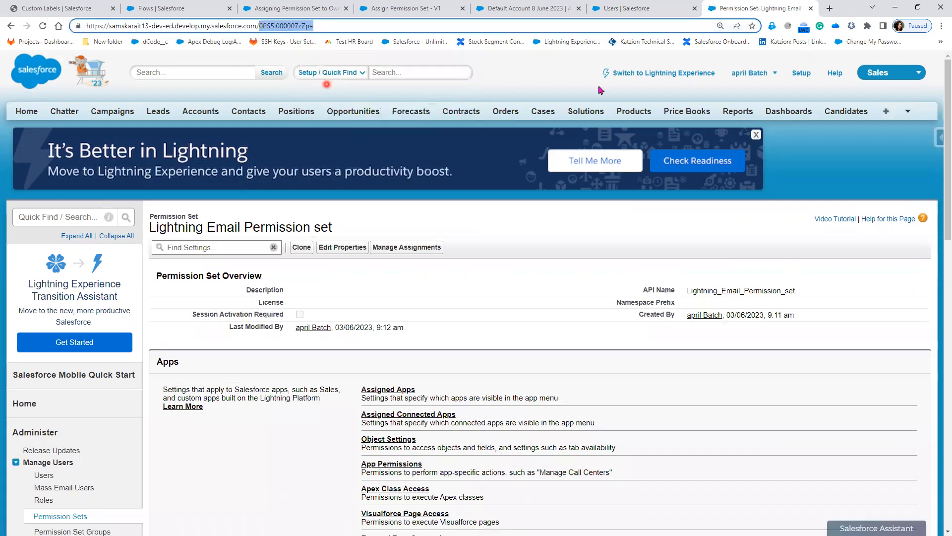
{"action": "left_click", "coordinate": [636, 74]}
{"action": "left_click", "coordinate": [64, 5]}
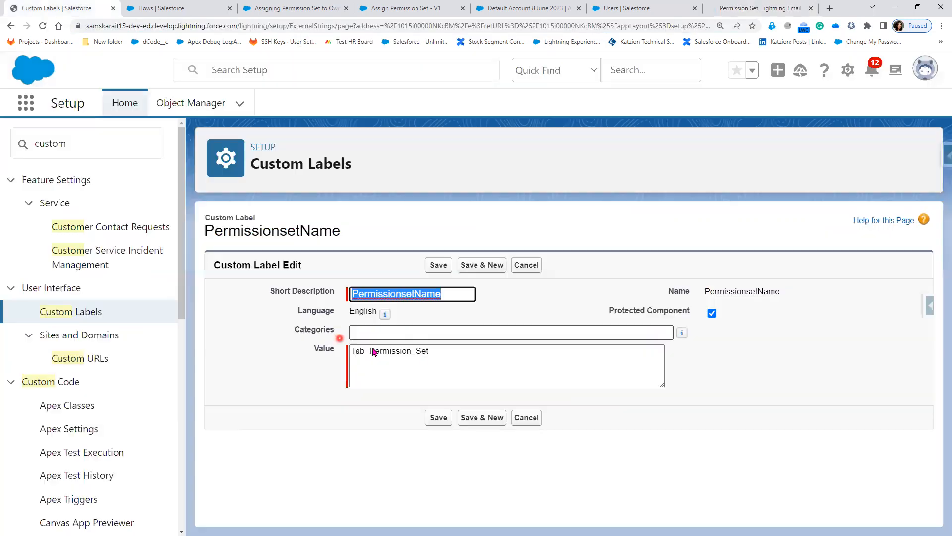
Paste the ID 0PS5i000007zZpa as the PermissionsetName label value and save.
{"action": "double_click", "coordinate": [424, 352]}
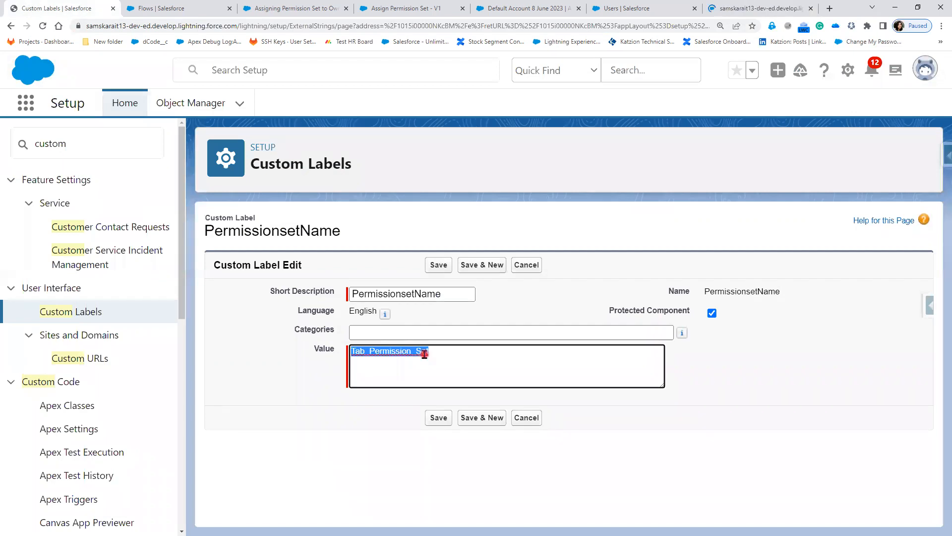
{"action": "key", "text": "ctrl+v"}
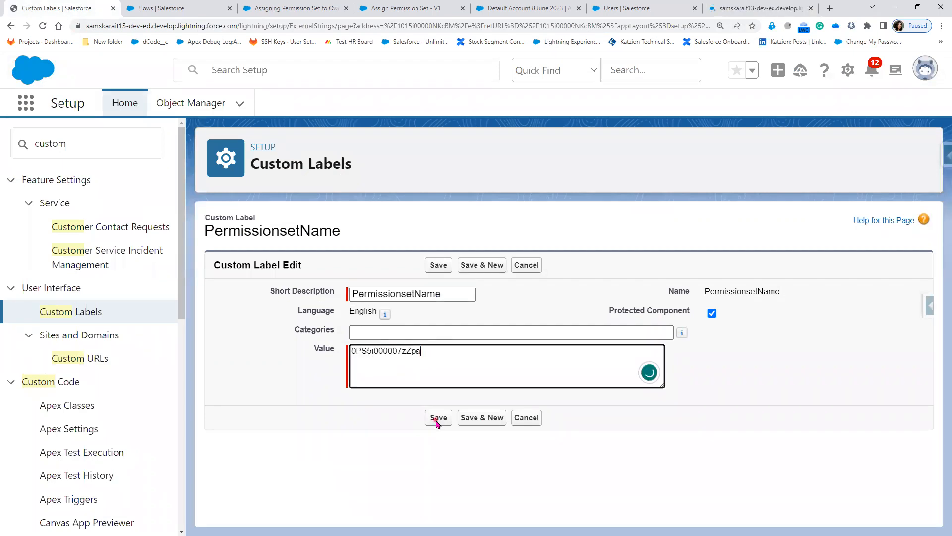
{"action": "left_click", "coordinate": [437, 418]}
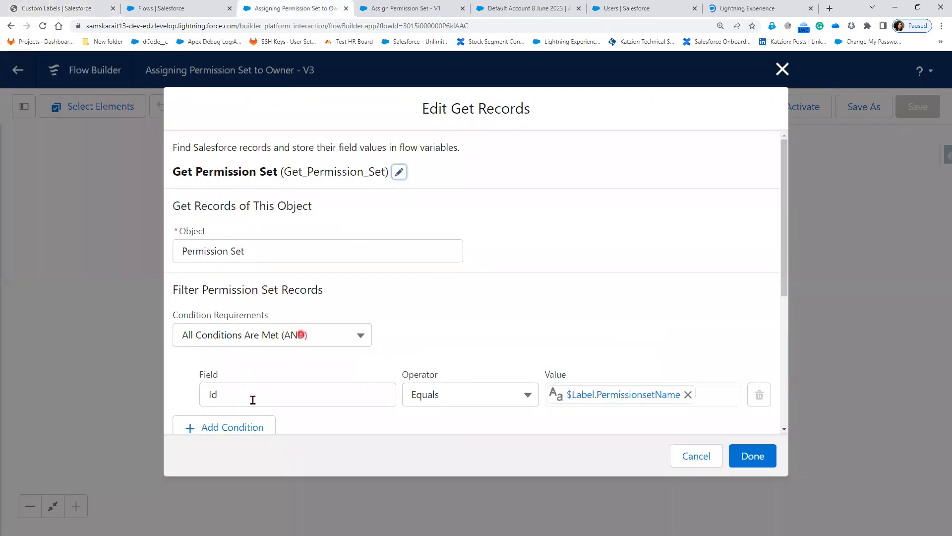
Adjust and confirm the Get Permission Set element's Get Records settings in Flow Builder.
{"action": "left_click", "coordinate": [253, 399]}
{"action": "left_click", "coordinate": [212, 369]}
{"action": "left_click", "coordinate": [766, 459]}
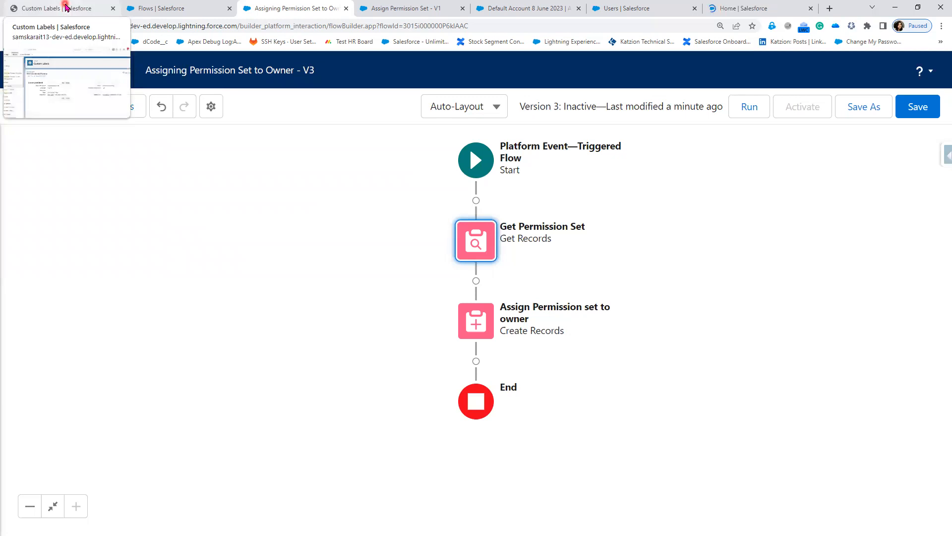
{"action": "left_click", "coordinate": [67, 10]}
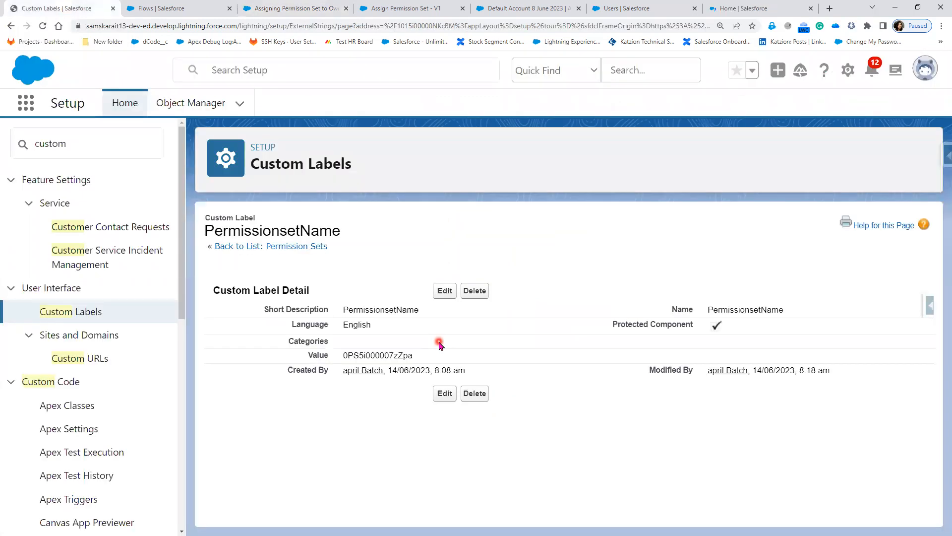
Save the flow and activate Version 3.
{"action": "left_click", "coordinate": [402, 361]}
{"action": "left_click", "coordinate": [296, 10]}
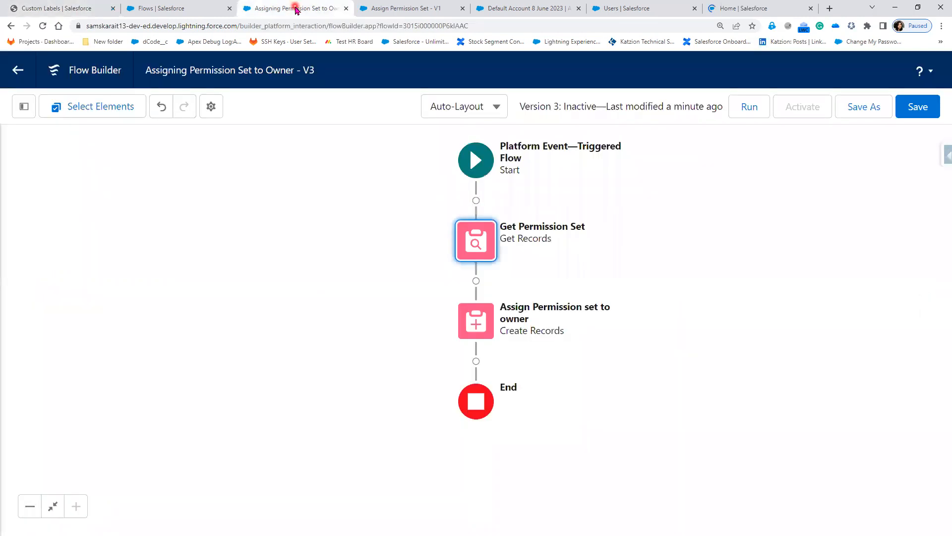
{"action": "left_click", "coordinate": [913, 113]}
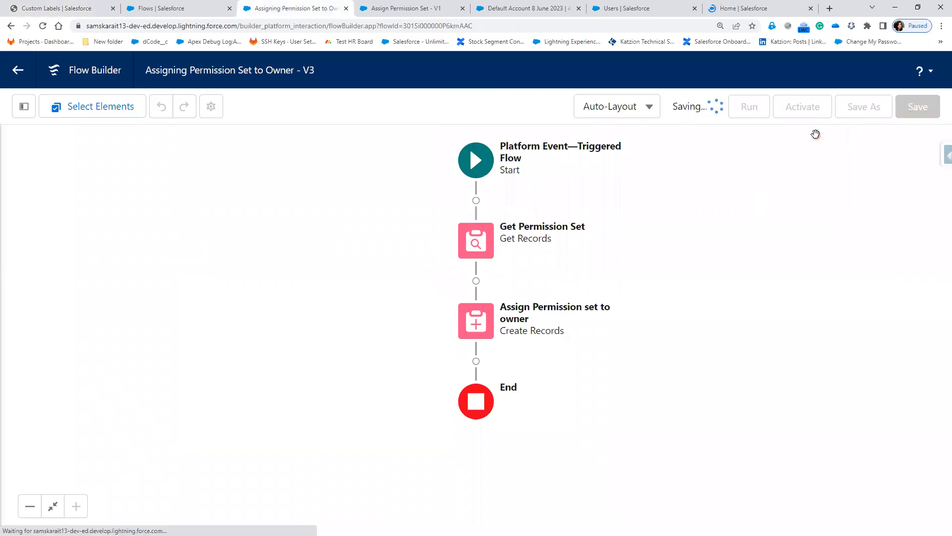
{"action": "left_click", "coordinate": [813, 115]}
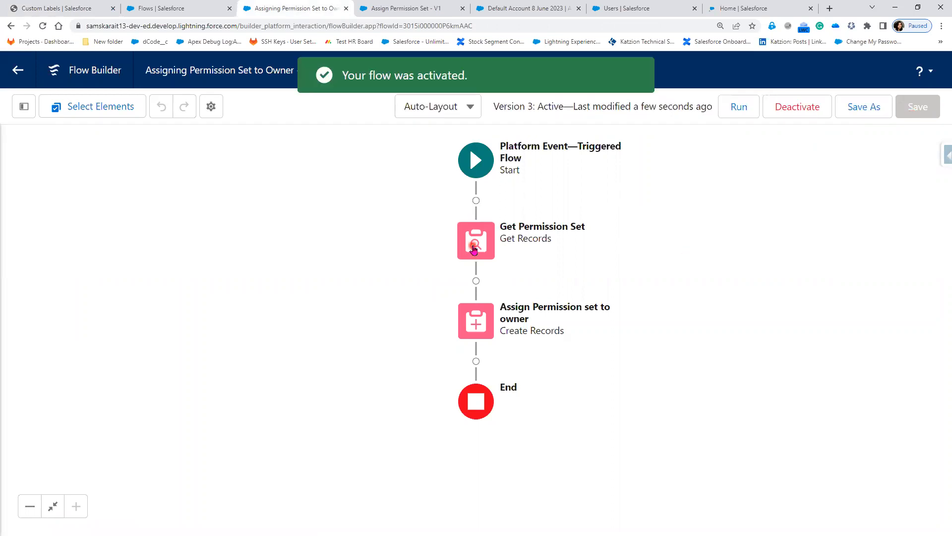
Open and close the Get Permission Set element, then return to the PermissionsetName label details.
{"action": "left_click", "coordinate": [473, 249]}
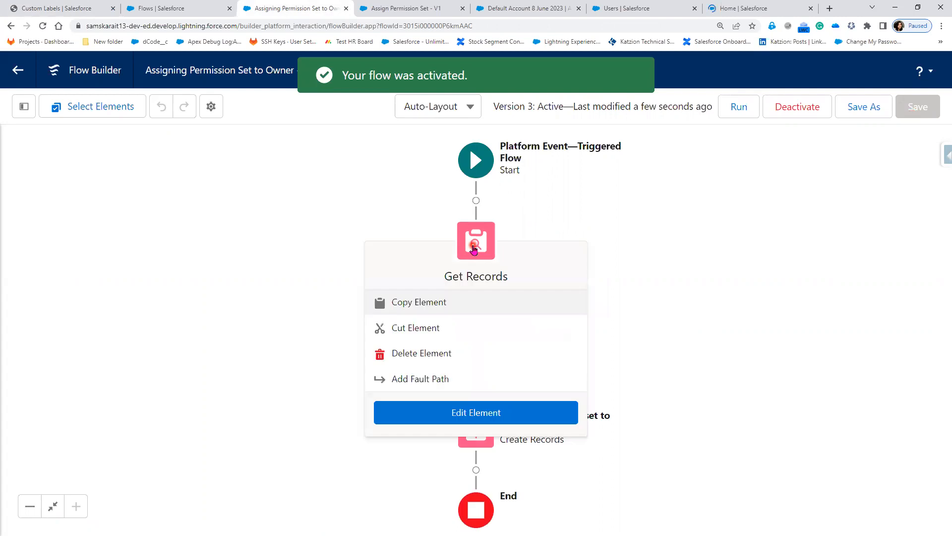
{"action": "left_click", "coordinate": [434, 416]}
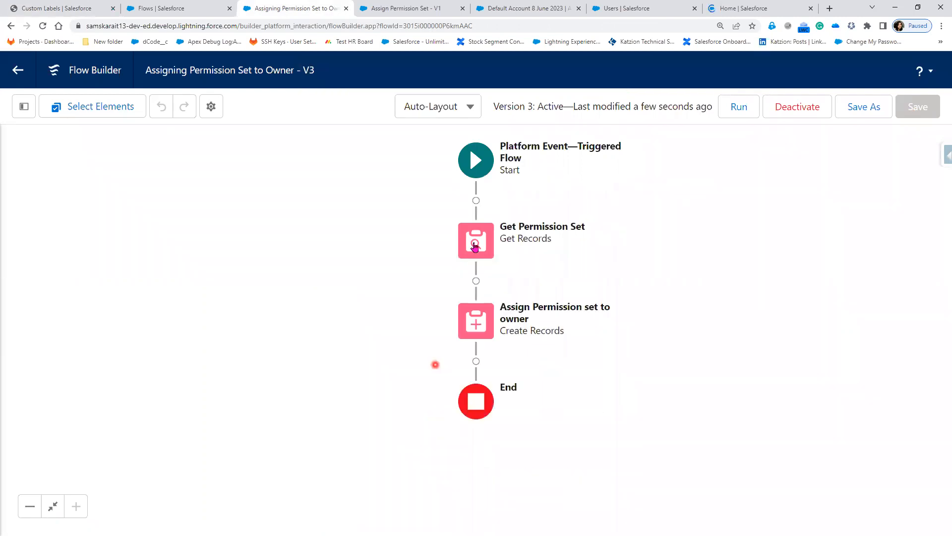
{"action": "left_click", "coordinate": [474, 246]}
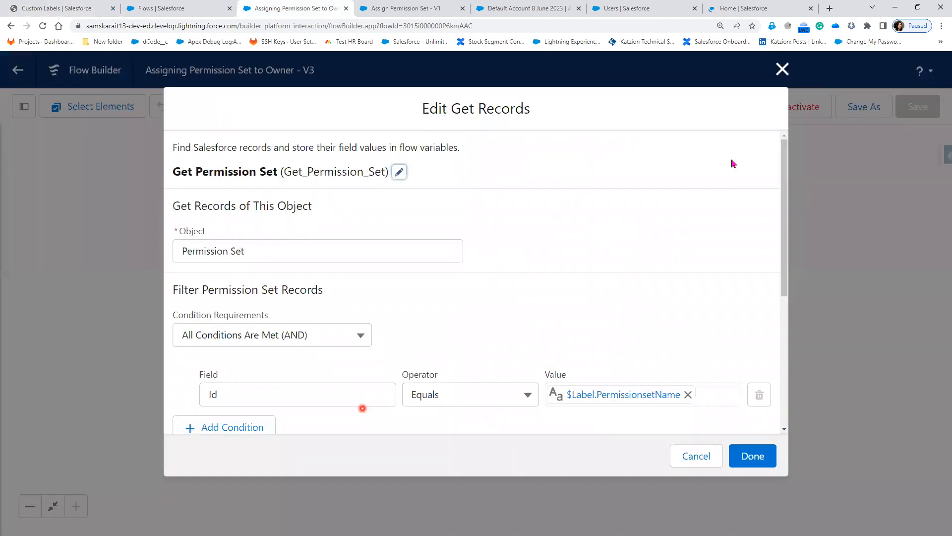
{"action": "left_click", "coordinate": [782, 68]}
{"action": "left_click", "coordinate": [103, 12]}
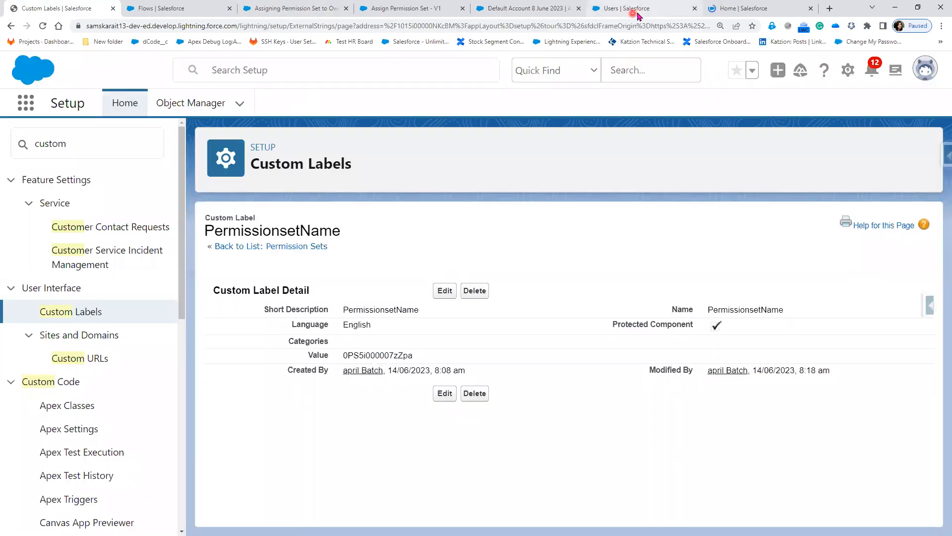
Open Change Owner on Default Account 8 June 2023, cancel without changes, and go to Accounts.
{"action": "left_click", "coordinate": [638, 15]}
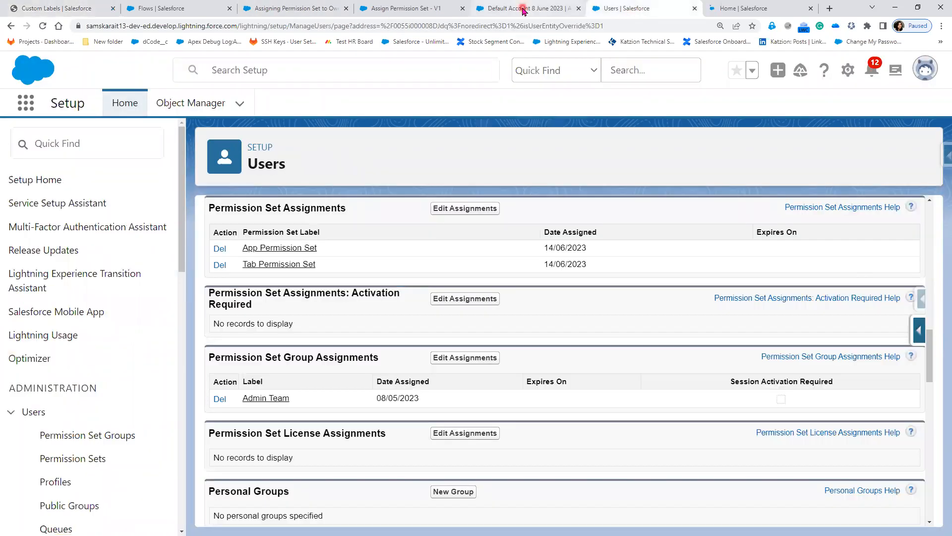
{"action": "left_click", "coordinate": [521, 11]}
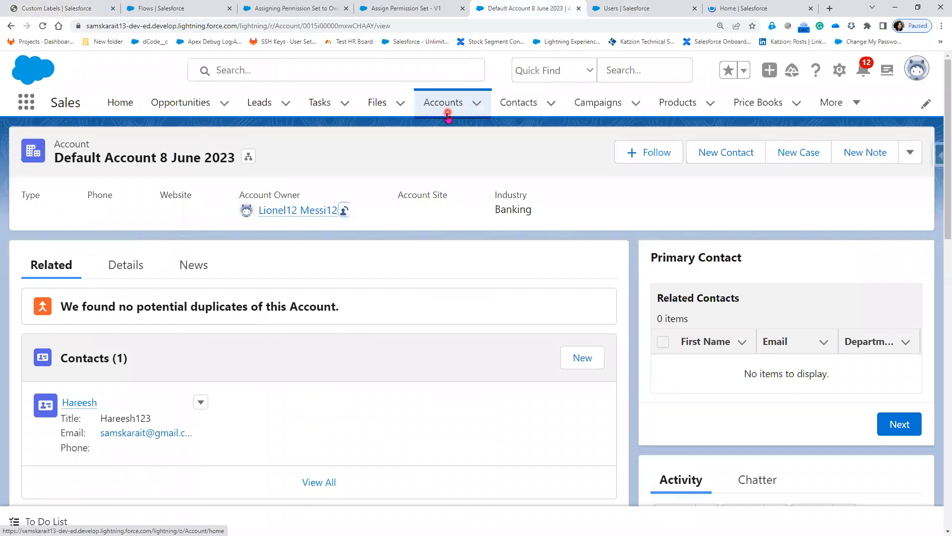
{"action": "left_click", "coordinate": [347, 214]}
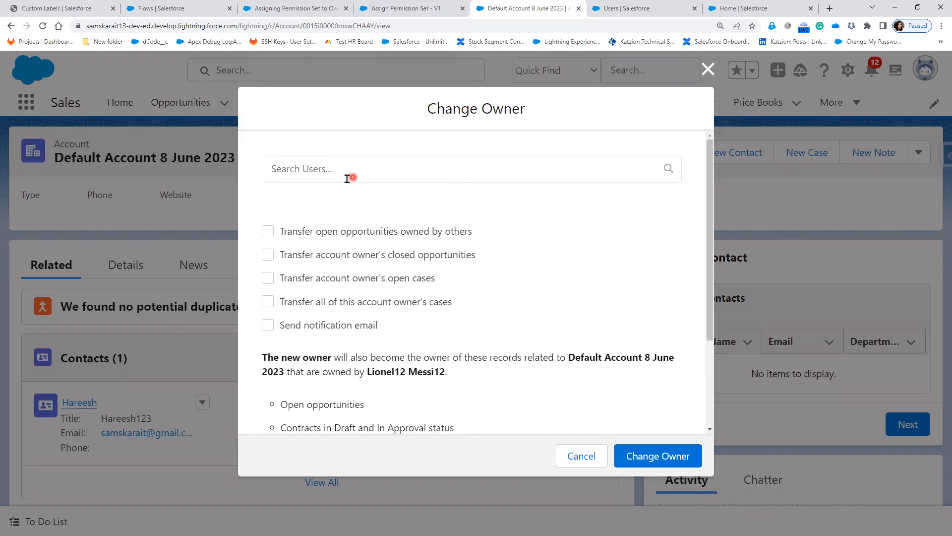
{"action": "left_click", "coordinate": [707, 71]}
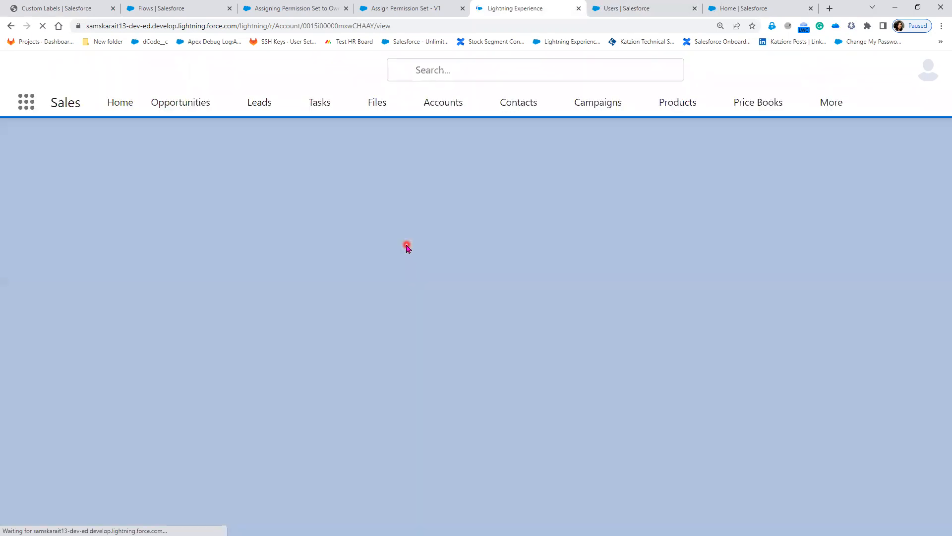
{"action": "left_click", "coordinate": [457, 107]}
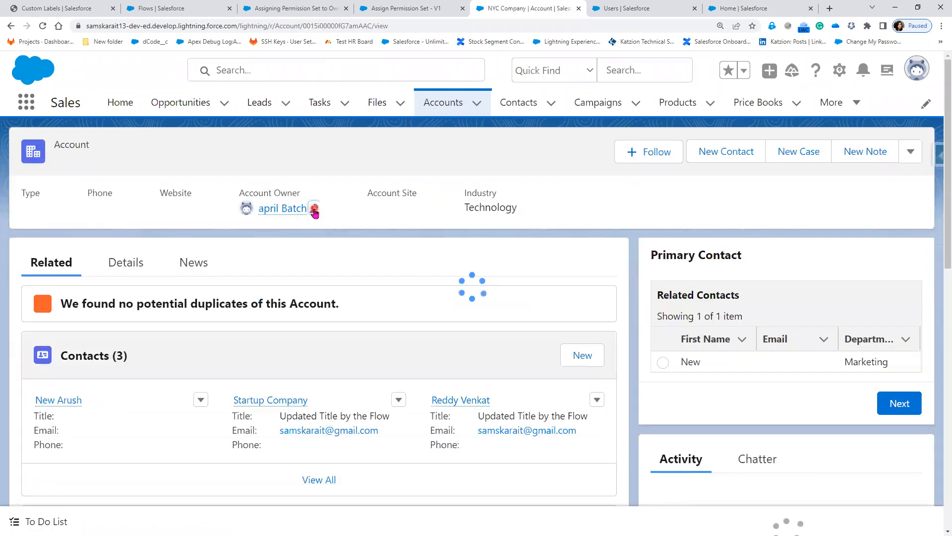
Attempt reassigning NYC Company to the test user, dismiss the Email__c required-field error, and view Details.
{"action": "left_click", "coordinate": [314, 208]}
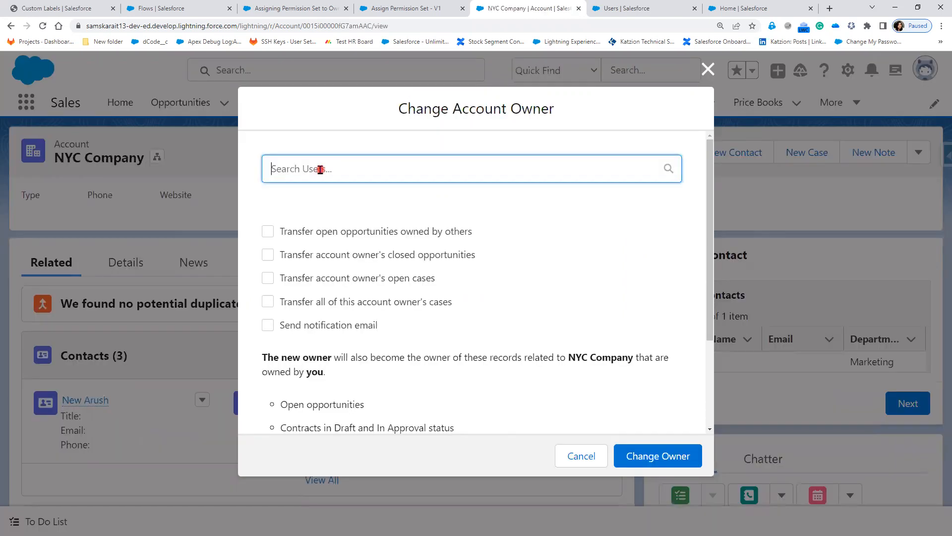
{"action": "left_click", "coordinate": [320, 171]}
{"action": "left_click", "coordinate": [323, 206]}
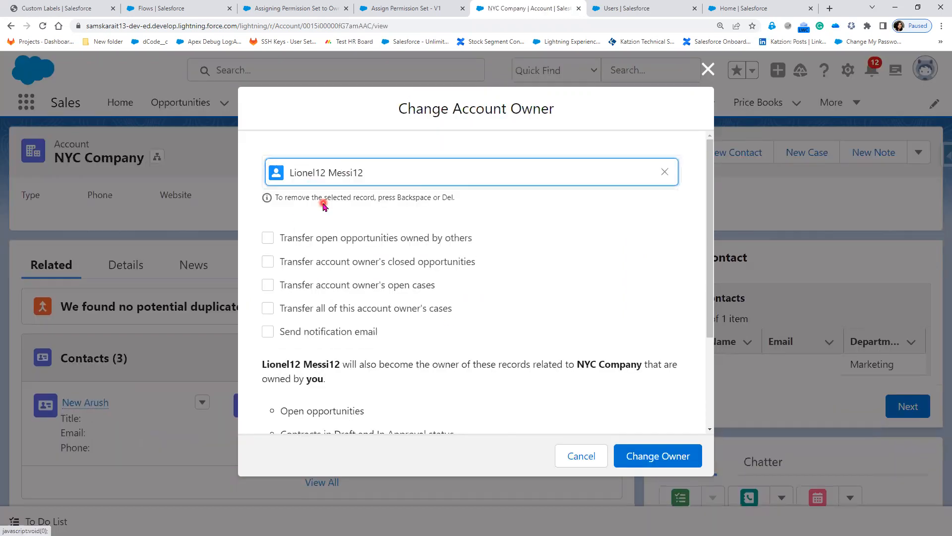
{"action": "left_click", "coordinate": [680, 462]}
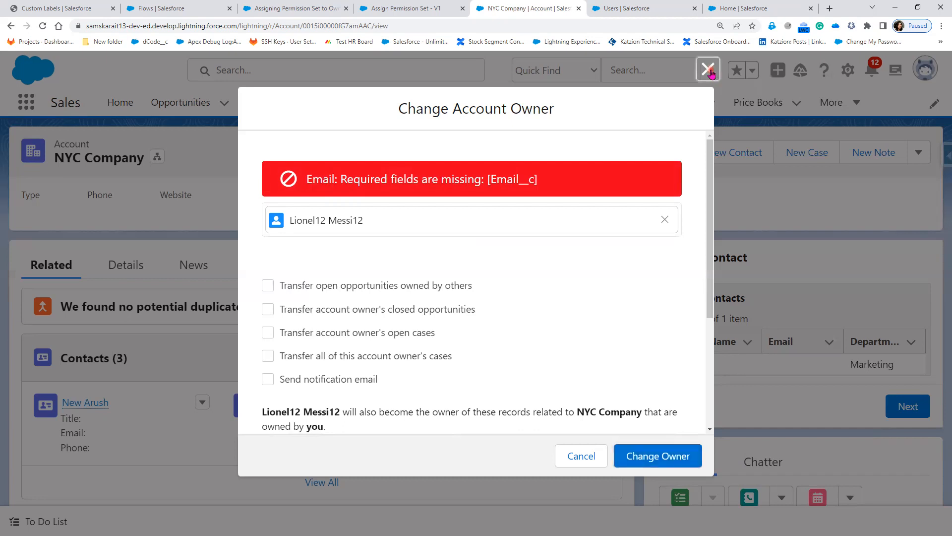
{"action": "left_click", "coordinate": [175, 343]}
{"action": "left_click", "coordinate": [141, 277]}
Enter an e-mail address in NYC Company's required Email field and save the account.
{"action": "left_click", "coordinate": [459, 458]}
{"action": "scroll", "coordinate": [320, 461], "scroll_direction": "down", "scroll_amount": 2}
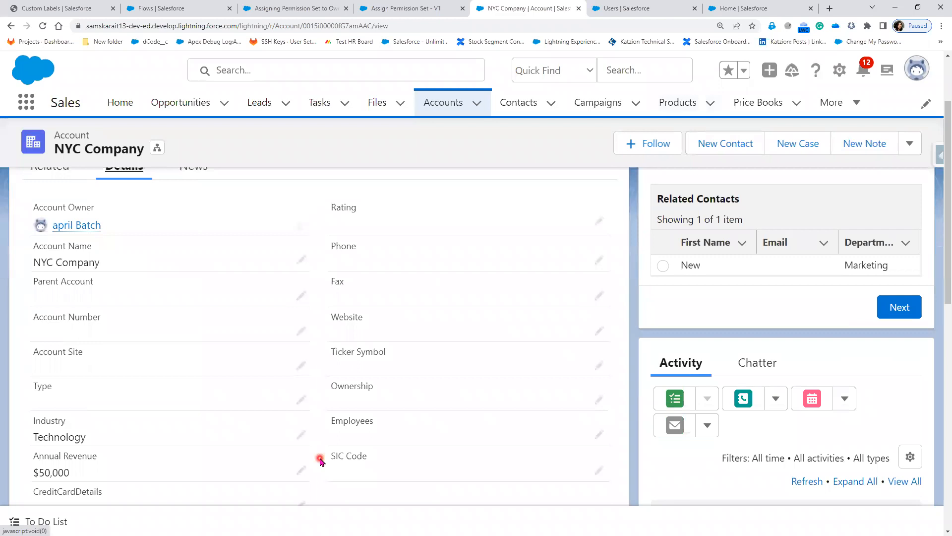
{"action": "scroll", "coordinate": [320, 460], "scroll_direction": "down", "scroll_amount": 2}
{"action": "scroll", "coordinate": [320, 460], "scroll_direction": "down", "scroll_amount": 2}
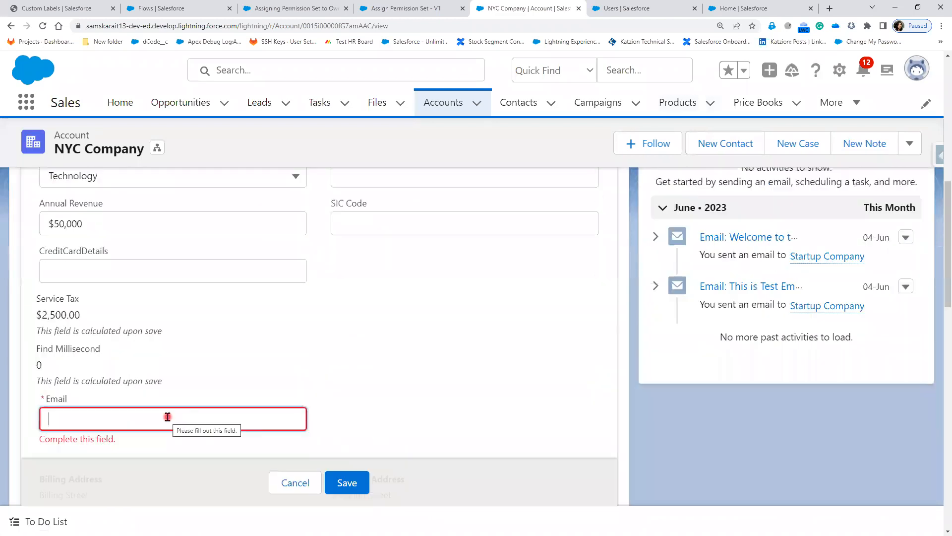
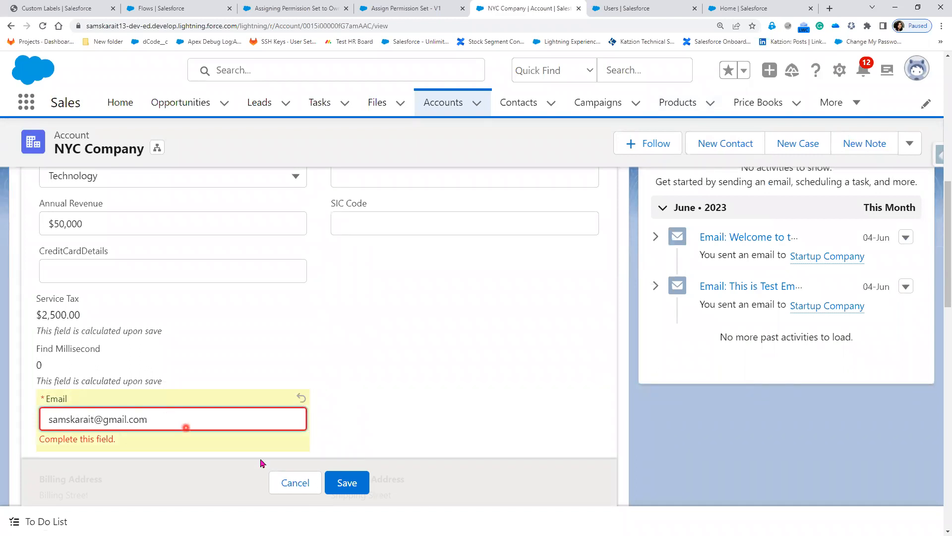
{"action": "left_click", "coordinate": [364, 483]}
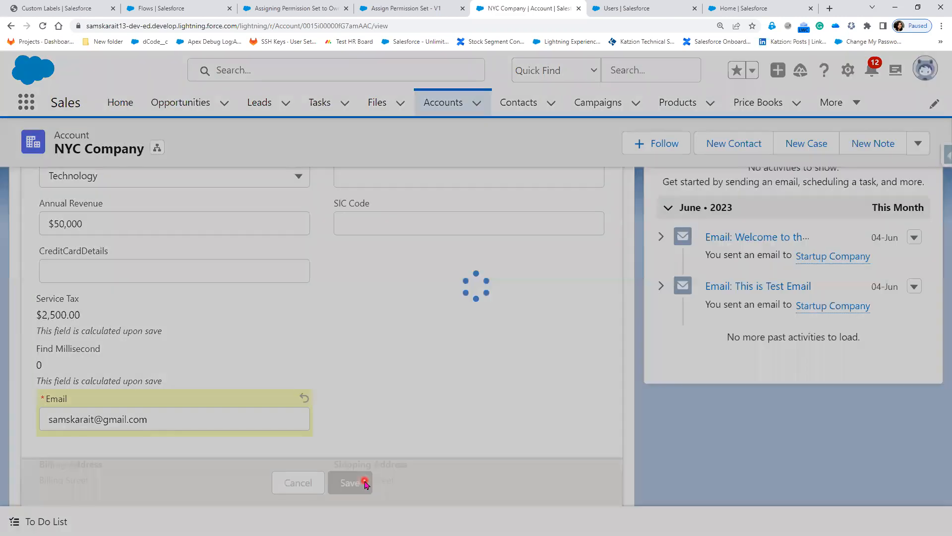
Make the test user NYC Company's new owner, then return to the Users page.
{"action": "scroll", "coordinate": [316, 424], "scroll_direction": "up", "scroll_amount": 10}
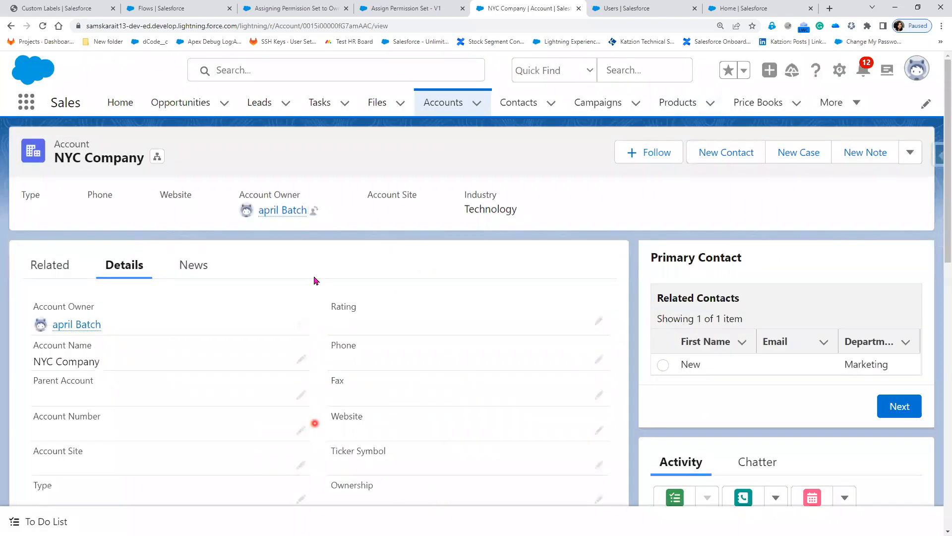
{"action": "left_click", "coordinate": [311, 214]}
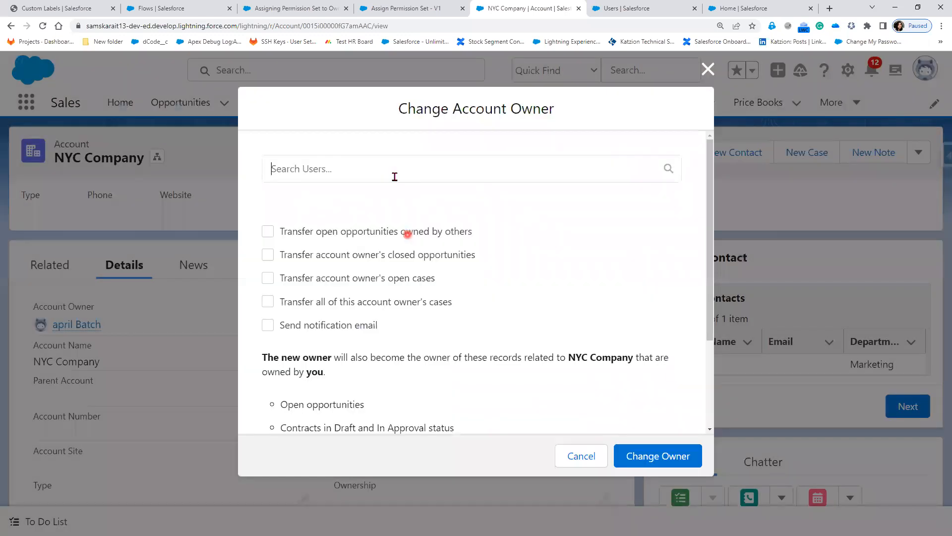
{"action": "left_click", "coordinate": [395, 175]}
{"action": "left_click", "coordinate": [387, 200]}
{"action": "left_click", "coordinate": [661, 456]}
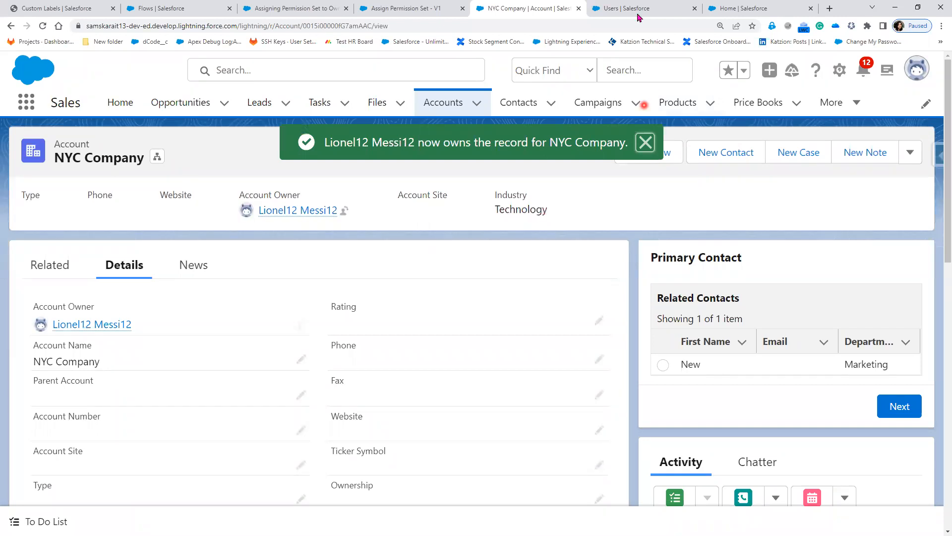
{"action": "left_click", "coordinate": [626, 9]}
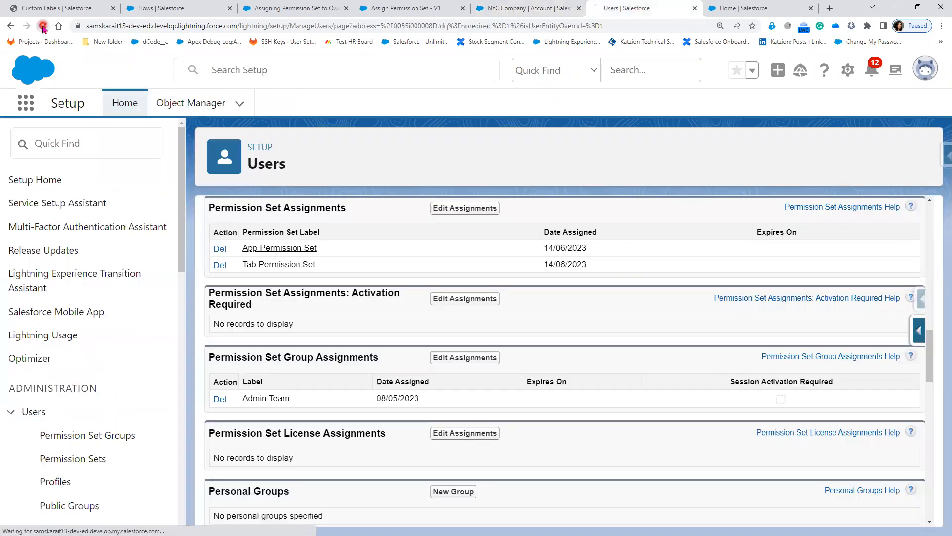
Reload the owner's user page and confirm Lightning Email Permission is among its permission set assignments.
{"action": "left_click", "coordinate": [377, 280]}
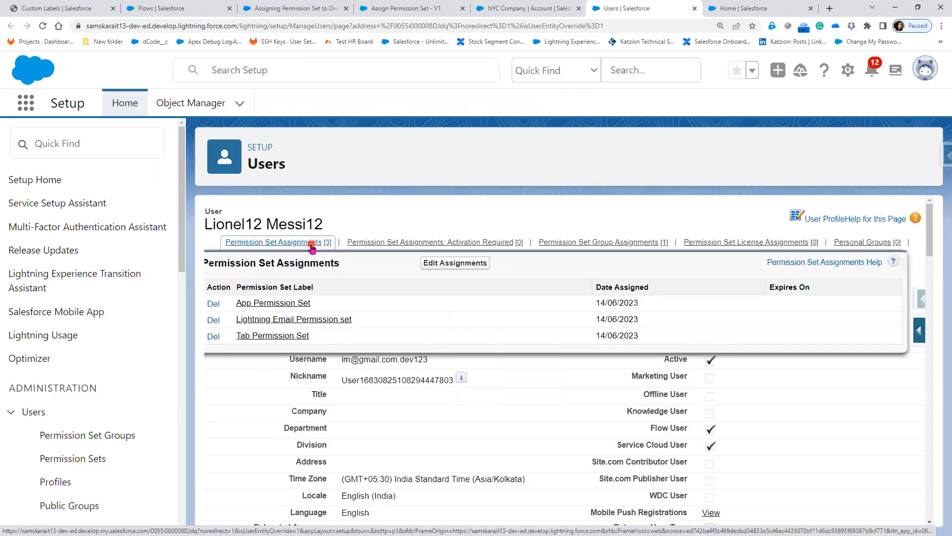
{"action": "left_click", "coordinate": [309, 244]}
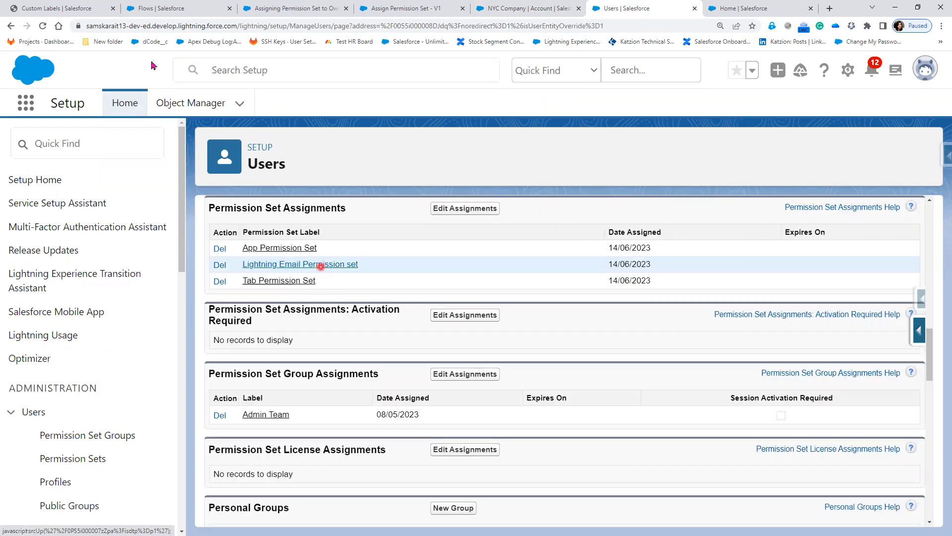
{"action": "left_click", "coordinate": [70, 9]}
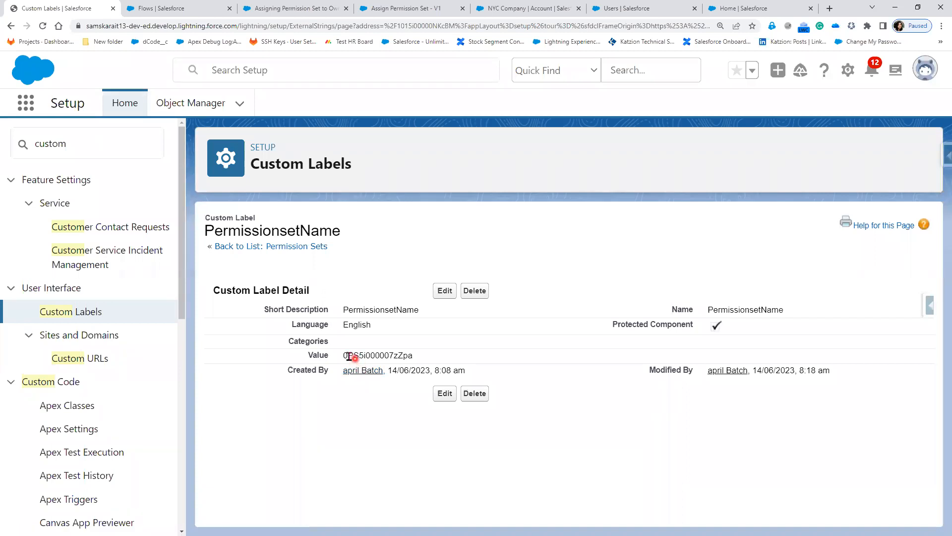
Open the flow's Get Permission Set element to review its filter.
{"action": "left_click", "coordinate": [274, 9]}
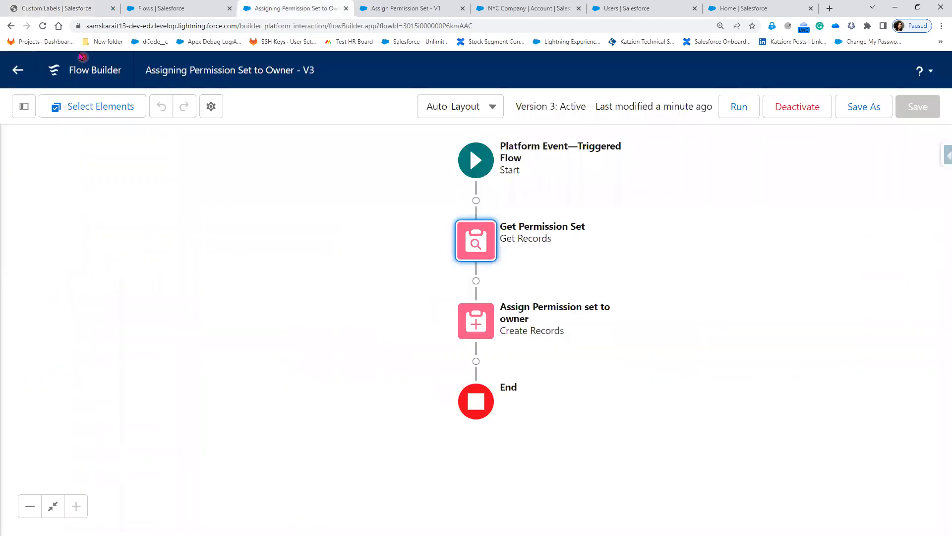
{"action": "double_click", "coordinate": [490, 257]}
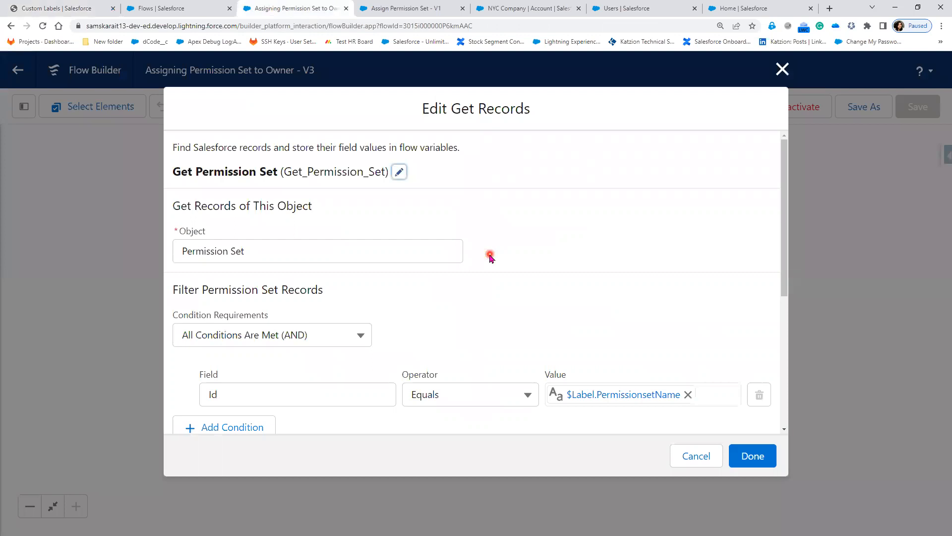
{"action": "left_click", "coordinate": [234, 420]}
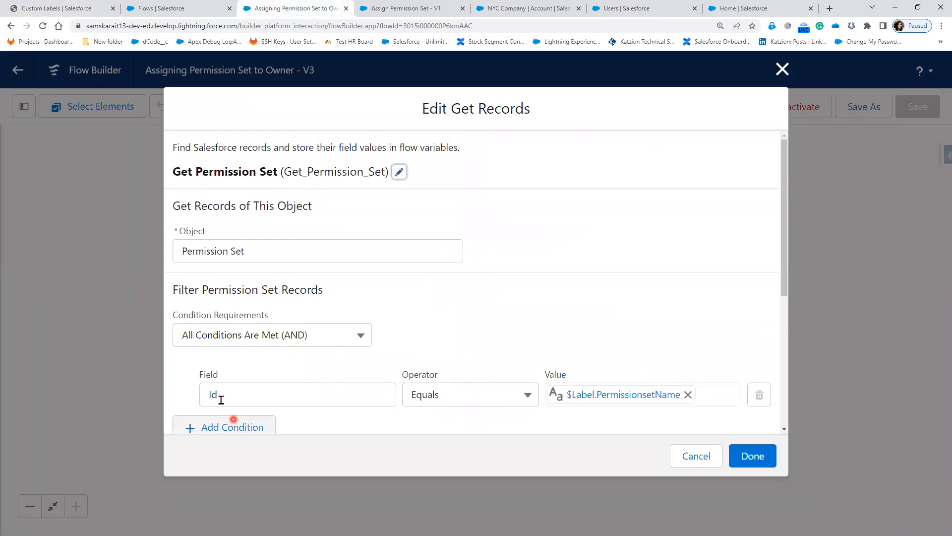
Select the PermissionsetName label's ID value 0PS5i000007zZpa for comparison, then return to the slides.
{"action": "left_click", "coordinate": [50, 7]}
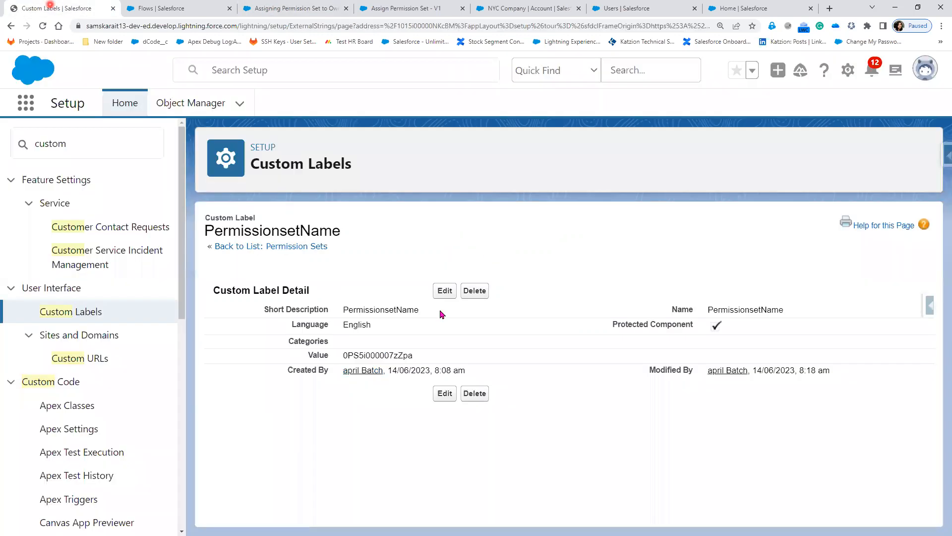
{"action": "left_click", "coordinate": [383, 383]}
{"action": "left_click", "coordinate": [407, 444]}
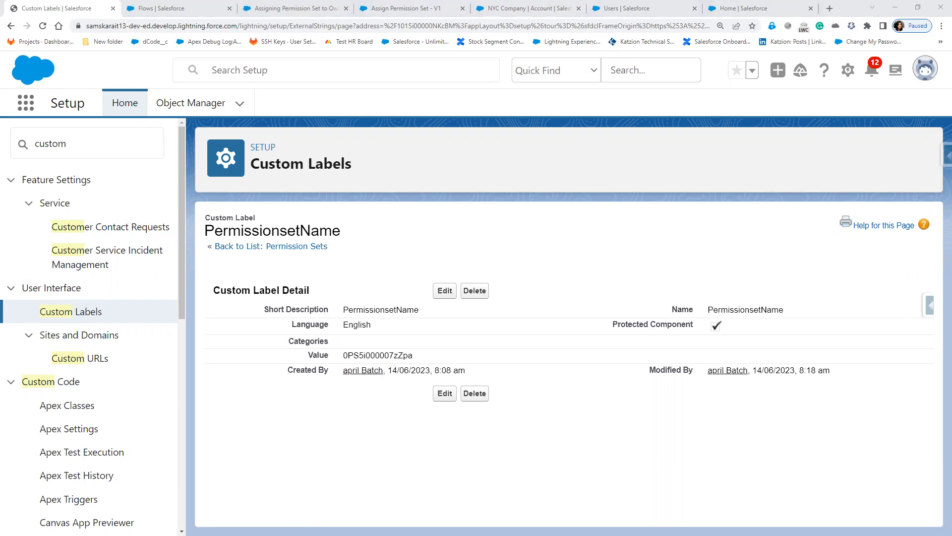
{"action": "left_click_drag", "start_coordinate": [344, 355], "coordinate": [417, 356]}
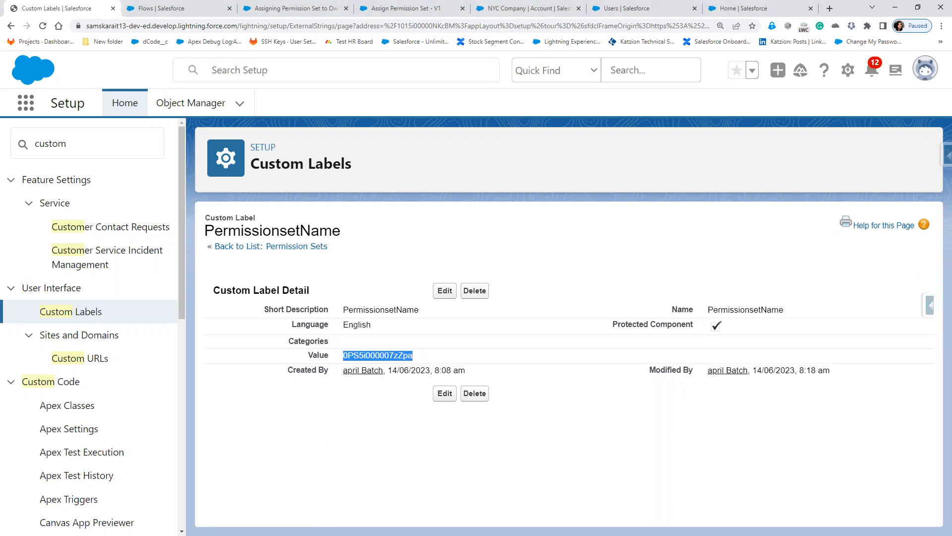
{"action": "key", "text": "alt+Tab"}
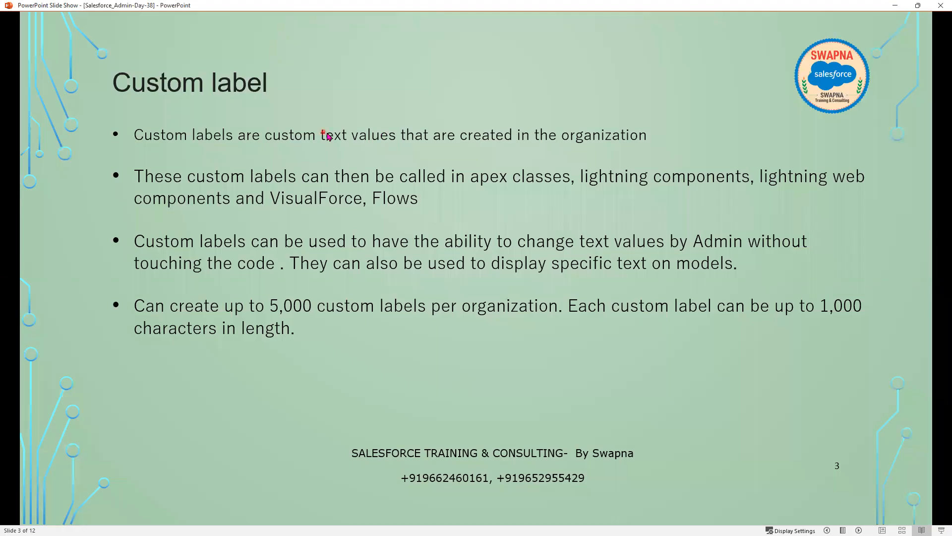
Move past the Use case slide, exit the slideshow and switch back to the PermissionsetName label.
{"action": "left_click", "coordinate": [385, 134]}
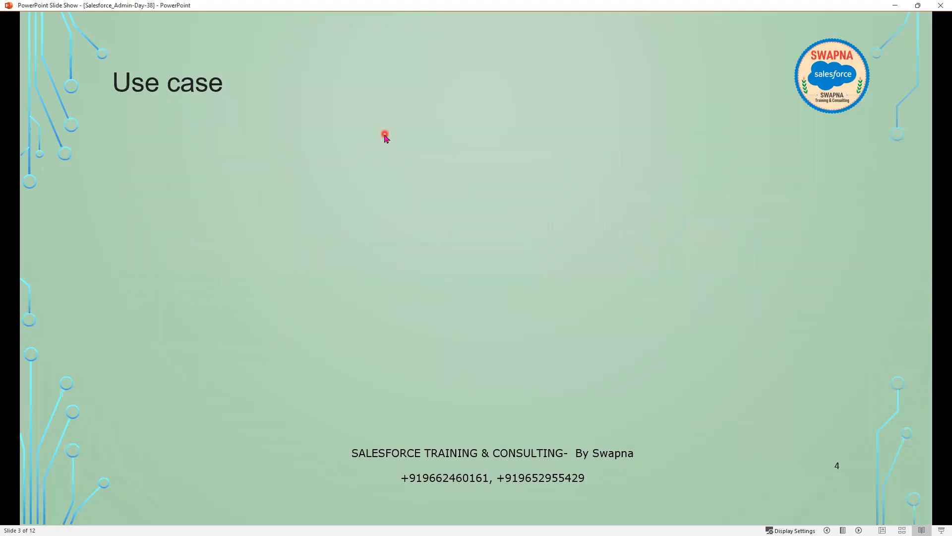
{"action": "scroll", "coordinate": [406, 266], "scroll_direction": "up", "scroll_amount": 1}
{"action": "left_click", "coordinate": [359, 146]}
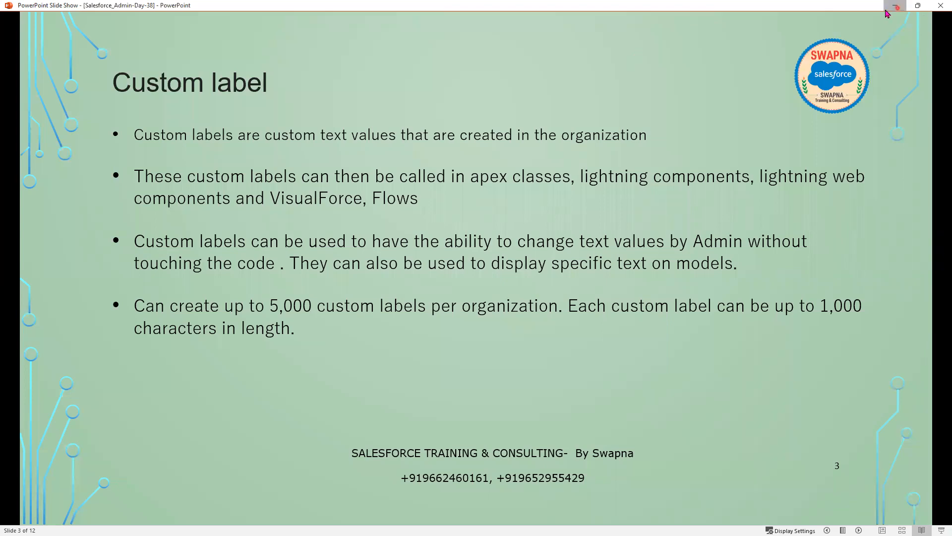
{"action": "key", "text": "alt+Tab"}
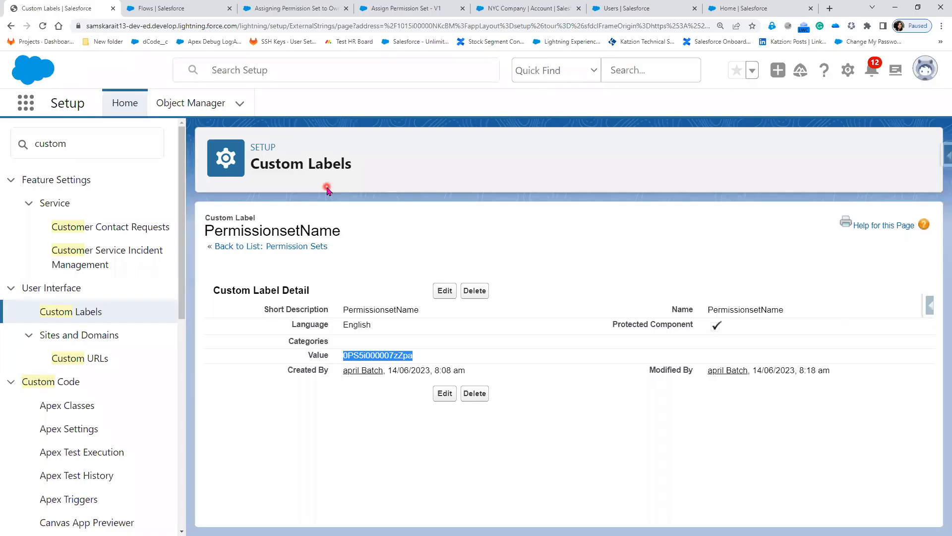
{"action": "key", "text": "alt+Tab"}
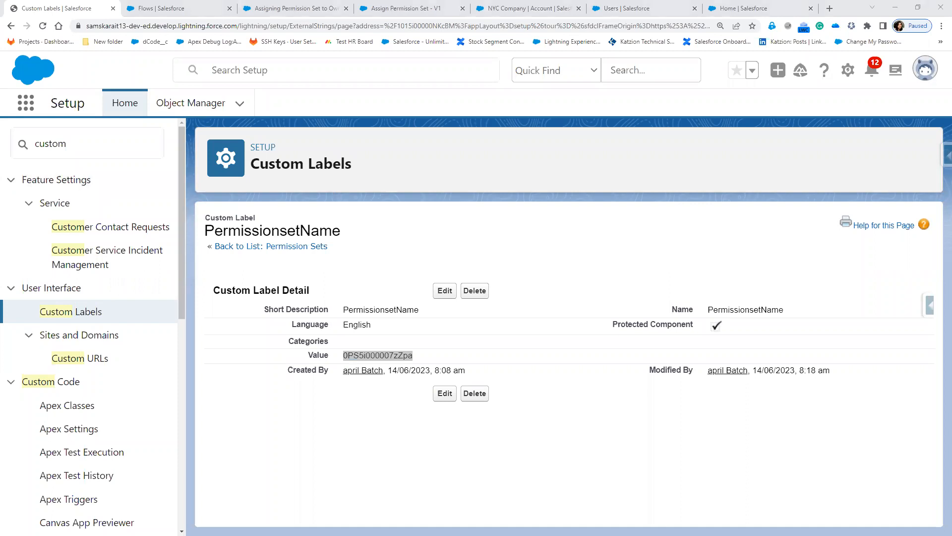
{"action": "double_click", "coordinate": [548, 174]}
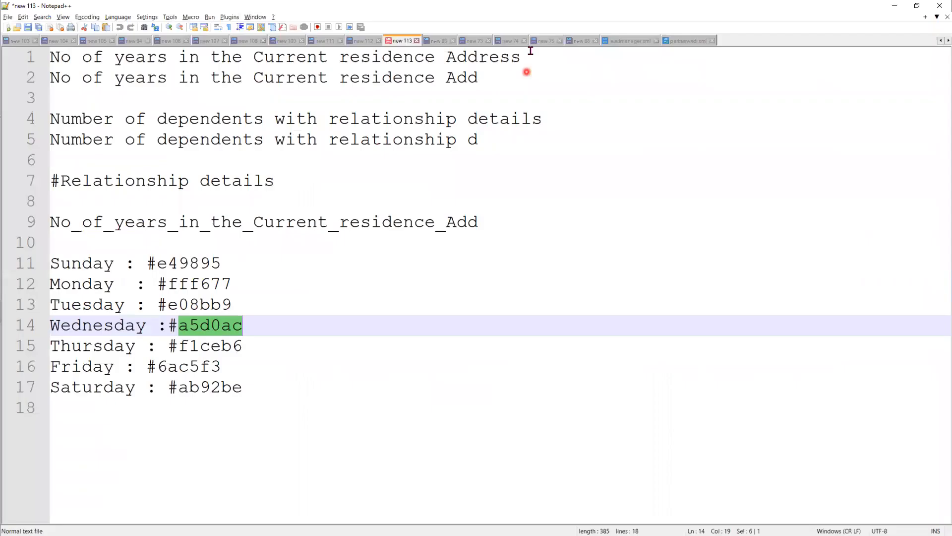
{"action": "left_click", "coordinate": [544, 42]}
{"action": "left_click", "coordinate": [580, 43]}
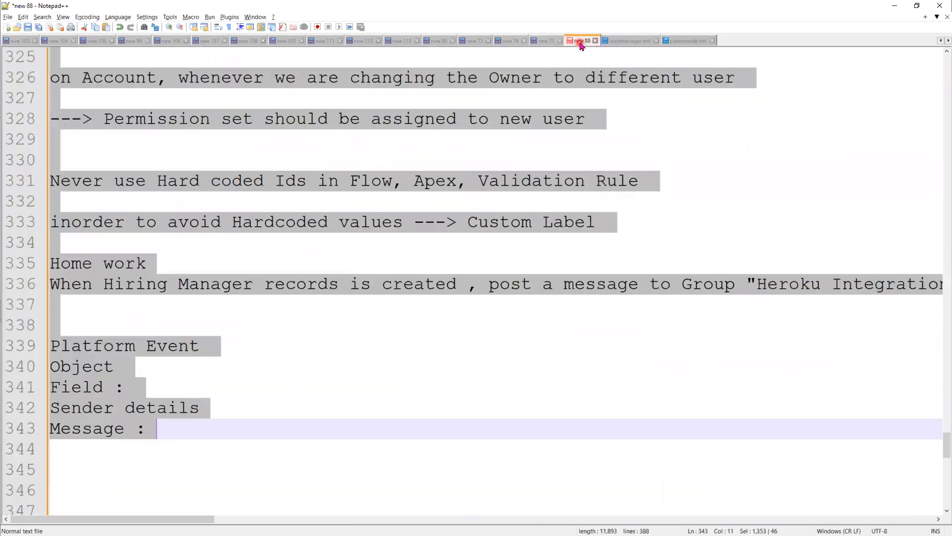
{"action": "left_click", "coordinate": [451, 386]}
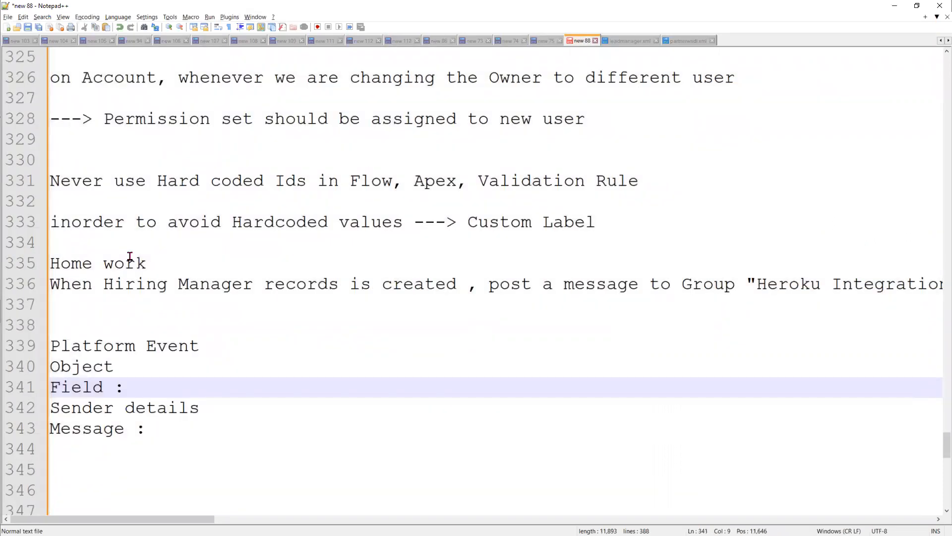
{"action": "scroll", "coordinate": [477, 389], "scroll_direction": "up", "scroll_amount": 2}
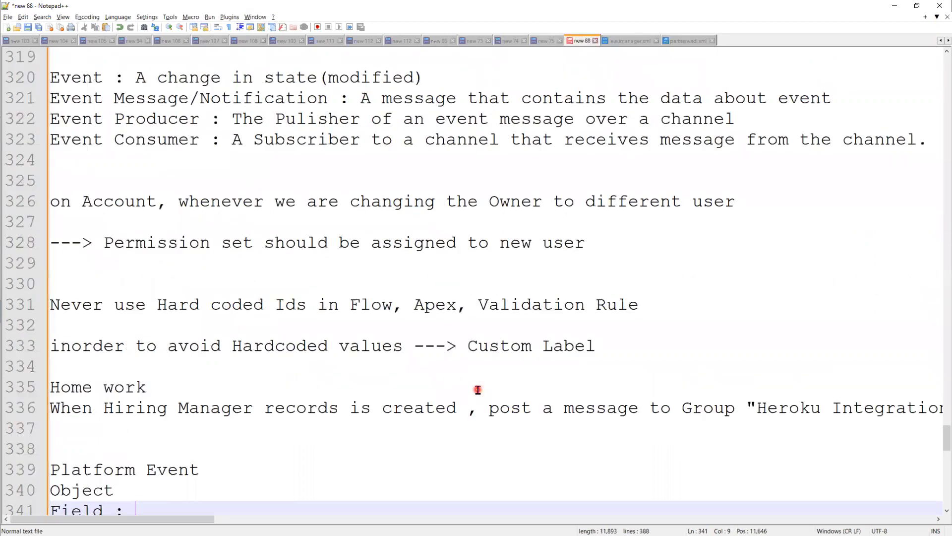
{"action": "left_click", "coordinate": [177, 346]}
{"action": "left_click", "coordinate": [403, 346], "text": "shift"}
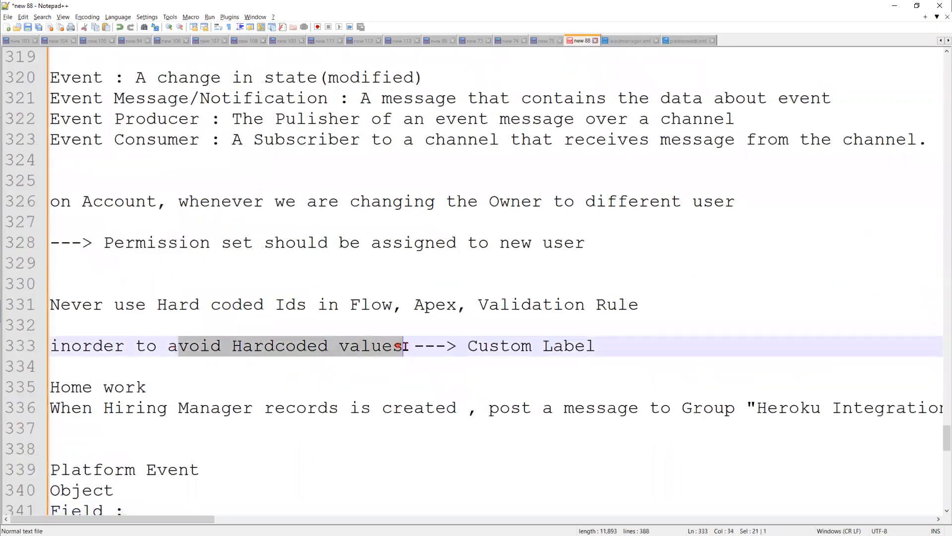
{"action": "left_click_drag", "start_coordinate": [466, 345], "coordinate": [616, 344]}
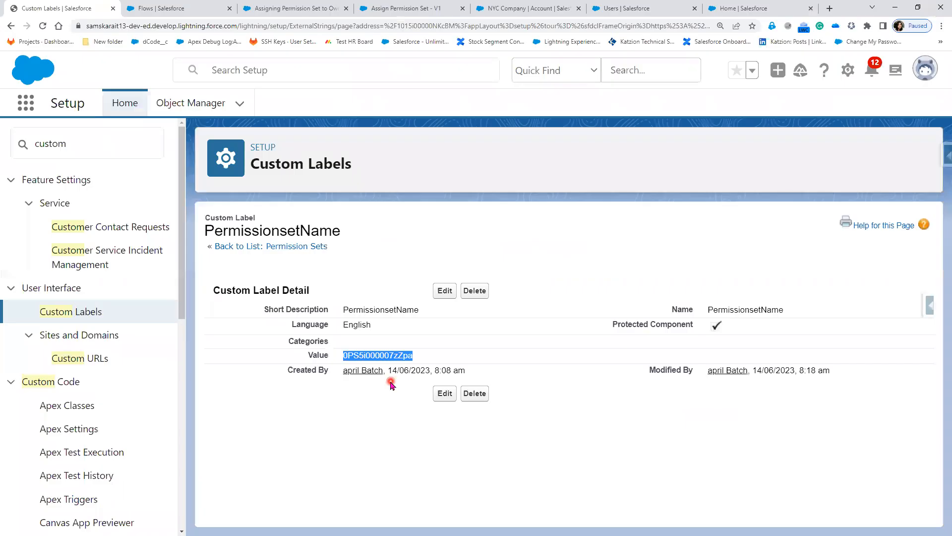
Edit the PermissionsetName label and select its entire Value, 0PS5i000007zZpa.
{"action": "left_click", "coordinate": [442, 296]}
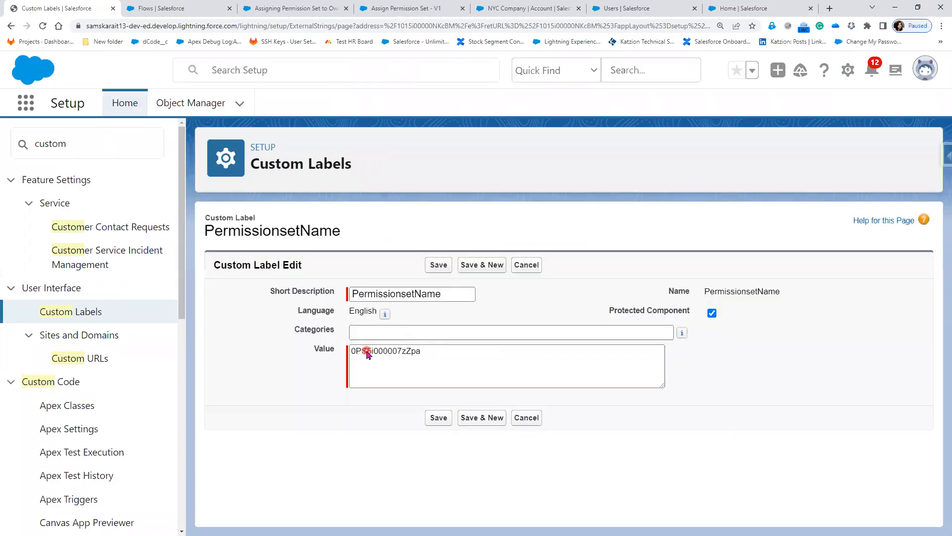
{"action": "left_click", "coordinate": [425, 351]}
{"action": "key", "text": "ctrl+a"}
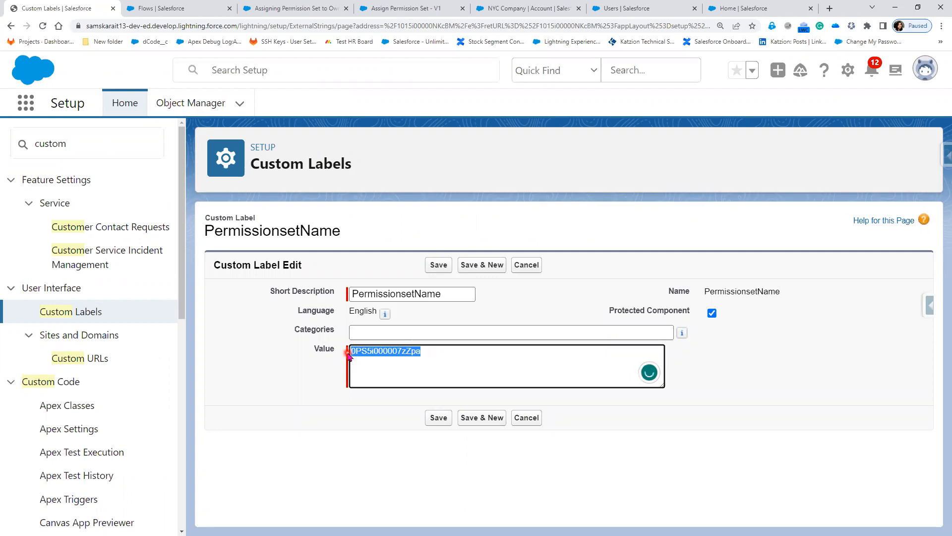
Add an on-screen text annotation reading A=""14/06/2023.
{"action": "key", "text": "alt+Tab"}
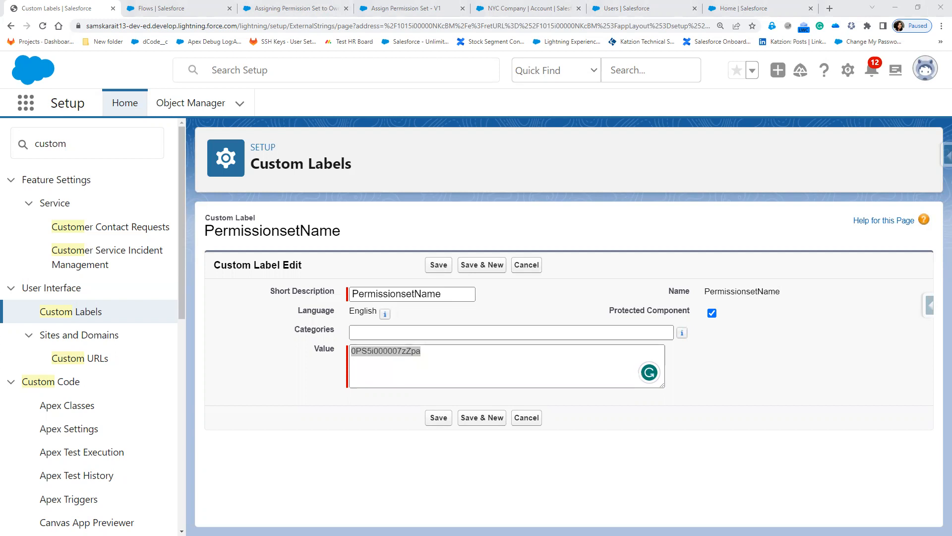
{"action": "left_click", "coordinate": [447, 173]}
{"action": "type", "text": "A=\"\""}
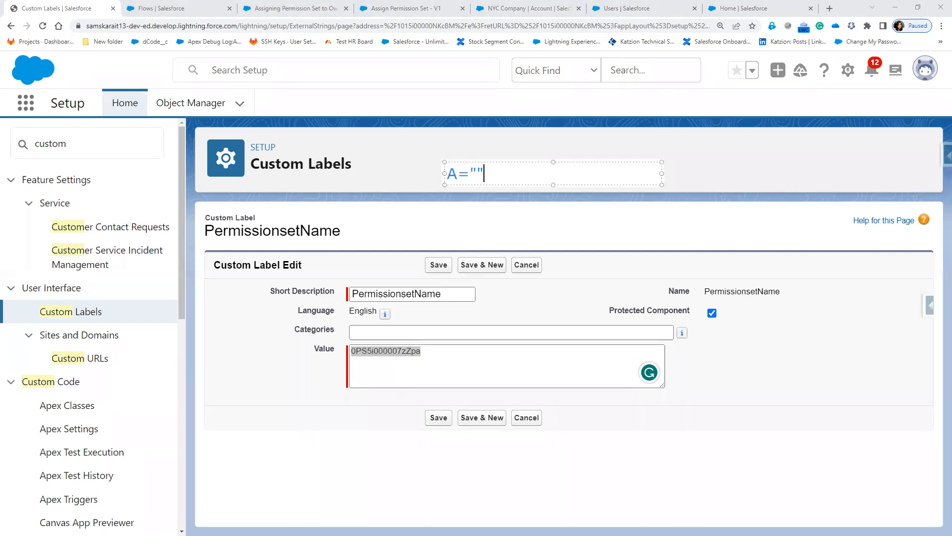
{"action": "type", "text": "14/06/202"}
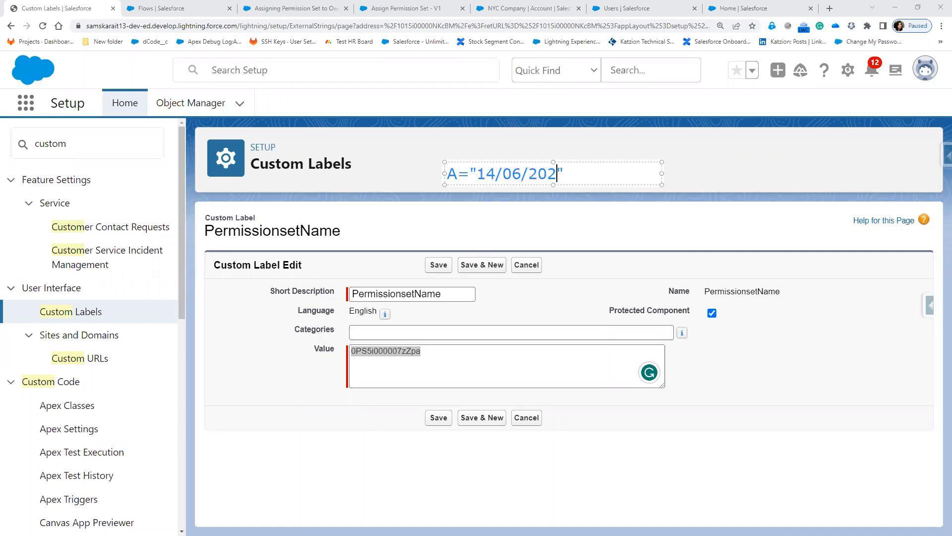
{"action": "type", "text": "3"}
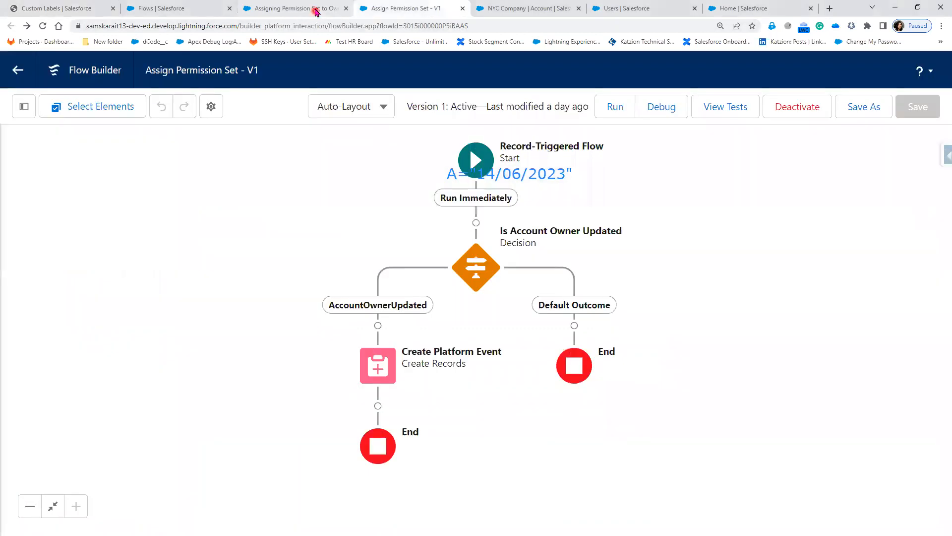
Open the Assigning Permission Set to Owner flow and the user's permission set assignments.
{"action": "left_click", "coordinate": [315, 10]}
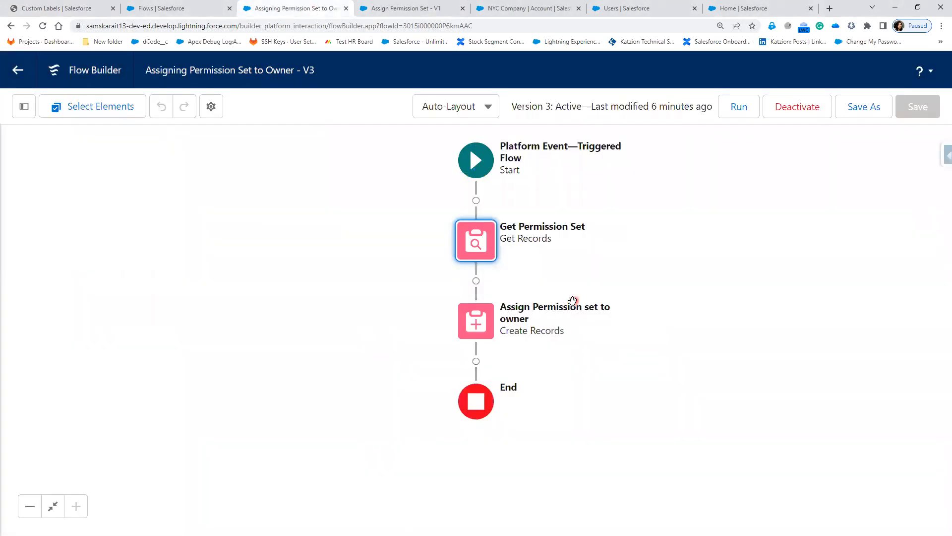
{"action": "left_click", "coordinate": [637, 8]}
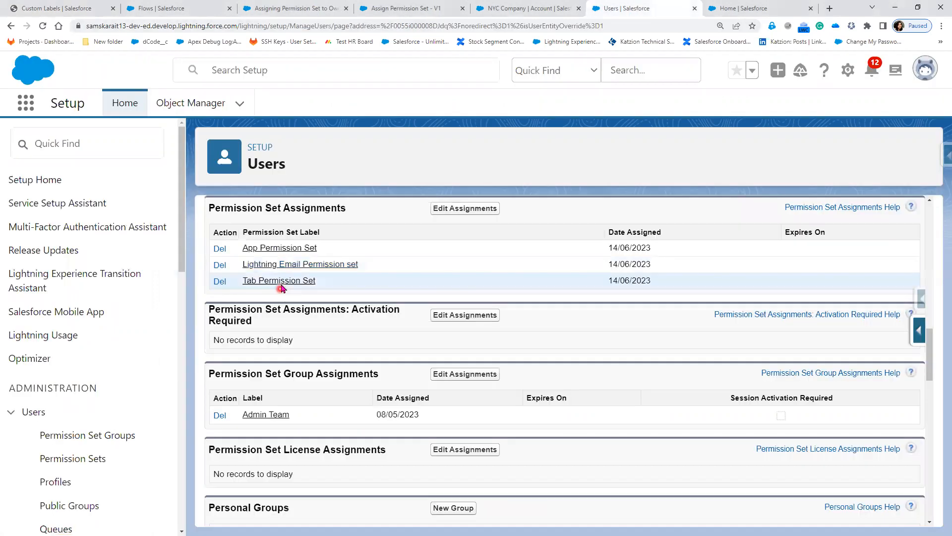
{"action": "left_click", "coordinate": [308, 296]}
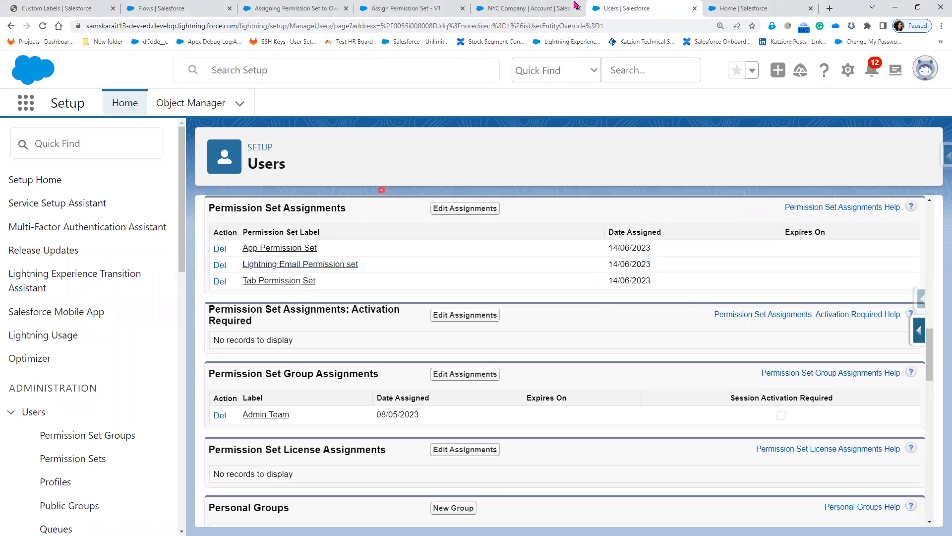
Compare Assign Permission Set - V1 with the owner flow, inspecting the assign step and its connectors.
{"action": "left_click", "coordinate": [394, 9]}
{"action": "left_click", "coordinate": [295, 9]}
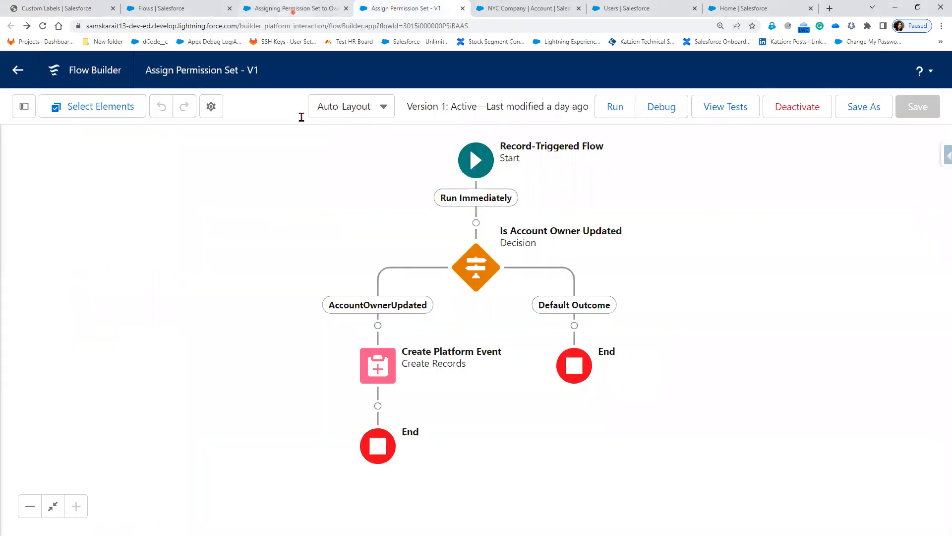
{"action": "left_click", "coordinate": [566, 268]}
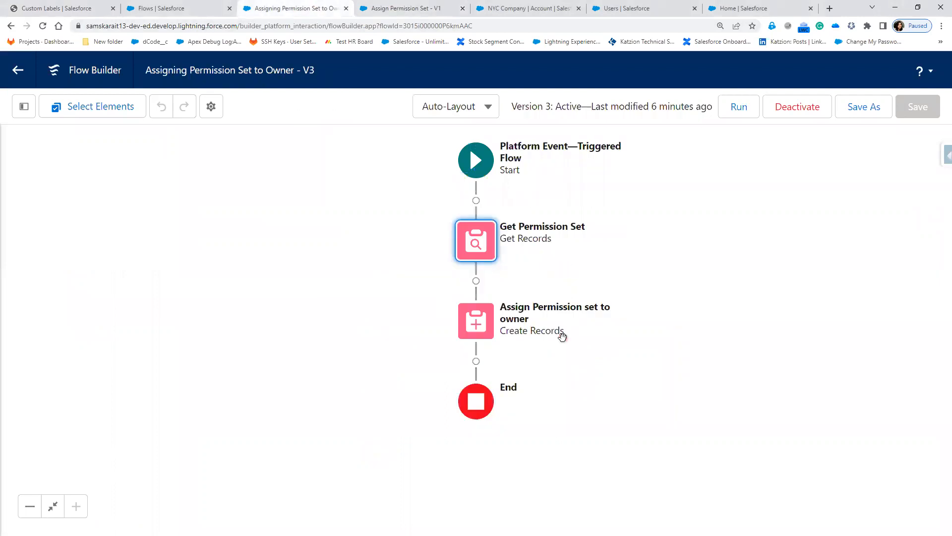
{"action": "left_click", "coordinate": [531, 306]}
{"action": "left_click", "coordinate": [474, 200]}
{"action": "left_click", "coordinate": [476, 288]}
Recheck the owner's three 14/06/2023 permission set assignments against the flow, opening one assignment's details.
{"action": "left_click", "coordinate": [626, 7]}
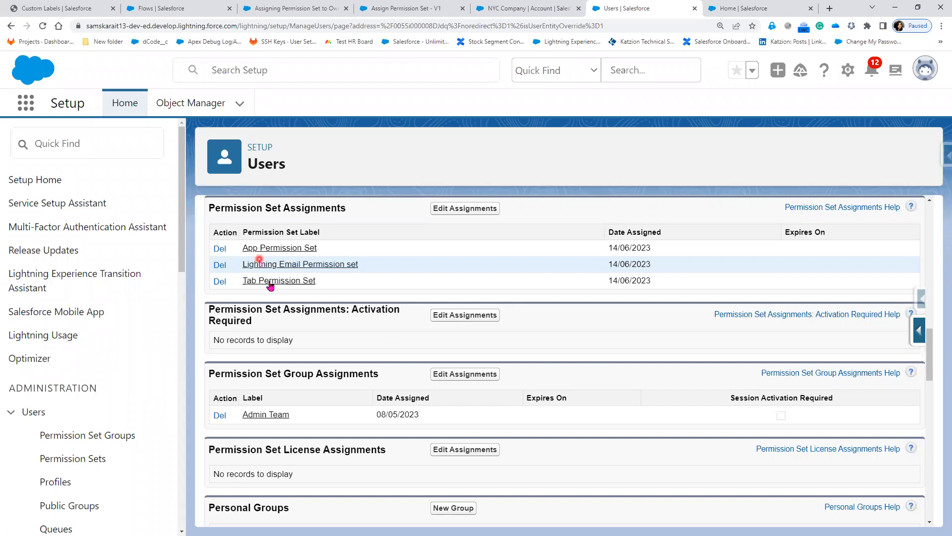
{"action": "left_click", "coordinate": [300, 16]}
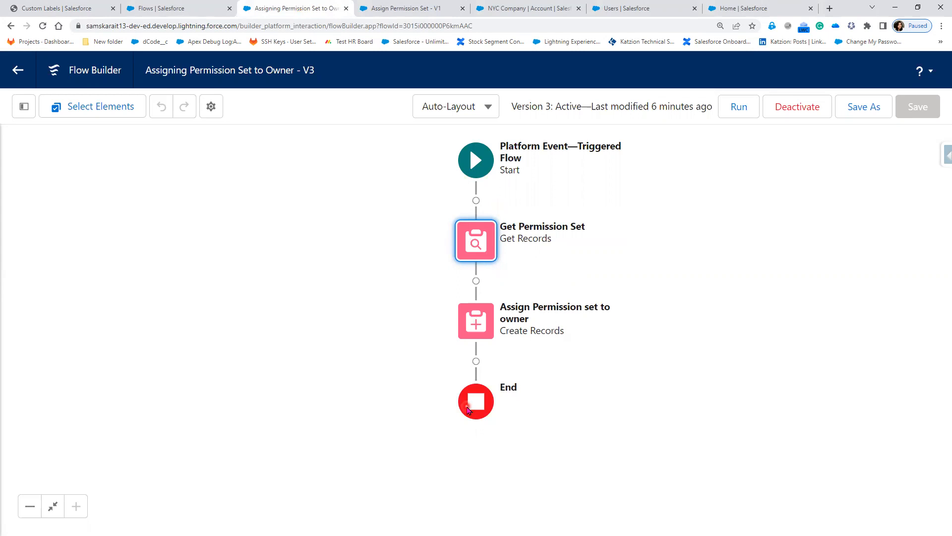
{"action": "left_click", "coordinate": [651, 13]}
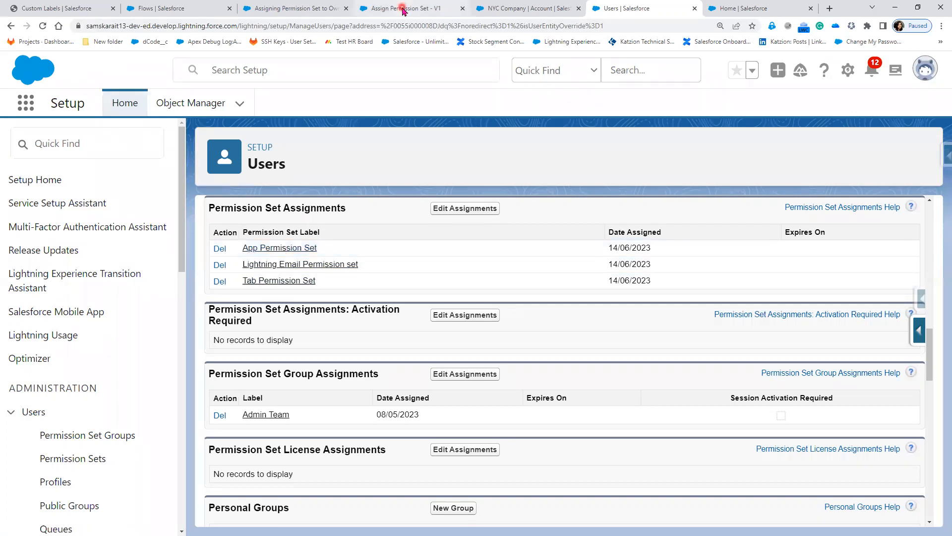
{"action": "left_click", "coordinate": [287, 8]}
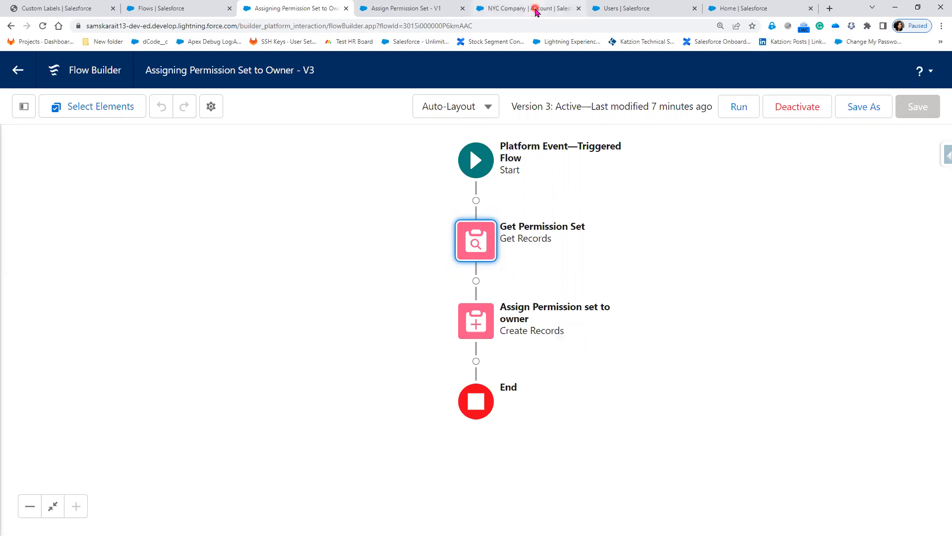
{"action": "left_click", "coordinate": [624, 9]}
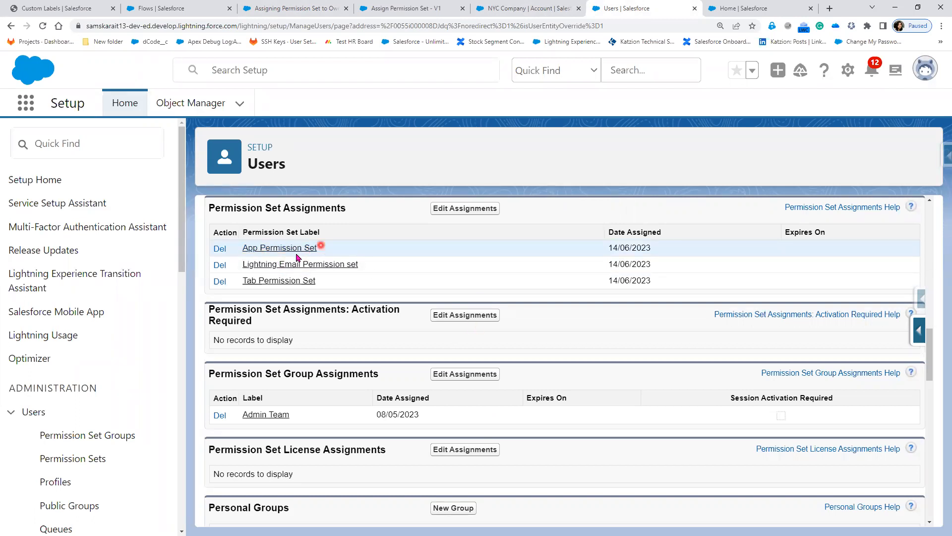
{"action": "left_click", "coordinate": [336, 262], "text": "ctrl"}
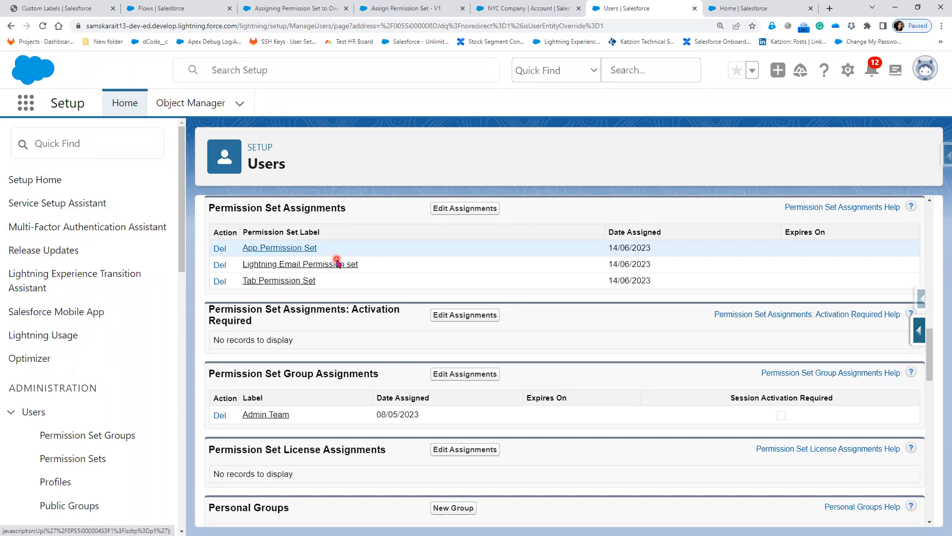
{"action": "left_click", "coordinate": [455, 10]}
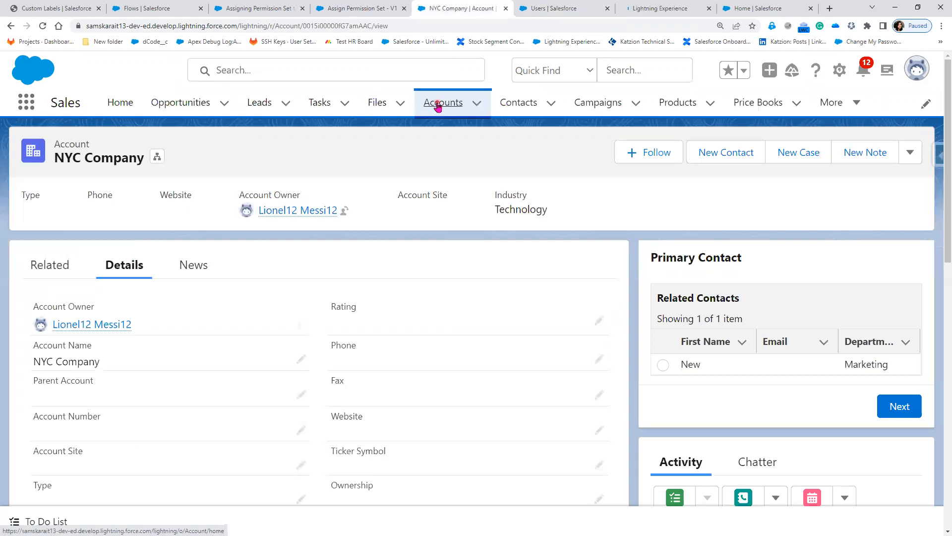
Open the infosys account and choose the test user as its new owner.
{"action": "left_click", "coordinate": [438, 106]}
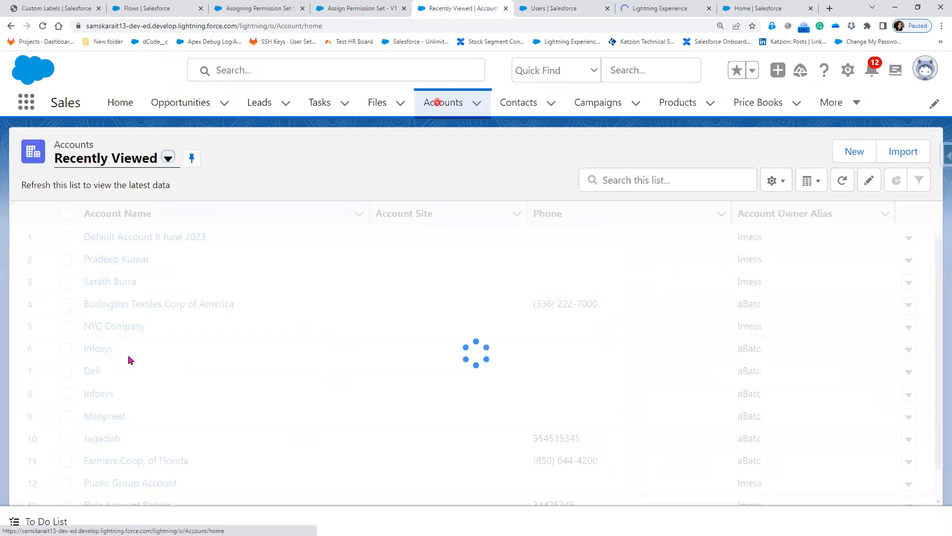
{"action": "left_click", "coordinate": [94, 353]}
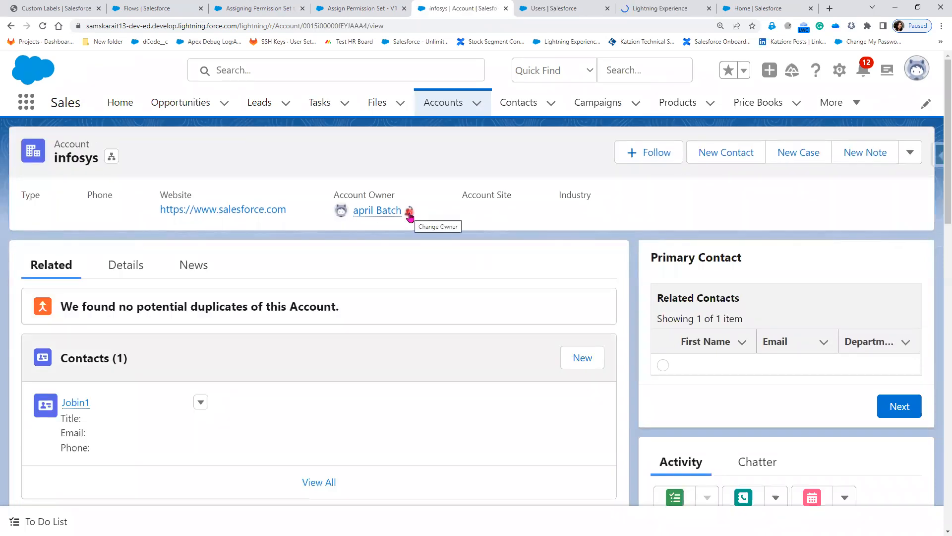
{"action": "left_click", "coordinate": [409, 214]}
{"action": "left_click", "coordinate": [552, 8]}
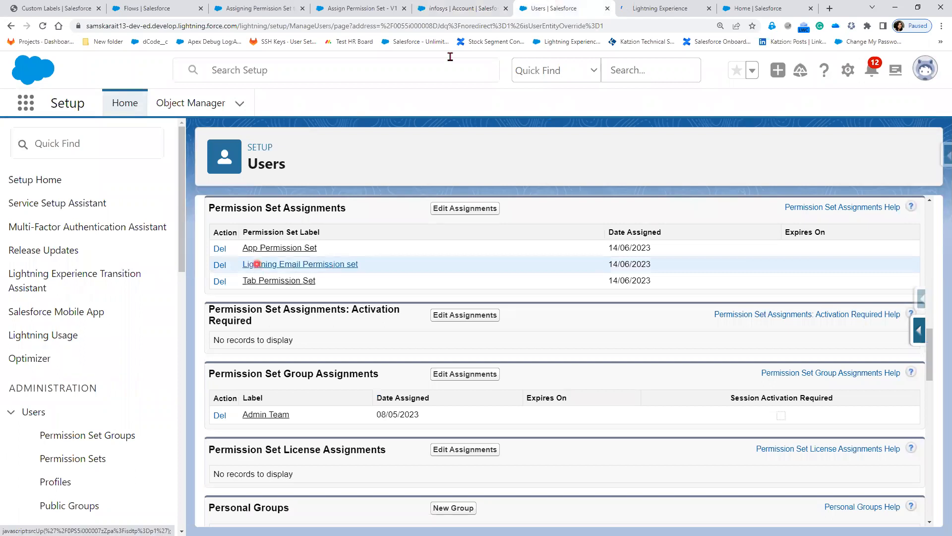
{"action": "left_click", "coordinate": [470, 12]}
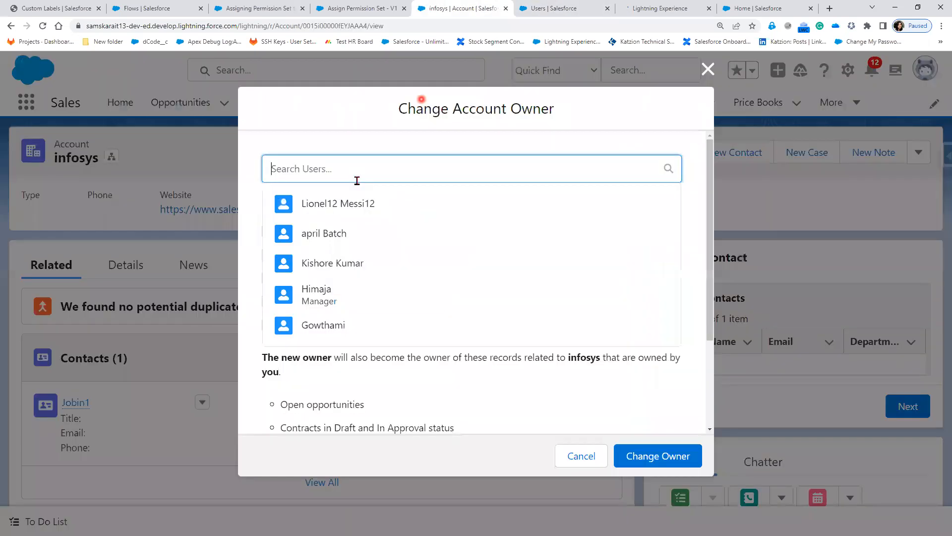
{"action": "left_click", "coordinate": [349, 206]}
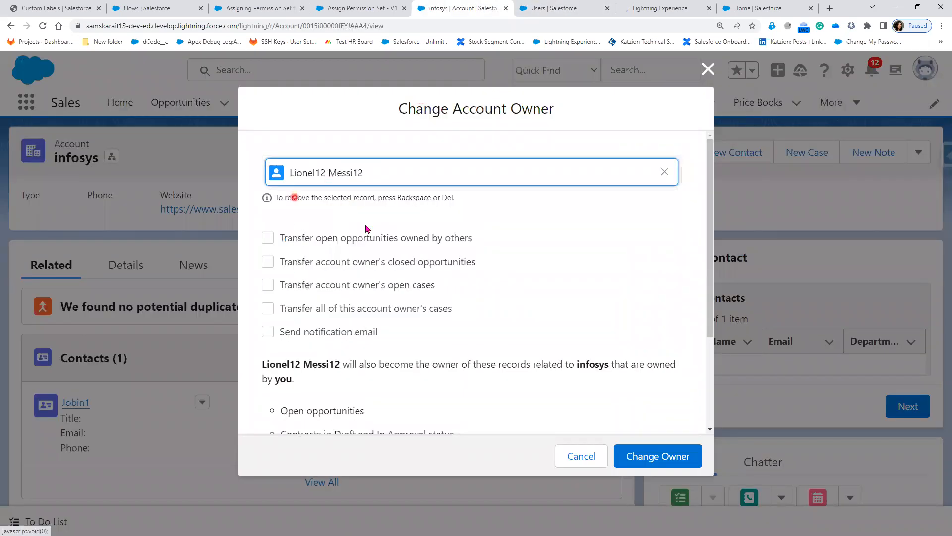
{"action": "left_click", "coordinate": [302, 169]}
Review both permission set flows and the user's assignments before confirming the owner change.
{"action": "left_click", "coordinate": [377, 6]}
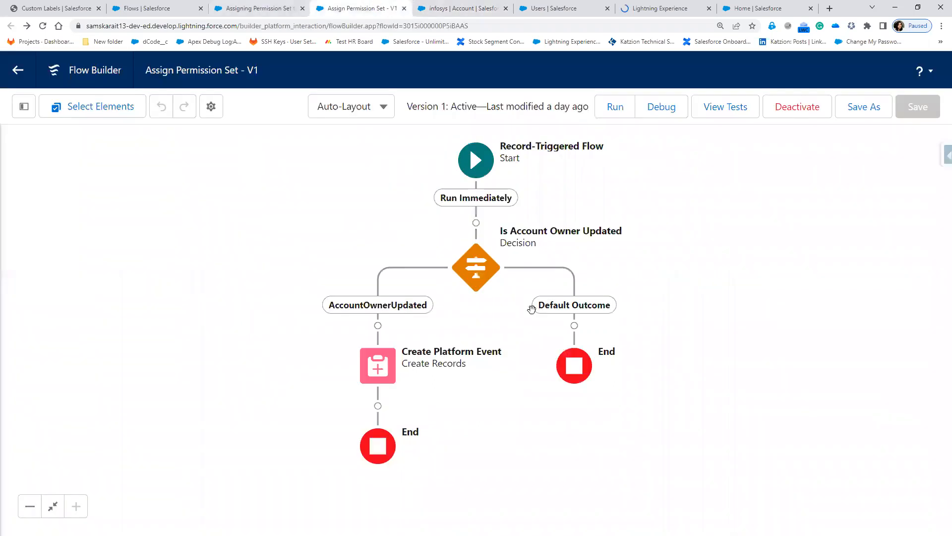
{"action": "left_click", "coordinate": [258, 7]}
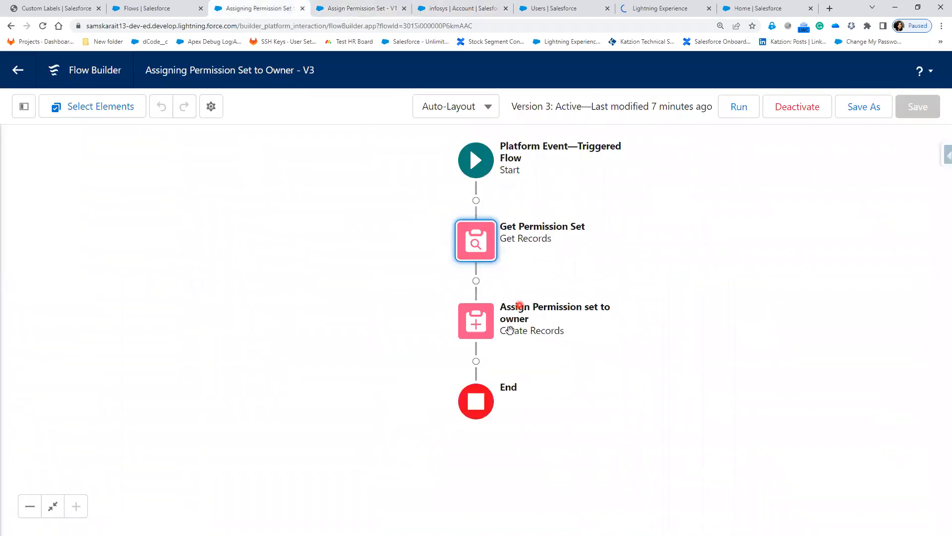
{"action": "left_click", "coordinate": [341, 9]}
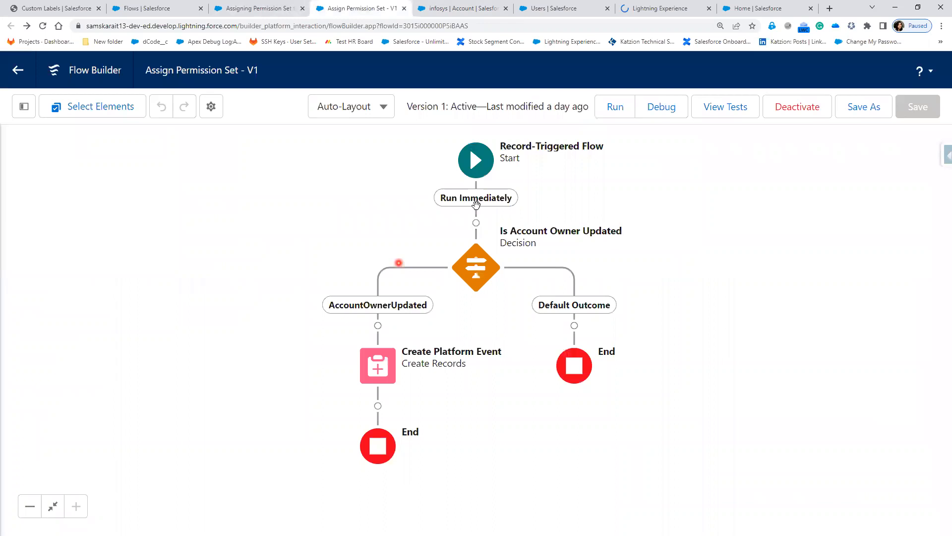
{"action": "left_click", "coordinate": [480, 305]}
{"action": "left_click", "coordinate": [304, 143]}
{"action": "left_click", "coordinate": [444, 139]}
{"action": "key", "text": "ctrl+shift+Tab"}
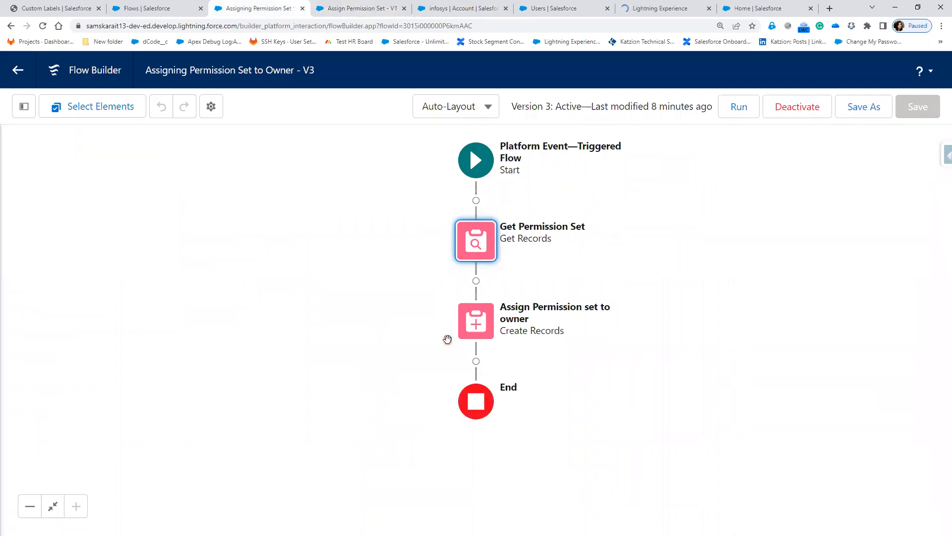
{"action": "left_click", "coordinate": [446, 334]}
{"action": "left_click", "coordinate": [376, 8]}
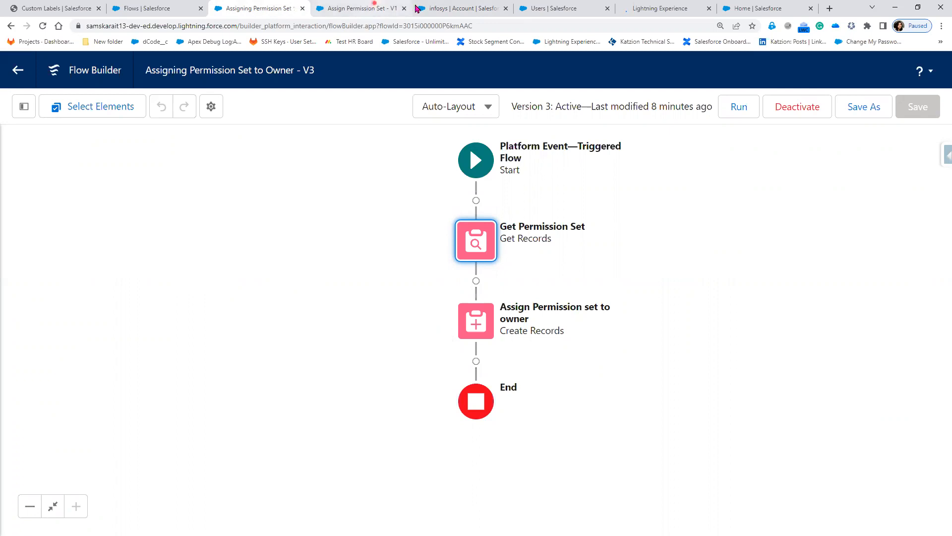
{"action": "left_click", "coordinate": [478, 11]}
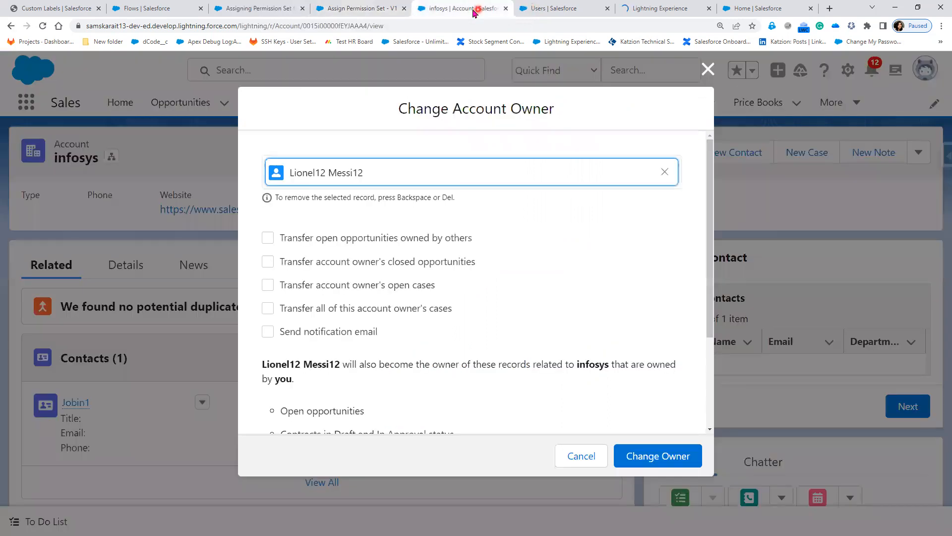
{"action": "left_click", "coordinate": [572, 9]}
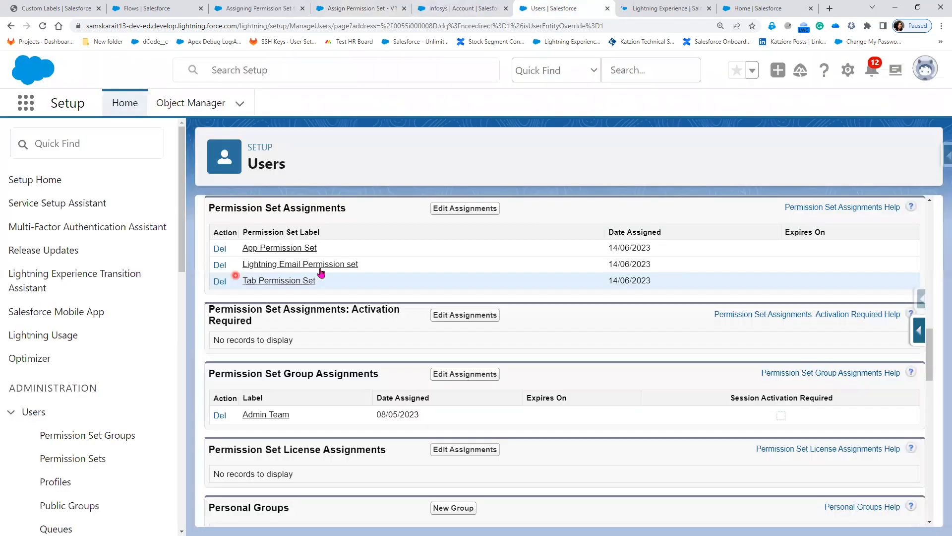
{"action": "left_click", "coordinate": [456, 10]}
Submit the owner change, hit the missing Email__c error, close it and show Details.
{"action": "left_click", "coordinate": [663, 457]}
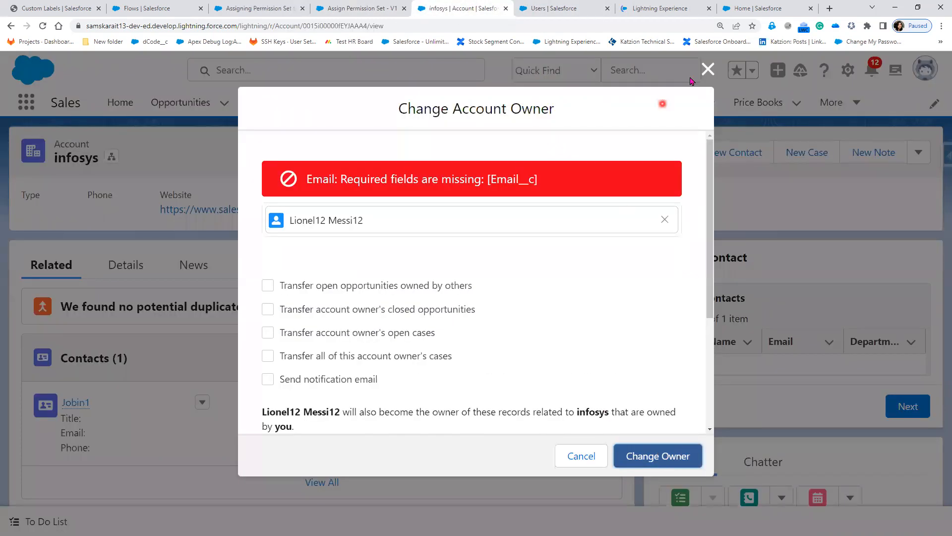
{"action": "left_click", "coordinate": [709, 70]}
{"action": "left_click", "coordinate": [151, 276]}
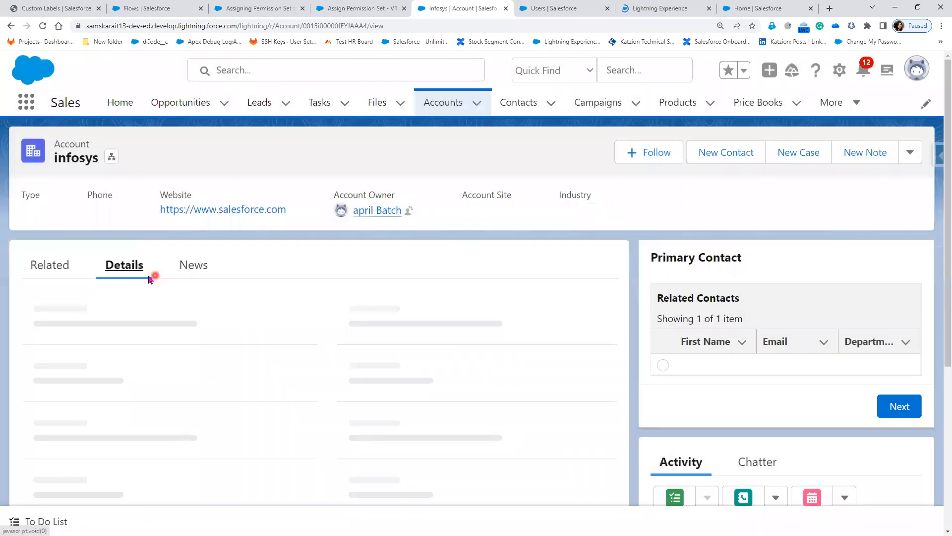
Enter an e-mail address in the infosys account's Email field and save it.
{"action": "scroll", "coordinate": [120, 451], "scroll_direction": "down", "scroll_amount": 3}
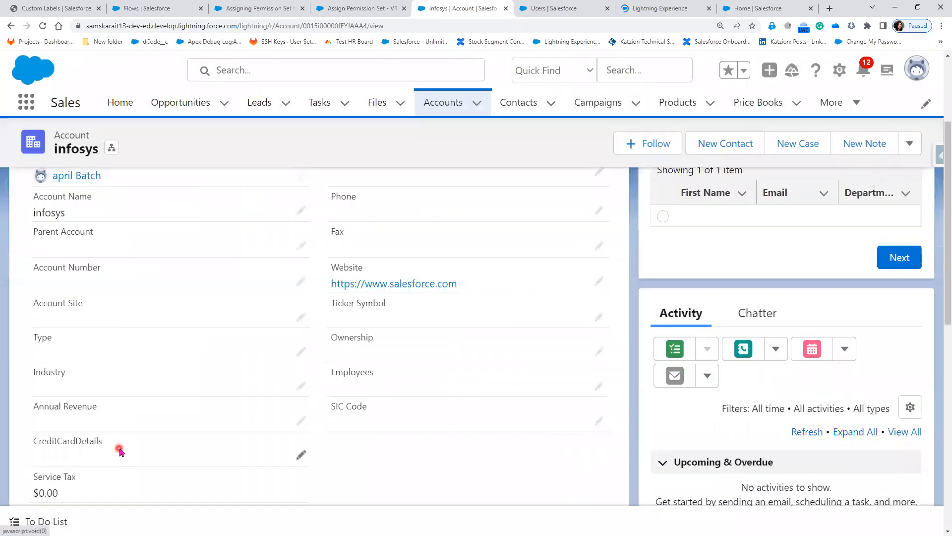
{"action": "scroll", "coordinate": [120, 451], "scroll_direction": "down", "scroll_amount": 2}
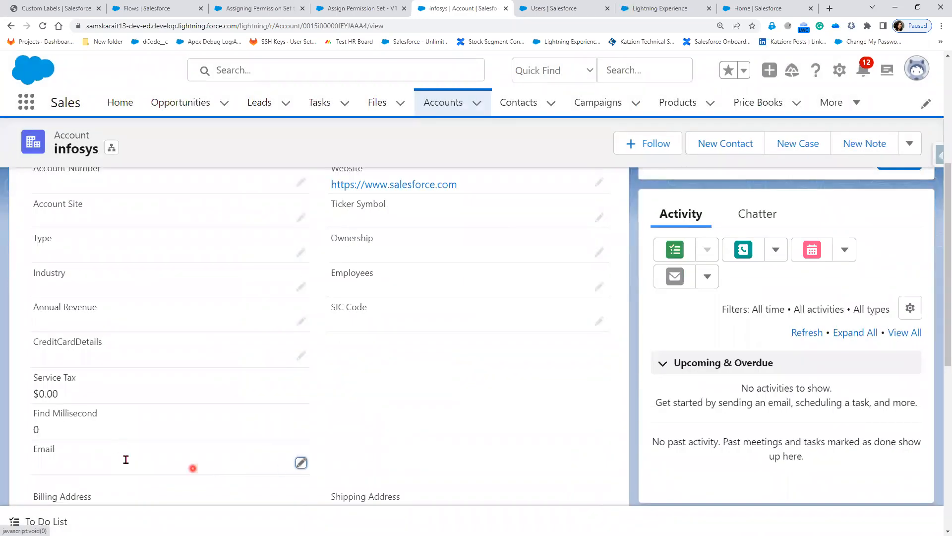
{"action": "double_click", "coordinate": [110, 457]}
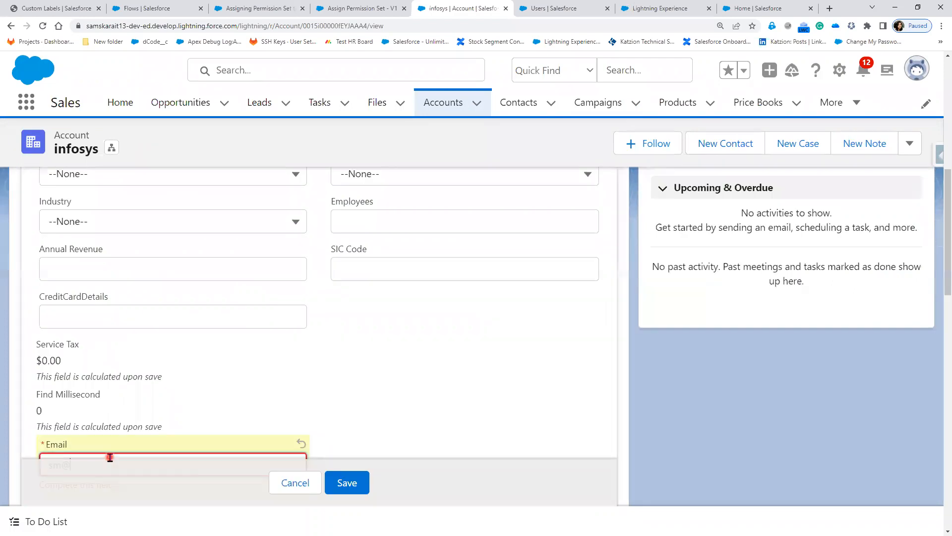
{"action": "left_click", "coordinate": [353, 483]}
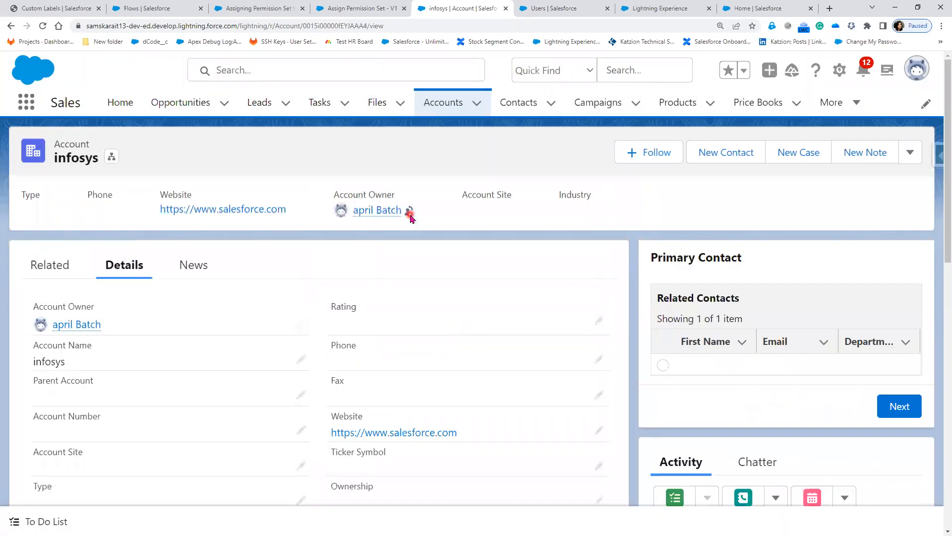
Pick the test user as infosys's new owner after checking the custom label, App Permission Set and assignments.
{"action": "left_click", "coordinate": [409, 214]}
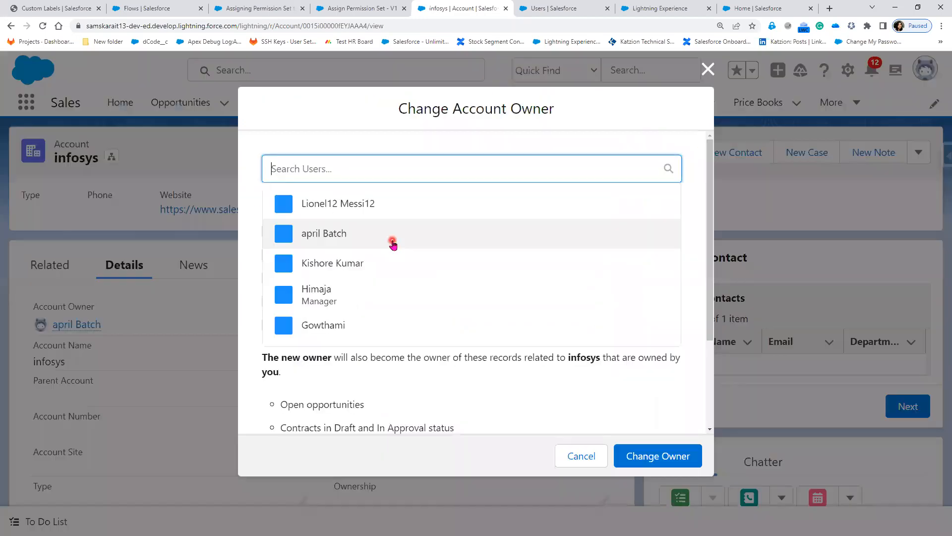
{"action": "left_click", "coordinate": [379, 210]}
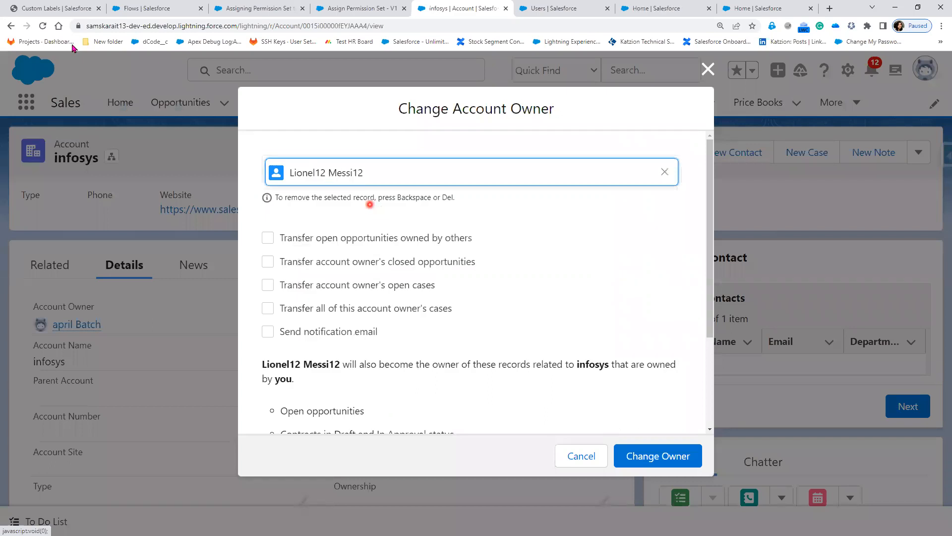
{"action": "left_click", "coordinate": [51, 13]}
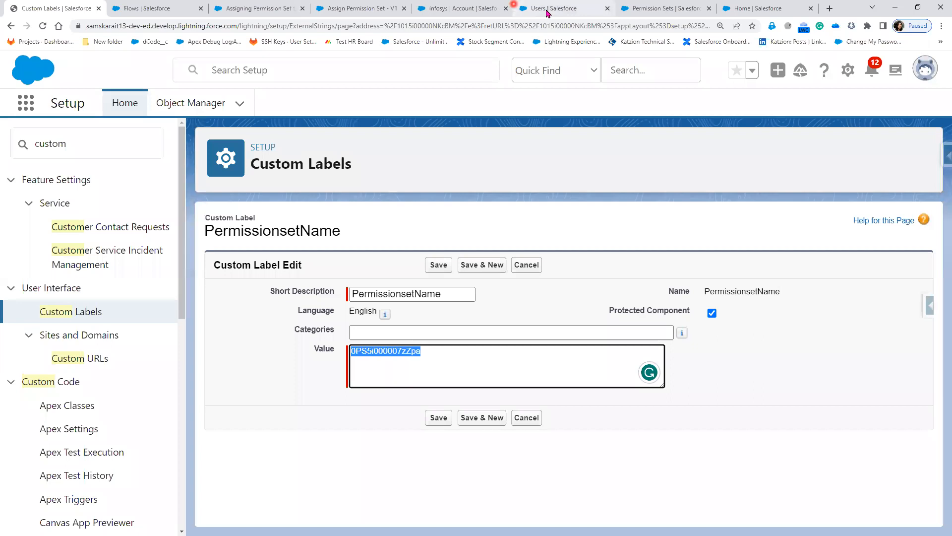
{"action": "left_click", "coordinate": [664, 9]}
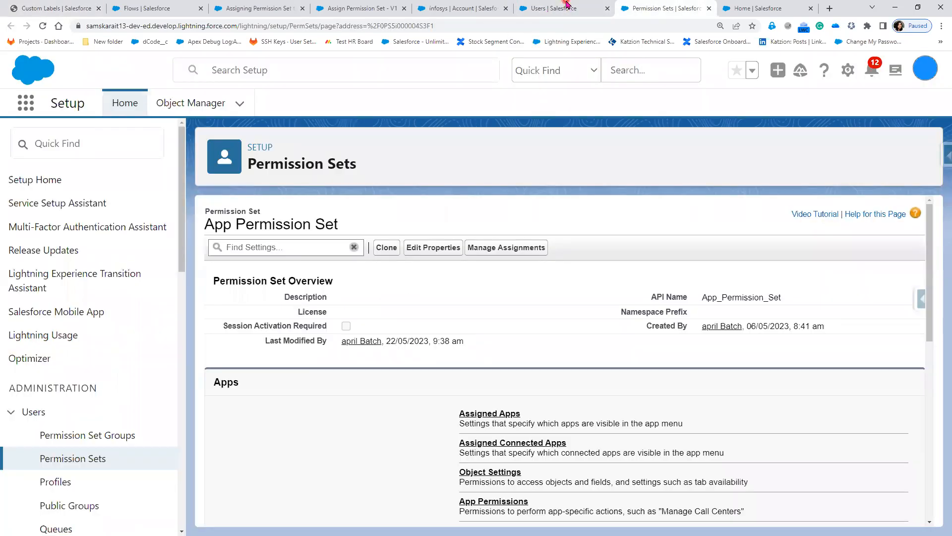
{"action": "key", "text": "ctrl+shift+Tab"}
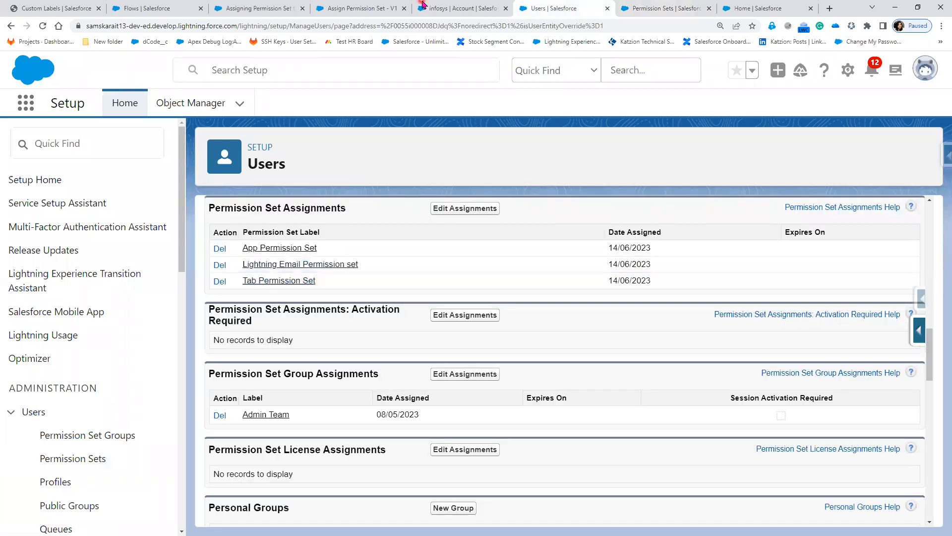
{"action": "scroll", "coordinate": [425, 449], "scroll_direction": "up", "scroll_amount": 15}
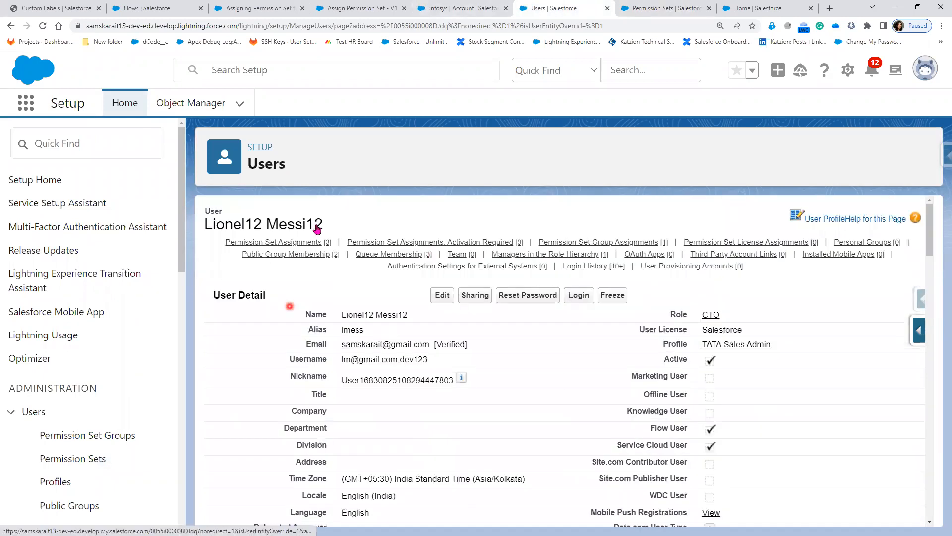
{"action": "left_click", "coordinate": [440, 9]}
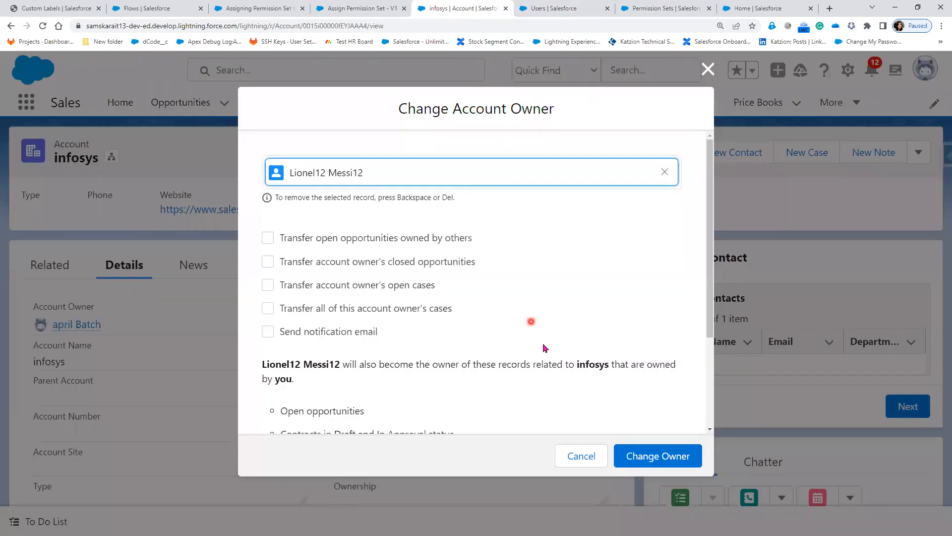
Confirm the infosys owner change to the test user, check the Assign Permission Set flow, and maximize Gmail.
{"action": "left_click", "coordinate": [663, 461]}
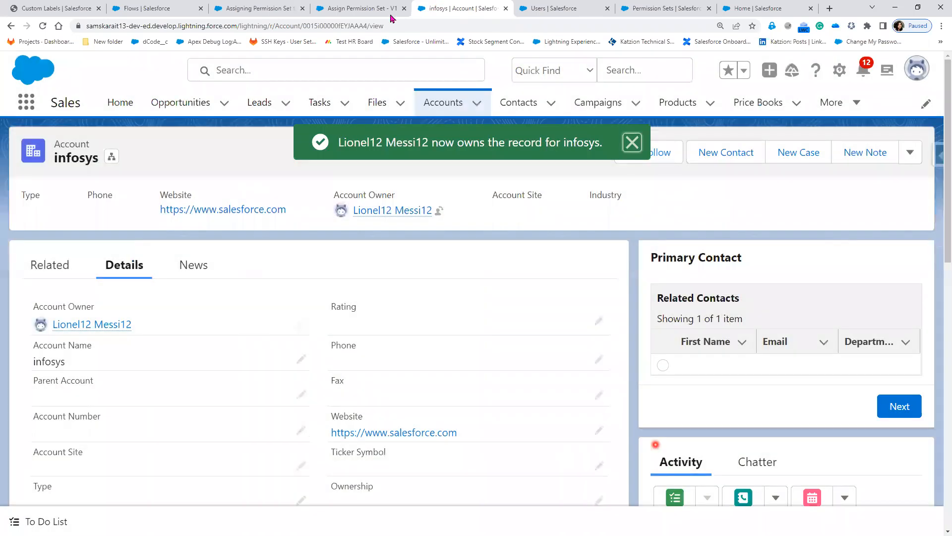
{"action": "left_click", "coordinate": [374, 9]}
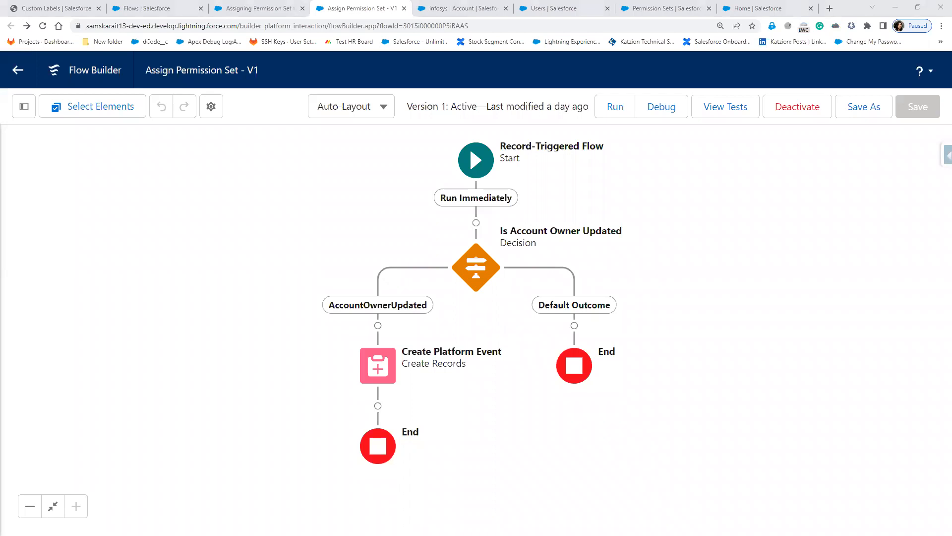
{"action": "left_click", "coordinate": [653, 222]}
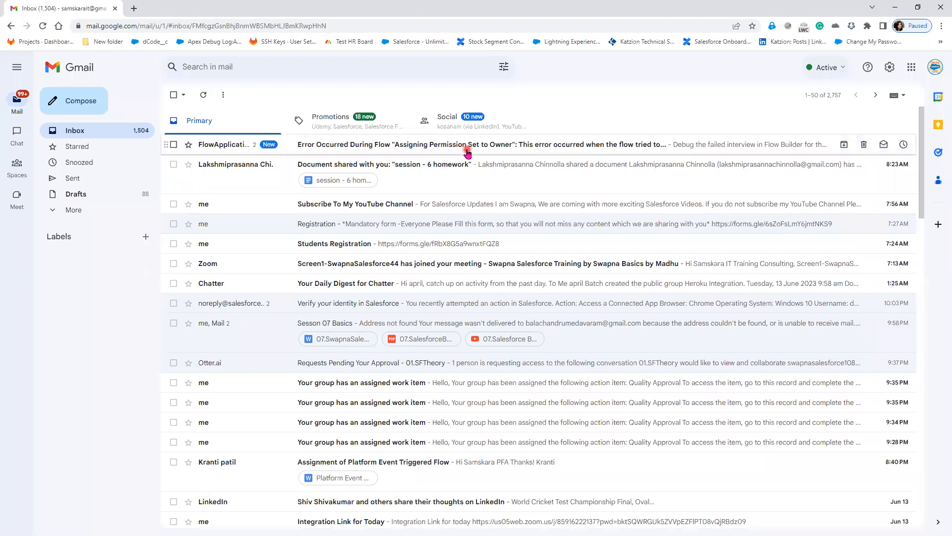
Open the 'Error Occurred During Flow' email and highlight its subject, permission set ID and DUPLICATE_VALUE reason.
{"action": "left_click", "coordinate": [325, 150]}
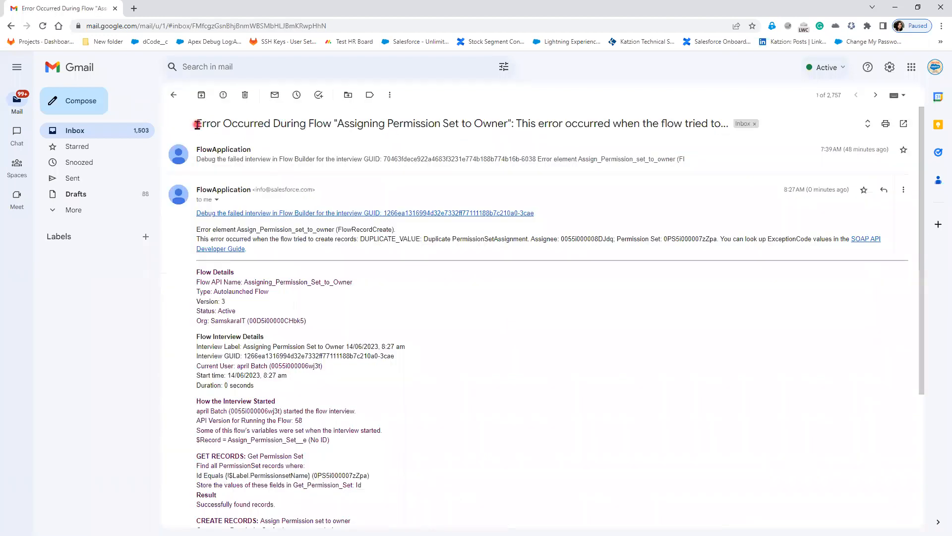
{"action": "left_click_drag", "start_coordinate": [197, 123], "coordinate": [355, 121]}
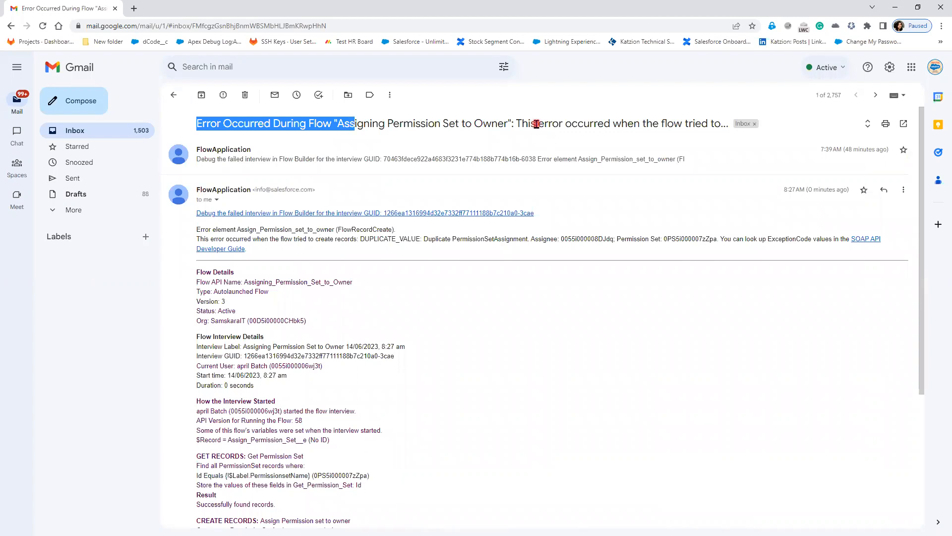
{"action": "left_click_drag", "start_coordinate": [517, 124], "coordinate": [719, 122]}
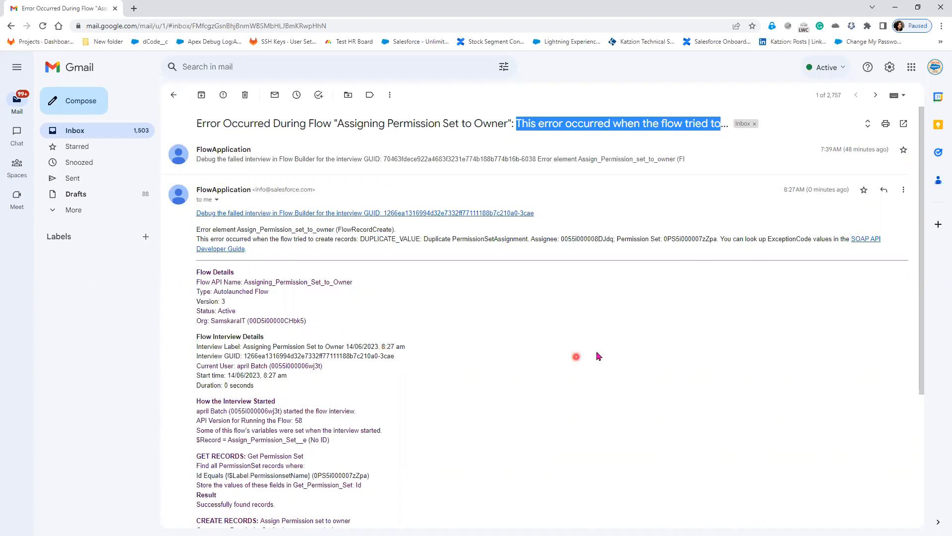
{"action": "left_click_drag", "start_coordinate": [618, 238], "coordinate": [718, 240]}
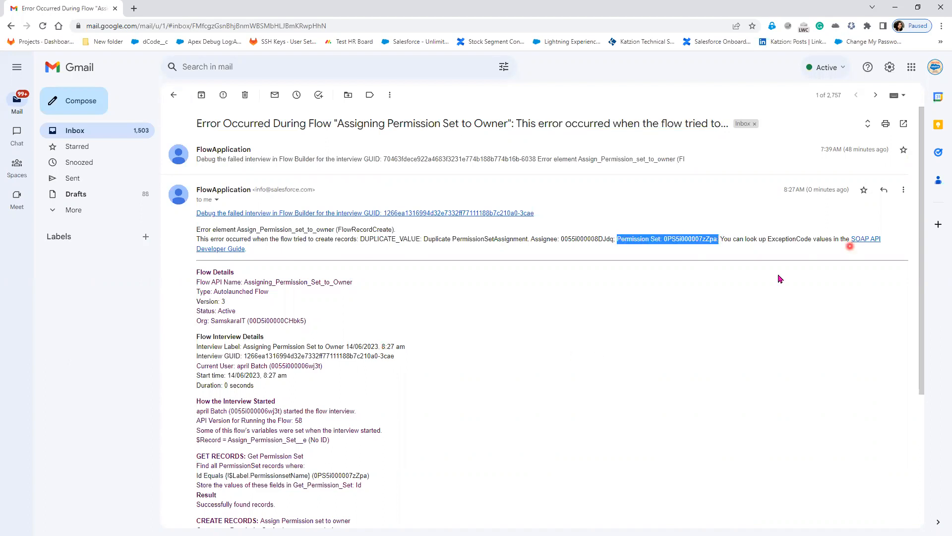
{"action": "scroll", "coordinate": [448, 397], "scroll_direction": "down", "scroll_amount": 2}
{"action": "left_click_drag", "start_coordinate": [361, 139], "coordinate": [540, 140]}
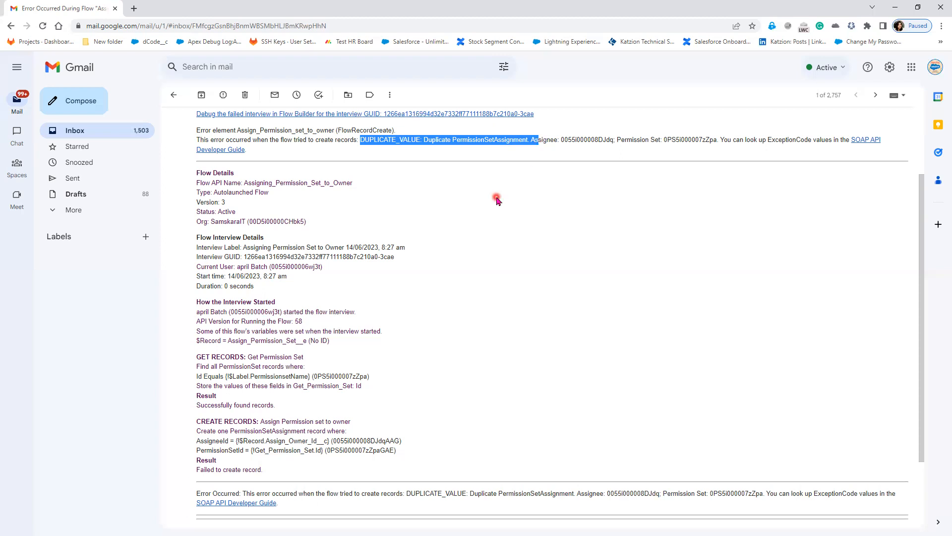
Highlight the duplicate PermissionSetAssignment error, then bring up the Assigning Permission Set to Owner - V3 flow.
{"action": "left_click", "coordinate": [433, 149]}
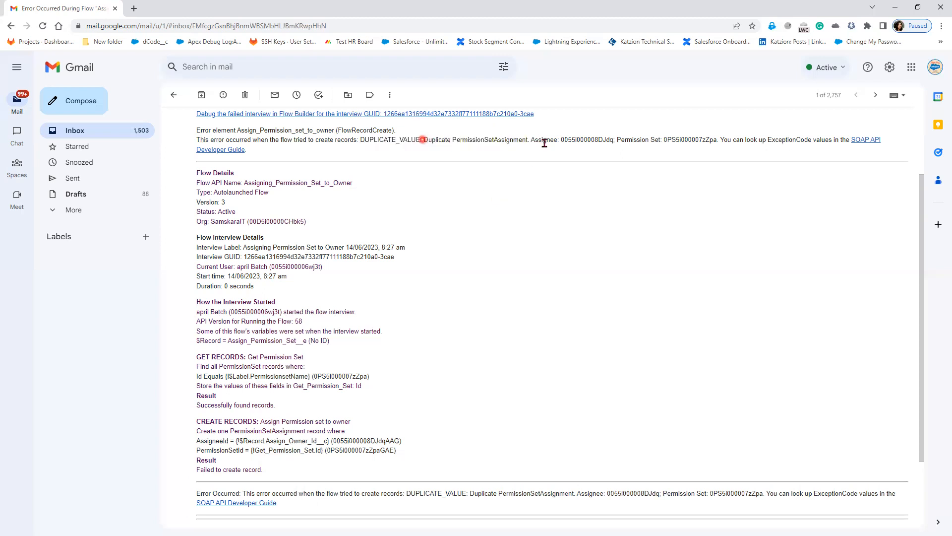
{"action": "left_click_drag", "start_coordinate": [422, 139], "coordinate": [546, 140]}
{"action": "scroll", "coordinate": [468, 362], "scroll_direction": "up", "scroll_amount": 2}
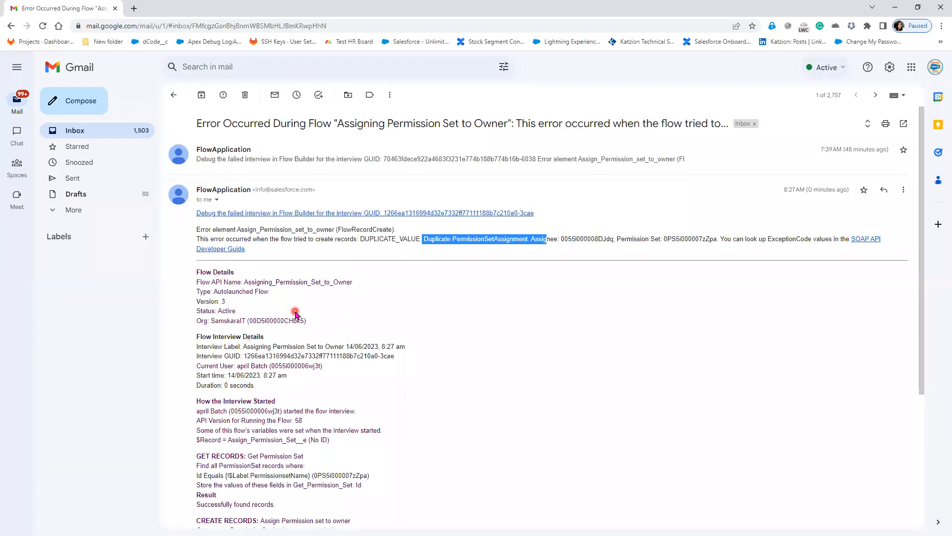
{"action": "left_click", "coordinate": [896, 7]}
{"action": "left_click", "coordinate": [278, 7]}
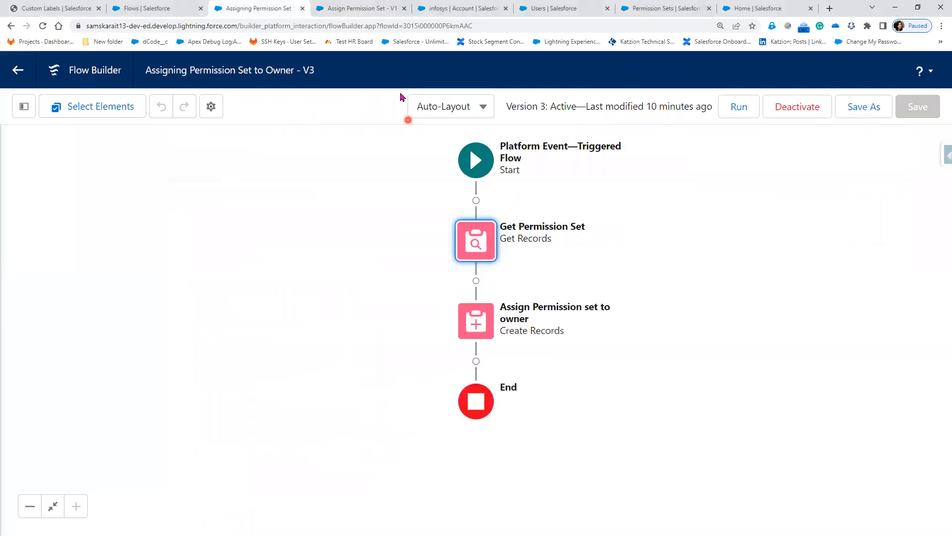
{"action": "left_click", "coordinate": [368, 10]}
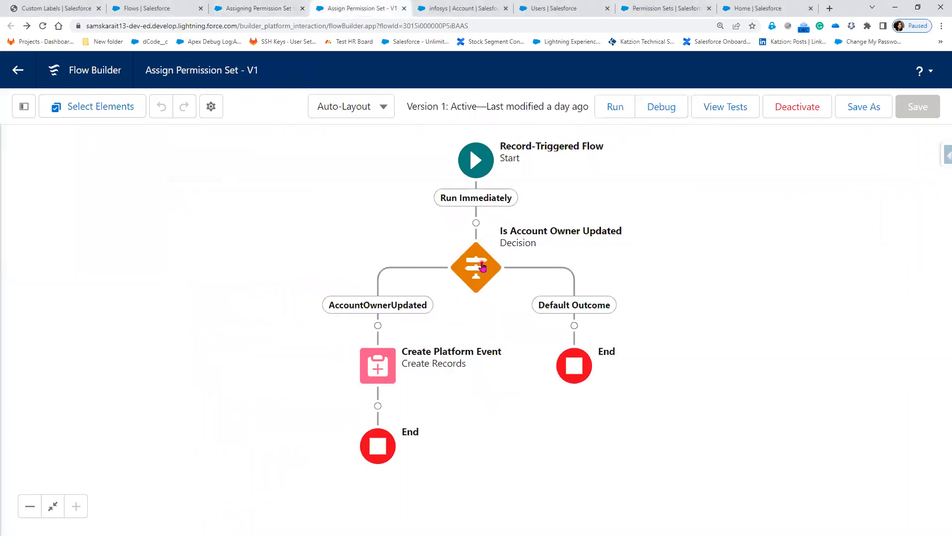
{"action": "double_click", "coordinate": [482, 263]}
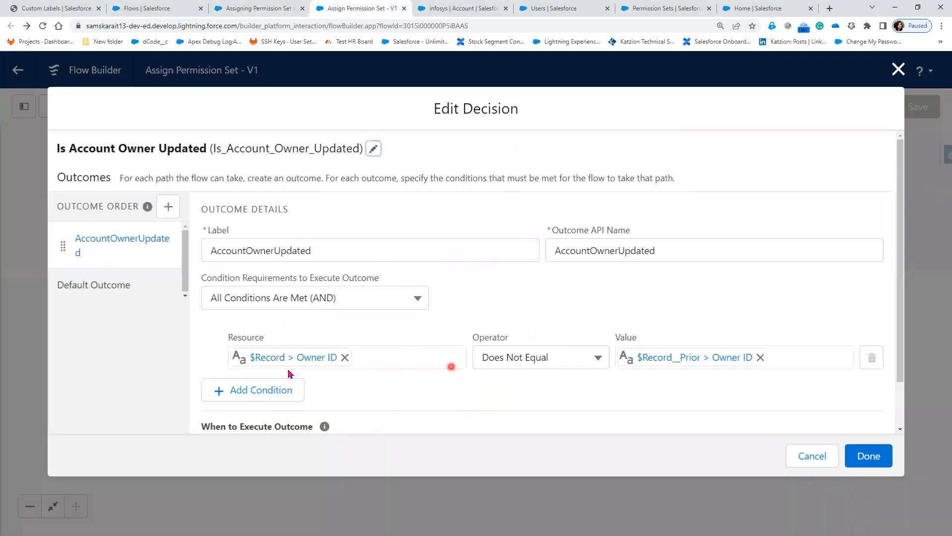
{"action": "left_click", "coordinate": [689, 365]}
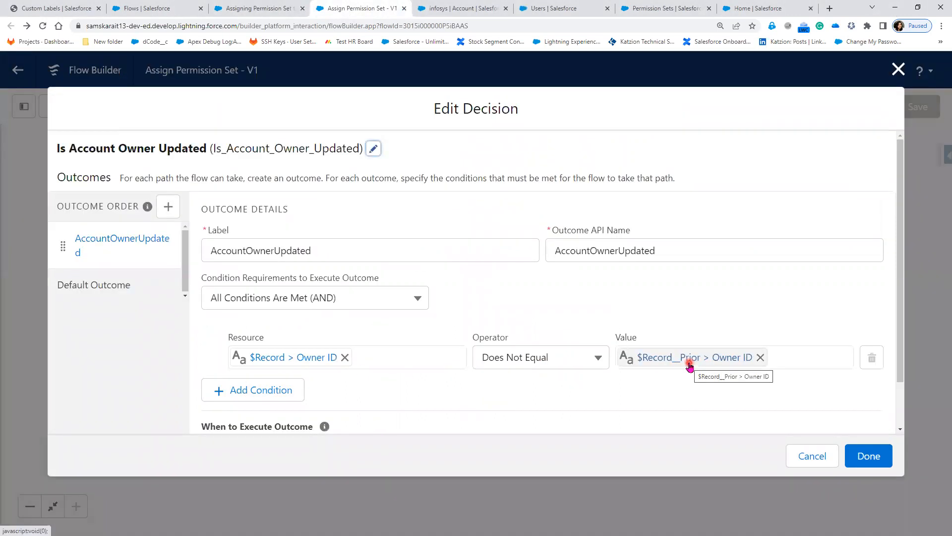
{"action": "left_click", "coordinate": [275, 389]}
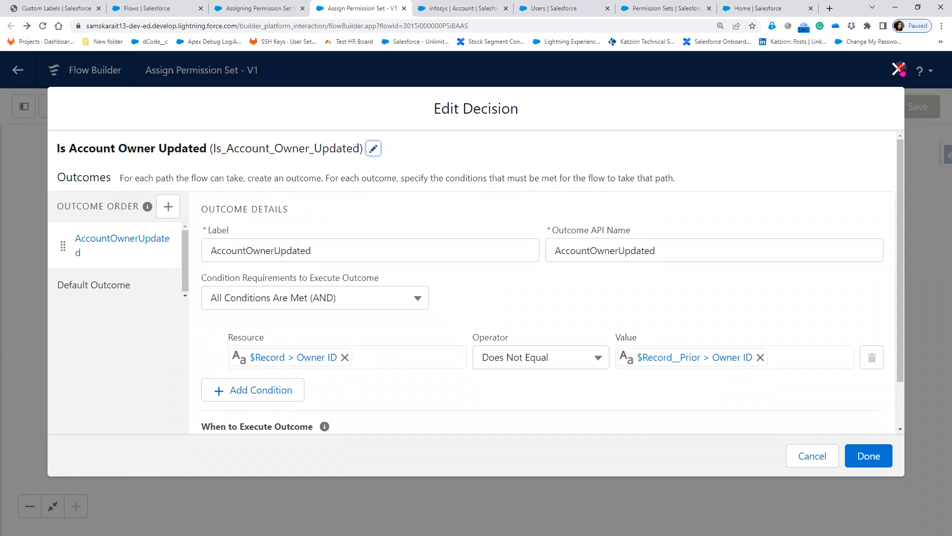
{"action": "left_click", "coordinate": [279, 7]}
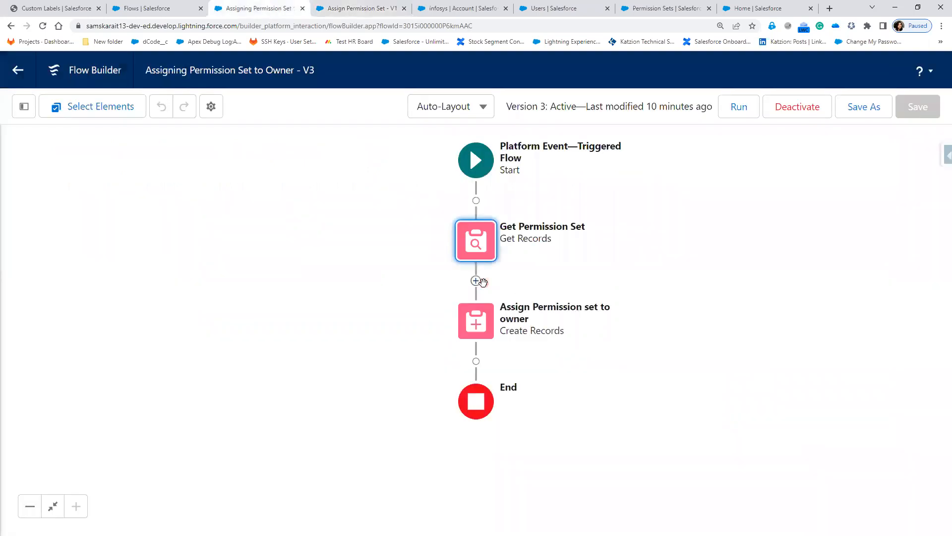
{"action": "left_click", "coordinate": [479, 322]}
{"action": "left_click", "coordinate": [456, 500]}
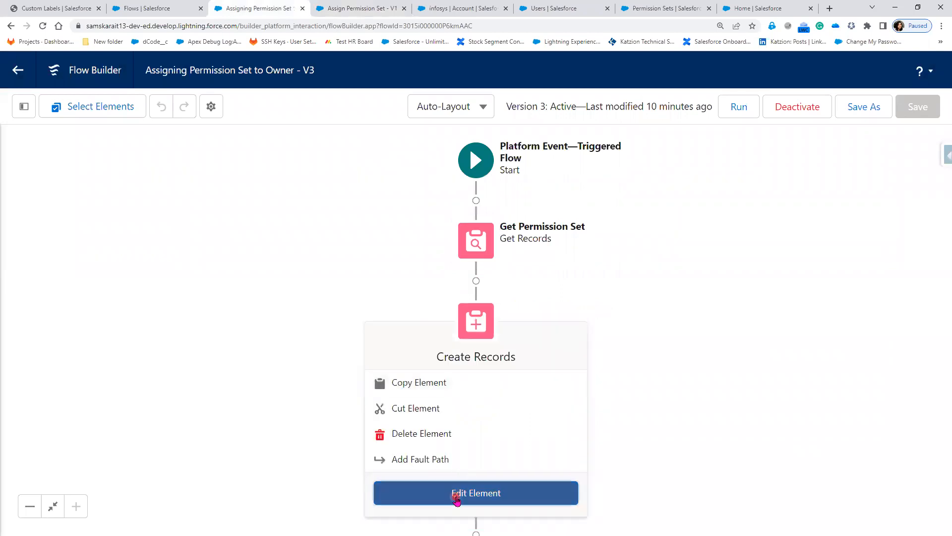
{"action": "scroll", "coordinate": [496, 383], "scroll_direction": "down", "scroll_amount": 2}
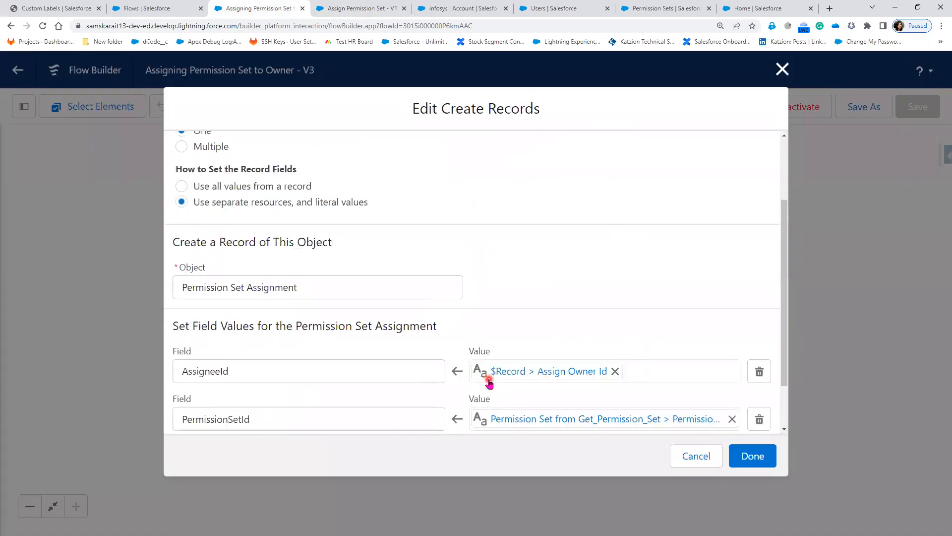
{"action": "scroll", "coordinate": [503, 383], "scroll_direction": "up", "scroll_amount": 1}
{"action": "scroll", "coordinate": [296, 355], "scroll_direction": "down", "scroll_amount": 2}
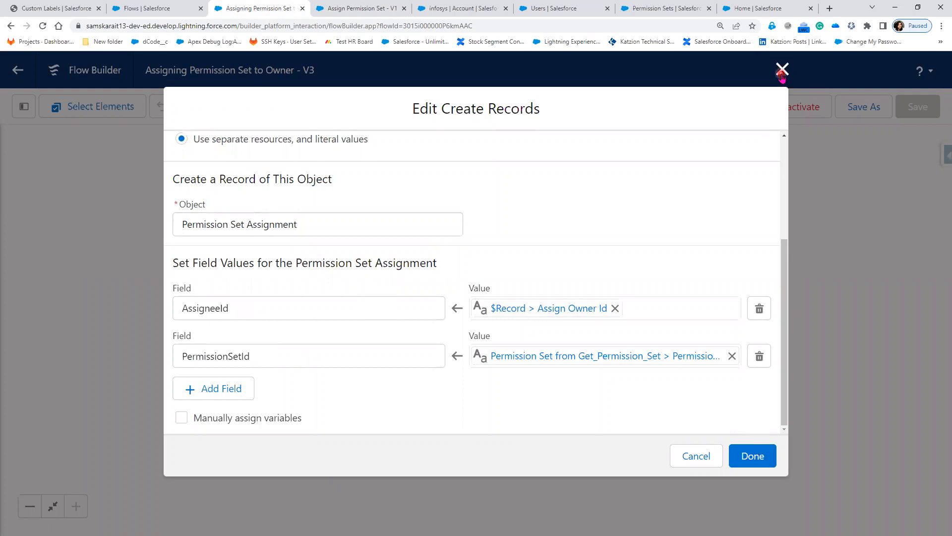
{"action": "left_click", "coordinate": [782, 70]}
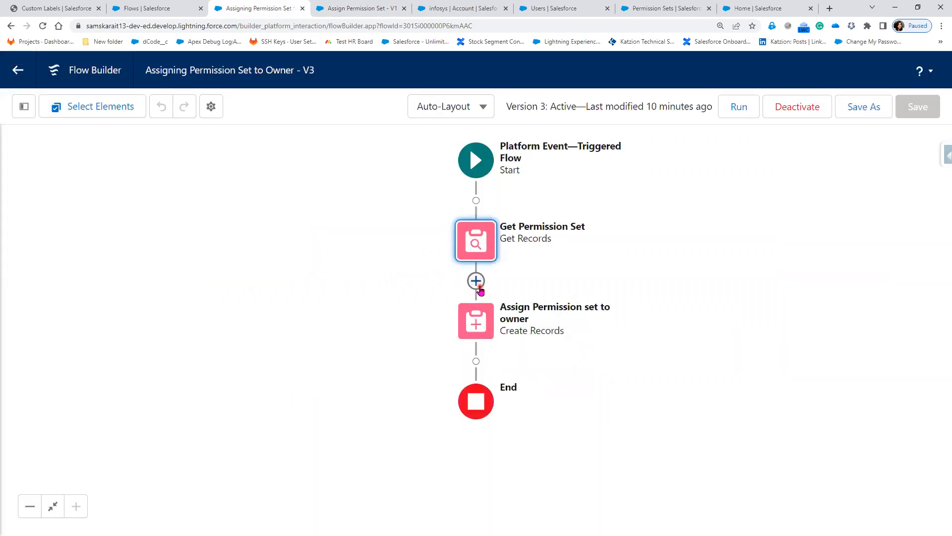
{"action": "left_click", "coordinate": [478, 285]}
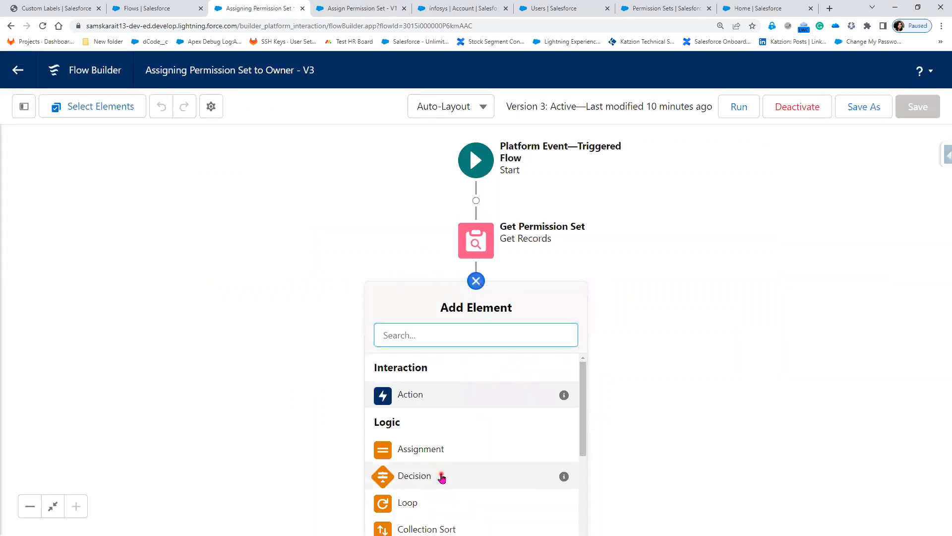
{"action": "left_click", "coordinate": [441, 477]}
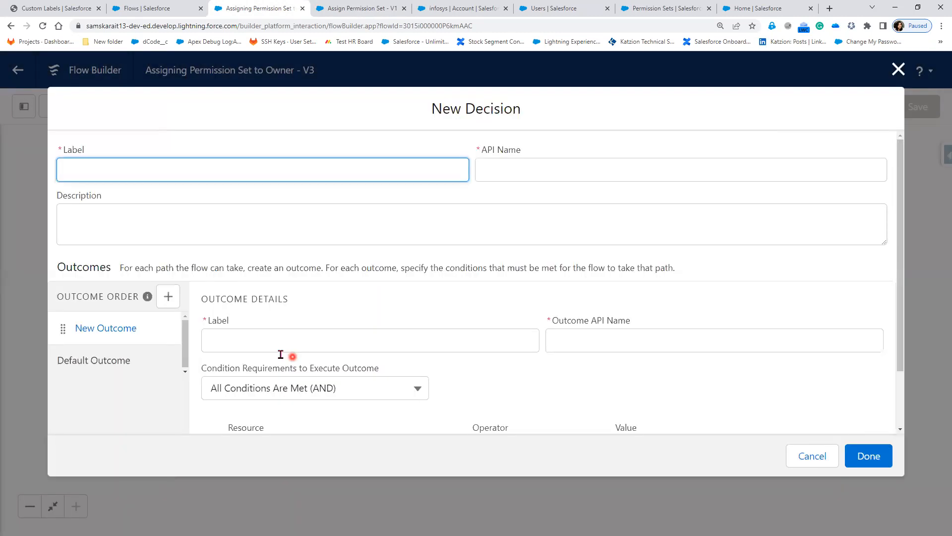
{"action": "scroll", "coordinate": [289, 387], "scroll_direction": "down", "scroll_amount": 2}
{"action": "left_click", "coordinate": [288, 379]}
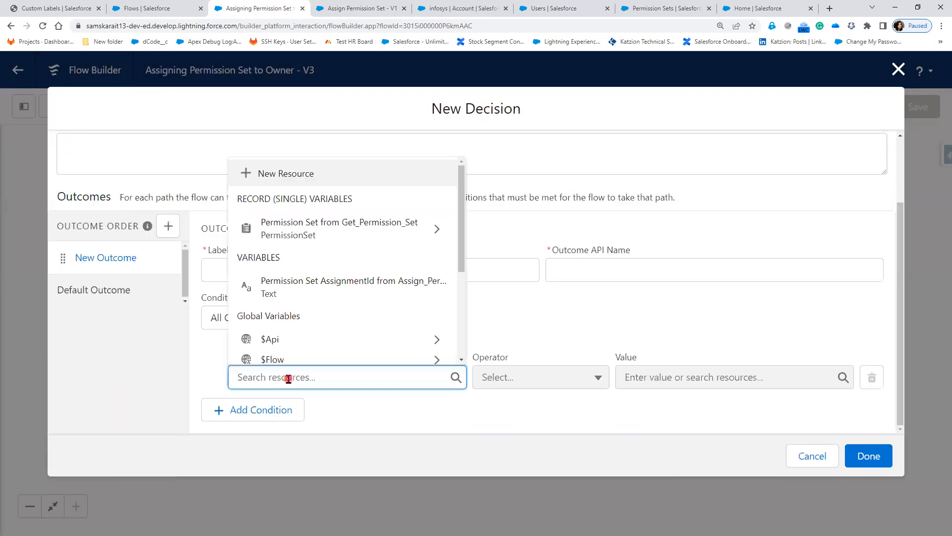
{"action": "left_click", "coordinate": [352, 236]}
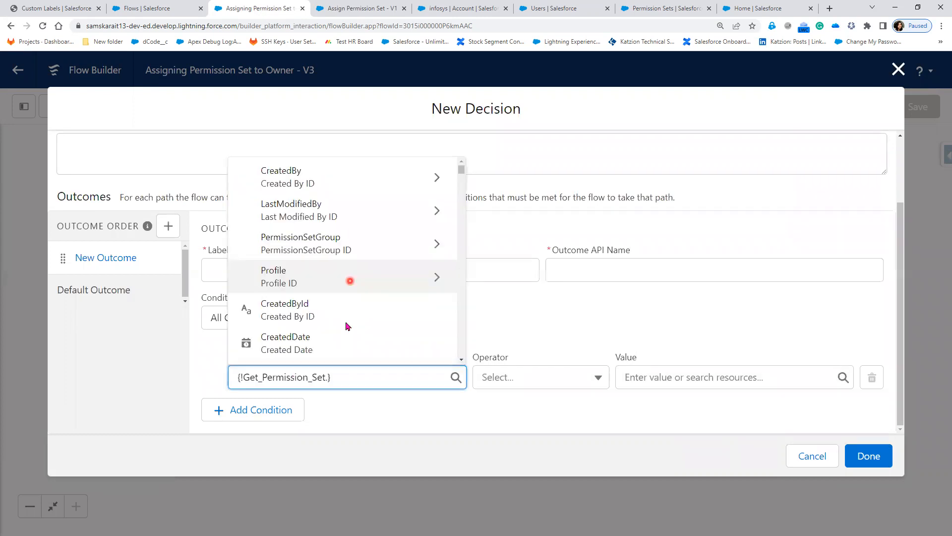
{"action": "scroll", "coordinate": [329, 339], "scroll_direction": "down", "scroll_amount": 2}
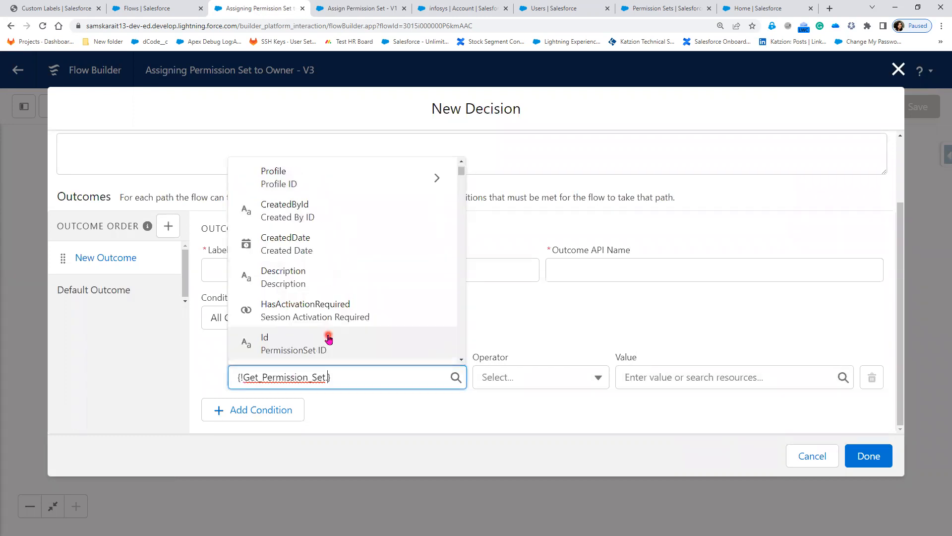
{"action": "left_click", "coordinate": [329, 339]}
{"action": "left_click", "coordinate": [523, 376]}
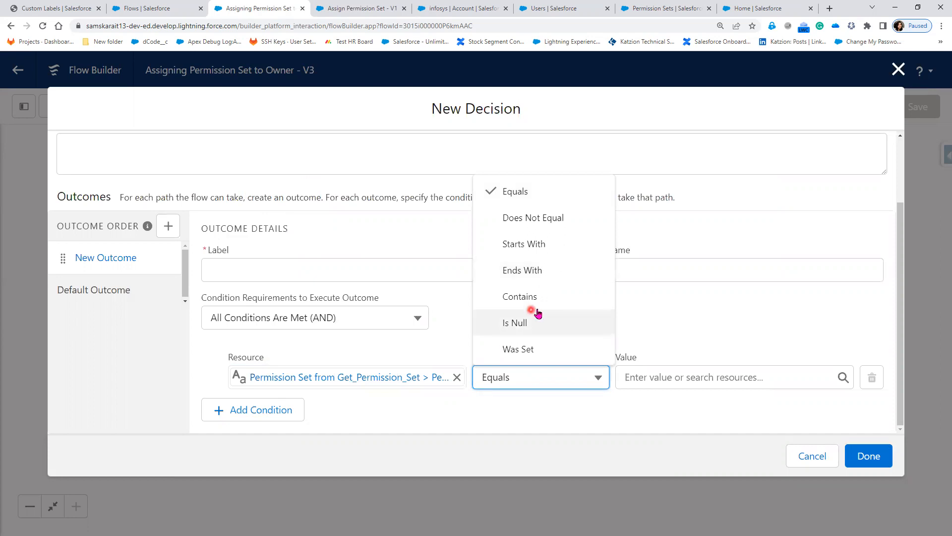
{"action": "left_click", "coordinate": [551, 224]}
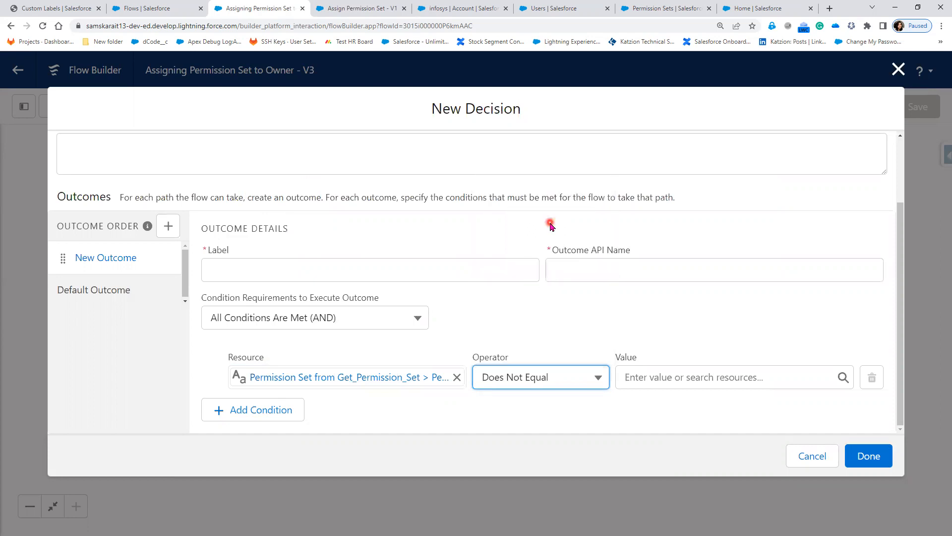
{"action": "left_click", "coordinate": [655, 377]}
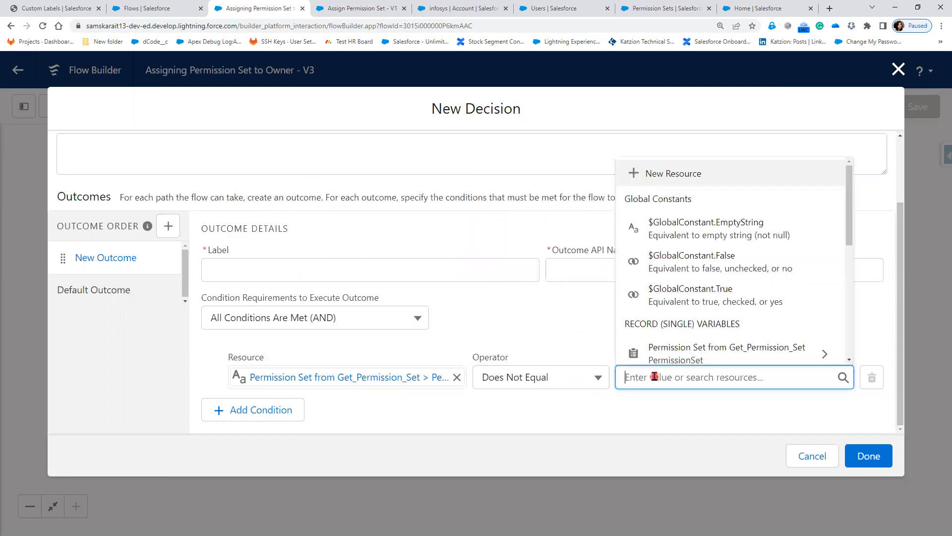
{"action": "left_click", "coordinate": [602, 414]}
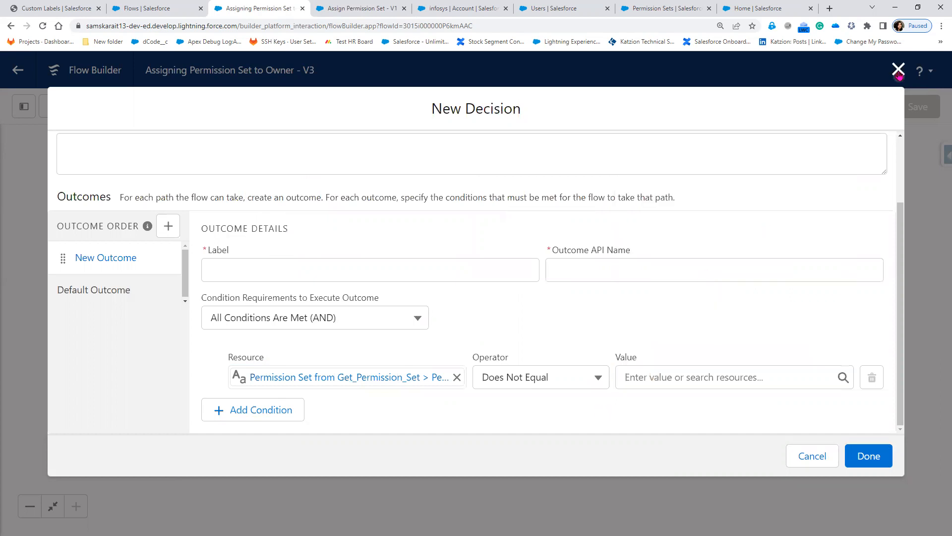
{"action": "key", "text": "Escape"}
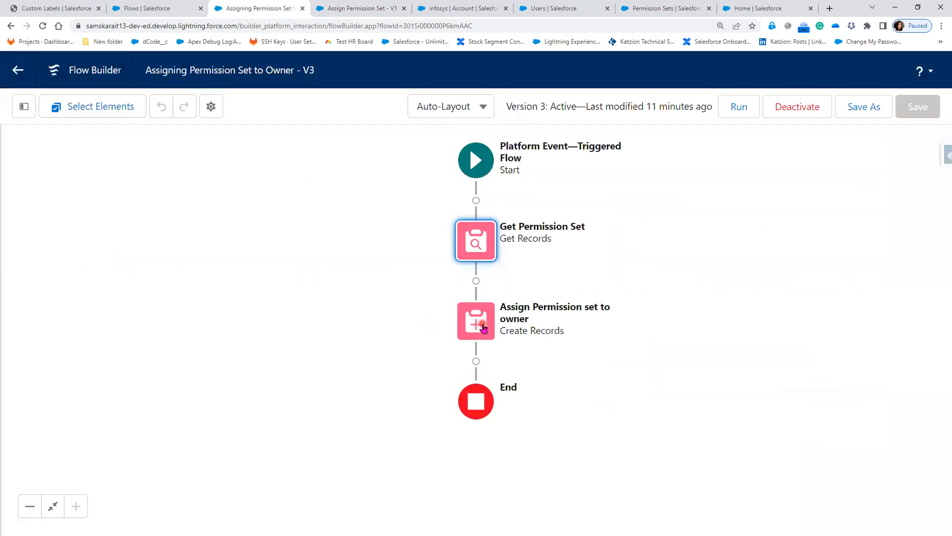
{"action": "double_click", "coordinate": [483, 328]}
{"action": "scroll", "coordinate": [519, 369], "scroll_direction": "down", "scroll_amount": 3}
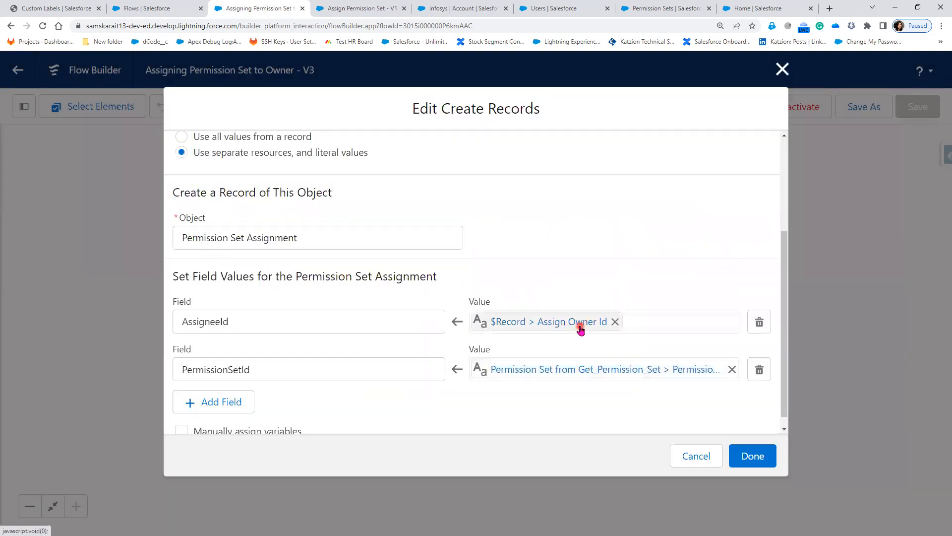
{"action": "left_click", "coordinate": [783, 71]}
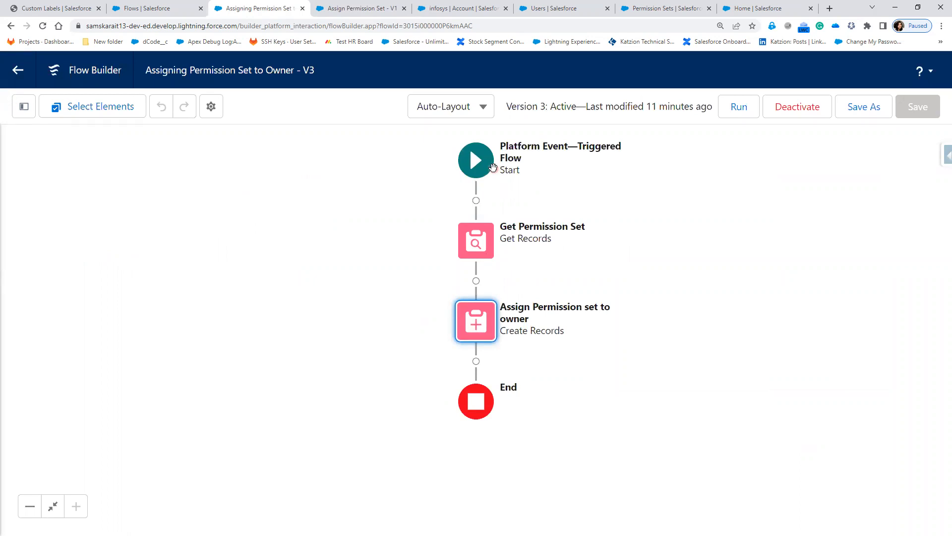
{"action": "left_click", "coordinate": [476, 329]}
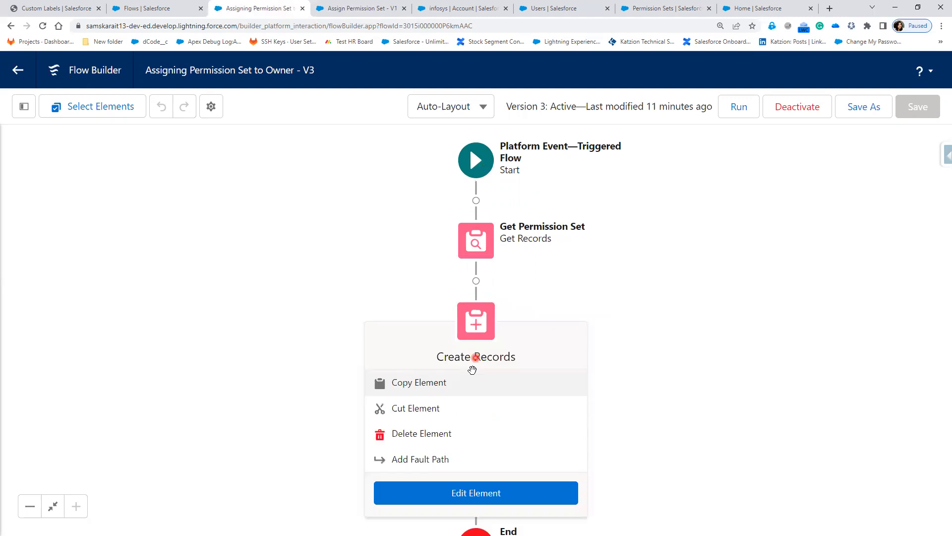
{"action": "left_click", "coordinate": [470, 496]}
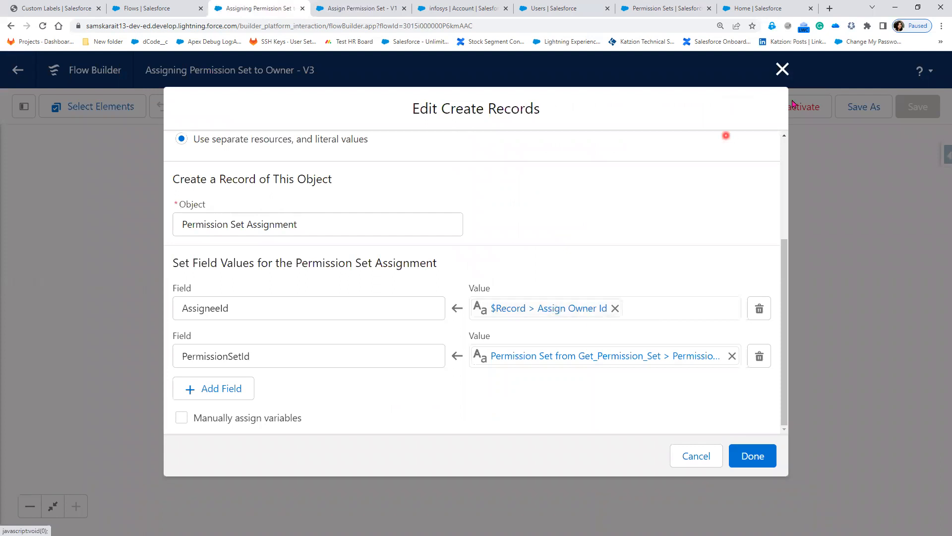
{"action": "left_click", "coordinate": [784, 69]}
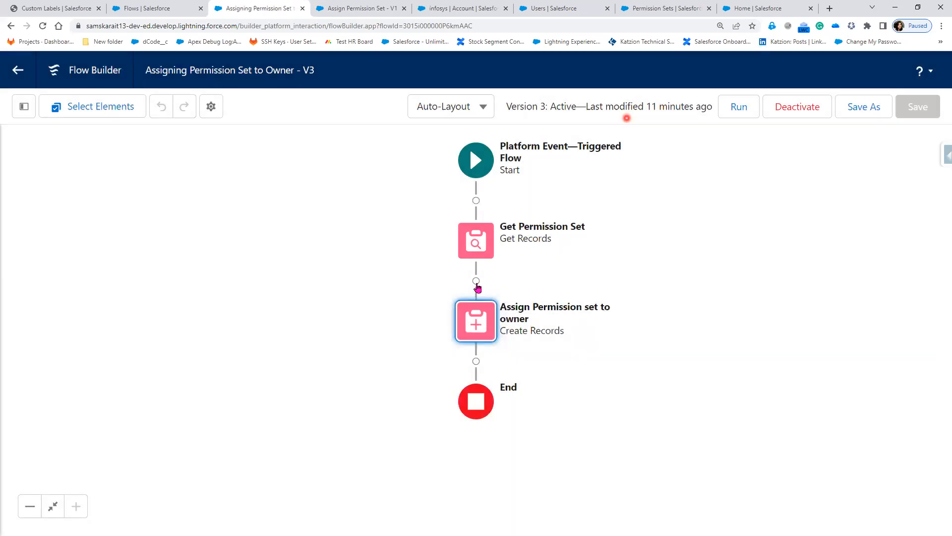
{"action": "left_click", "coordinate": [476, 281]}
{"action": "scroll", "coordinate": [462, 471], "scroll_direction": "down", "scroll_amount": 1}
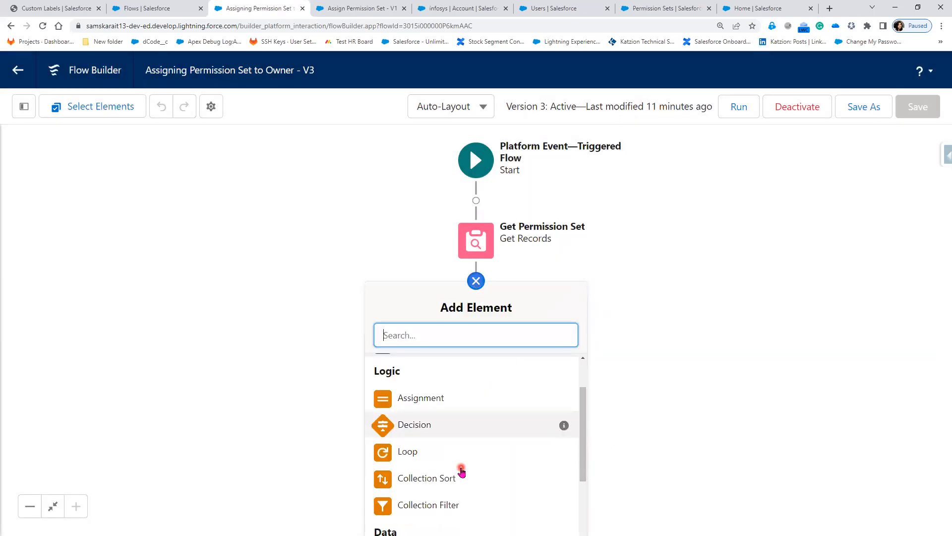
{"action": "scroll", "coordinate": [461, 471], "scroll_direction": "down", "scroll_amount": 2}
{"action": "left_click", "coordinate": [164, 359]}
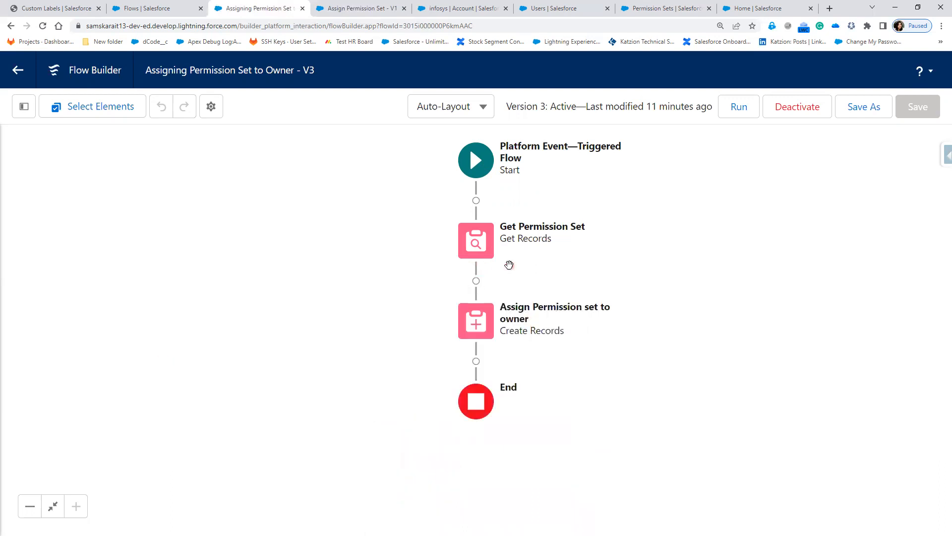
{"action": "left_click", "coordinate": [483, 324]}
{"action": "left_click", "coordinate": [511, 299]}
{"action": "left_click", "coordinate": [513, 291]}
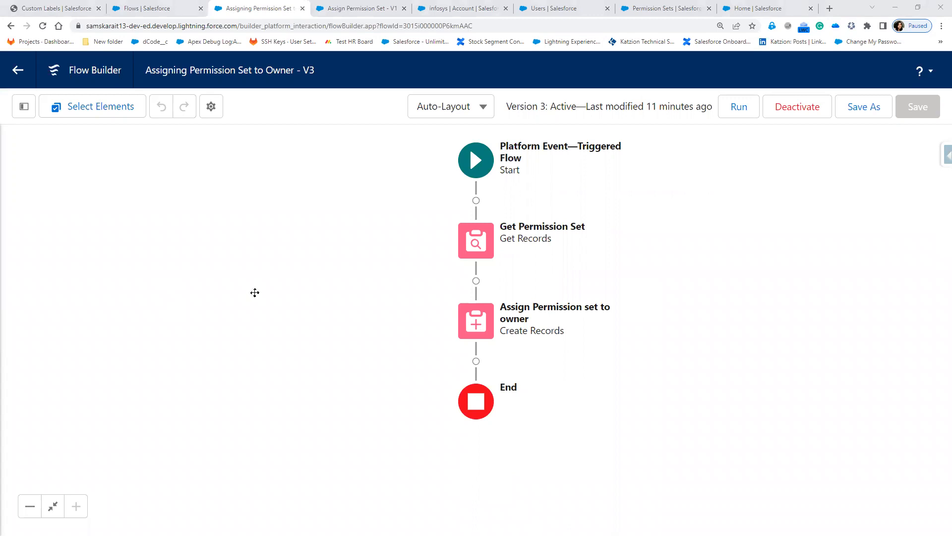
Type the three-line note 'Get Element', 'Owner Id --, Permision set Assigned =3', 'any permissionset!=get permissionset.Id'.
{"action": "type", "text": "Get Ele"}
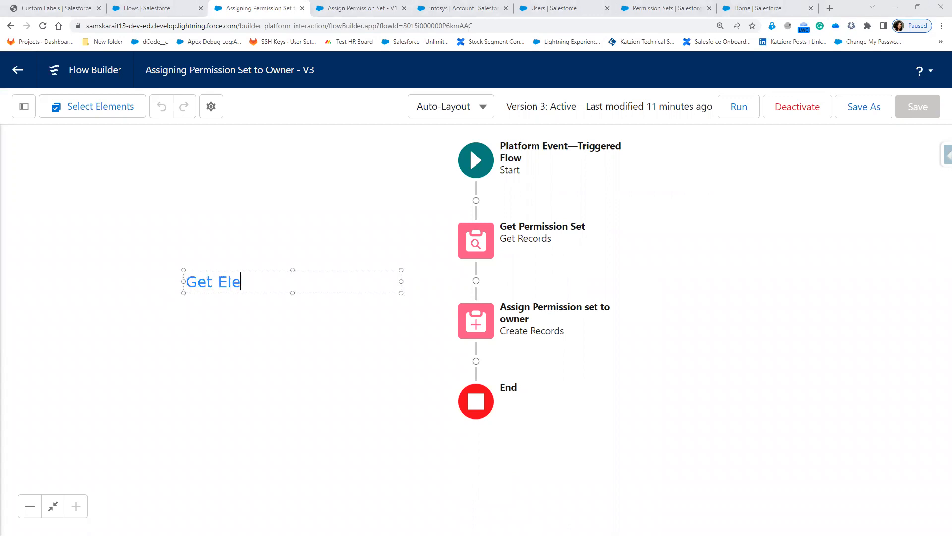
{"action": "type", "text": "ment"}
{"action": "key", "text": "Return"}
{"action": "key", "text": "Return"}
{"action": "type", "text": "Owner "}
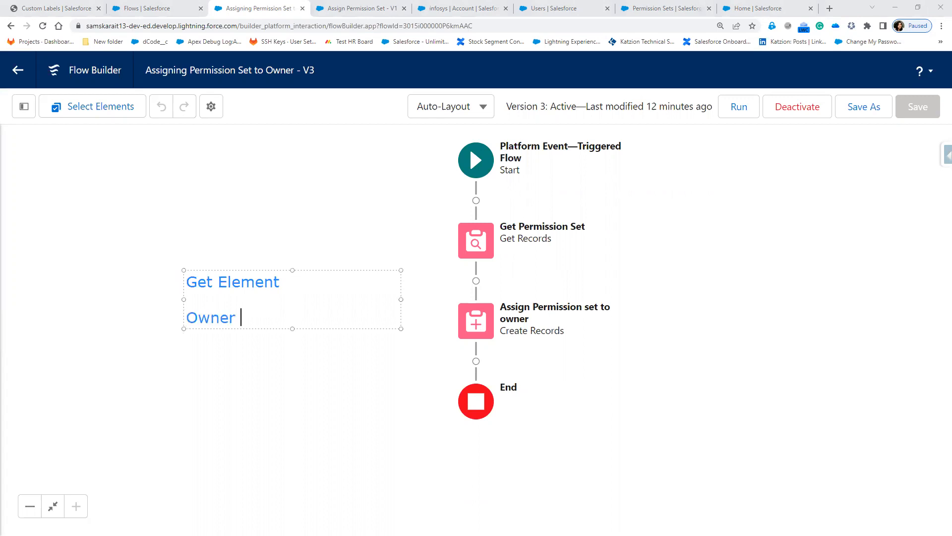
{"action": "type", "text": "Id "}
{"action": "type", "text": "-"}
{"action": "type", "text": "-"}
{"action": "type", "text": ","}
{"action": "type", "text": " P"}
{"action": "type", "text": "er"}
{"action": "type", "text": "misi"}
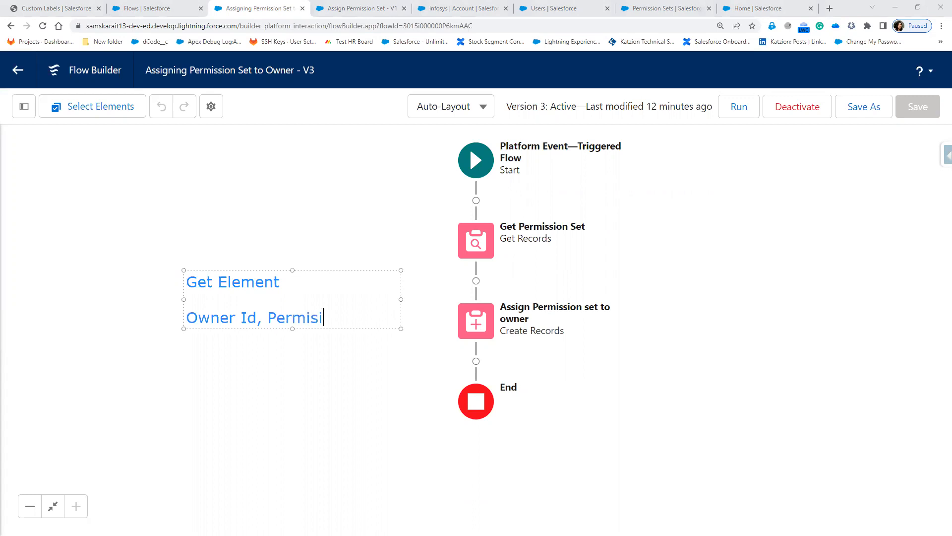
{"action": "type", "text": "on set Assigned"}
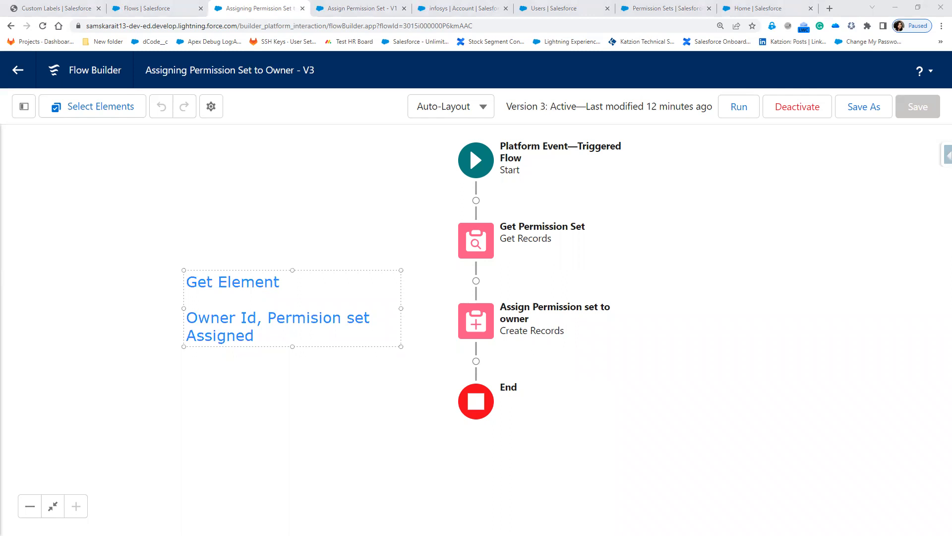
{"action": "type", "text": " =3"}
{"action": "key", "text": "Return"}
{"action": "key", "text": "Return"}
{"action": "type", "text": "any permission"}
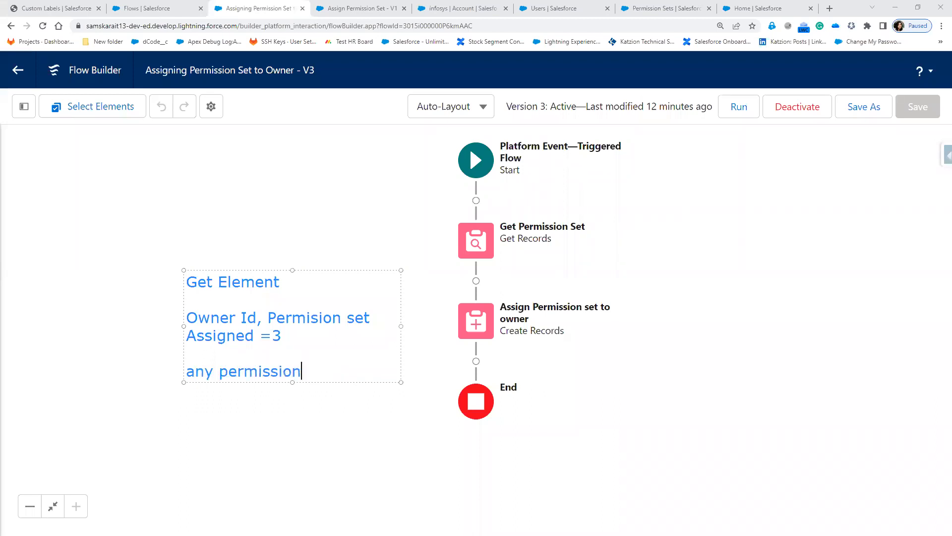
{"action": "type", "text": "set"}
{"action": "key", "text": "Left"}
{"action": "key", "text": "Left"}
{"action": "key", "text": "Left"}
{"action": "key", "text": "Left"}
{"action": "key", "text": "Right"}
{"action": "key", "text": "Right"}
{"action": "key", "text": "Right"}
{"action": "type", "text": "!=get"}
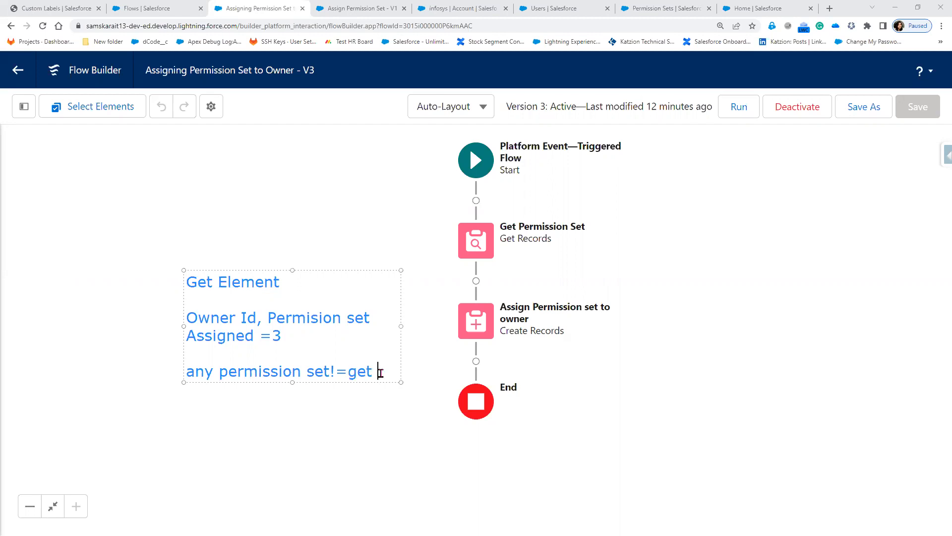
{"action": "type", "text": " permission"}
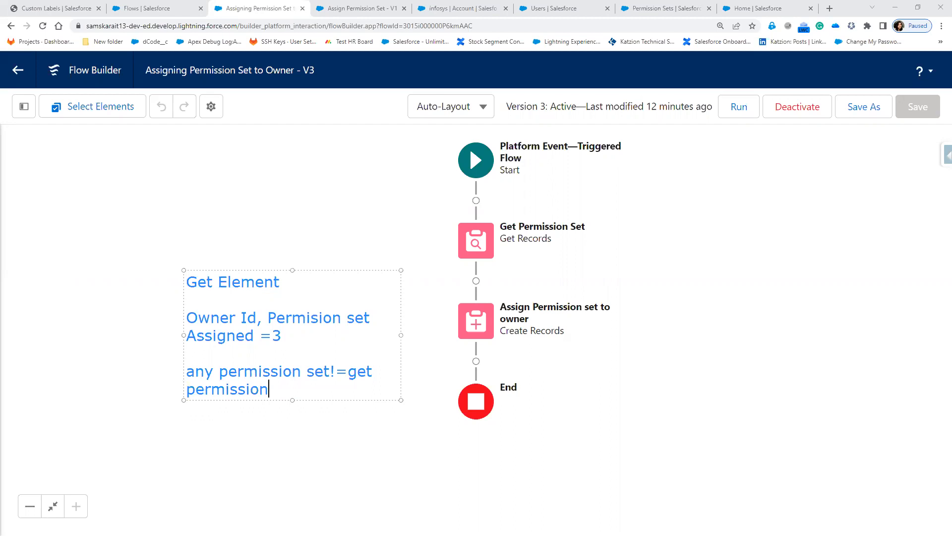
{"action": "type", "text": "set.Id"}
Draw a box around the Get Element note and a diamond around the permission set condition.
{"action": "left_click", "coordinate": [585, 374]}
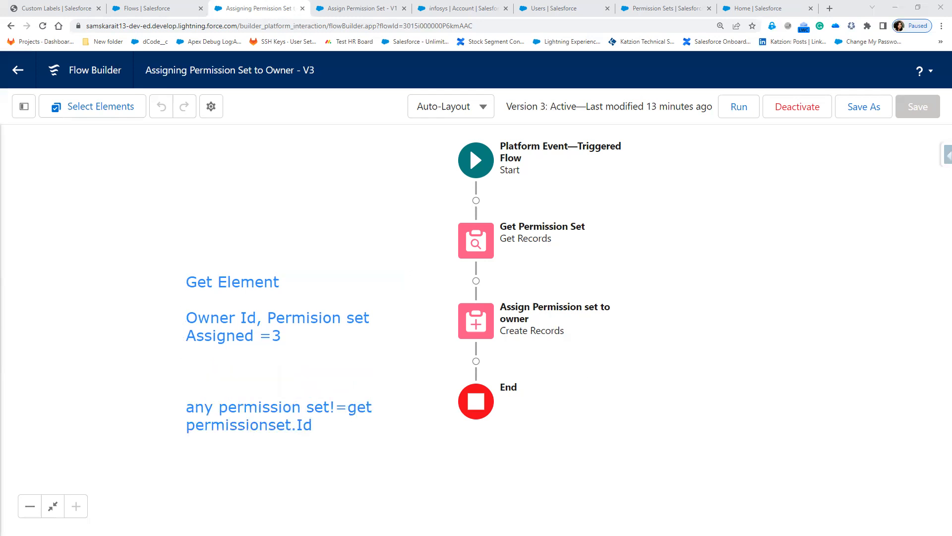
{"action": "mouse_move", "coordinate": [169, 260]}
{"action": "left_mouse_down"}
{"action": "mouse_move", "coordinate": [329, 350]}
{"action": "mouse_move", "coordinate": [393, 349]}
{"action": "left_mouse_up"}
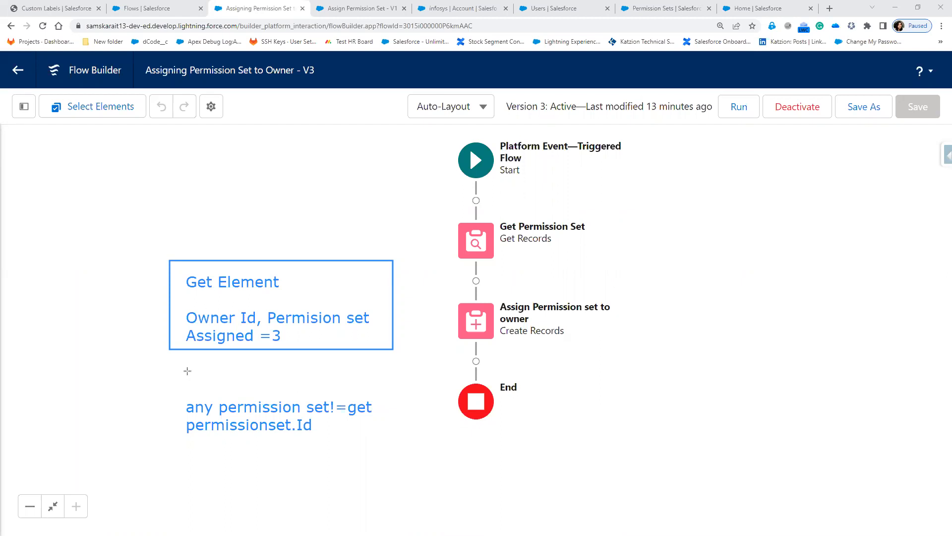
{"action": "left_click_drag", "start_coordinate": [167, 366], "coordinate": [409, 464]}
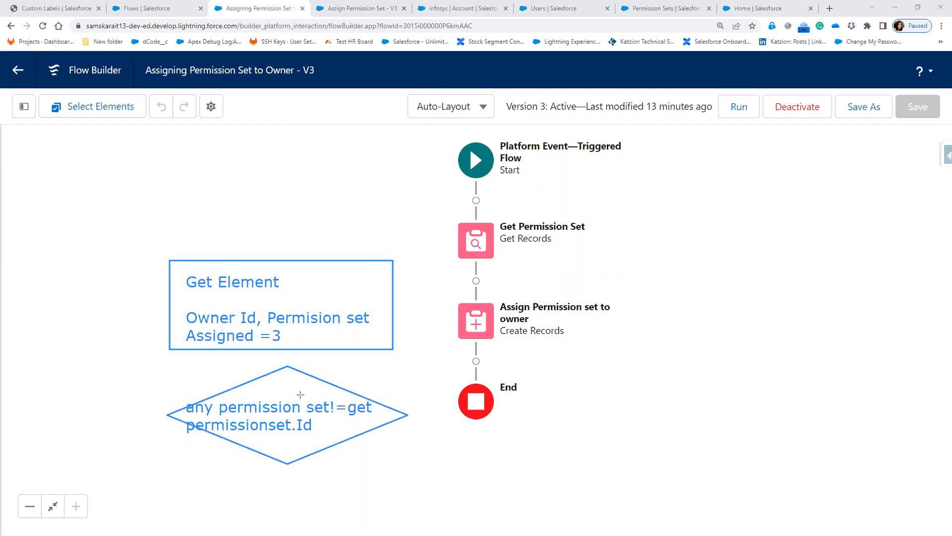
Sketch connectors into the diamond, left and right branches, a 'yes' label and a loop to the assign step.
{"action": "left_click_drag", "start_coordinate": [288, 395], "coordinate": [304, 395]}
{"action": "left_click_drag", "start_coordinate": [284, 347], "coordinate": [286, 366]}
{"action": "left_click_drag", "start_coordinate": [407, 416], "coordinate": [423, 414]}
{"action": "mouse_move", "coordinate": [168, 414]}
{"action": "left_mouse_down"}
{"action": "mouse_move", "coordinate": [138, 424]}
{"action": "mouse_move", "coordinate": [136, 445]}
{"action": "left_mouse_up"}
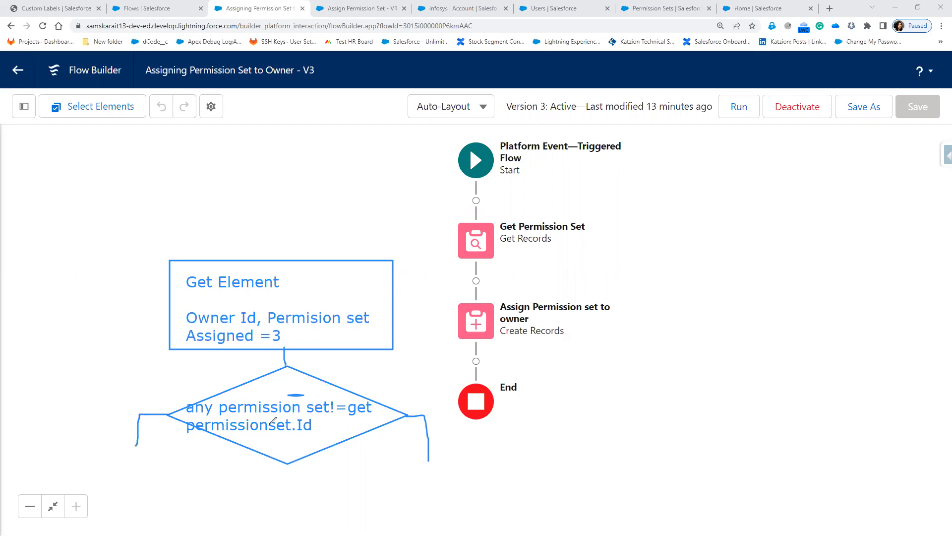
{"action": "left_click_drag", "start_coordinate": [85, 406], "coordinate": [92, 415]}
{"action": "mouse_move", "coordinate": [100, 399]}
{"action": "left_mouse_down"}
{"action": "mouse_move", "coordinate": [89, 427]}
{"action": "mouse_move", "coordinate": [100, 415]}
{"action": "mouse_move", "coordinate": [130, 425]}
{"action": "mouse_move", "coordinate": [199, 526]}
{"action": "mouse_move", "coordinate": [297, 534]}
{"action": "mouse_move", "coordinate": [485, 338]}
{"action": "left_mouse_up"}
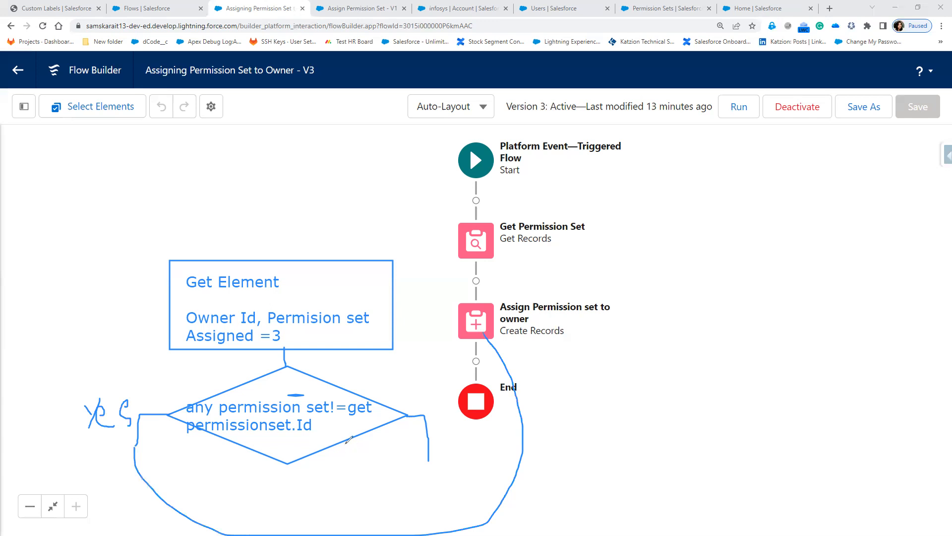
{"action": "mouse_move", "coordinate": [427, 484]}
{"action": "left_mouse_down"}
{"action": "mouse_move", "coordinate": [440, 464]}
{"action": "mouse_move", "coordinate": [447, 472]}
{"action": "mouse_move", "coordinate": [430, 459]}
{"action": "mouse_move", "coordinate": [433, 484]}
{"action": "mouse_move", "coordinate": [433, 476]}
{"action": "left_mouse_up"}
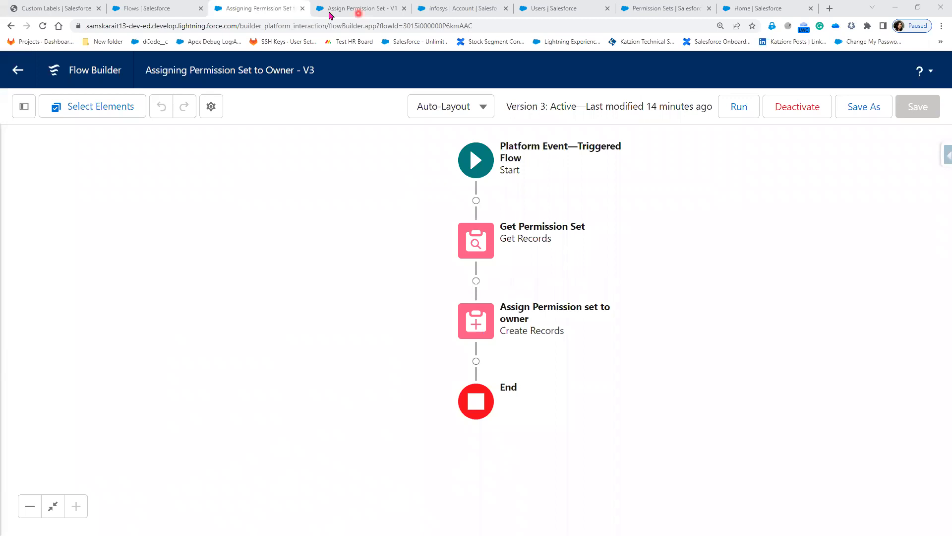
Close both flow builder tabs and start a new Autolaunched Flow (No Trigger).
{"action": "left_click", "coordinate": [157, 9]}
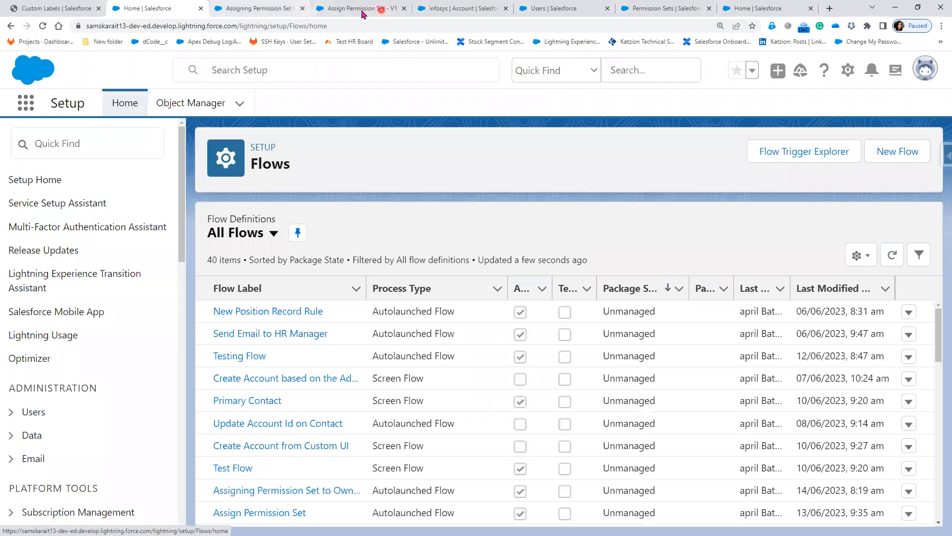
{"action": "left_click", "coordinate": [302, 9]}
{"action": "left_click", "coordinate": [303, 9]}
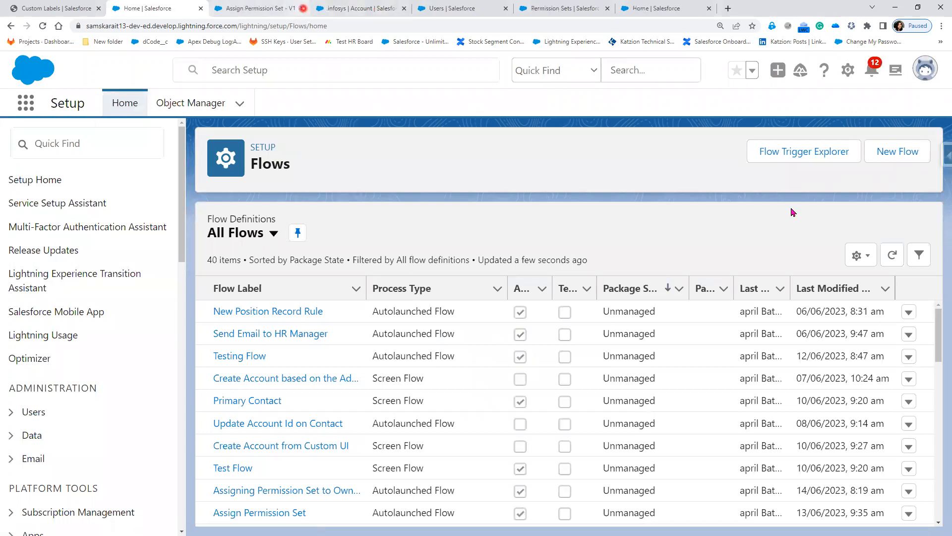
{"action": "left_click", "coordinate": [901, 154]}
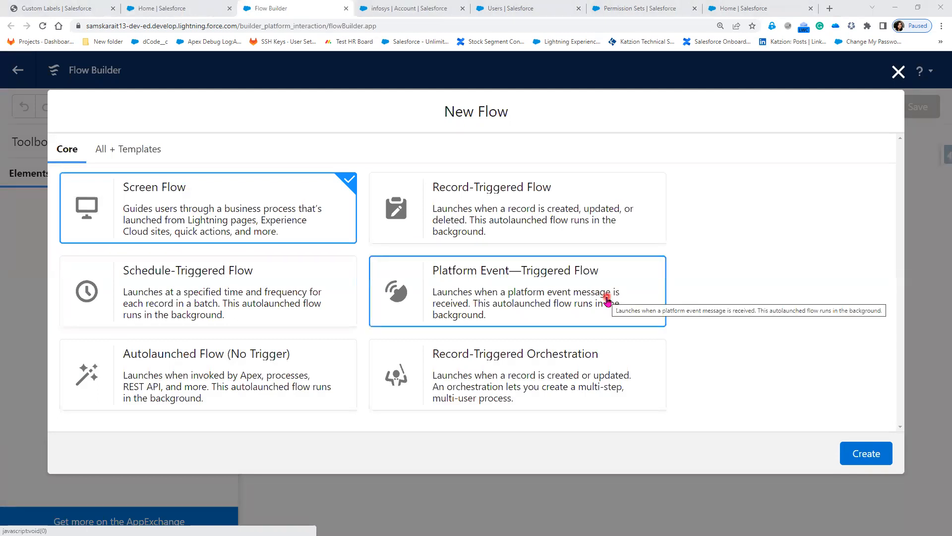
{"action": "left_click", "coordinate": [285, 391]}
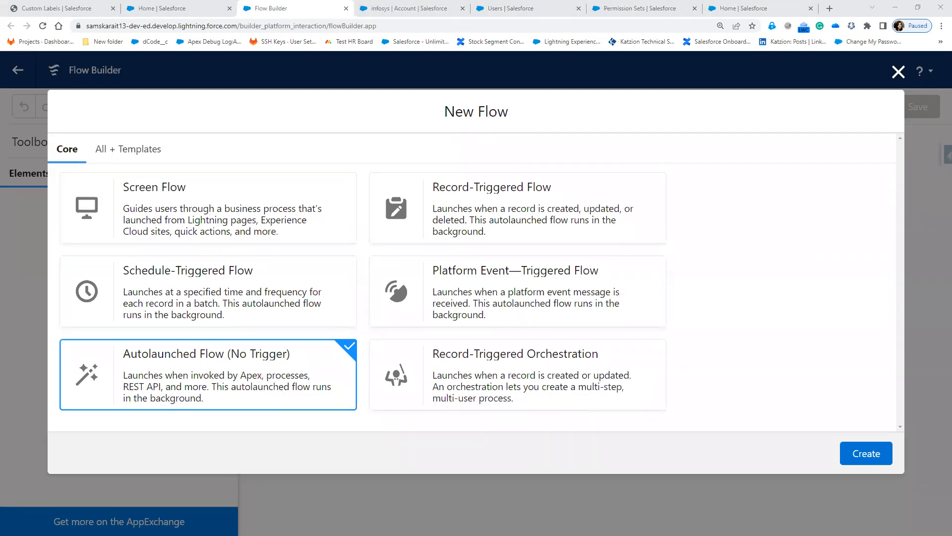
{"action": "key", "text": "alt+Tab"}
{"action": "scroll", "coordinate": [194, 233], "scroll_direction": "down", "scroll_amount": 6}
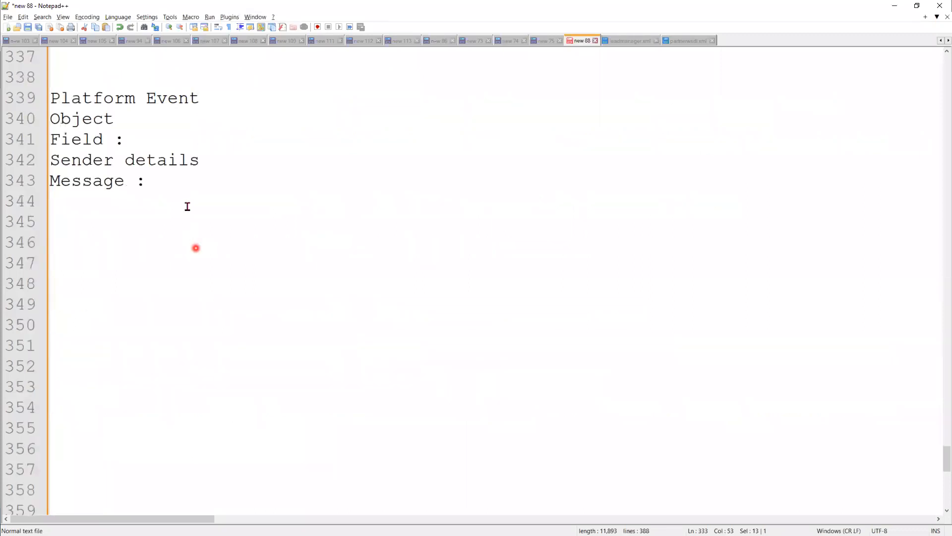
Add the note 'Auto Laaunched Flow(No Trigger) --> Somebody has to call this flow' followed by 'Button Click,'.
{"action": "left_click", "coordinate": [207, 283]}
{"action": "scroll", "coordinate": [209, 291], "scroll_direction": "down", "scroll_amount": 3}
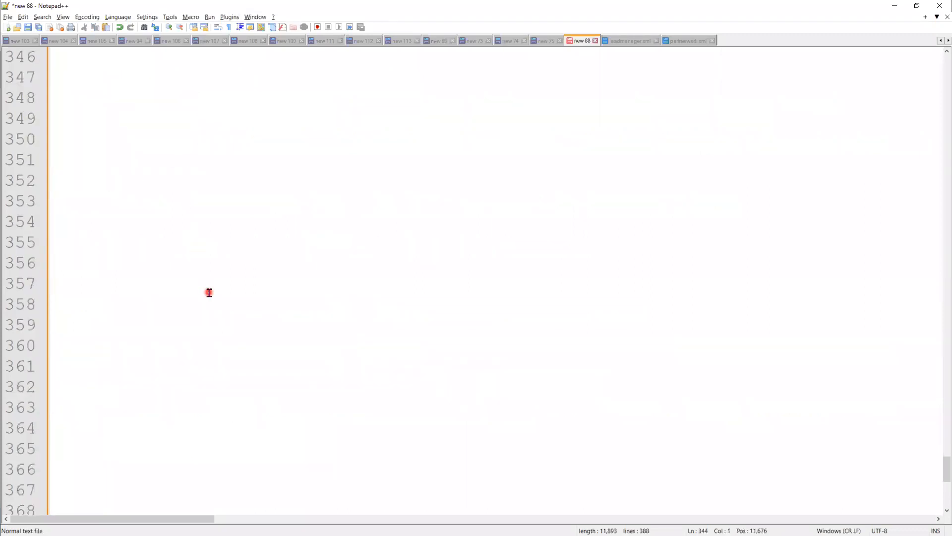
{"action": "key", "text": "Return"}
{"action": "key", "text": "Return"}
{"action": "key", "text": "Return"}
{"action": "key", "text": "Return"}
{"action": "type", "text": "Auto"}
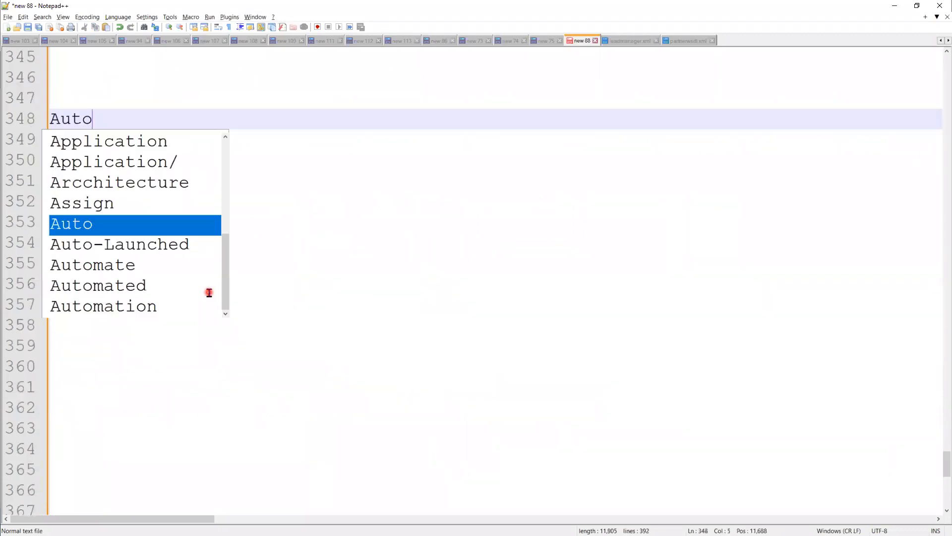
{"action": "type", "text": " Laaunche"}
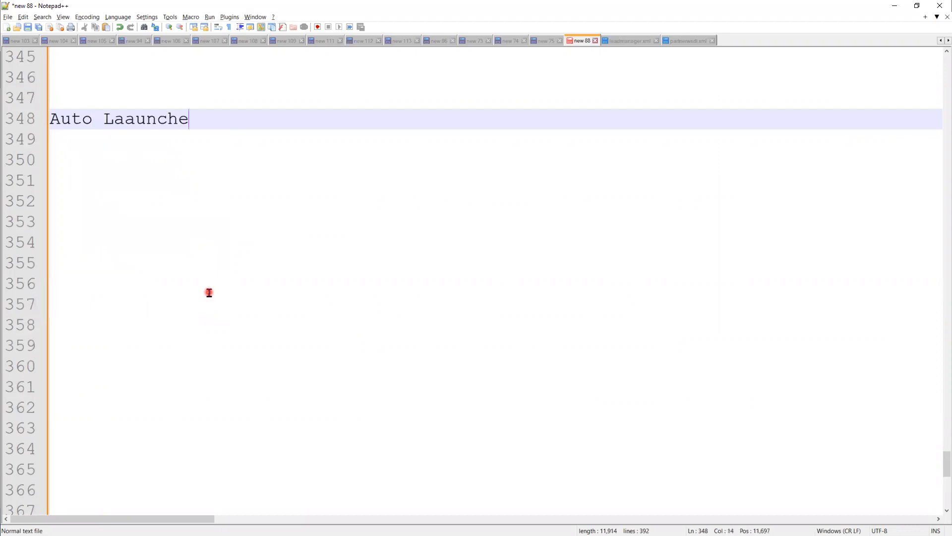
{"action": "type", "text": "d Flow(No"}
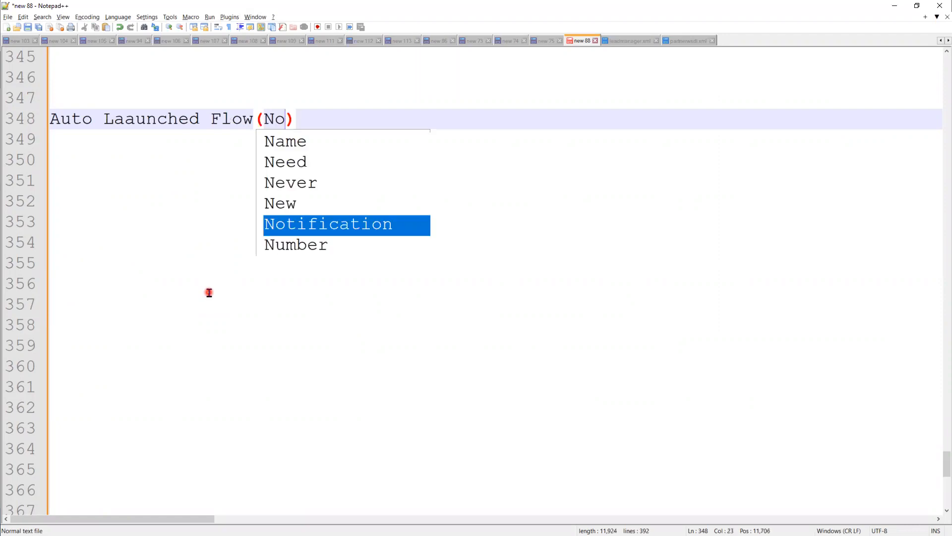
{"action": "type", "text": " Trigger"}
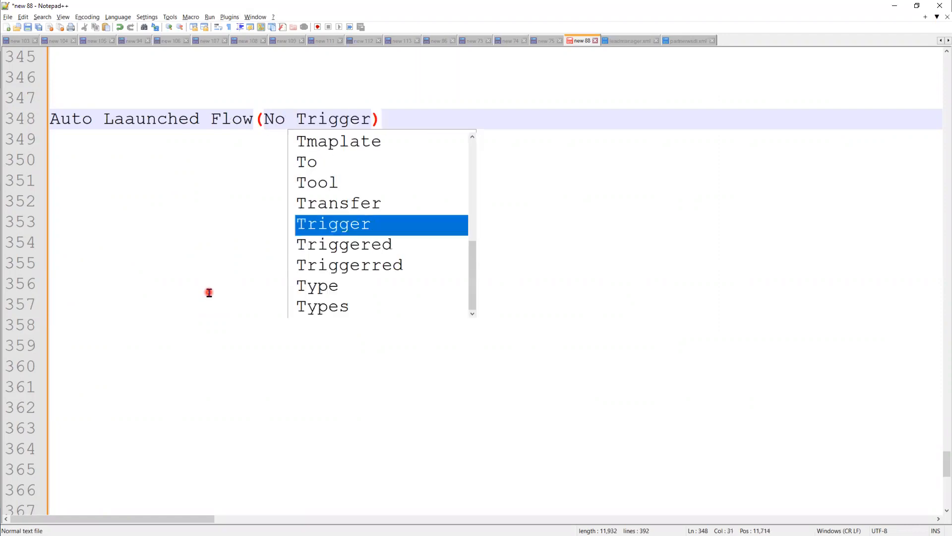
{"action": "type", "text": ") -->"}
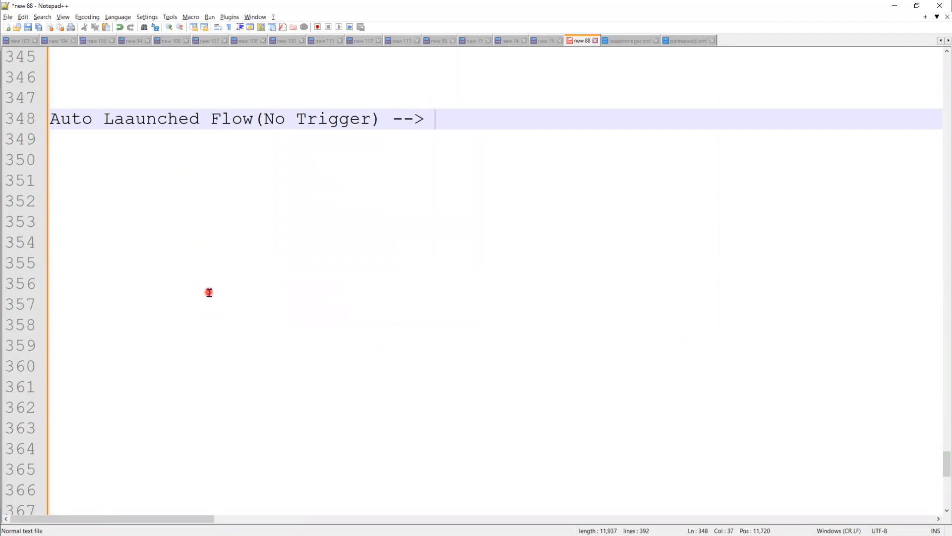
{"action": "type", "text": " Somebody"}
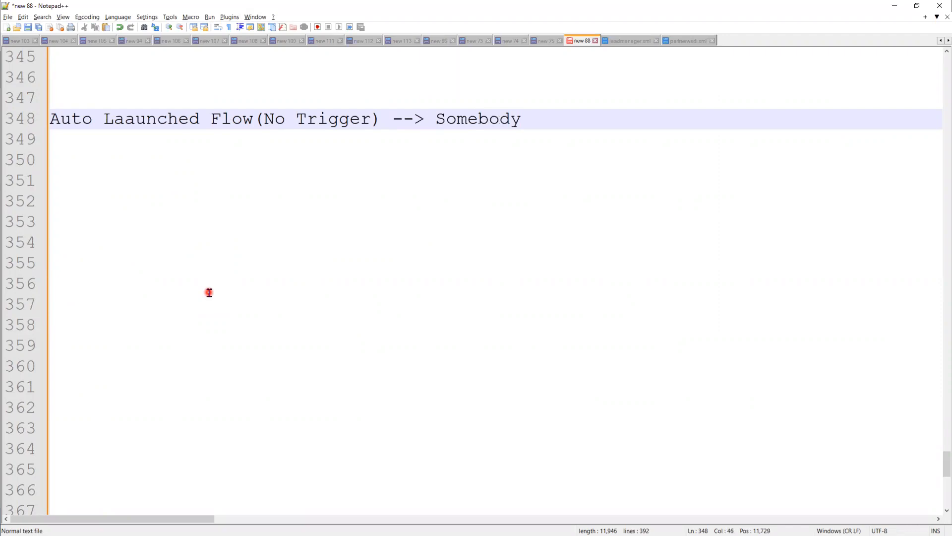
{"action": "type", "text": " has t"}
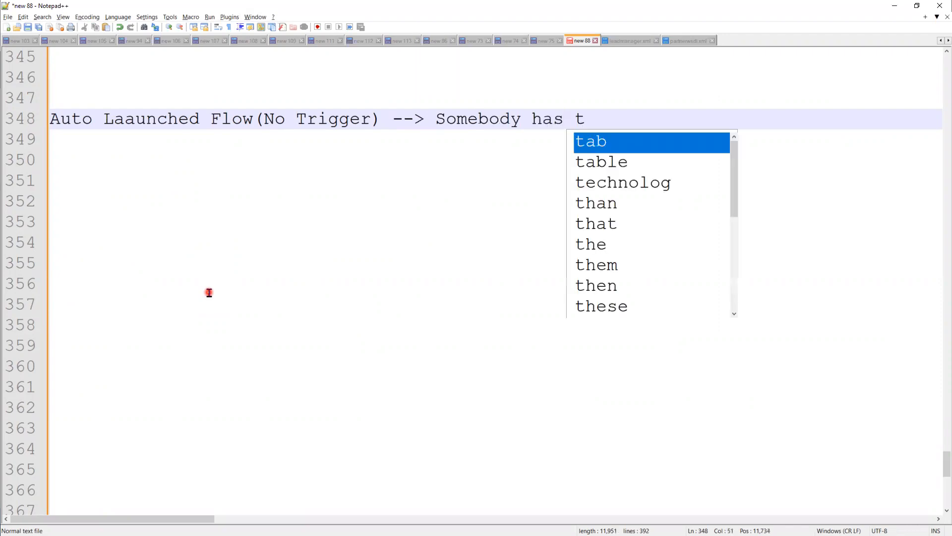
{"action": "type", "text": "o call this f"}
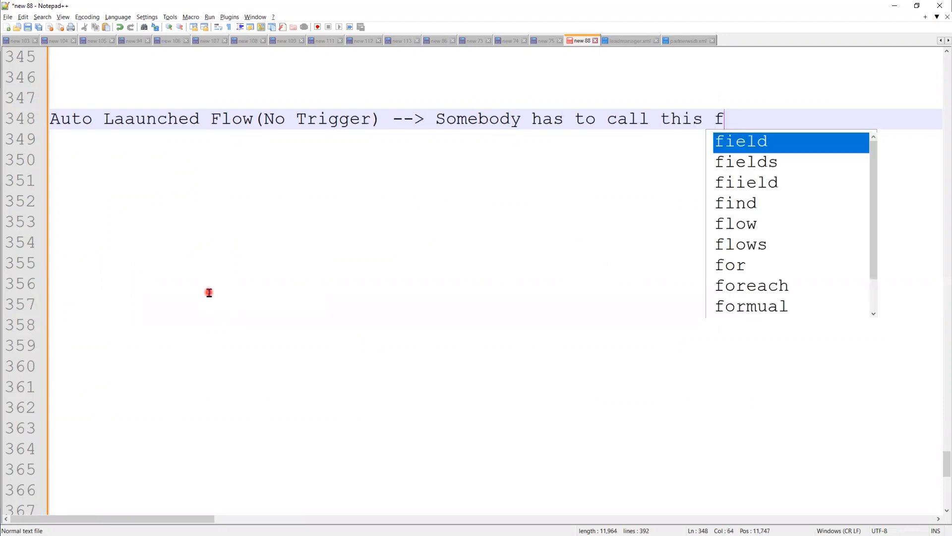
{"action": "type", "text": "low"}
{"action": "key", "text": "Return"}
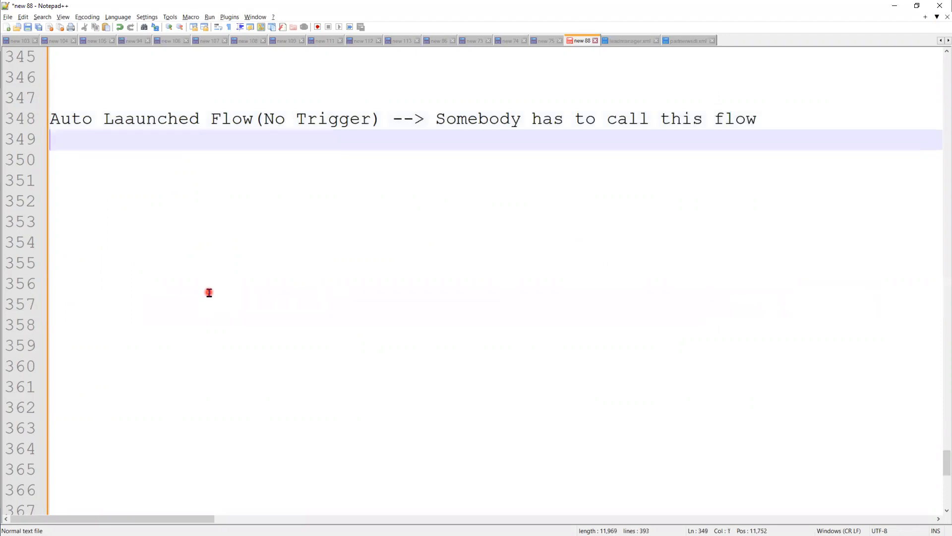
{"action": "key", "text": "Return"}
{"action": "type", "text": "Butto"}
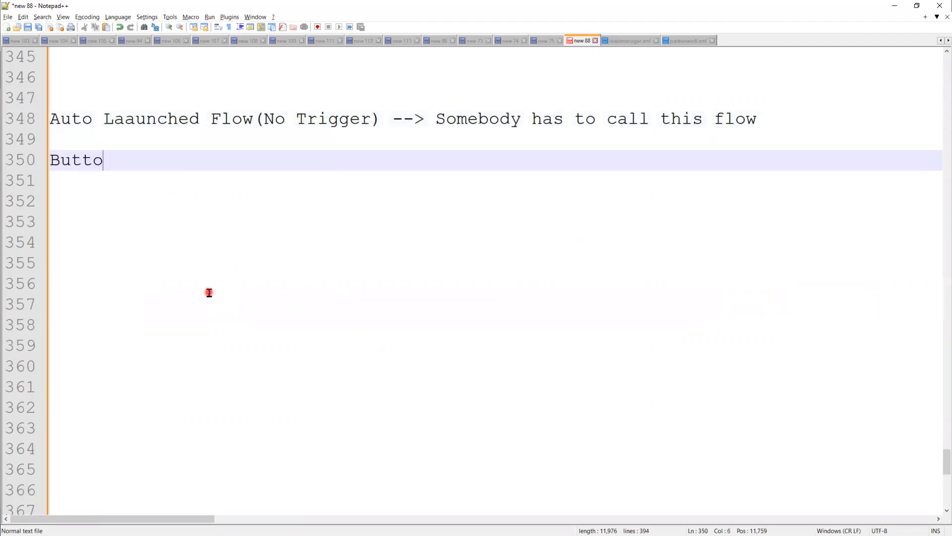
{"action": "type", "text": "n Client"}
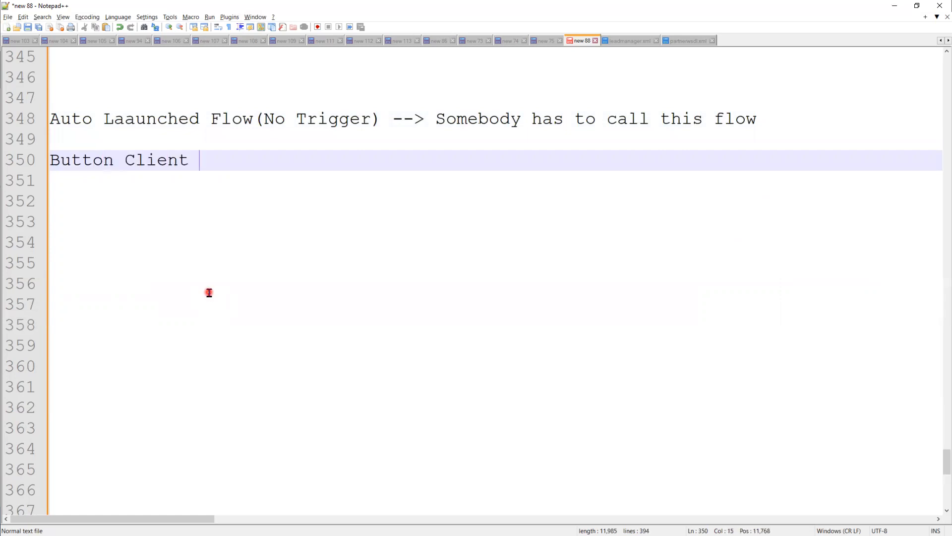
{"action": "key", "text": "BackSpace"}
{"action": "key", "text": "BackSpace"}
{"action": "key", "text": "BackSpace"}
{"action": "key", "text": "BackSpace"}
{"action": "type", "text": "ck,"}
{"action": "key", "text": "alt+Tab"}
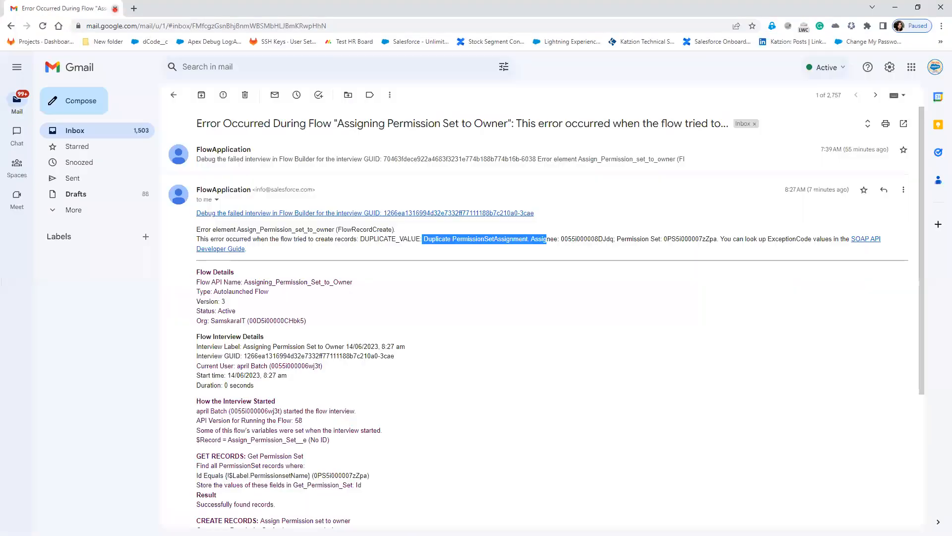
Open case 00001030 from the recently viewed Cases list via the infosys account's More menu.
{"action": "left_click", "coordinate": [115, 8]}
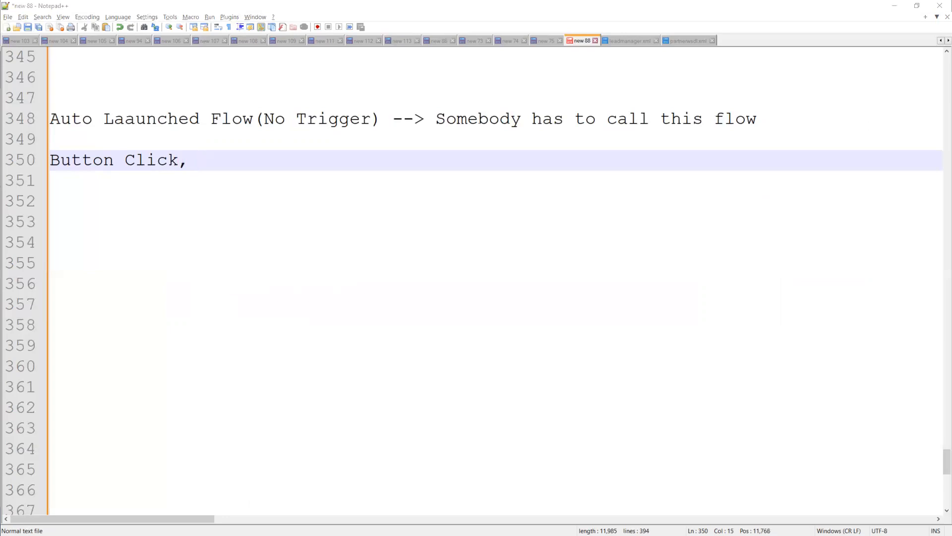
{"action": "key", "text": "alt+Tab"}
{"action": "left_click", "coordinate": [407, 9]}
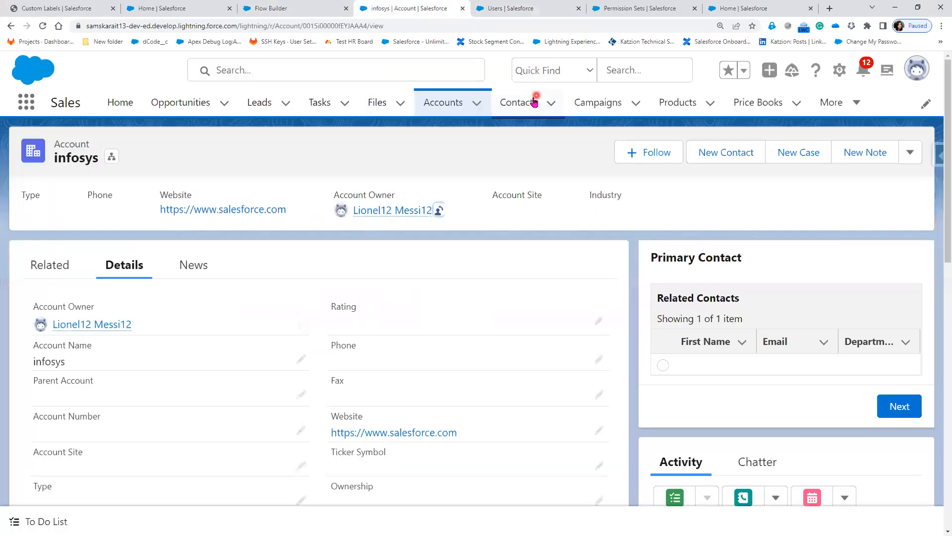
{"action": "left_click", "coordinate": [853, 107]}
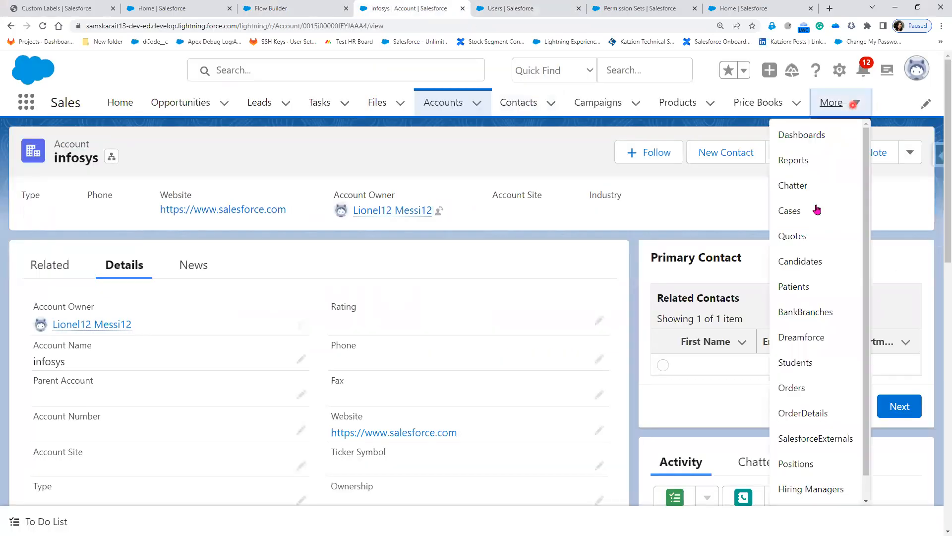
{"action": "left_click", "coordinate": [812, 219]}
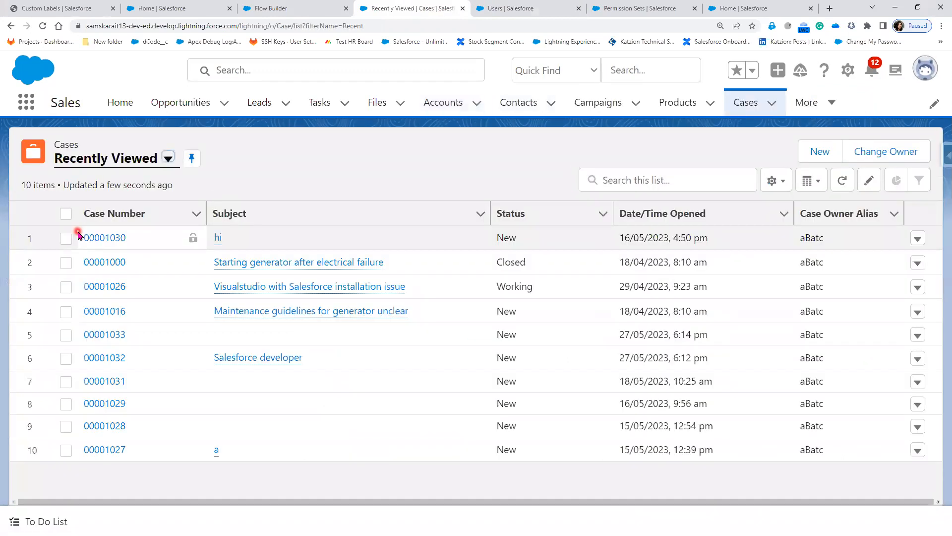
{"action": "left_click", "coordinate": [89, 237]}
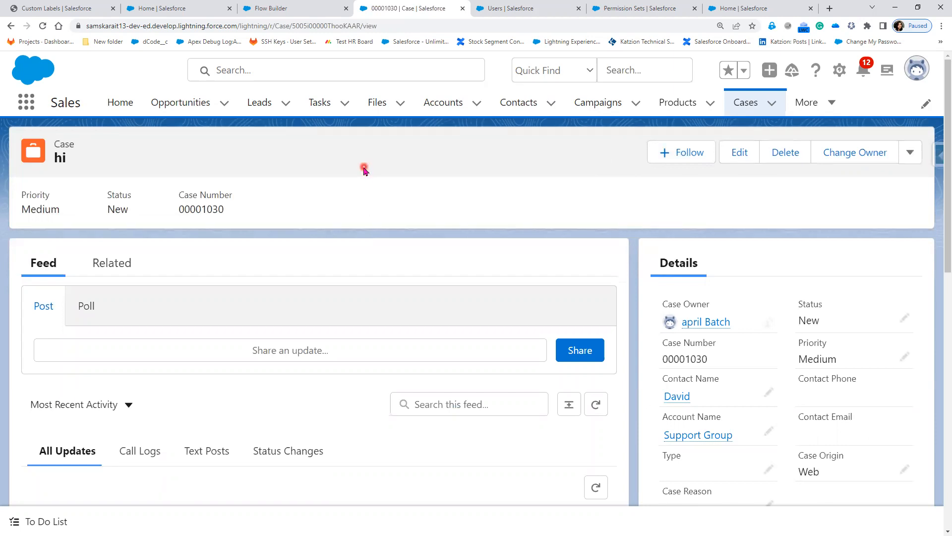
{"action": "key", "text": "alt+Tab"}
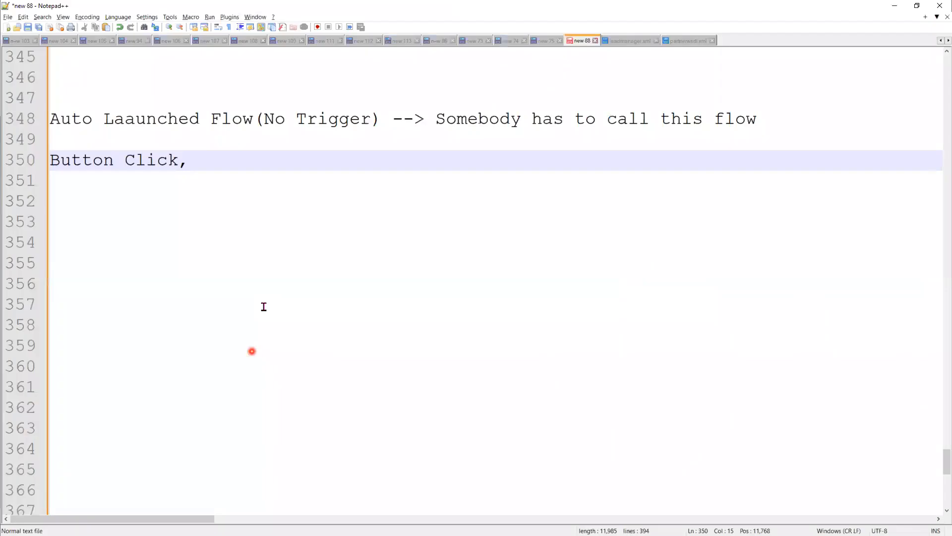
List 'Visualforce, Aura, LWC , other Lightning Flows' as further ways to call the flow.
{"action": "type", "text": "Apex"}
{"action": "key", "text": "BackSpace"}
{"action": "key", "text": "BackSpace"}
{"action": "key", "text": "BackSpace"}
{"action": "key", "text": "BackSpace"}
{"action": "key", "text": "BackSpace"}
{"action": "type", "text": "Visual"}
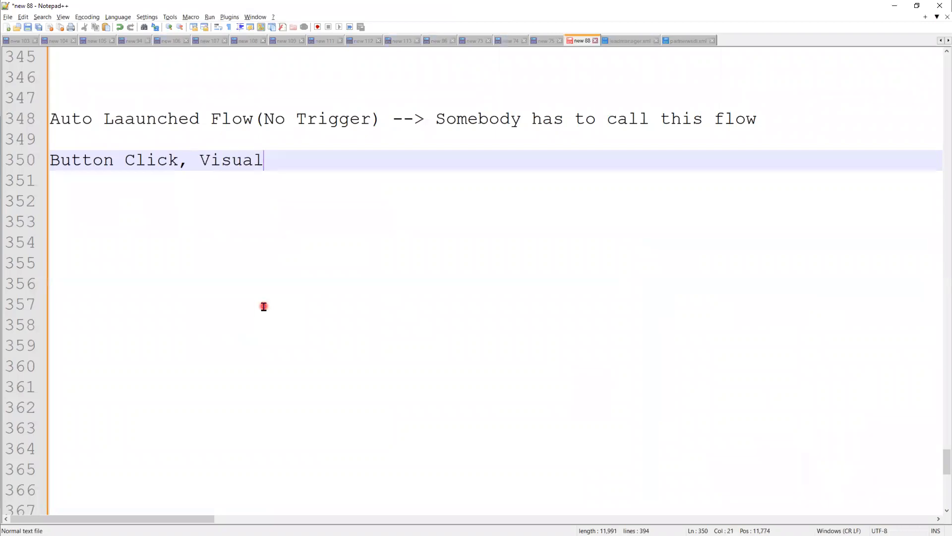
{"action": "type", "text": "force, Aur"}
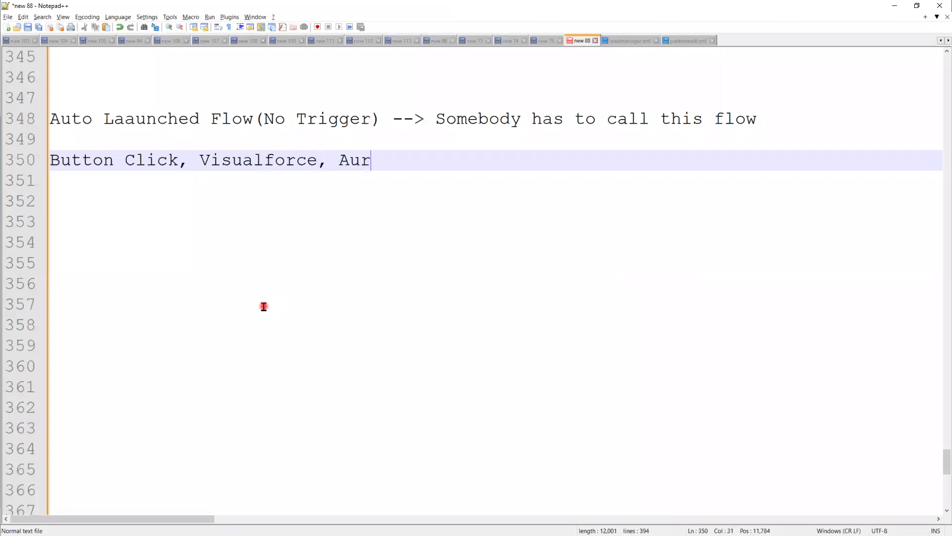
{"action": "type", "text": "a, LWC , other L"}
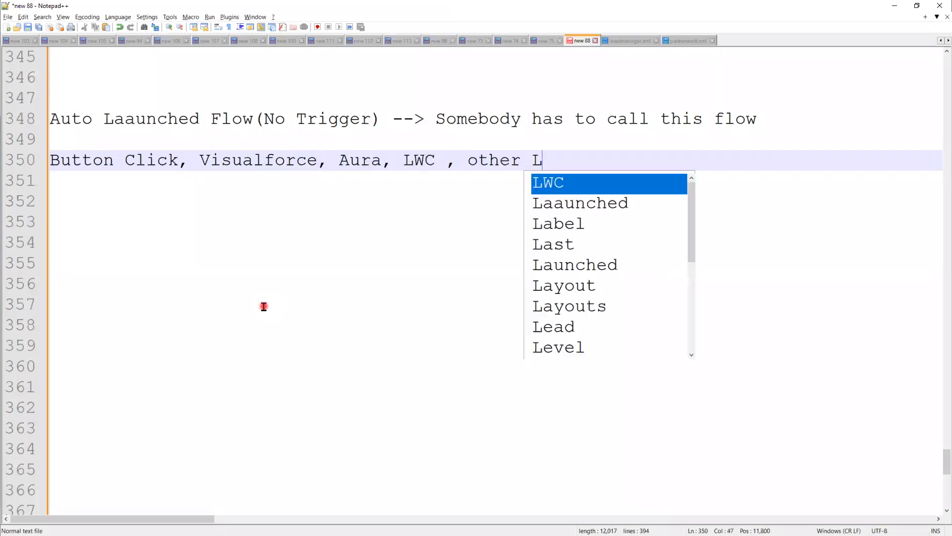
{"action": "type", "text": "ightning Fl"}
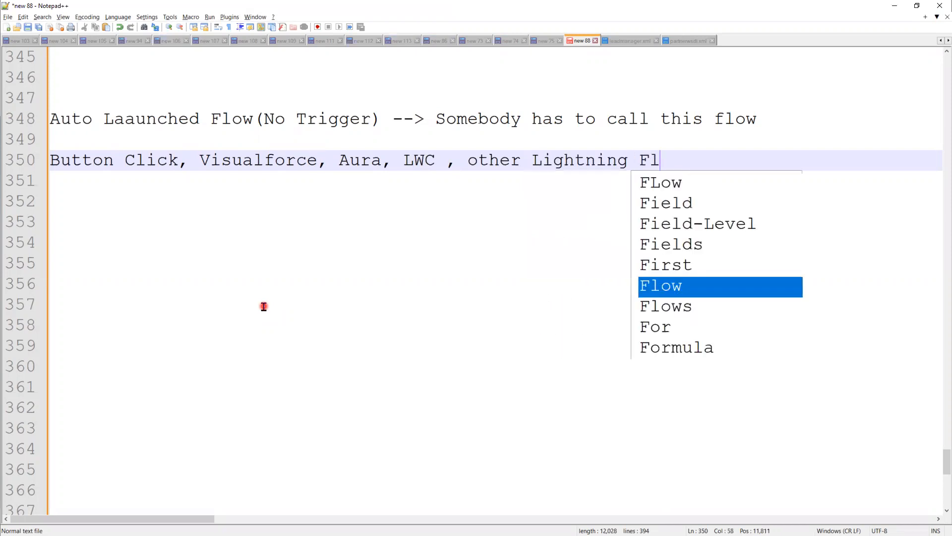
{"action": "type", "text": "ows"}
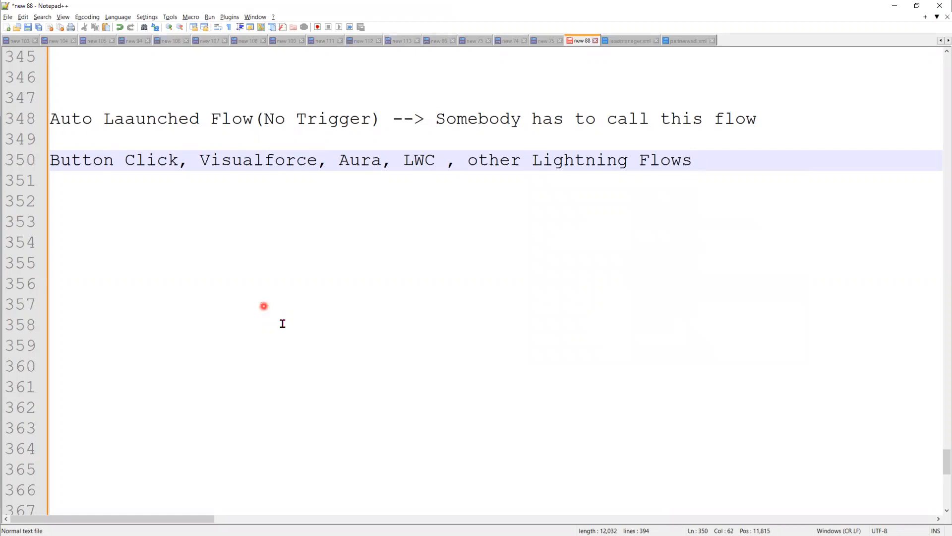
Correct 'Laaunched' to 'Launched' on line 348 and select the Auto Launched Flow(No Trigger) heading.
{"action": "left_click_drag", "start_coordinate": [382, 116], "coordinate": [264, 119]}
{"action": "left_click", "coordinate": [132, 121]}
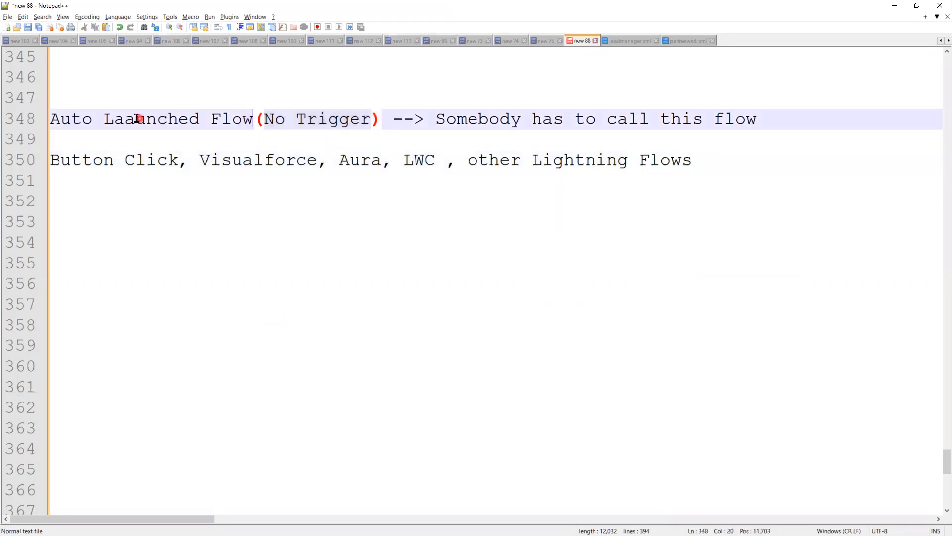
{"action": "key", "text": "BackSpace"}
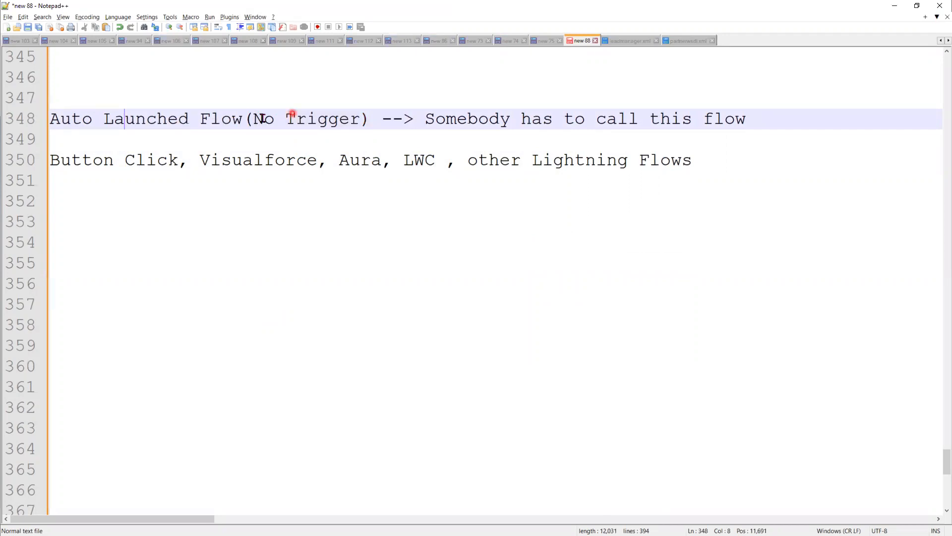
{"action": "left_click_drag", "start_coordinate": [253, 121], "coordinate": [114, 121]}
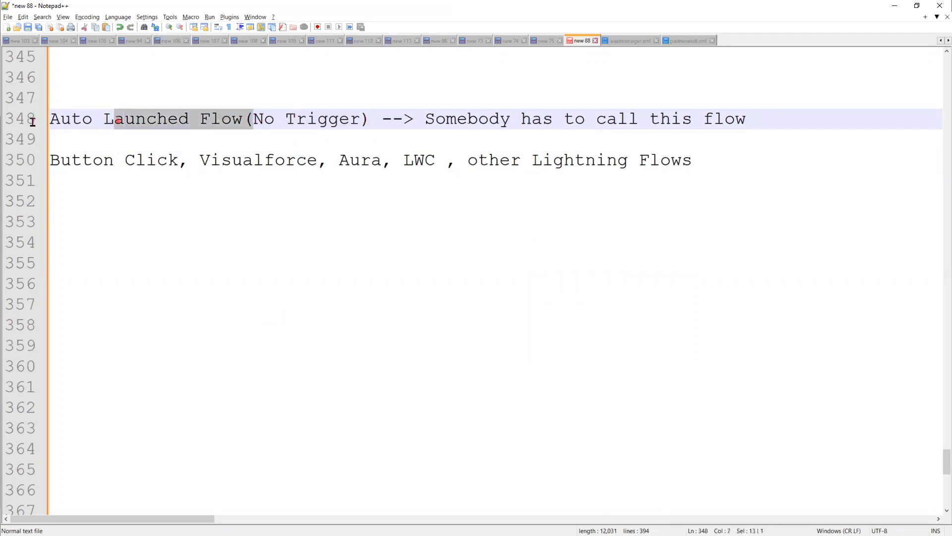
{"action": "left_click_drag", "start_coordinate": [369, 121], "coordinate": [48, 124]}
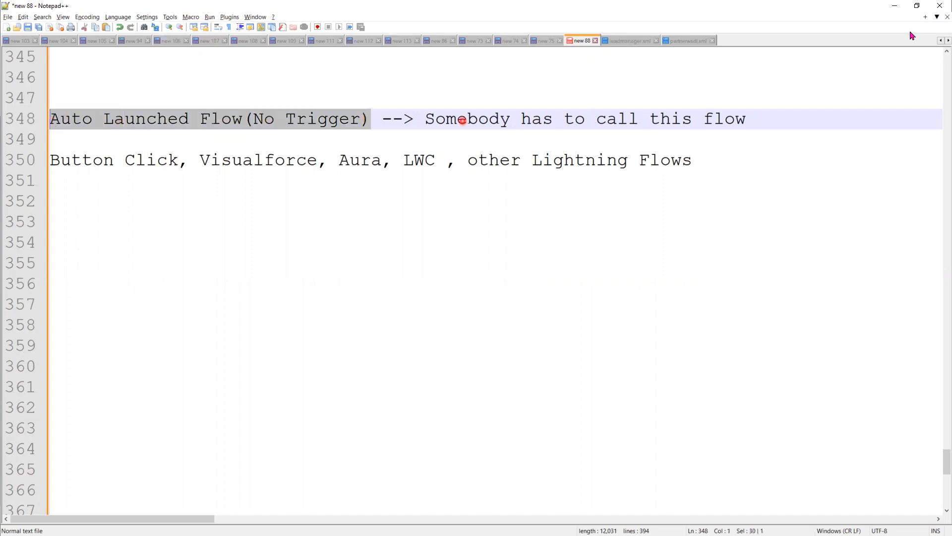
{"action": "left_click", "coordinate": [897, 7]}
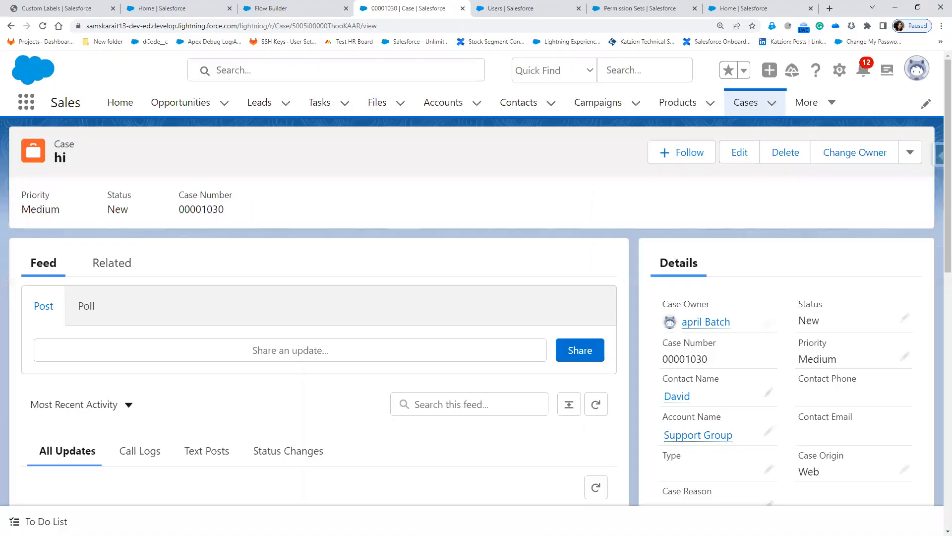
{"action": "key", "text": "alt+Tab"}
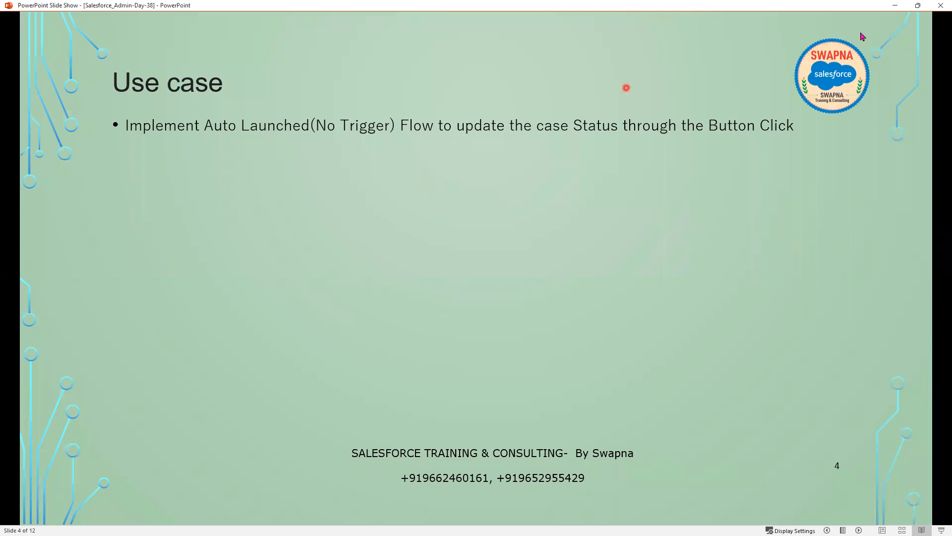
{"action": "key", "text": "alt+Tab"}
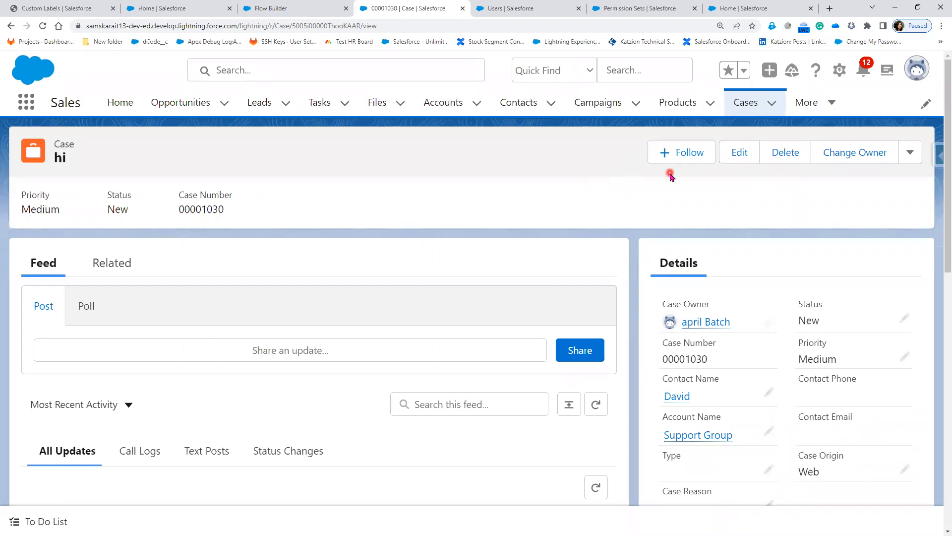
Create the Autolaunched Flow (No Trigger) in Flow Builder and go back to case 00001030.
{"action": "left_click", "coordinate": [286, 25]}
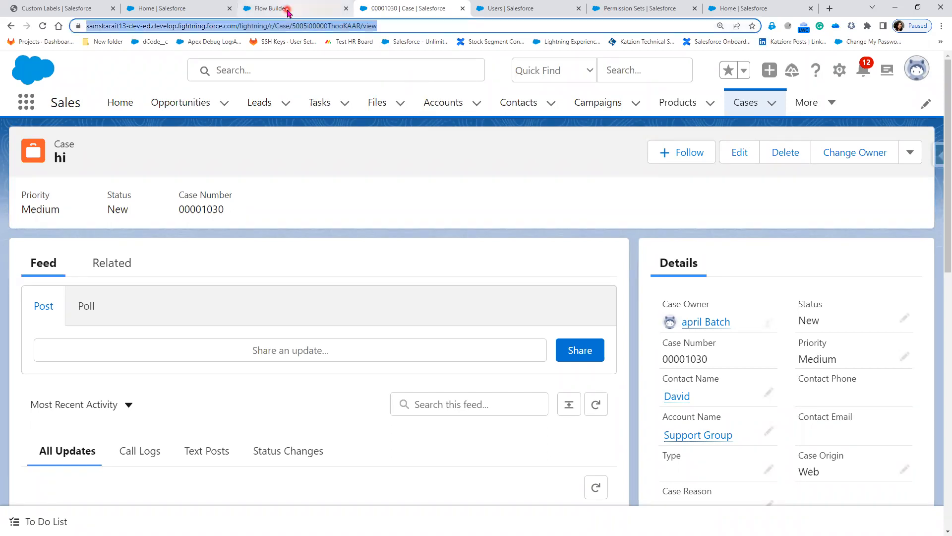
{"action": "left_click", "coordinate": [288, 10]}
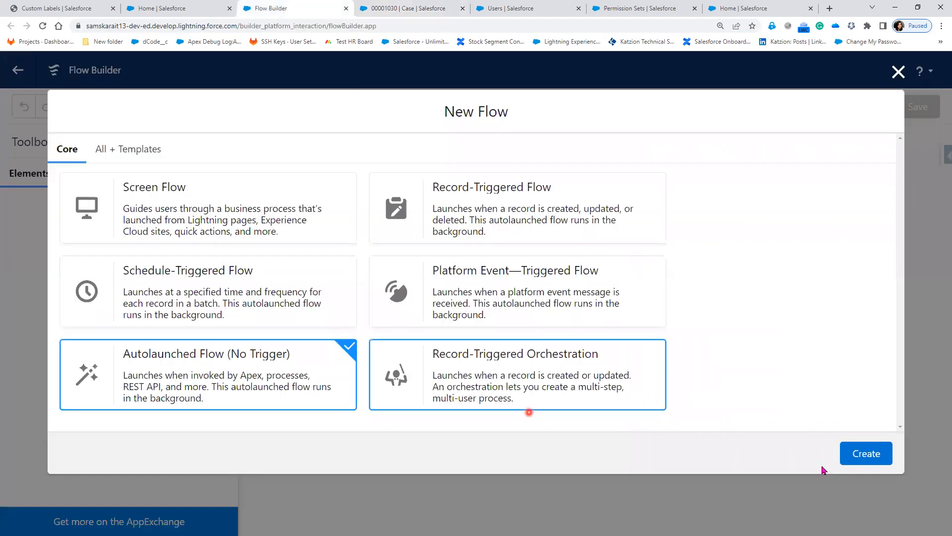
{"action": "left_click", "coordinate": [866, 454]}
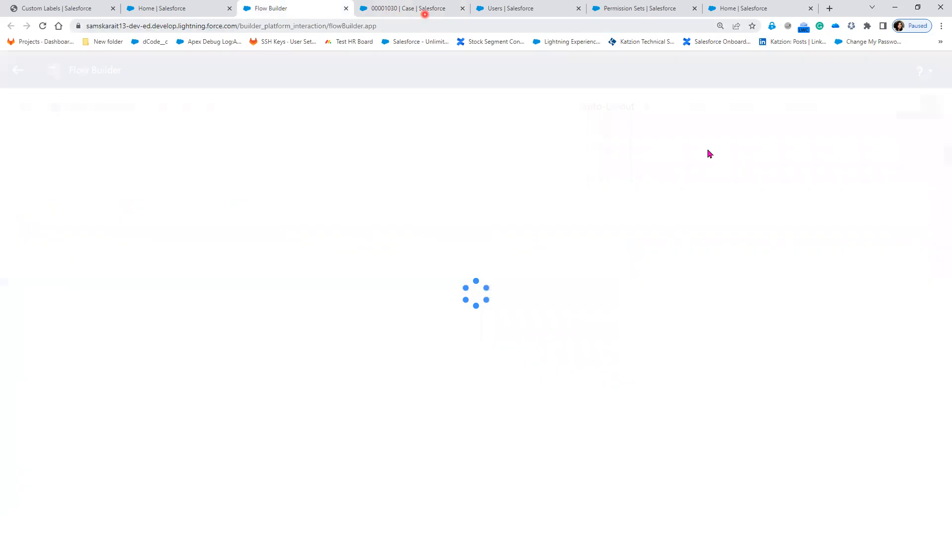
{"action": "left_click", "coordinate": [425, 14]}
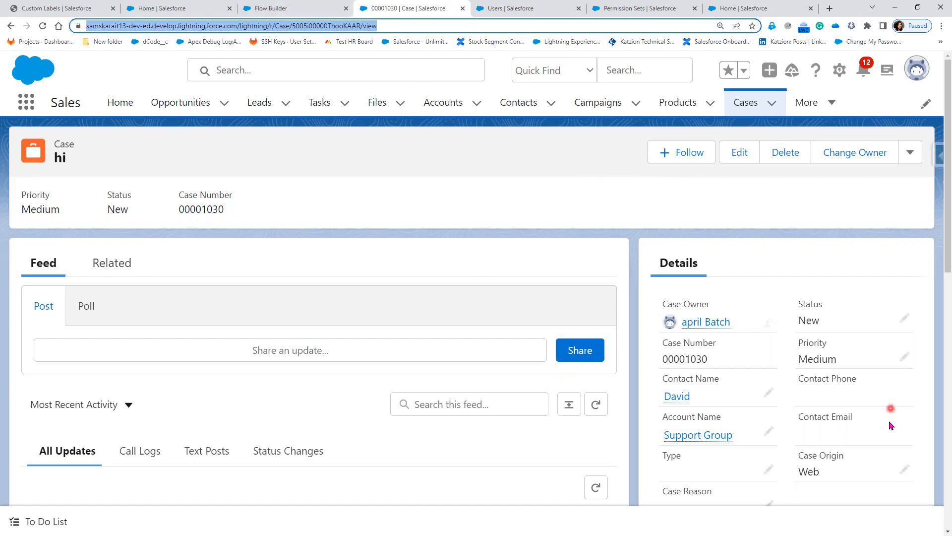
Inline-edit case 00001030 to review its Status options, including Escalated, then view the flow canvas.
{"action": "left_click", "coordinate": [905, 318]}
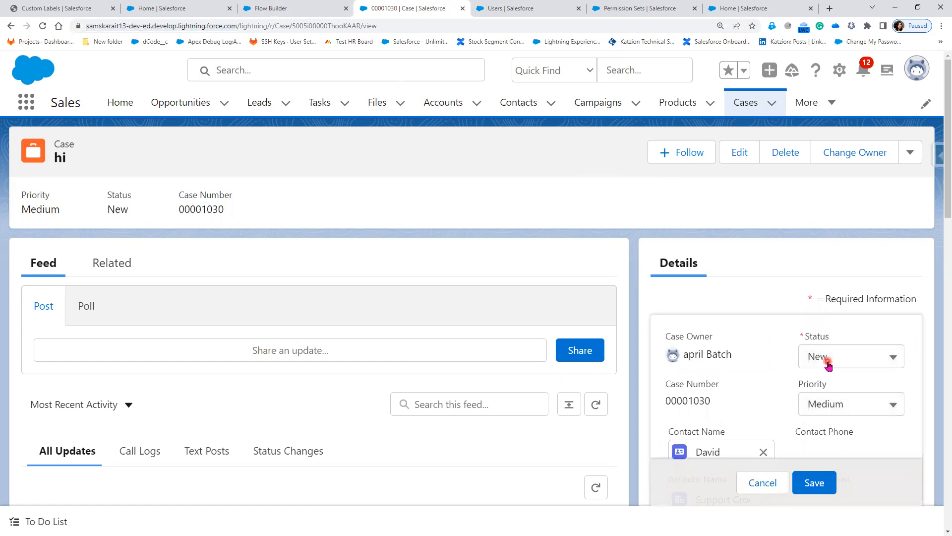
{"action": "left_click", "coordinate": [827, 364]}
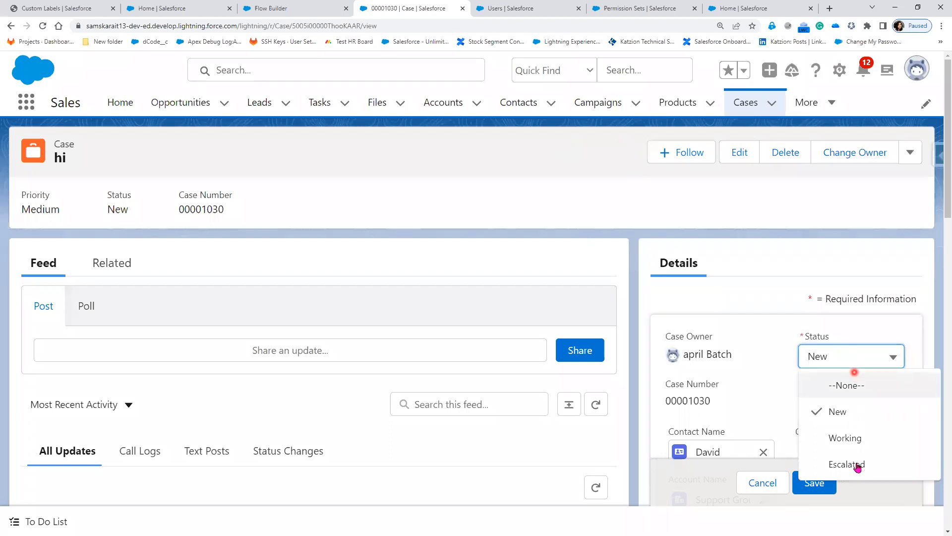
{"action": "left_click", "coordinate": [292, 5]}
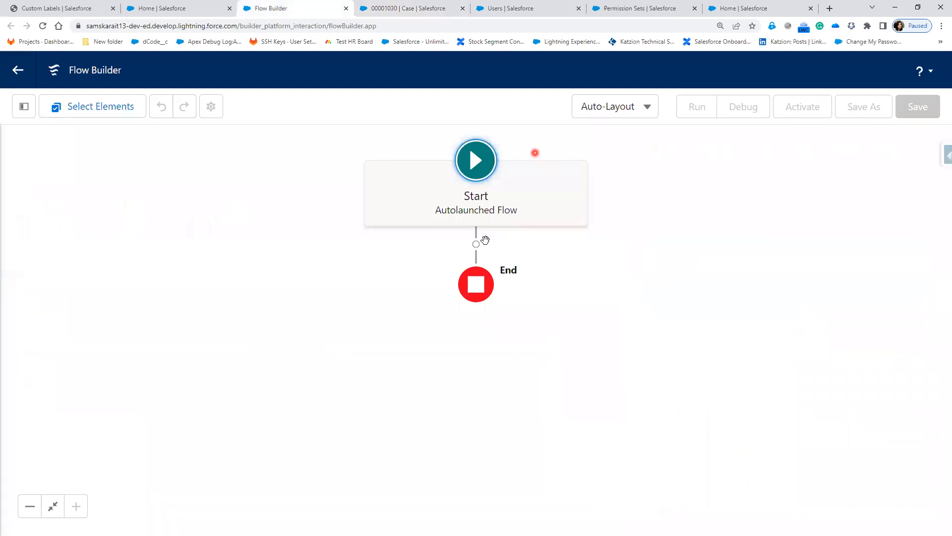
Try adding an element between Start and End, then dismiss the element list.
{"action": "left_click", "coordinate": [476, 245]}
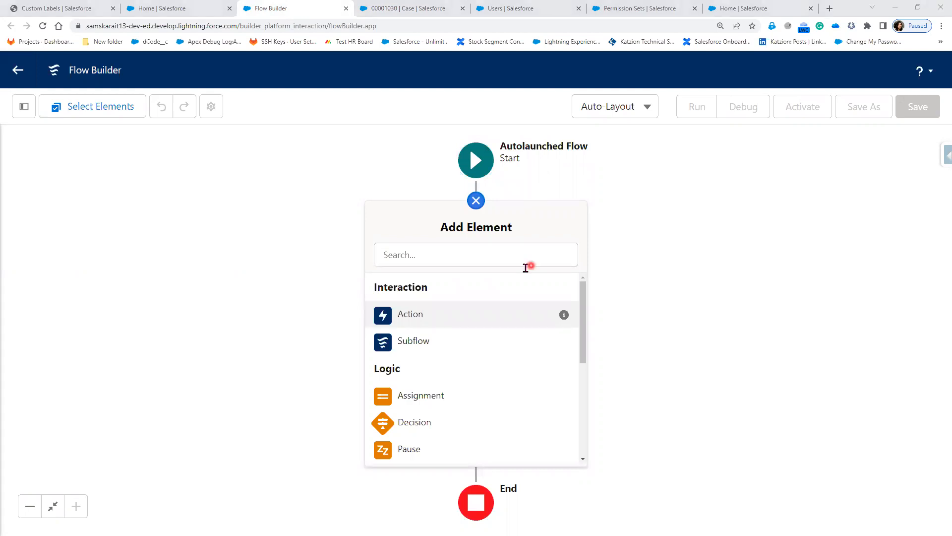
{"action": "left_click", "coordinate": [672, 242]}
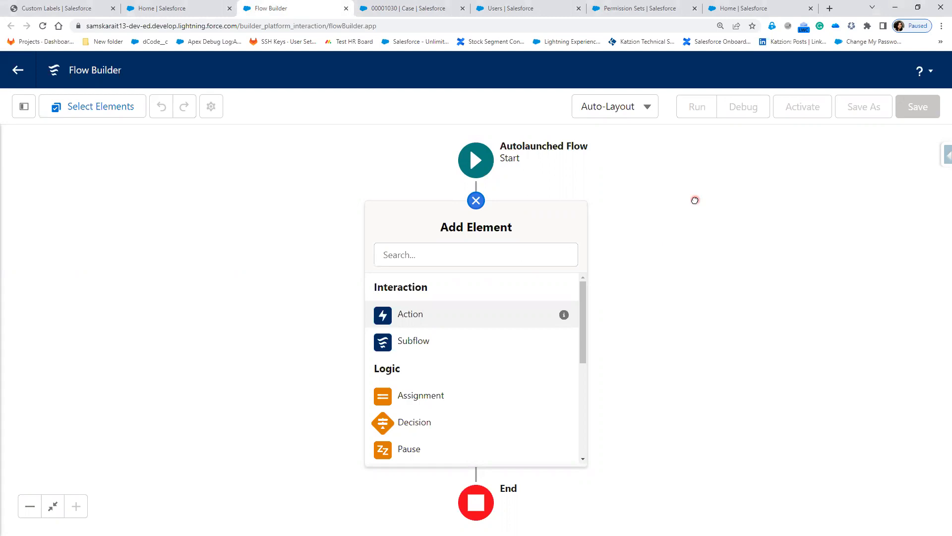
{"action": "left_click", "coordinate": [481, 164]}
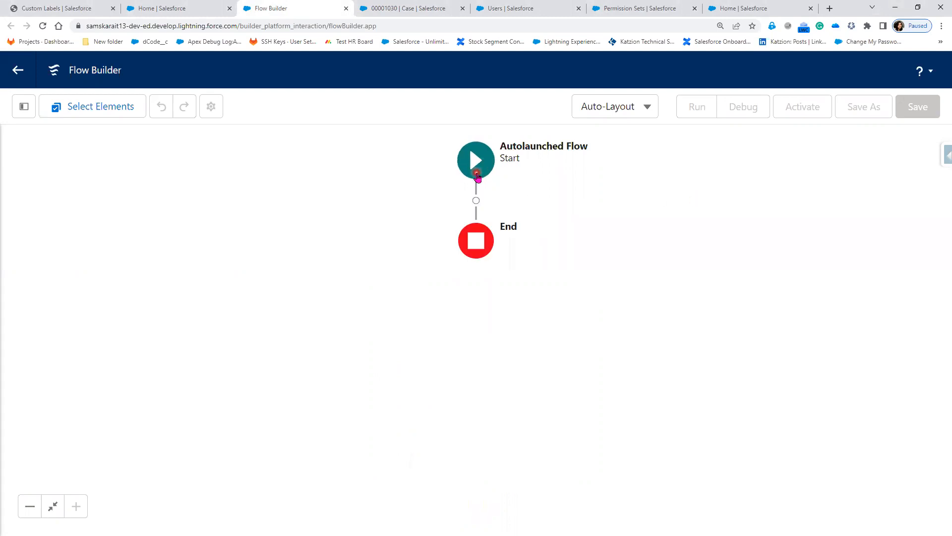
Open the flow's Toolbox and begin a New Resource.
{"action": "left_click", "coordinate": [25, 108]}
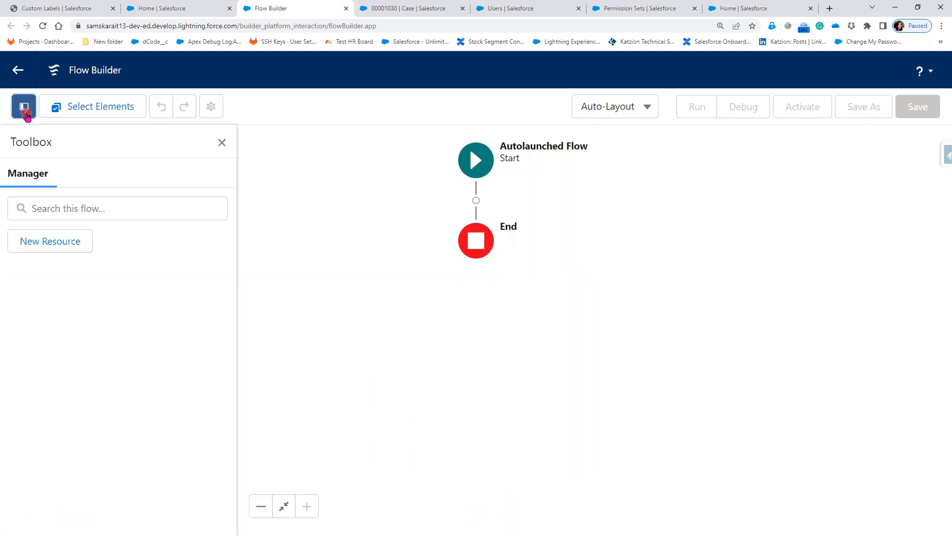
{"action": "left_click", "coordinate": [40, 243]}
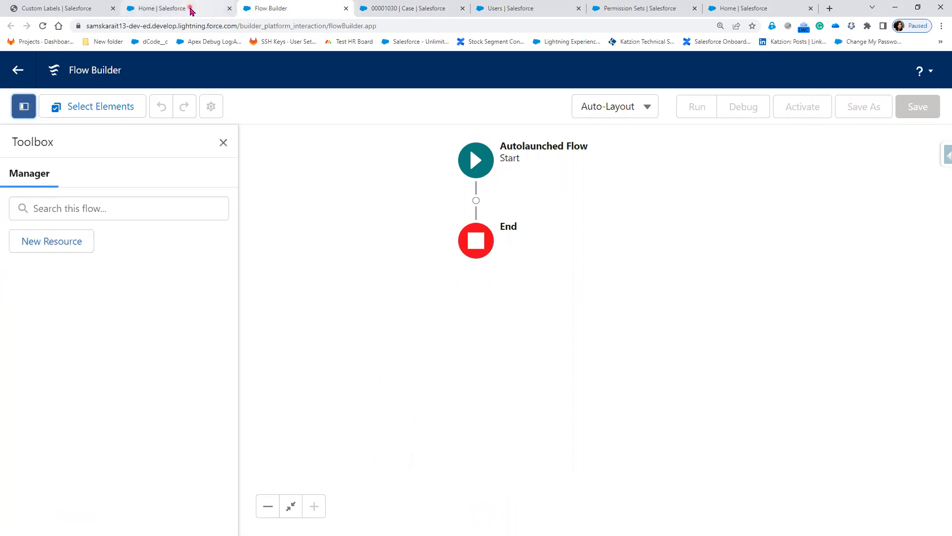
{"action": "left_click", "coordinate": [422, 8]}
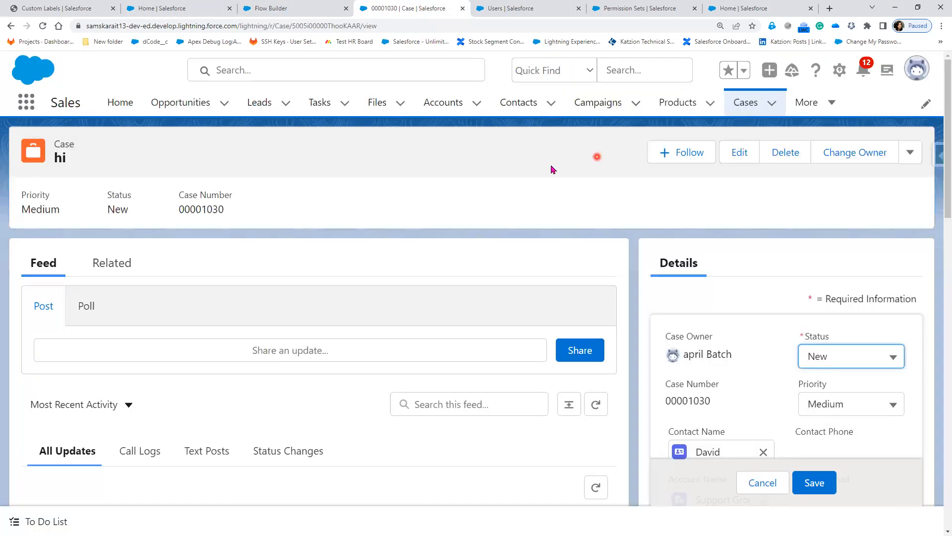
{"action": "left_click", "coordinate": [73, 177]}
{"action": "left_click", "coordinate": [310, 10]}
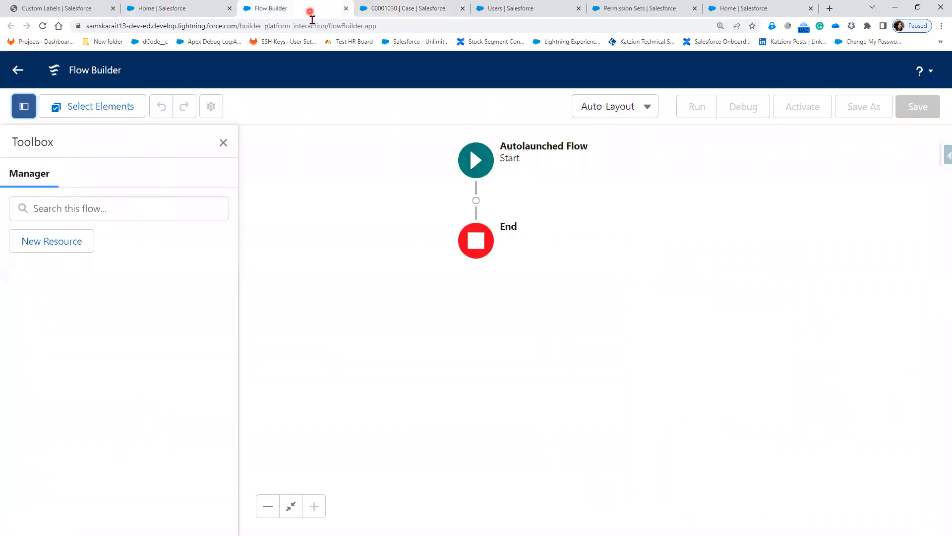
{"action": "left_click", "coordinate": [47, 245]}
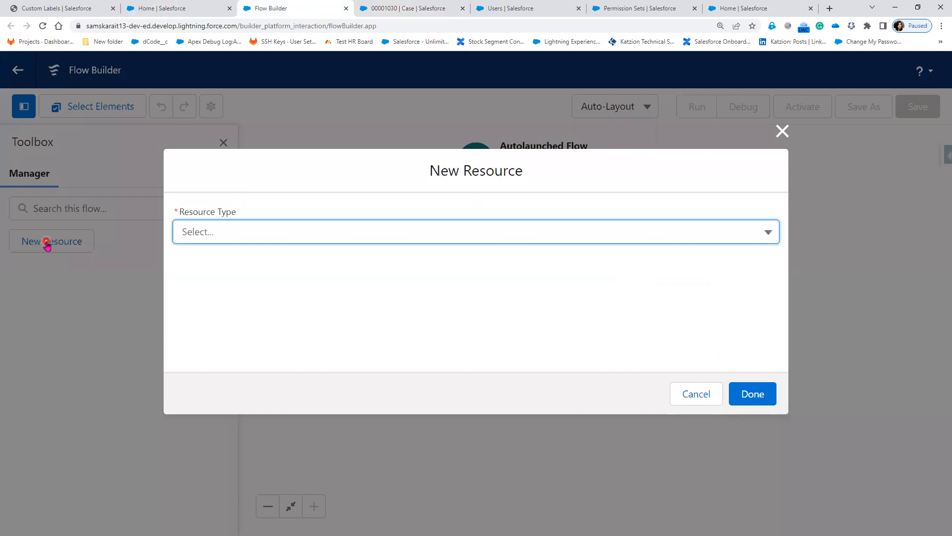
Create a Text variable with API name 'caseid', marked Available for input.
{"action": "left_click", "coordinate": [220, 241]}
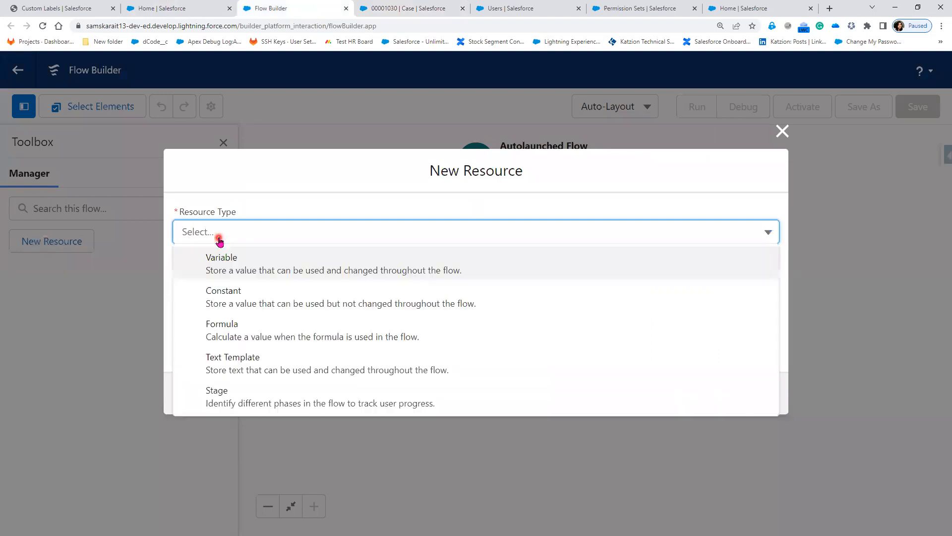
{"action": "left_click", "coordinate": [221, 263]}
{"action": "left_click", "coordinate": [226, 258]}
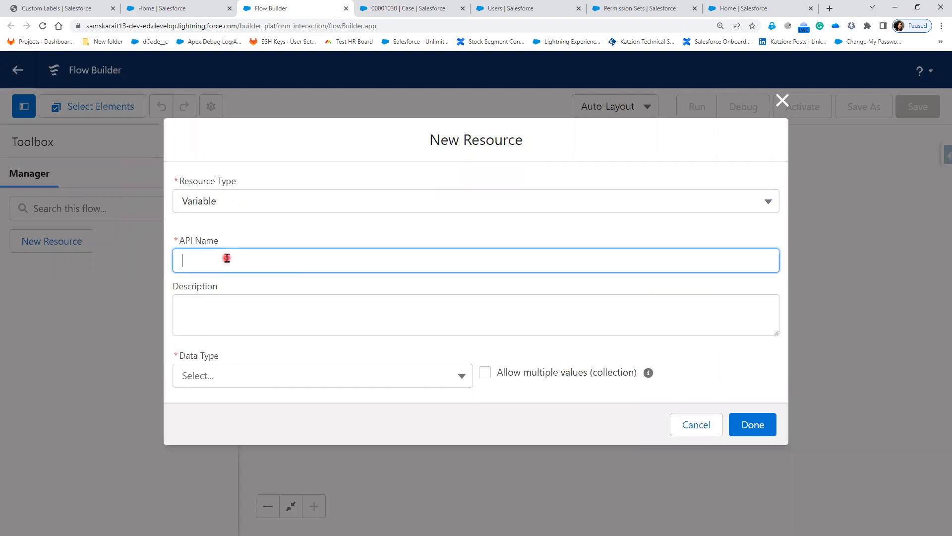
{"action": "type", "text": "caseid"}
{"action": "left_click", "coordinate": [246, 383]}
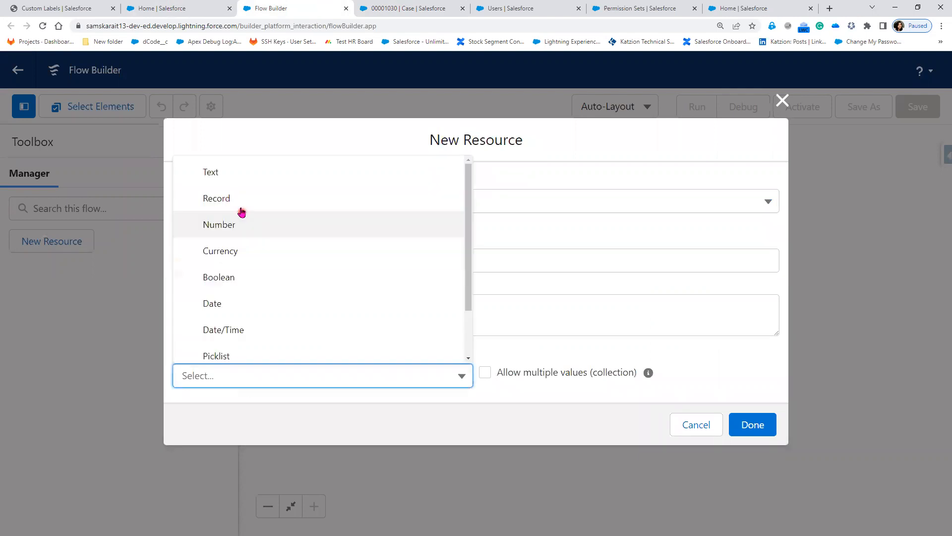
{"action": "left_click", "coordinate": [244, 180]}
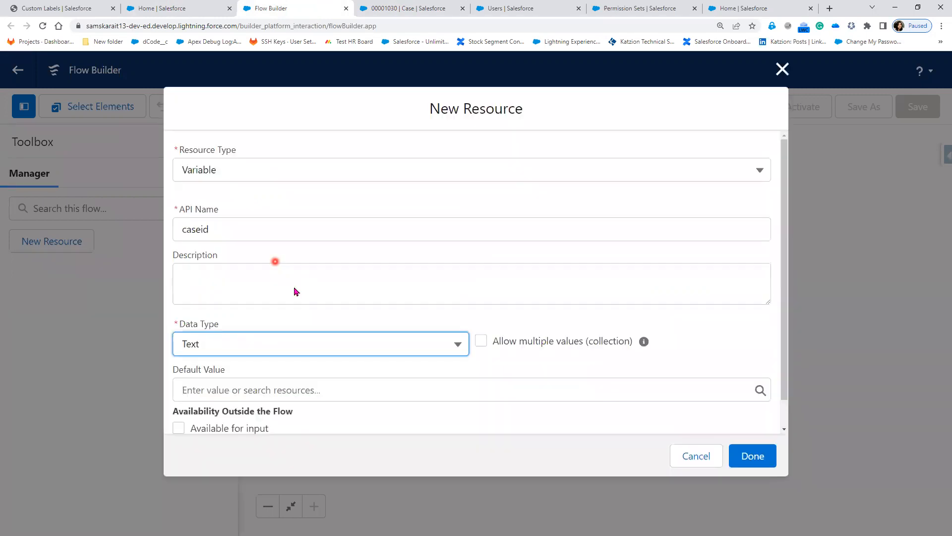
{"action": "scroll", "coordinate": [246, 365], "scroll_direction": "down", "scroll_amount": 1}
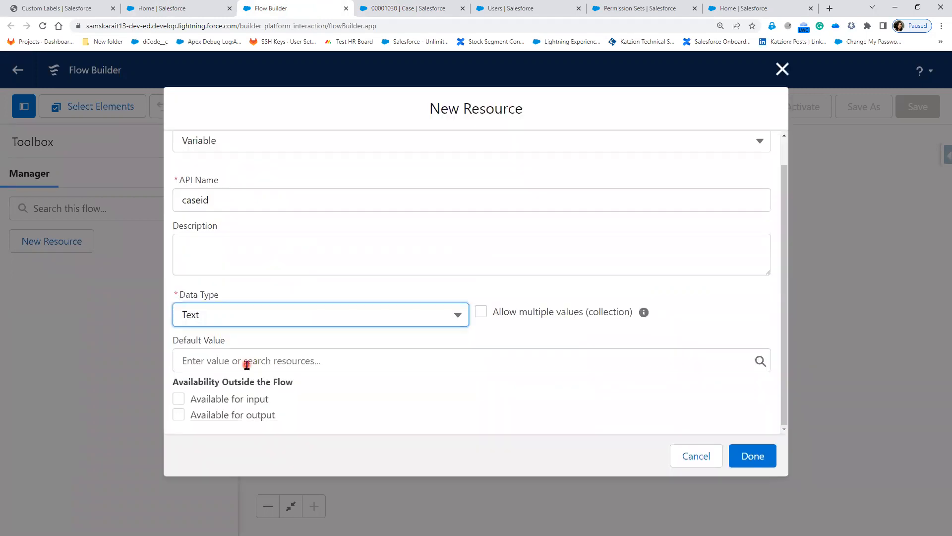
{"action": "left_click", "coordinate": [214, 399]}
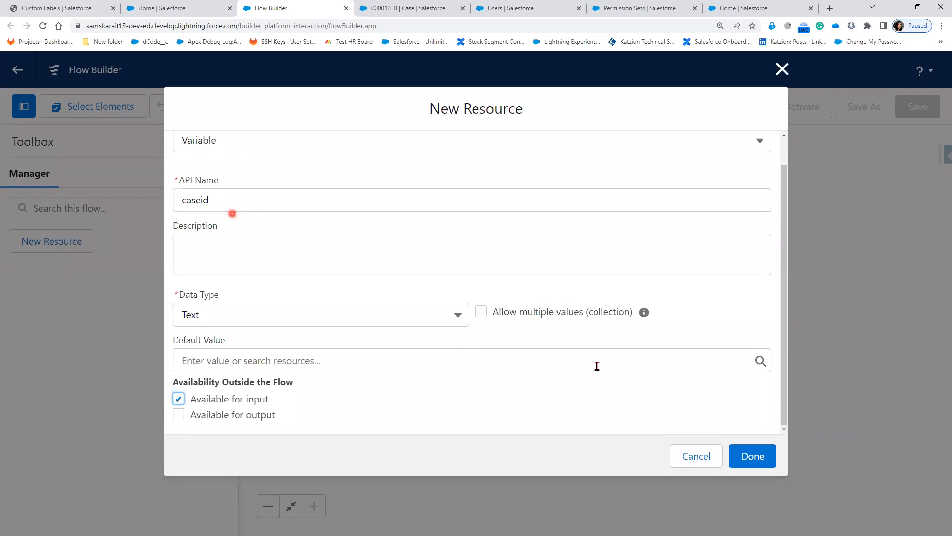
{"action": "left_click", "coordinate": [750, 457]}
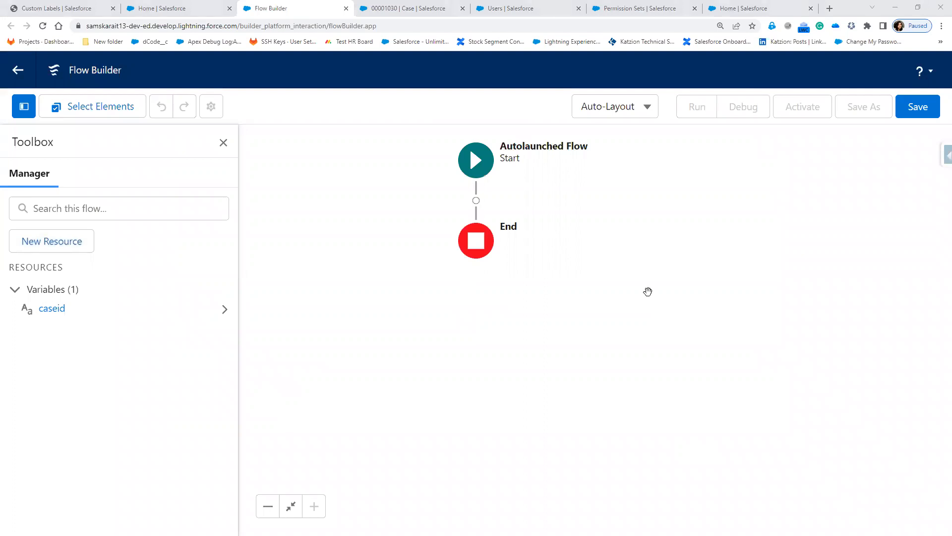
{"action": "left_click", "coordinate": [392, 9]}
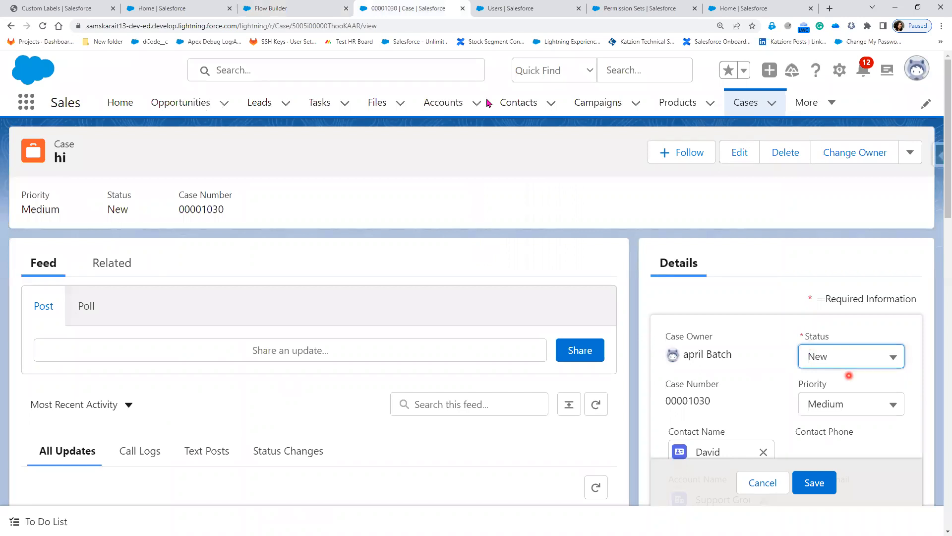
Add an Update Records element between Start and End on the flow canvas.
{"action": "left_click", "coordinate": [302, 14]}
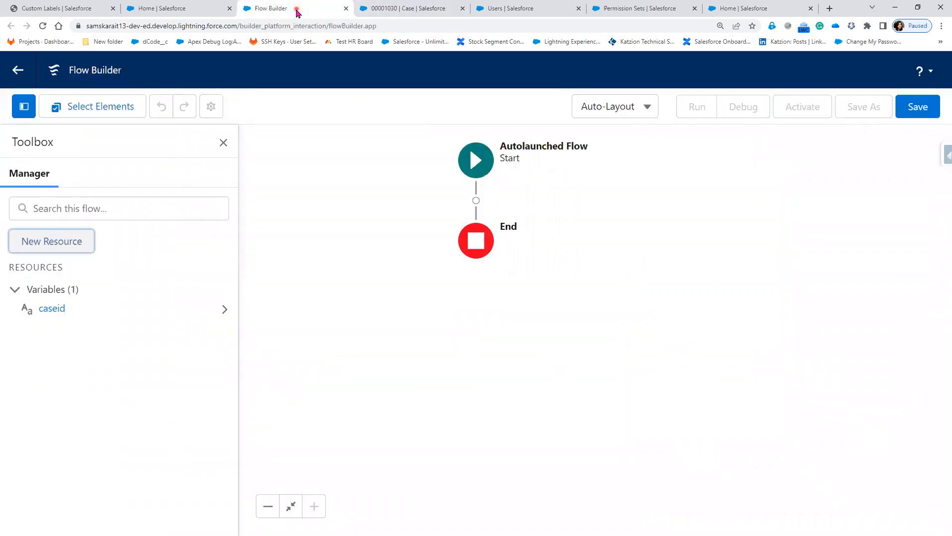
{"action": "left_click", "coordinate": [477, 204]}
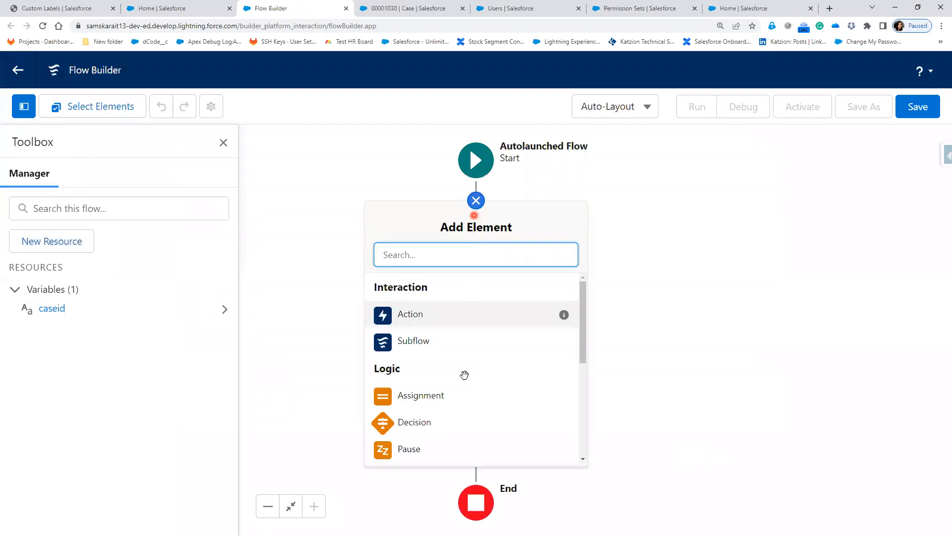
{"action": "scroll", "coordinate": [463, 389], "scroll_direction": "down", "scroll_amount": 3}
{"action": "scroll", "coordinate": [466, 390], "scroll_direction": "down", "scroll_amount": 2}
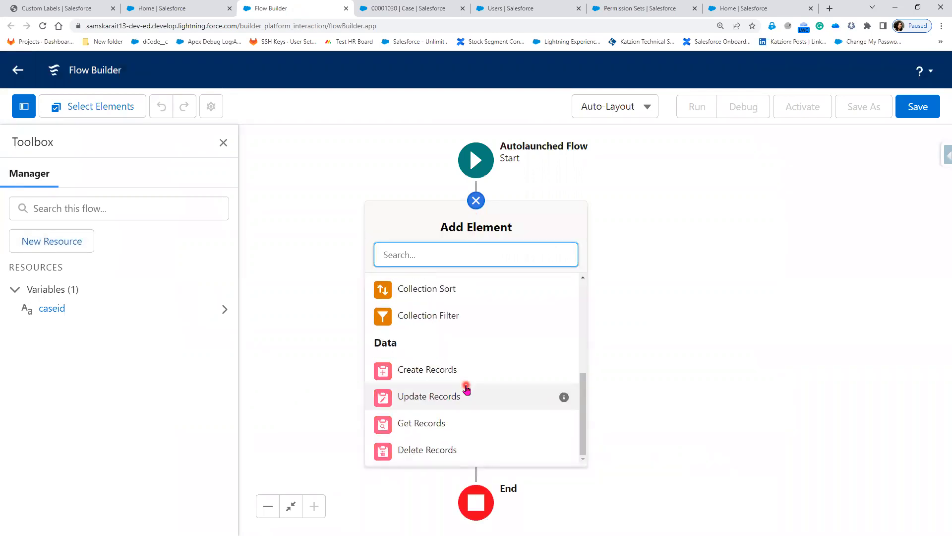
{"action": "left_click", "coordinate": [423, 399]}
Label the element 'update Case' and choose to specify conditions to find records.
{"action": "left_click", "coordinate": [355, 194]}
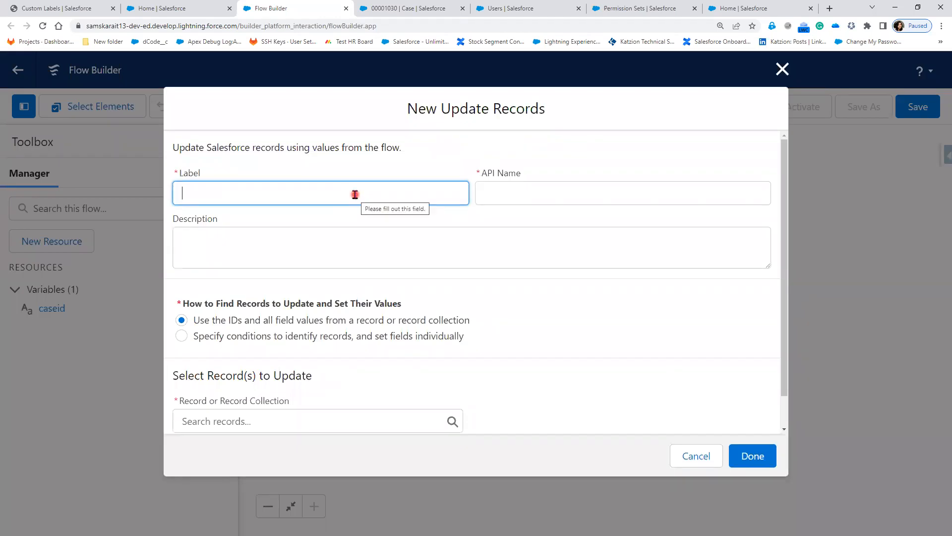
{"action": "type", "text": "update "}
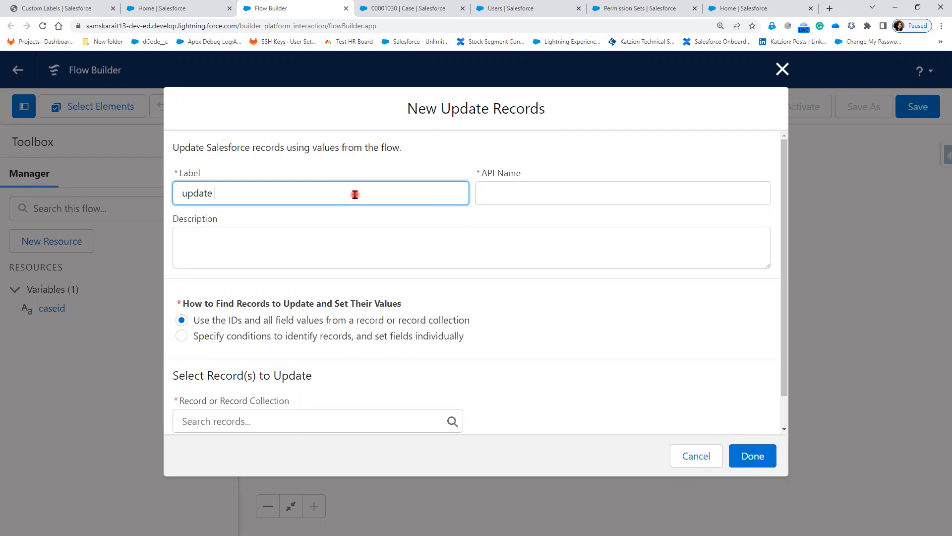
{"action": "type", "text": "Case"}
{"action": "left_click", "coordinate": [517, 255]}
{"action": "left_click", "coordinate": [466, 351]}
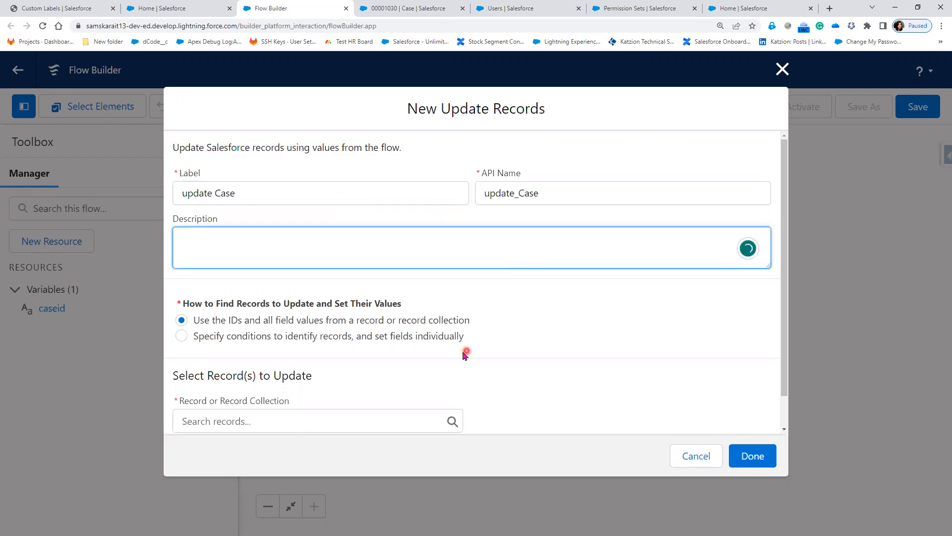
{"action": "scroll", "coordinate": [326, 383], "scroll_direction": "down", "scroll_amount": 1}
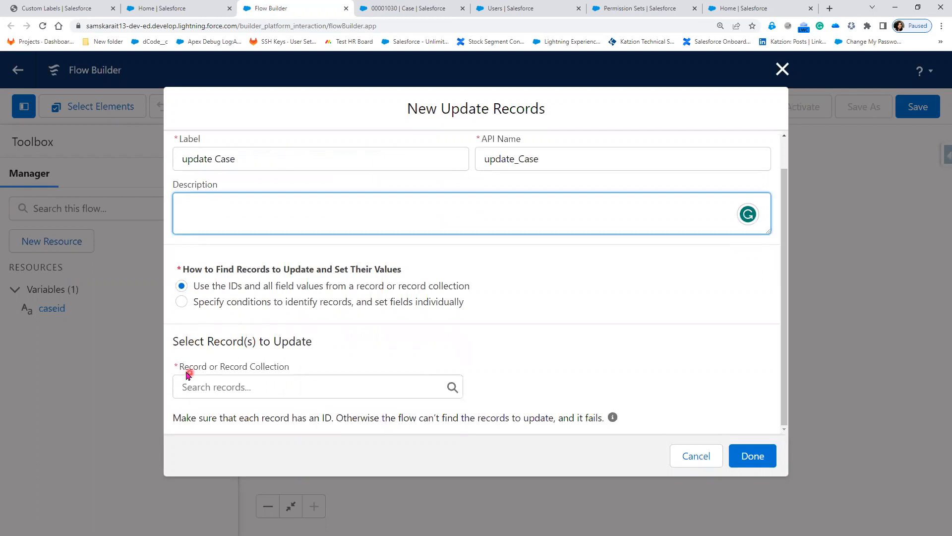
{"action": "left_click", "coordinate": [234, 388]}
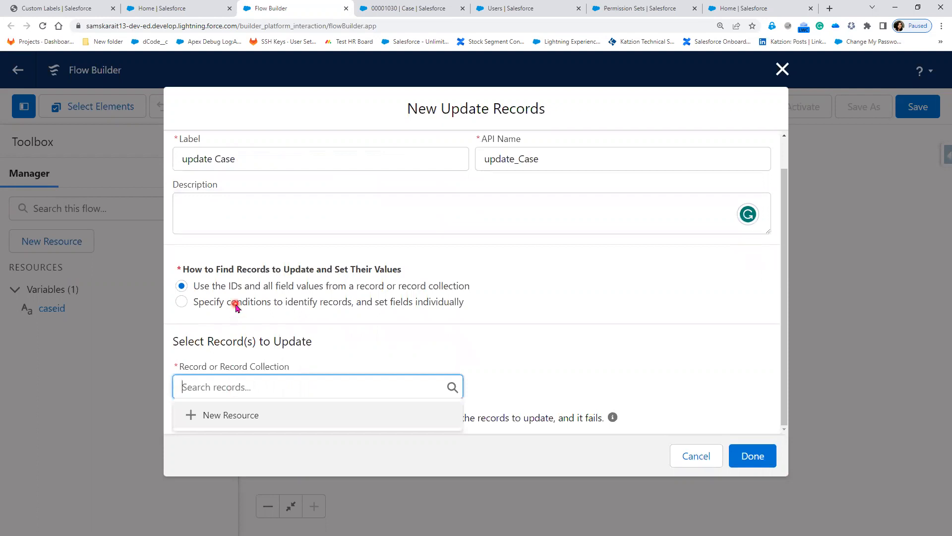
{"action": "left_click", "coordinate": [251, 302]}
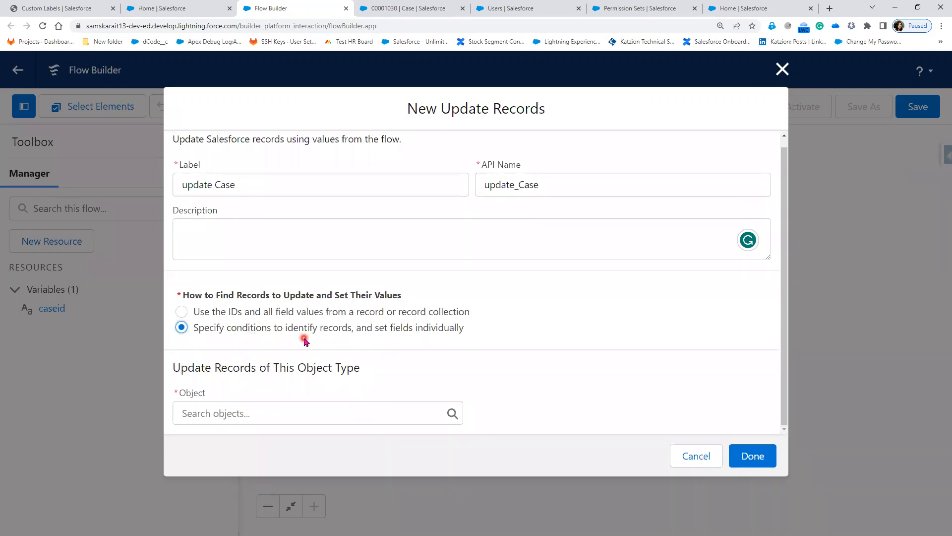
Choose Case as the object to update and try a Status equals Escalated condition.
{"action": "left_click", "coordinate": [250, 417]}
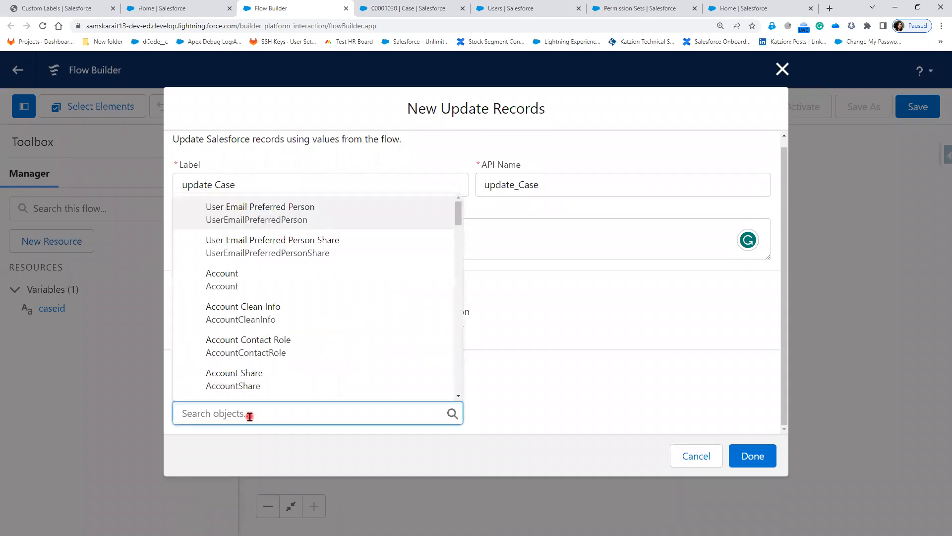
{"action": "type", "text": "Case"}
{"action": "left_click", "coordinate": [236, 217]}
{"action": "scroll", "coordinate": [279, 354], "scroll_direction": "down", "scroll_amount": 4}
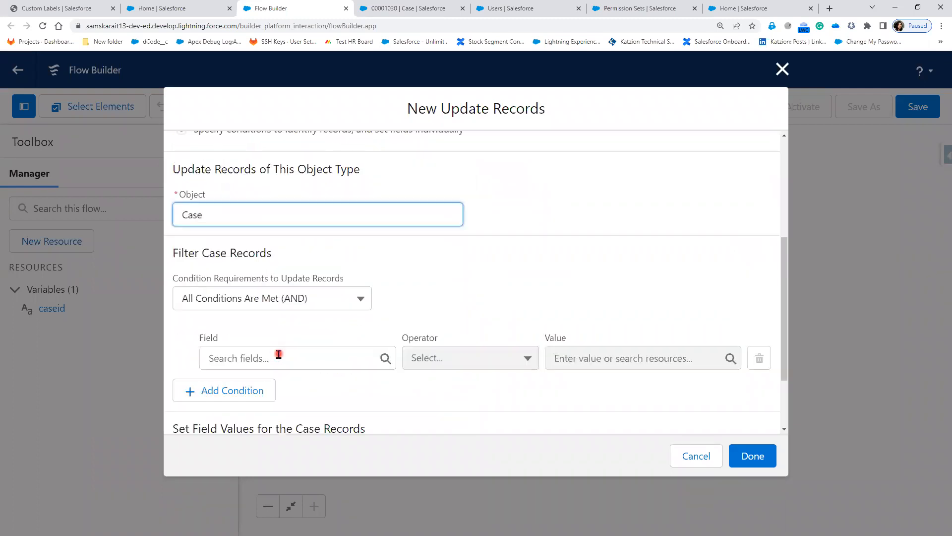
{"action": "left_click", "coordinate": [278, 354]}
{"action": "type", "text": "Status"}
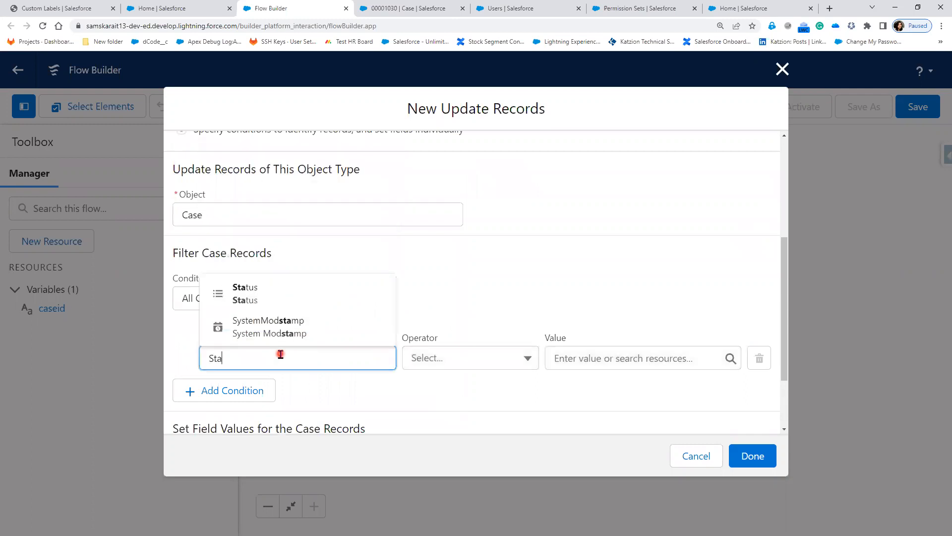
{"action": "left_click", "coordinate": [610, 360]}
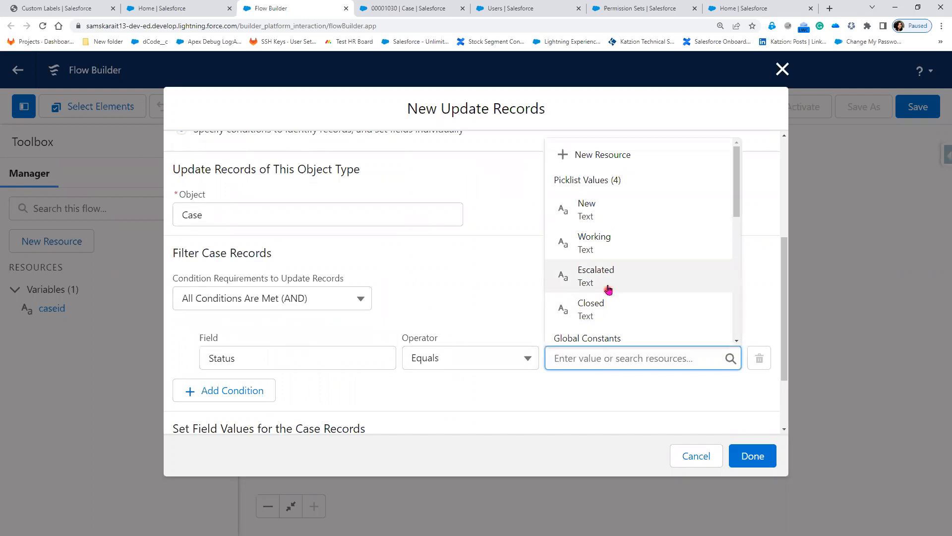
{"action": "left_click", "coordinate": [608, 290]}
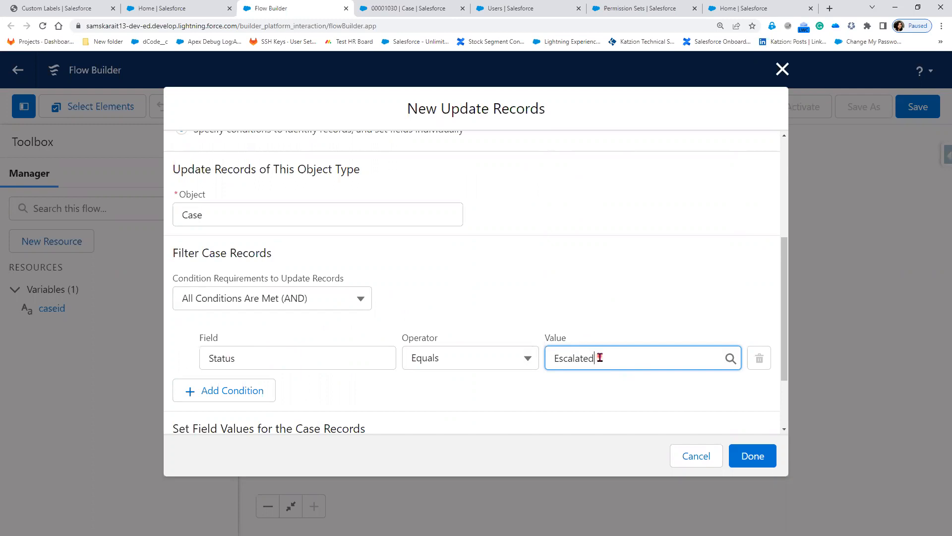
{"action": "left_click_drag", "start_coordinate": [609, 358], "coordinate": [495, 344]}
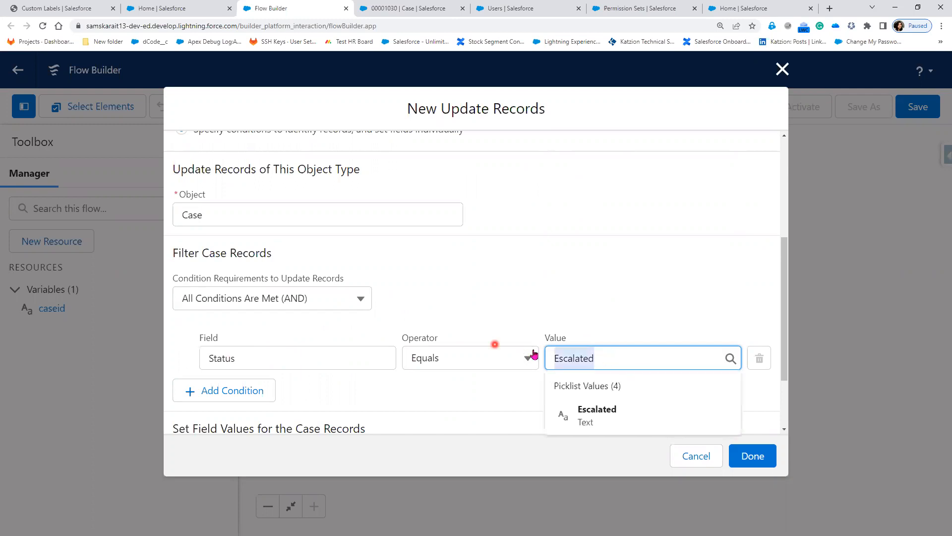
{"action": "key", "text": "BackSpace"}
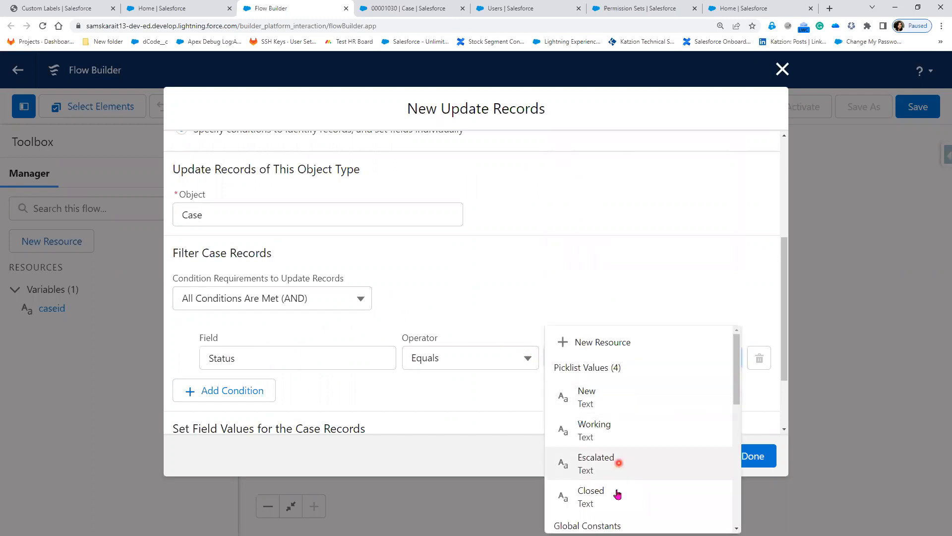
{"action": "left_click", "coordinate": [615, 464]}
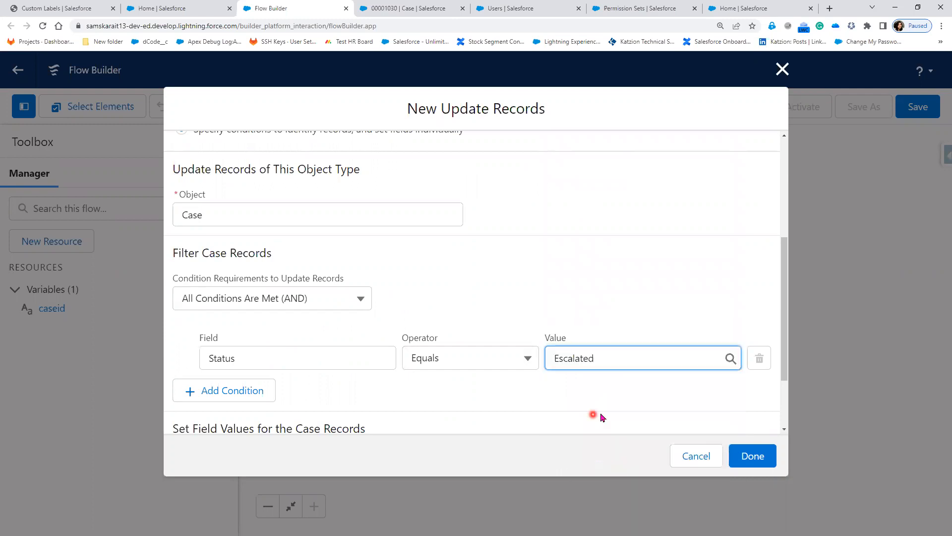
{"action": "left_click", "coordinate": [756, 463]}
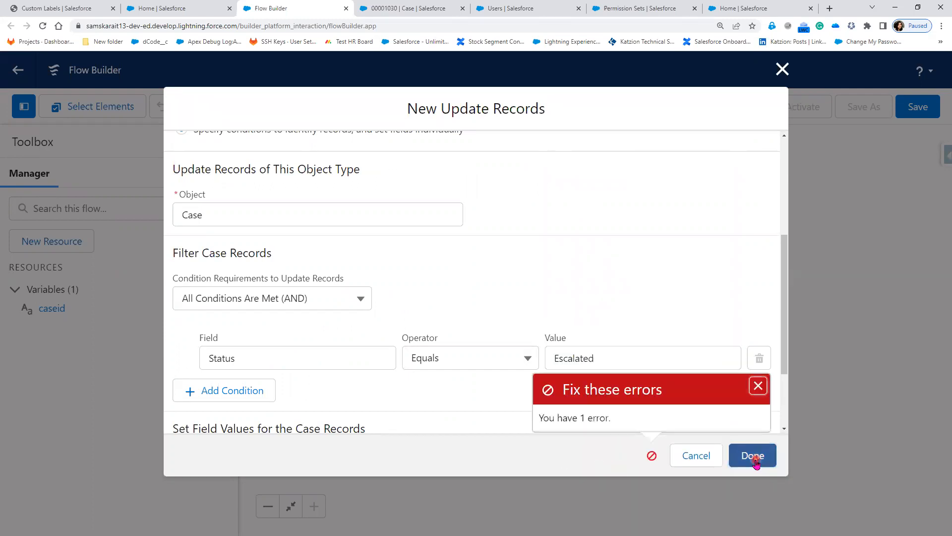
Clear the Escalated value and the Status field from the filter condition.
{"action": "scroll", "coordinate": [408, 332], "scroll_direction": "down", "scroll_amount": 2}
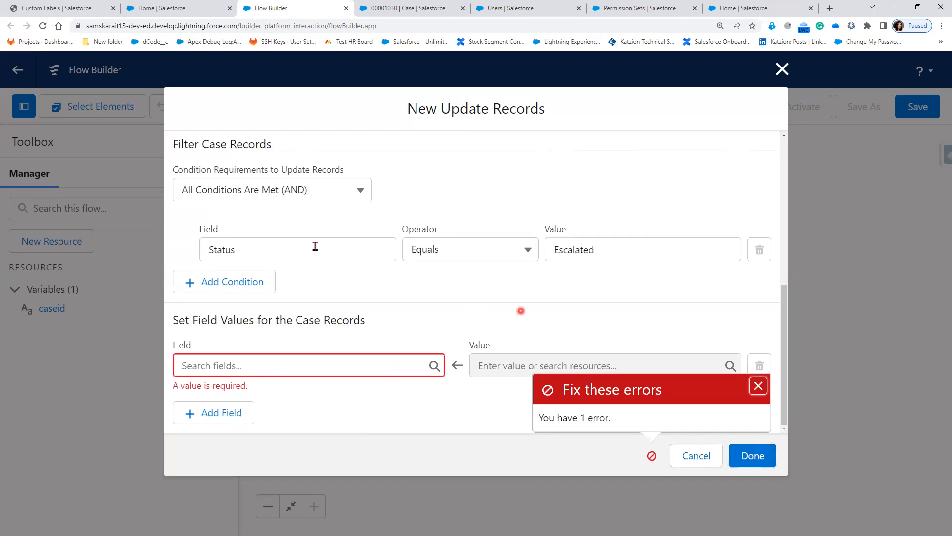
{"action": "left_click", "coordinate": [280, 249]}
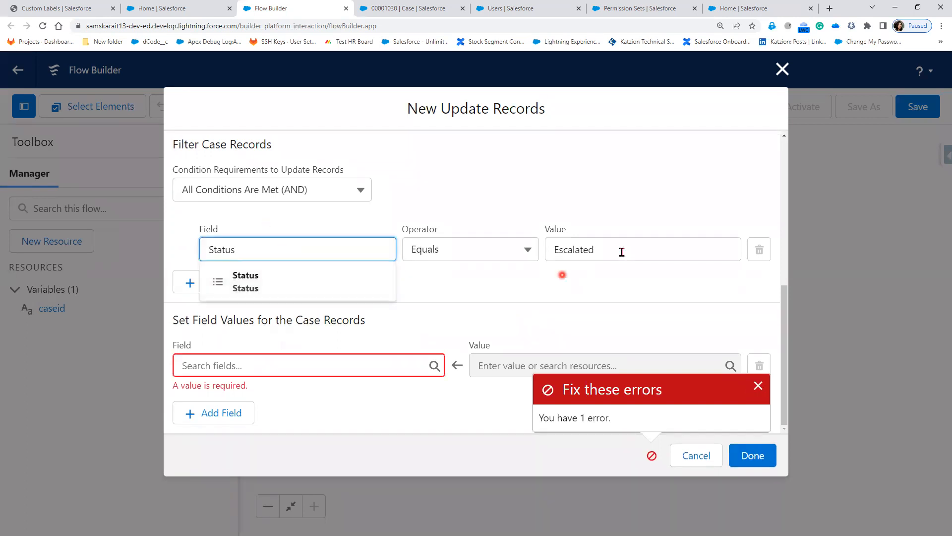
{"action": "left_click_drag", "start_coordinate": [597, 250], "coordinate": [486, 250]}
{"action": "key", "text": "BackSpace"}
{"action": "left_click", "coordinate": [405, 250]}
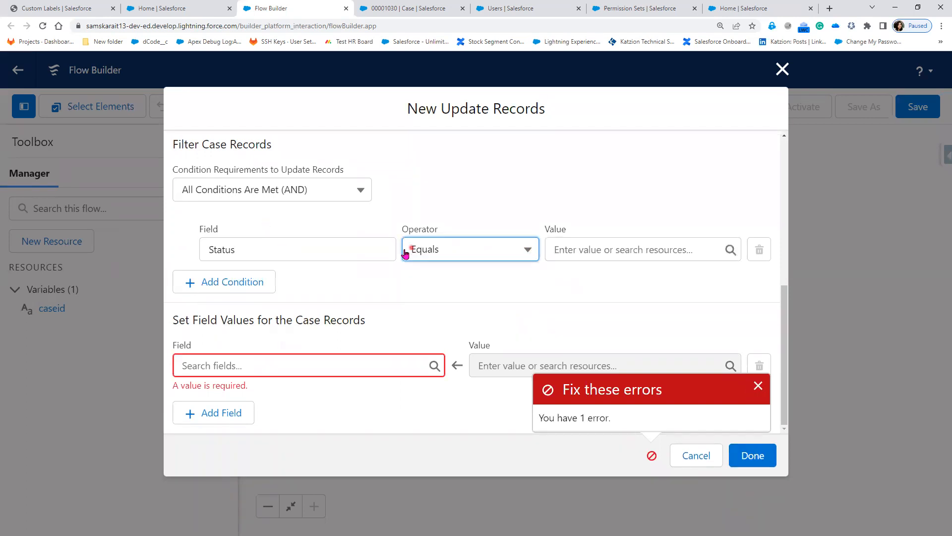
{"action": "scroll", "coordinate": [256, 296], "scroll_direction": "up", "scroll_amount": 1}
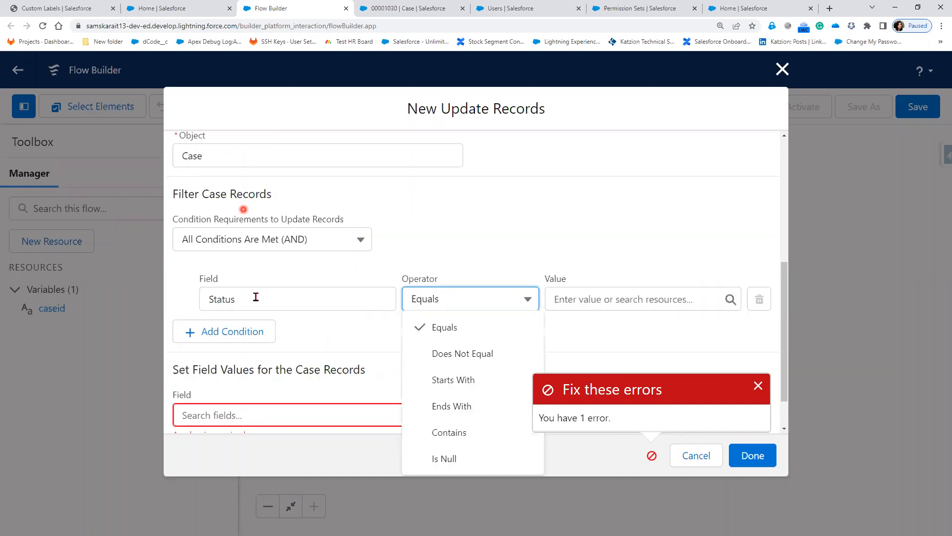
{"action": "left_click", "coordinate": [255, 297]}
{"action": "key", "text": "ctrl+a"}
{"action": "key", "text": "BackSpace"}
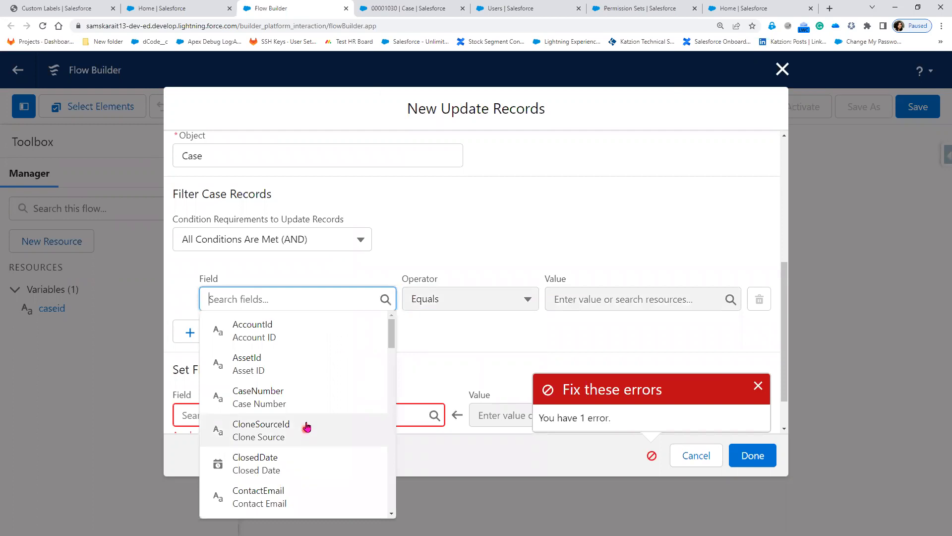
{"action": "scroll", "coordinate": [303, 429], "scroll_direction": "down", "scroll_amount": 2}
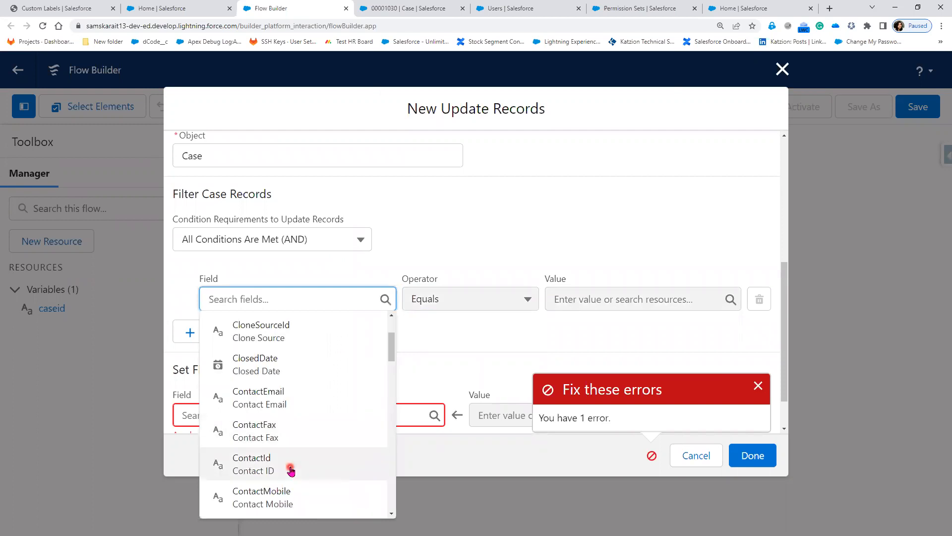
{"action": "scroll", "coordinate": [291, 470], "scroll_direction": "down", "scroll_amount": 5}
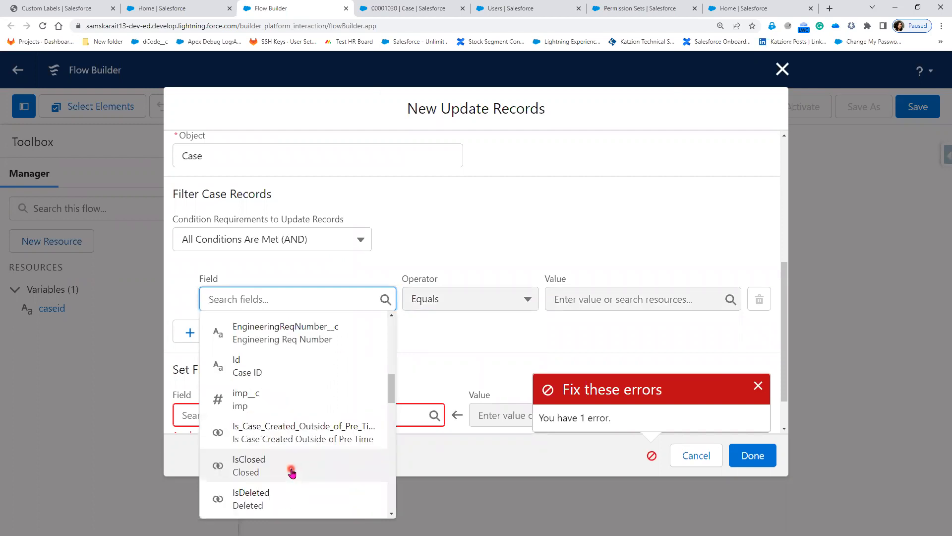
Set the filter condition to Id Equals the caseid variable.
{"action": "left_click", "coordinate": [276, 367]}
{"action": "left_click", "coordinate": [583, 297]}
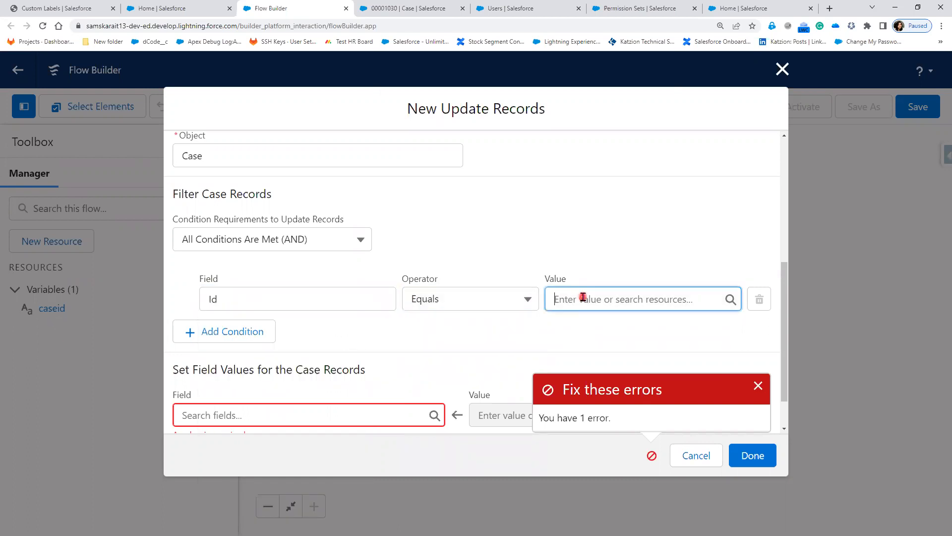
{"action": "left_click", "coordinate": [759, 387]}
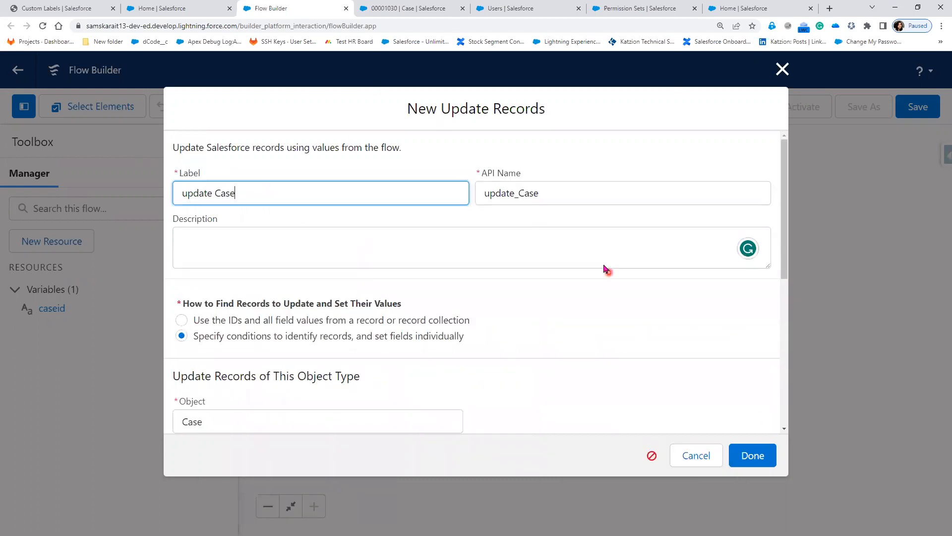
{"action": "scroll", "coordinate": [608, 382], "scroll_direction": "down", "scroll_amount": 5}
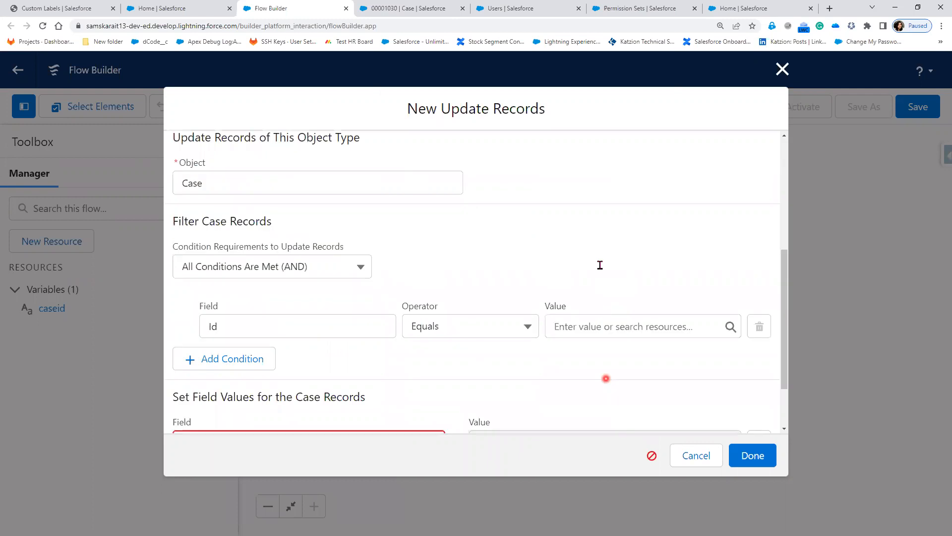
{"action": "left_click", "coordinate": [624, 326]}
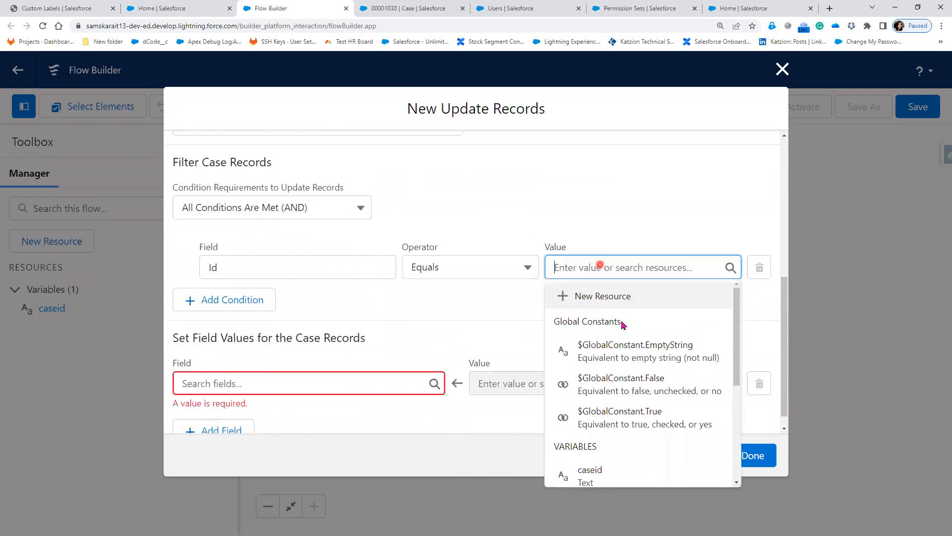
{"action": "left_click", "coordinate": [632, 470]}
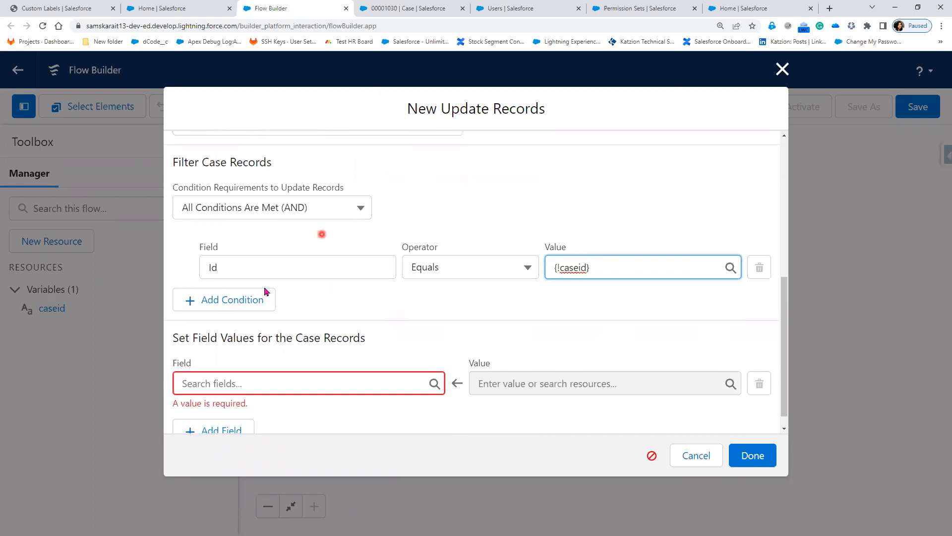
{"action": "left_click", "coordinate": [257, 383]}
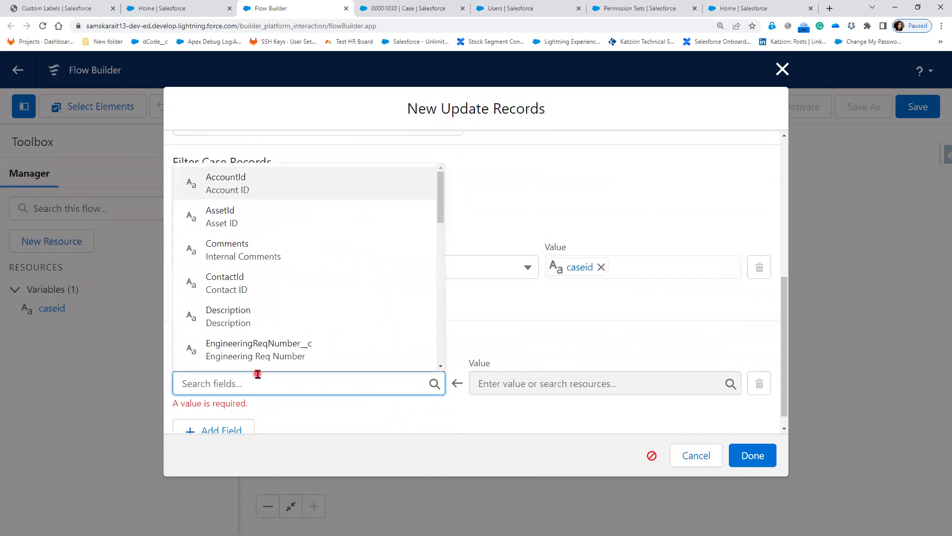
Set the case Status field value to Escalated.
{"action": "type", "text": "sta"}
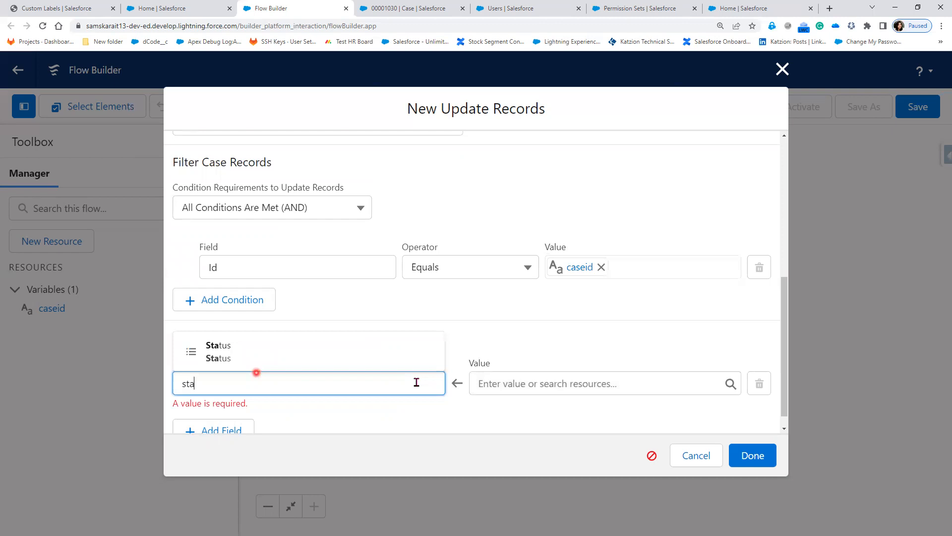
{"action": "left_click", "coordinate": [551, 383]}
{"action": "left_click", "coordinate": [557, 306]}
{"action": "left_click", "coordinate": [418, 344]}
Review the specify-conditions setting and add the update Case element to the flow.
{"action": "scroll", "coordinate": [418, 346], "scroll_direction": "up", "scroll_amount": 3}
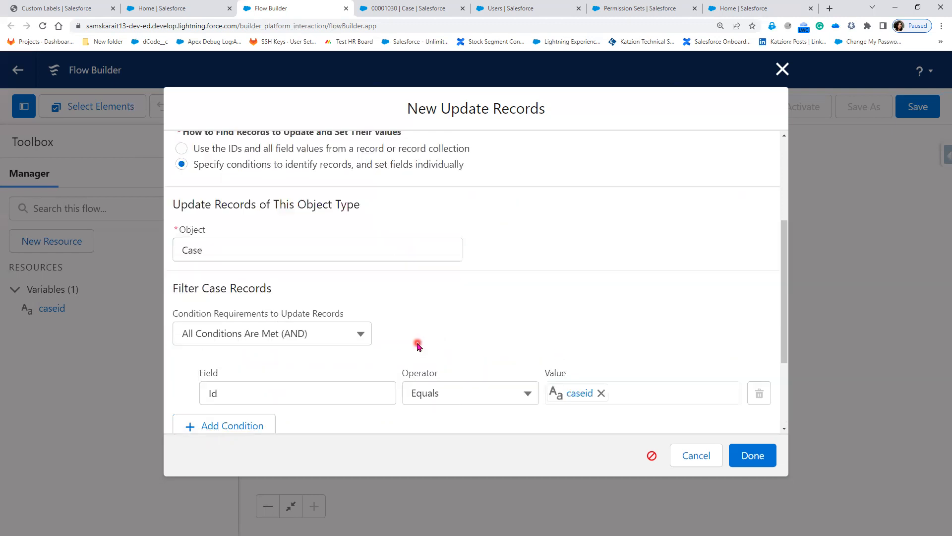
{"action": "scroll", "coordinate": [276, 149], "scroll_direction": "up", "scroll_amount": 4}
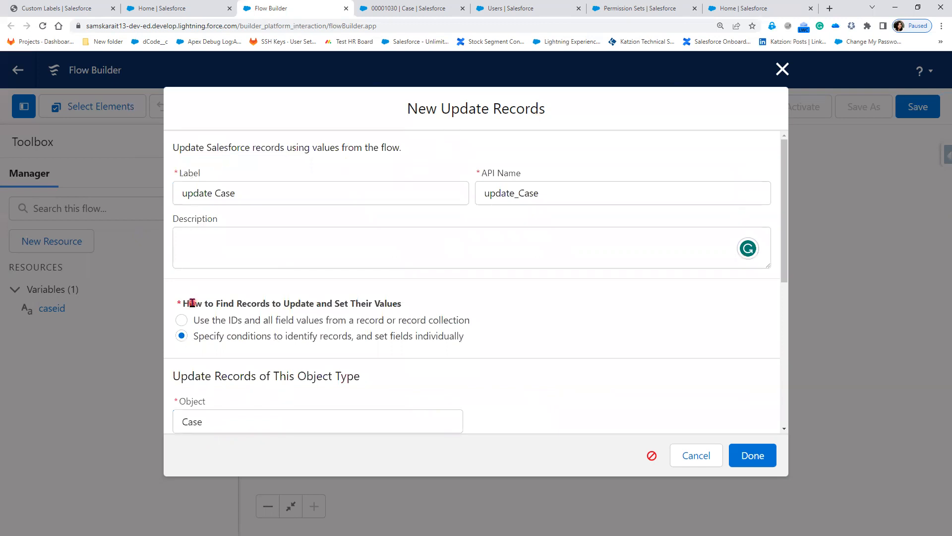
{"action": "left_click_drag", "start_coordinate": [191, 303], "coordinate": [332, 301]}
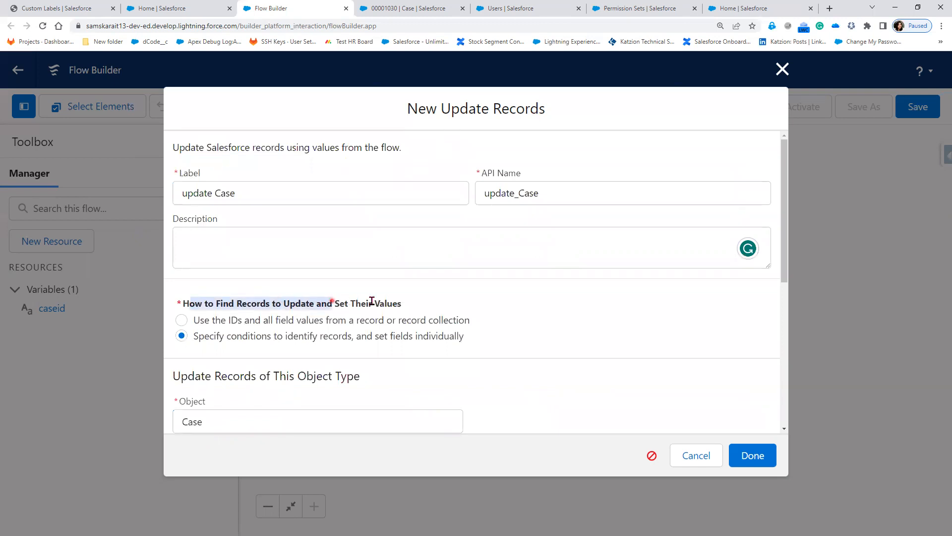
{"action": "left_click_drag", "start_coordinate": [414, 304], "coordinate": [413, 303]}
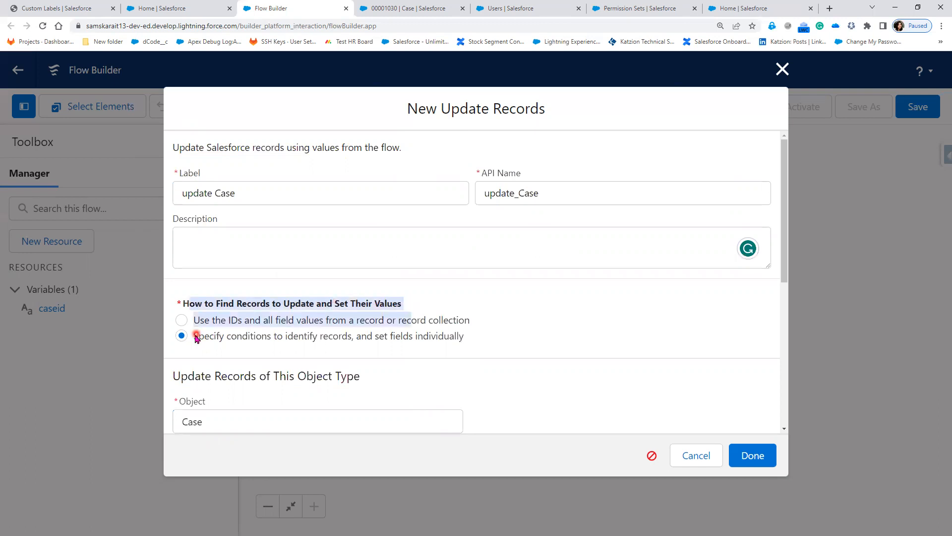
{"action": "left_click_drag", "start_coordinate": [200, 337], "coordinate": [352, 342]}
{"action": "scroll", "coordinate": [412, 385], "scroll_direction": "down", "scroll_amount": 2}
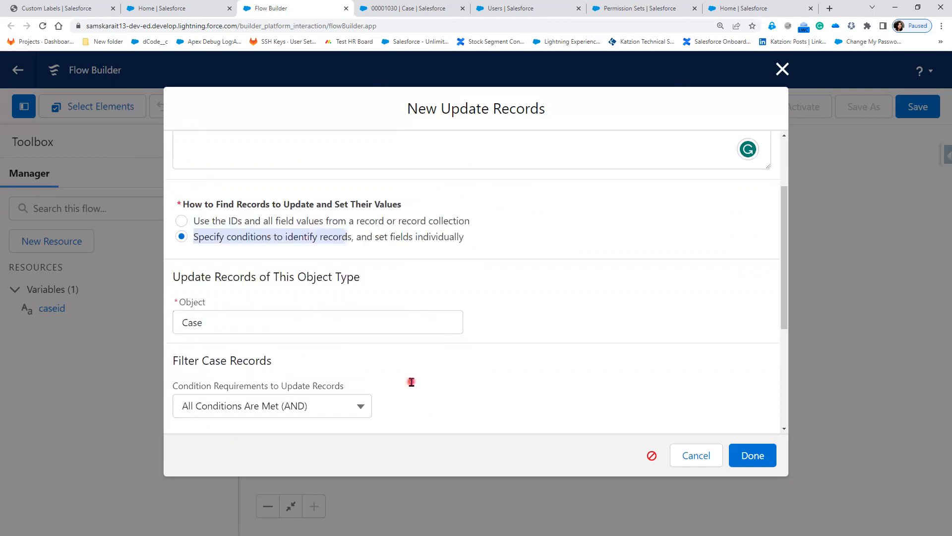
{"action": "scroll", "coordinate": [411, 384], "scroll_direction": "down", "scroll_amount": 2}
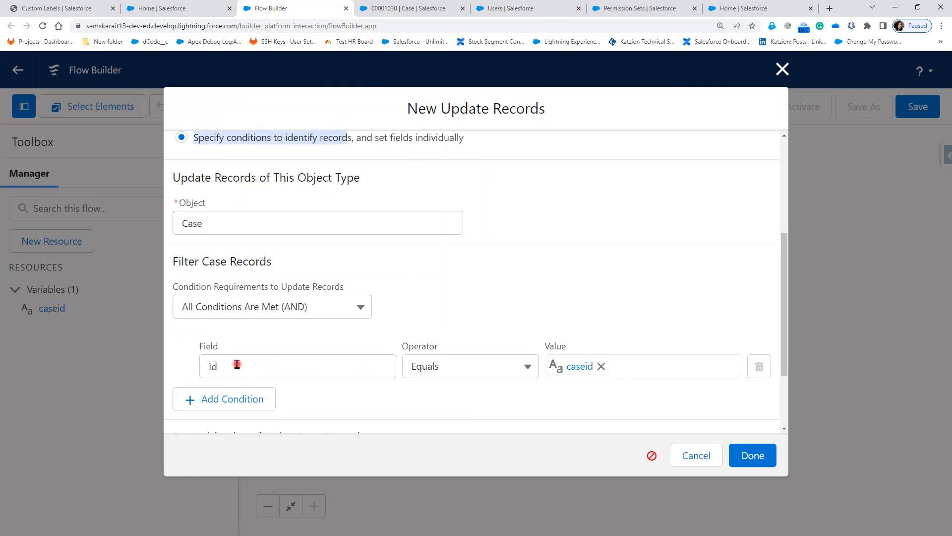
{"action": "scroll", "coordinate": [236, 369], "scroll_direction": "down", "scroll_amount": 2}
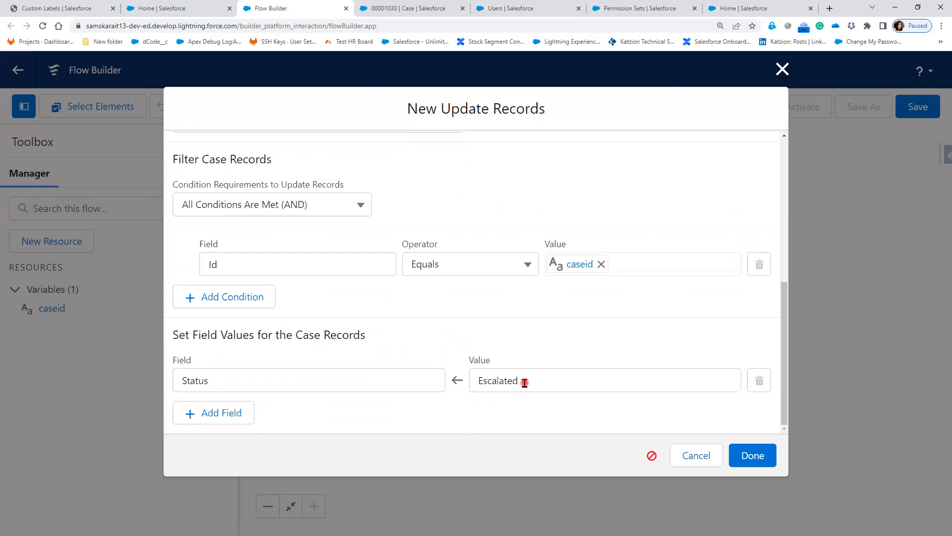
{"action": "left_click", "coordinate": [747, 455]}
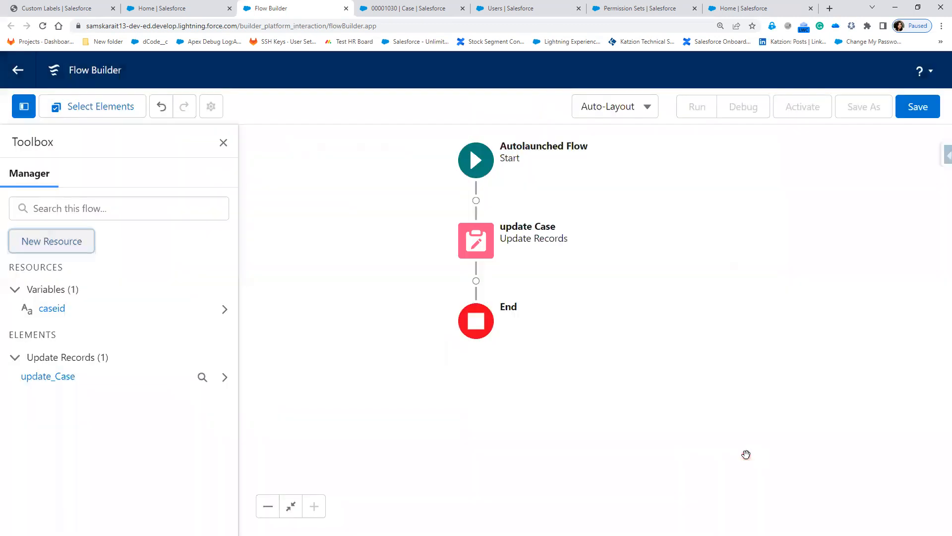
Save the flow with the label 'Move Case to Escalated'.
{"action": "left_click", "coordinate": [925, 110]}
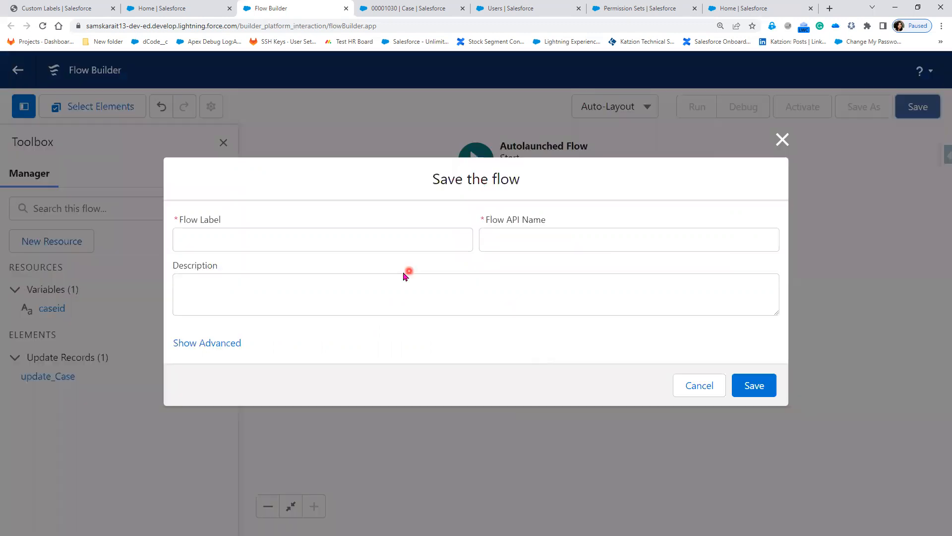
{"action": "left_click", "coordinate": [348, 241]}
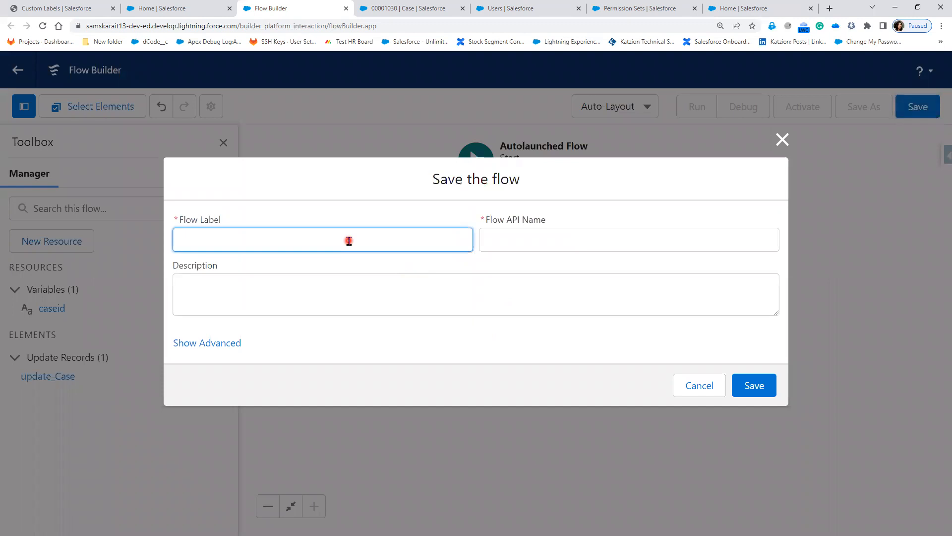
{"action": "type", "text": "Move Case"}
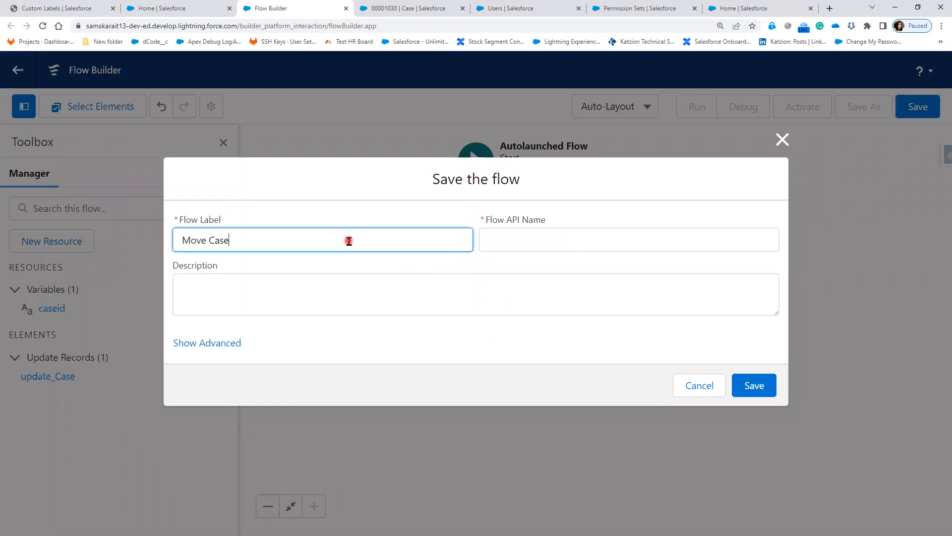
{"action": "type", "text": " to Escalated"}
{"action": "key", "text": "Tab"}
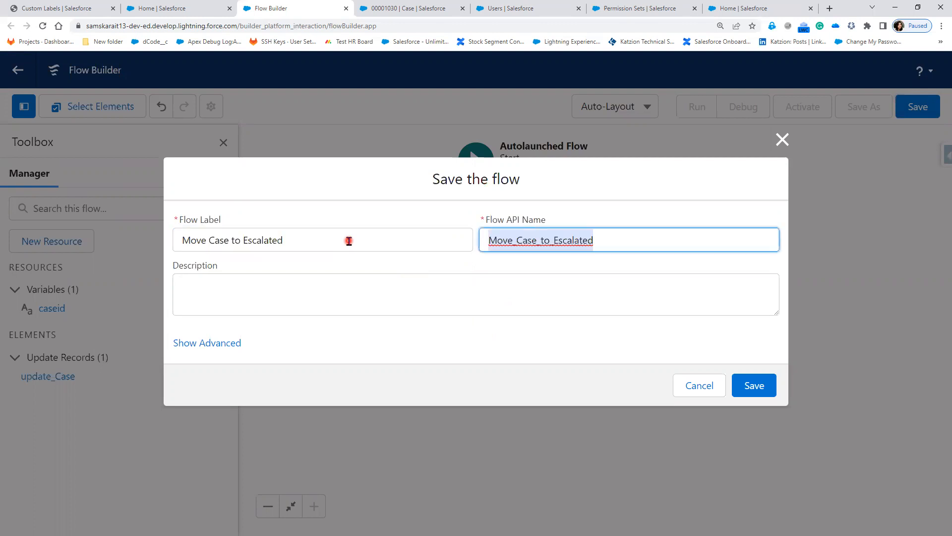
{"action": "left_click", "coordinate": [769, 397]}
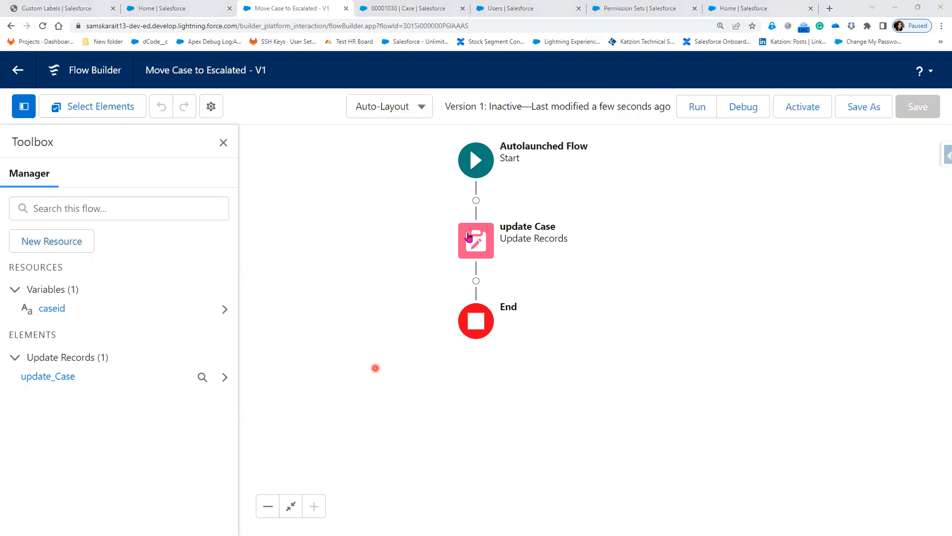
Activate the Move Case to Escalated flow.
{"action": "left_click", "coordinate": [796, 108]}
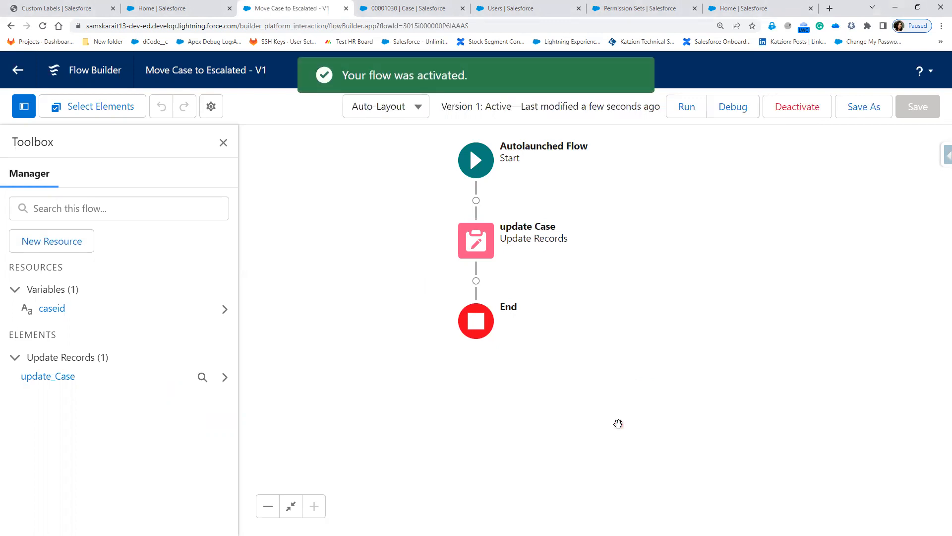
{"action": "left_click", "coordinate": [576, 410]}
{"action": "left_click", "coordinate": [515, 195]}
From the case record, open the Case object in Setup and go to Buttons, Links, and Actions.
{"action": "left_click", "coordinate": [405, 9]}
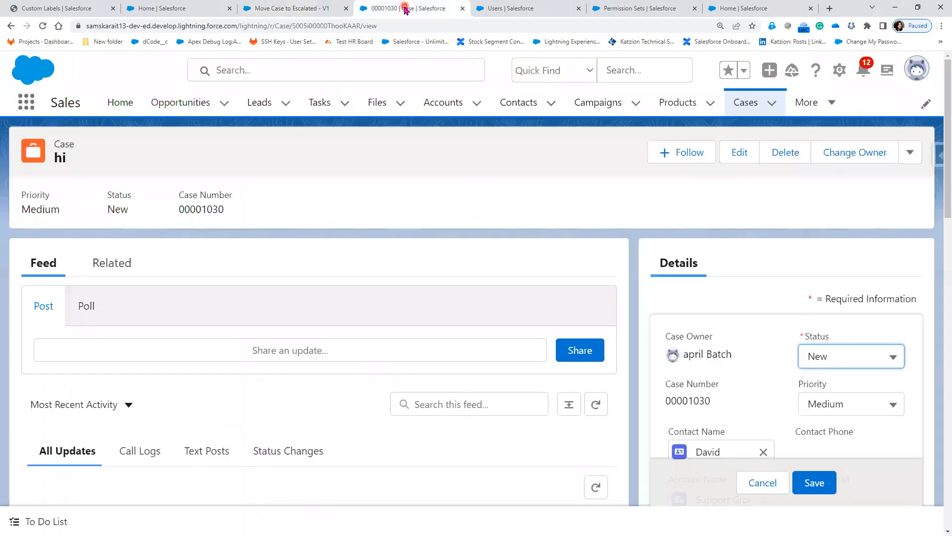
{"action": "left_click", "coordinate": [839, 70]}
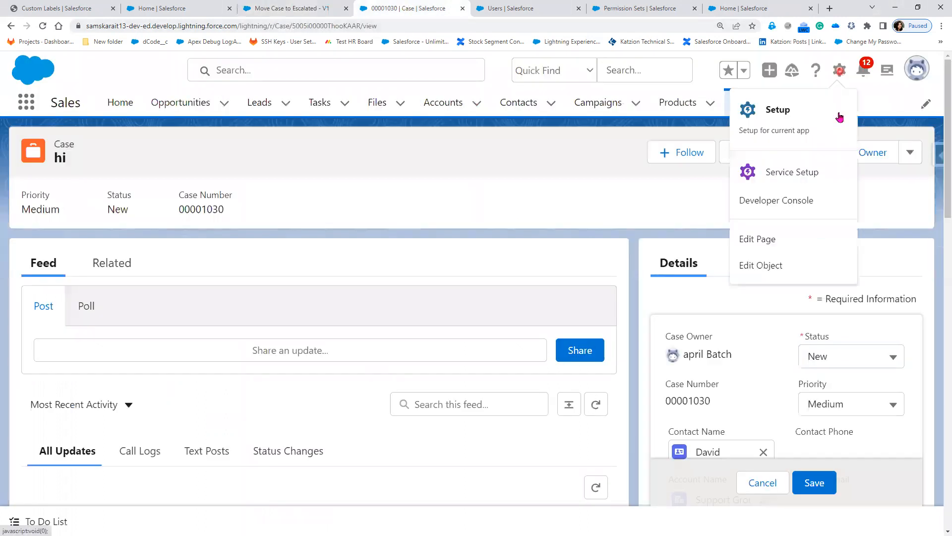
{"action": "left_click", "coordinate": [775, 268]}
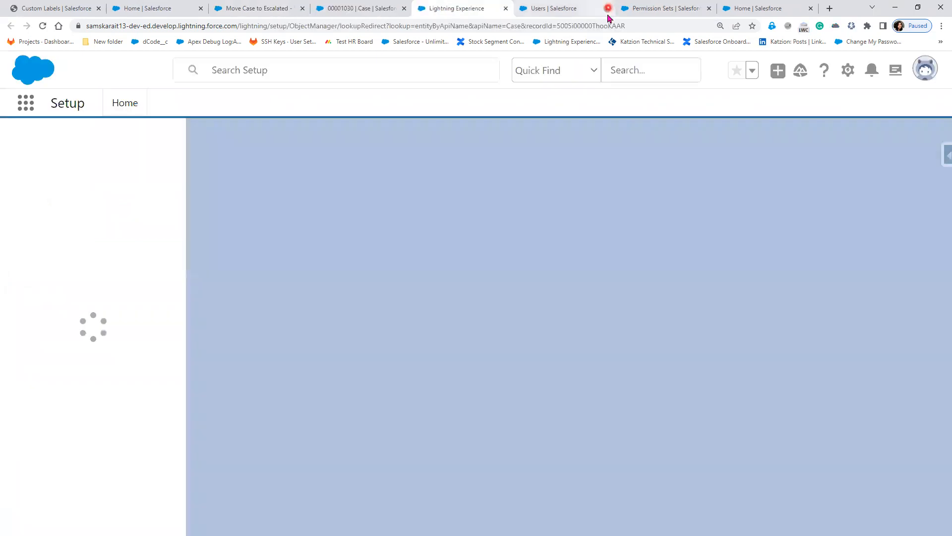
{"action": "left_click", "coordinate": [525, 250]}
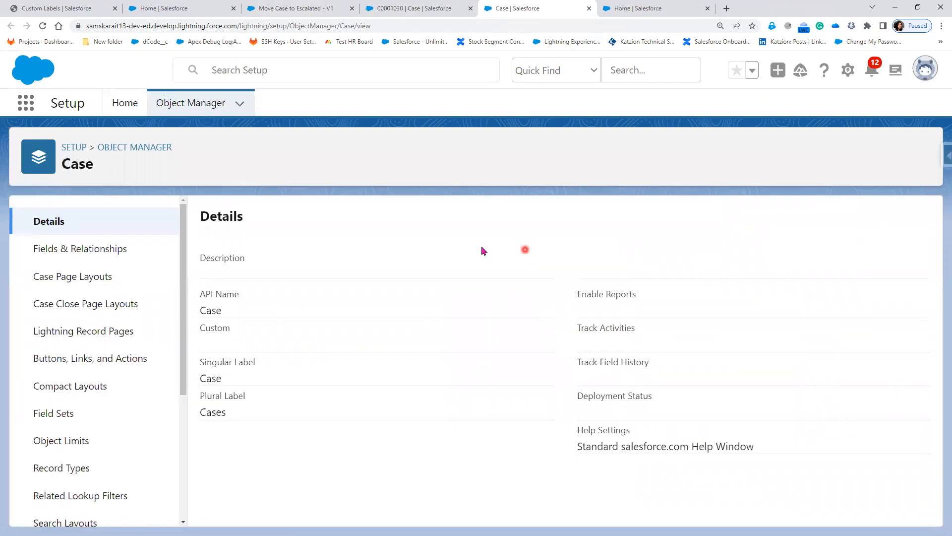
{"action": "left_click", "coordinate": [90, 250]}
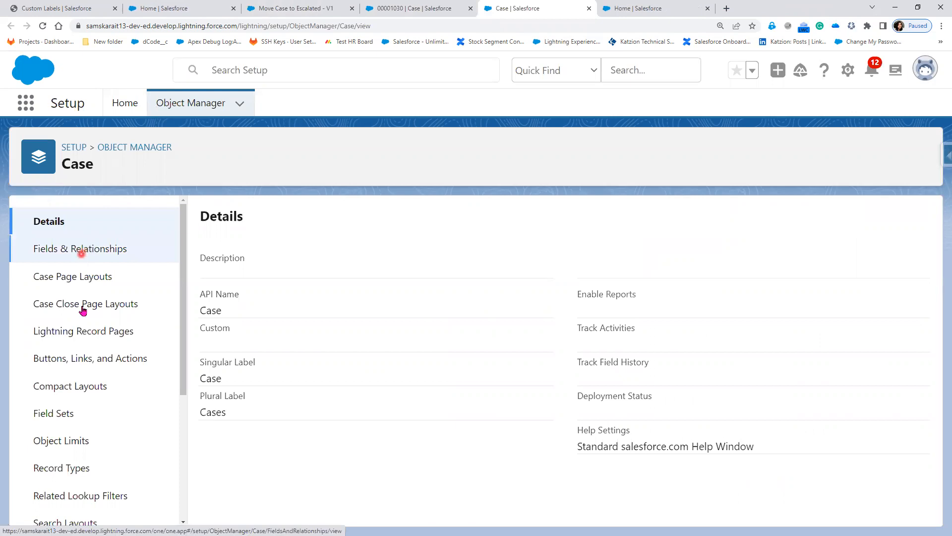
{"action": "left_click", "coordinate": [70, 358]}
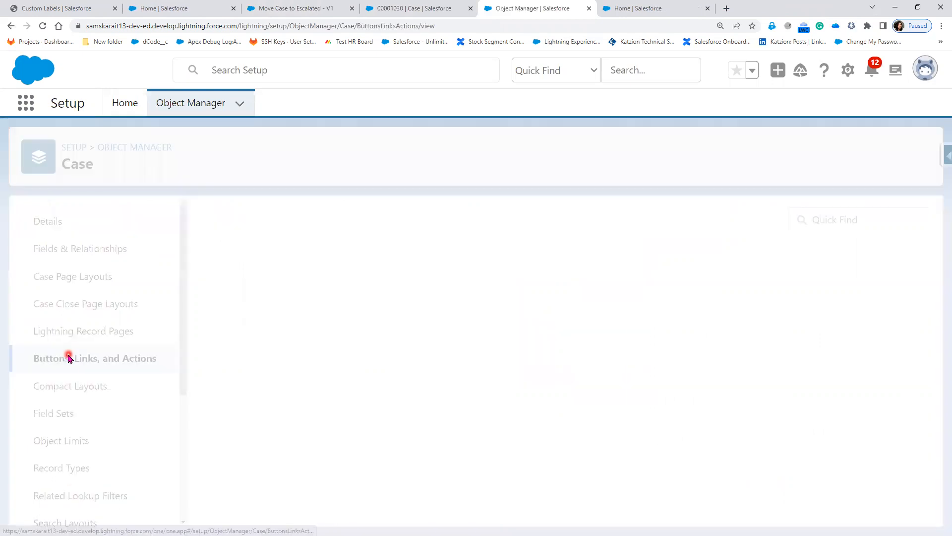
{"action": "left_click", "coordinate": [127, 363]}
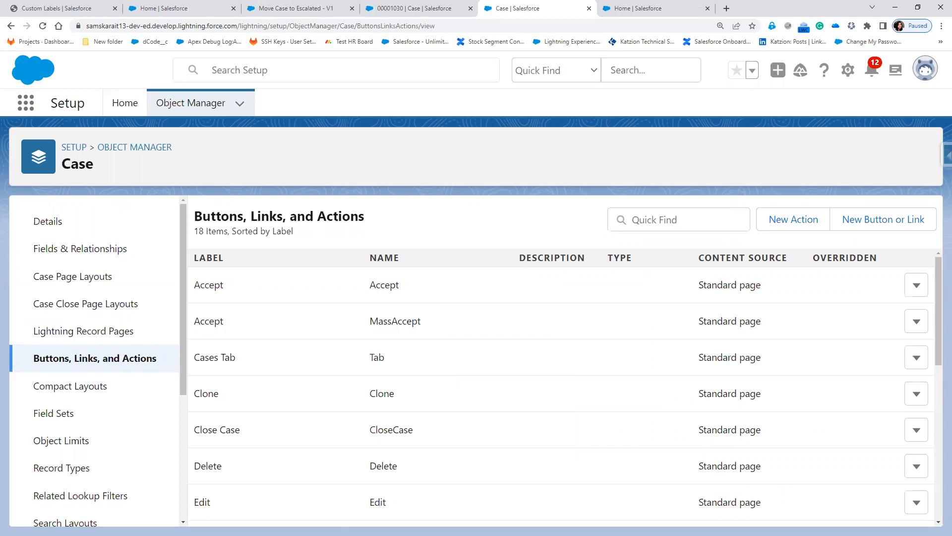
{"action": "left_click", "coordinate": [400, 430]}
{"action": "scroll", "coordinate": [400, 432], "scroll_direction": "down", "scroll_amount": 5}
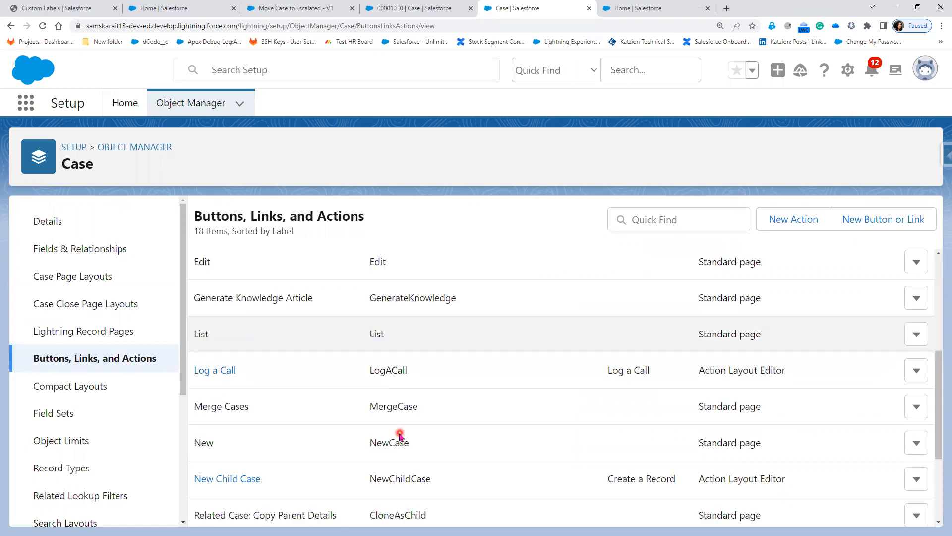
{"action": "scroll", "coordinate": [400, 436], "scroll_direction": "down", "scroll_amount": 3}
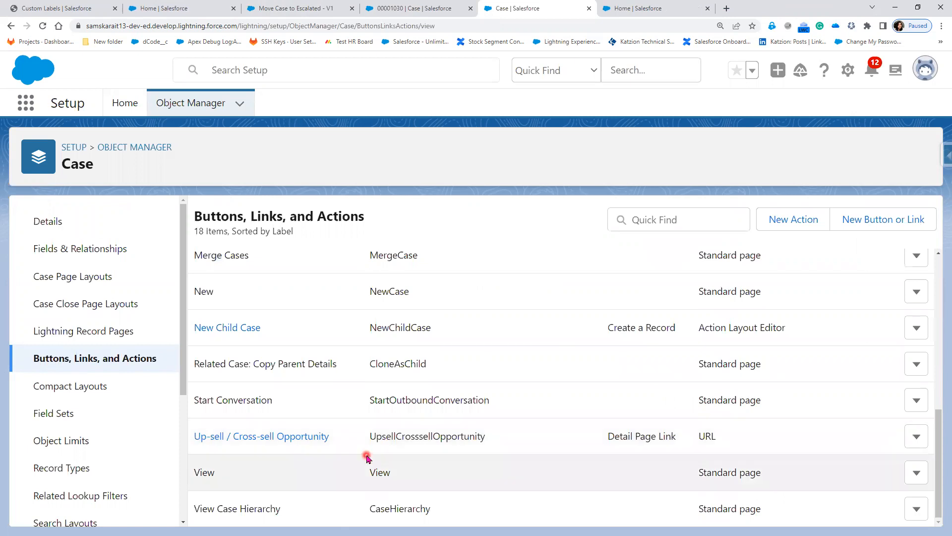
{"action": "left_click", "coordinate": [108, 368]}
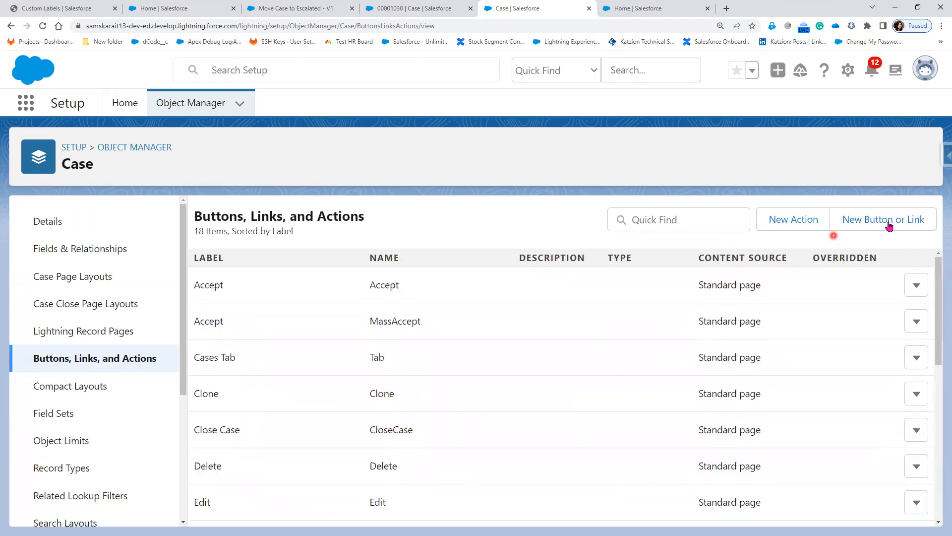
Start a new Case button labelled 'Escalated Status' so the name fills in as Escalated_Status.
{"action": "left_click", "coordinate": [887, 220]}
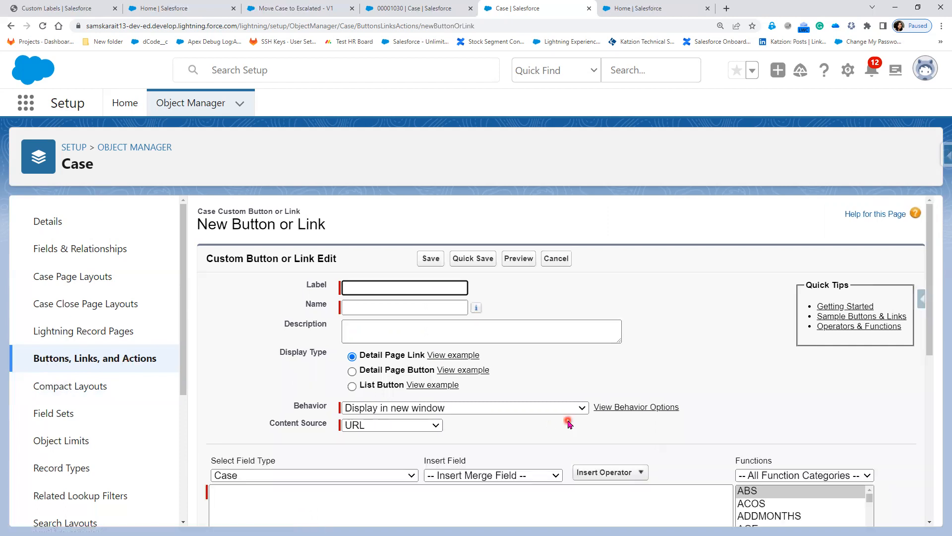
{"action": "left_click", "coordinate": [346, 286]}
{"action": "type", "text": "Move"}
{"action": "key", "text": "BackSpace"}
{"action": "key", "text": "BackSpace"}
{"action": "key", "text": "BackSpace"}
{"action": "type", "text": "Chang"}
{"action": "type", "text": "e"}
{"action": "key", "text": "ctrl+a"}
{"action": "type", "text": "Escalated"}
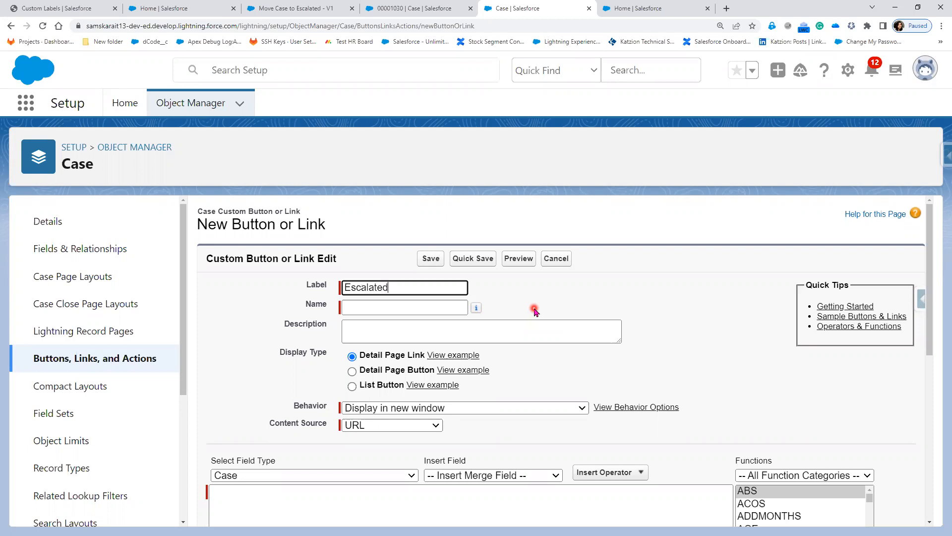
{"action": "type", "text": " St"}
{"action": "type", "text": "aus"}
{"action": "type", "text": "us"}
{"action": "key", "text": "Tab"}
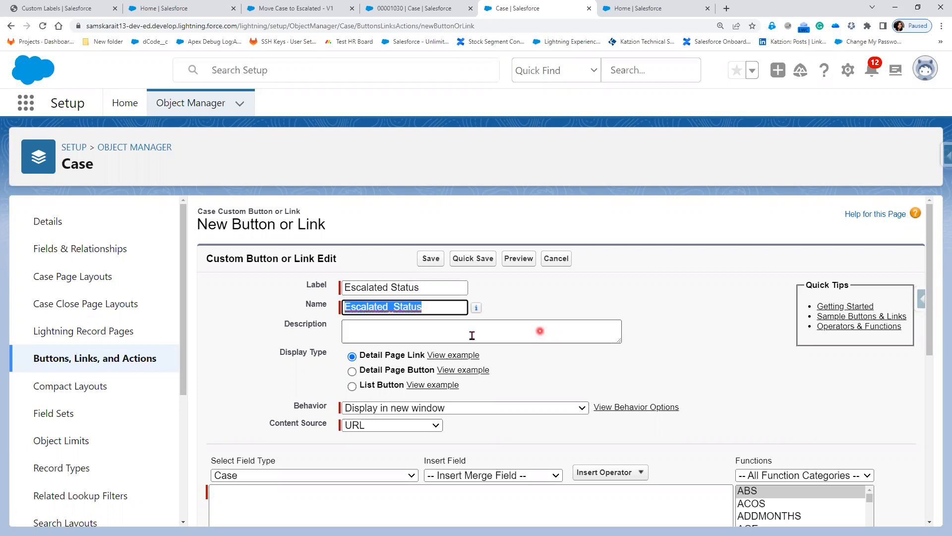
{"action": "scroll", "coordinate": [428, 330], "scroll_direction": "down", "scroll_amount": 1}
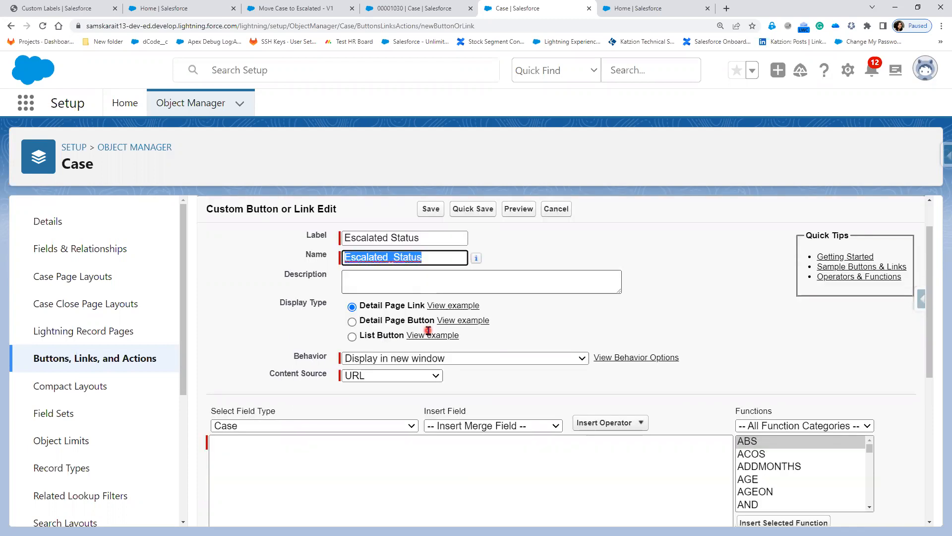
{"action": "left_click_drag", "start_coordinate": [362, 306], "coordinate": [458, 311]}
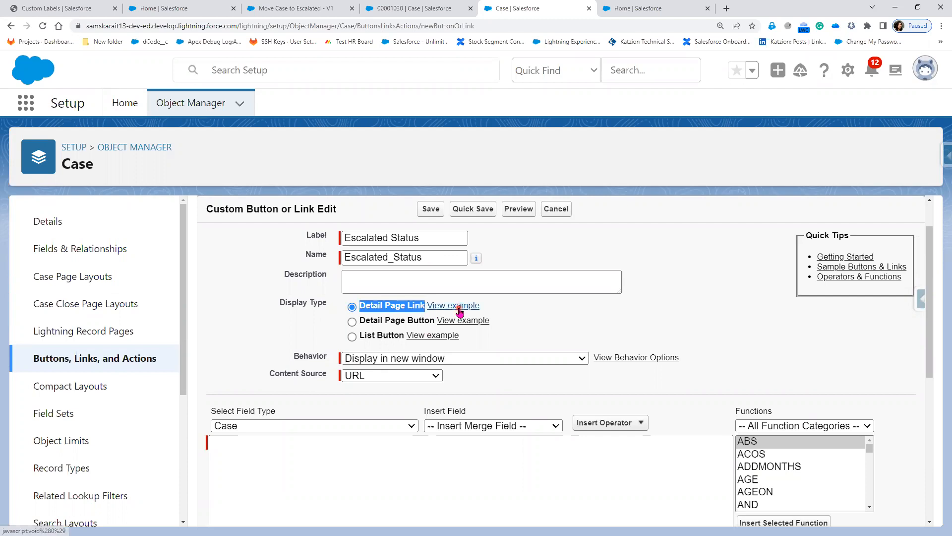
Compare the link, detail page button and list button examples, choosing Detail Page Button.
{"action": "left_click", "coordinate": [459, 310]}
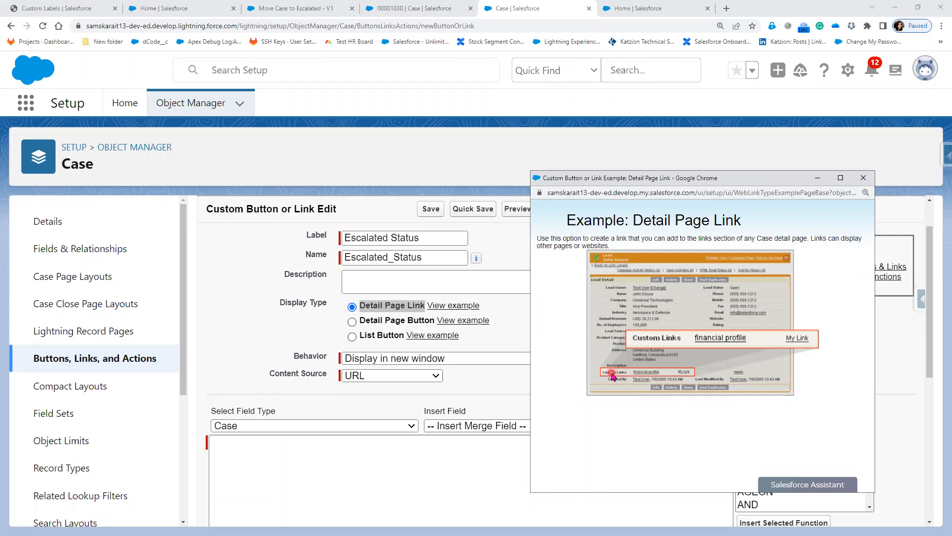
{"action": "left_click", "coordinate": [864, 177]}
{"action": "left_click", "coordinate": [383, 323]}
{"action": "left_click", "coordinate": [453, 322]}
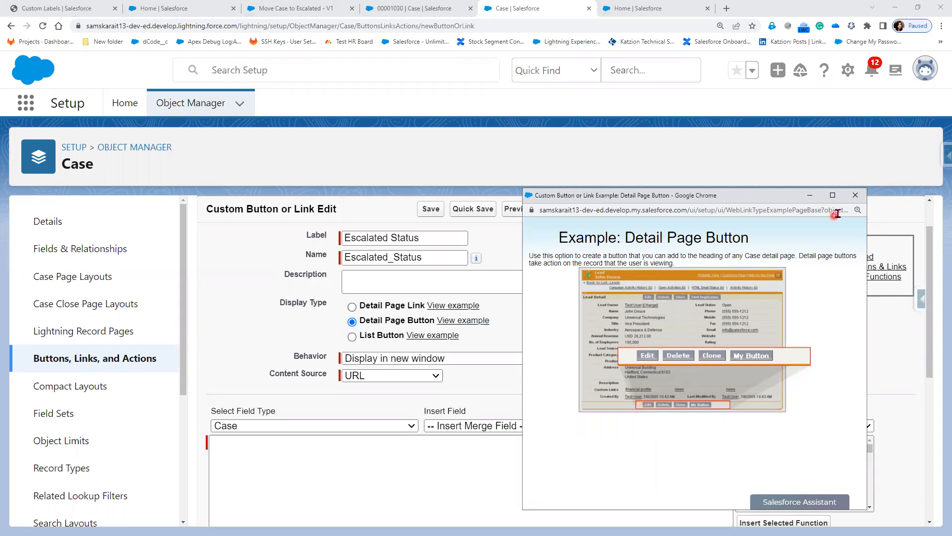
{"action": "left_click", "coordinate": [856, 195]}
{"action": "left_click_drag", "start_coordinate": [372, 339], "coordinate": [375, 335]}
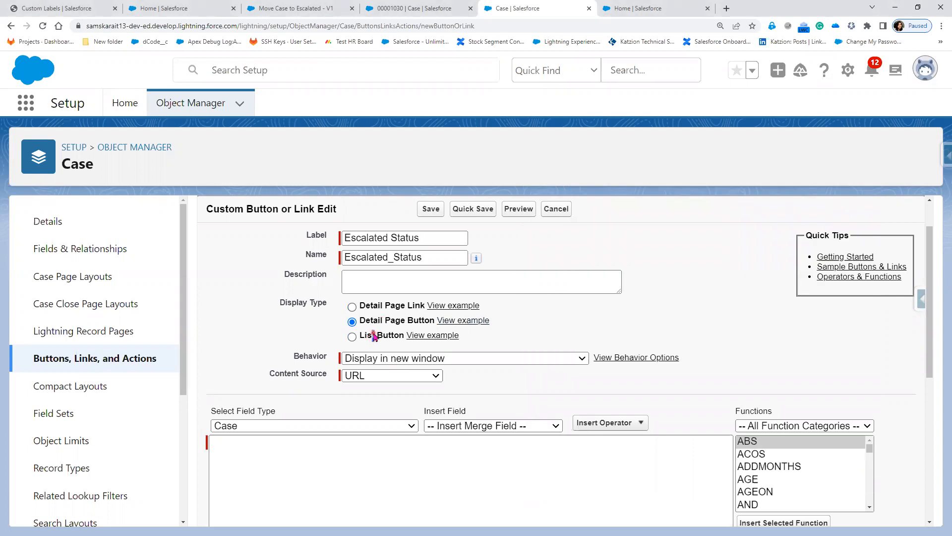
{"action": "left_click", "coordinate": [351, 337]}
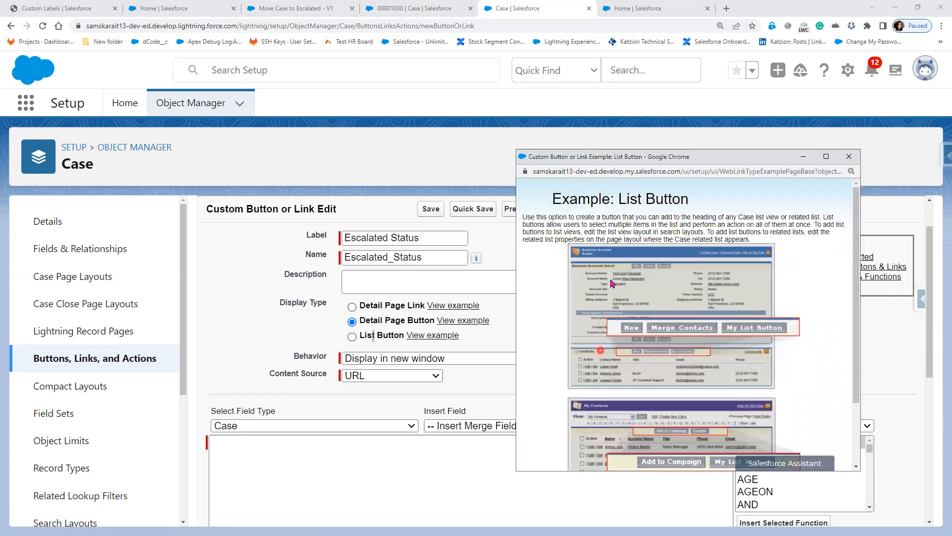
{"action": "left_click", "coordinate": [596, 376]}
{"action": "left_click", "coordinate": [849, 156]}
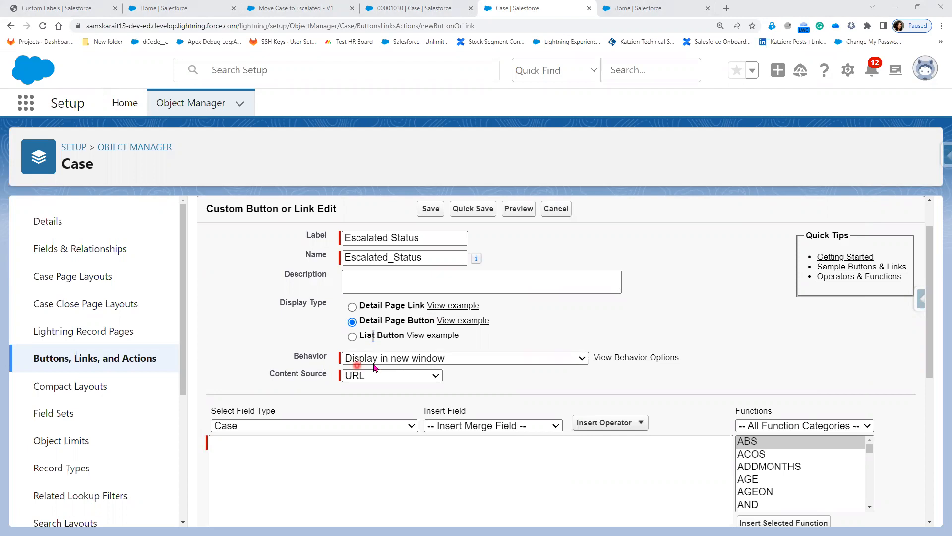
Review the button behavior options guide, then expand the Behavior dropdown.
{"action": "left_click", "coordinate": [643, 362]}
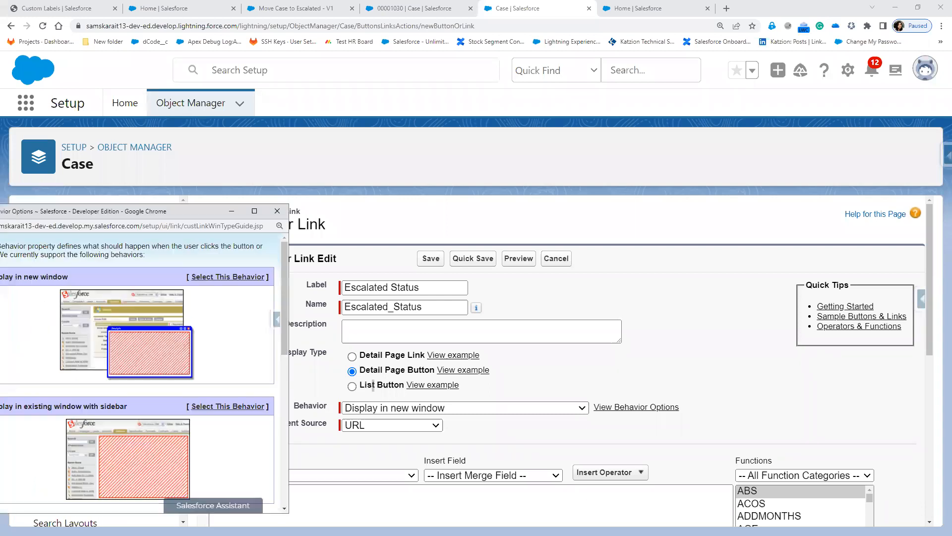
{"action": "left_click", "coordinate": [115, 233]}
{"action": "left_click", "coordinate": [142, 210]}
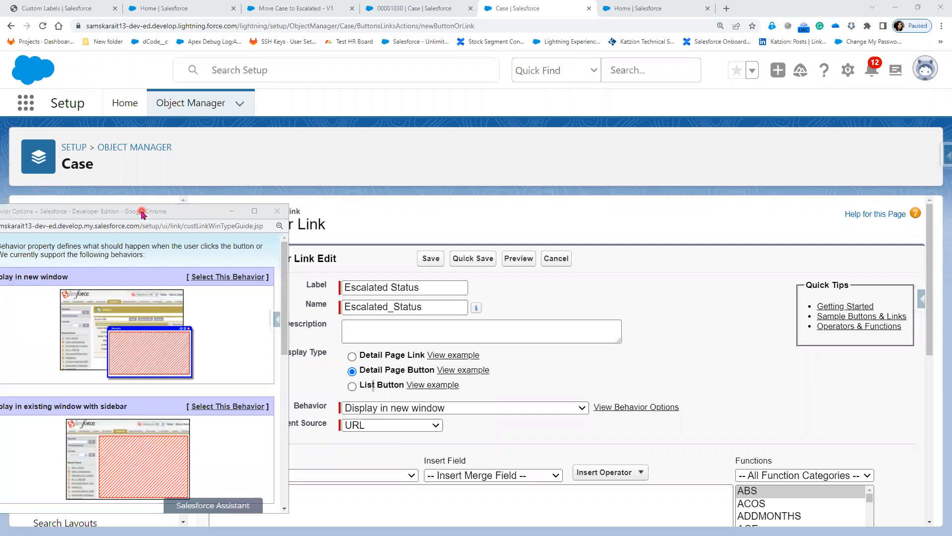
{"action": "left_click_drag", "start_coordinate": [141, 211], "coordinate": [739, 196]}
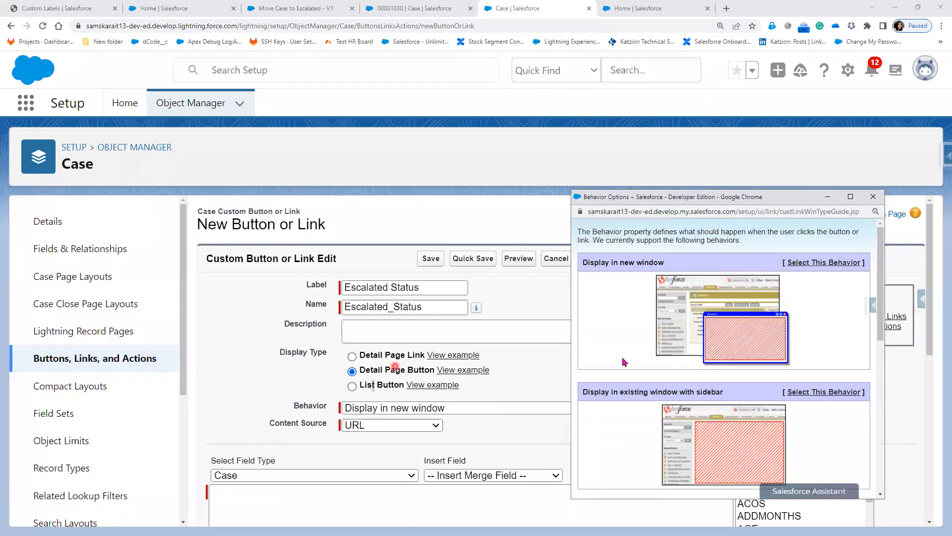
{"action": "left_click", "coordinate": [739, 364]}
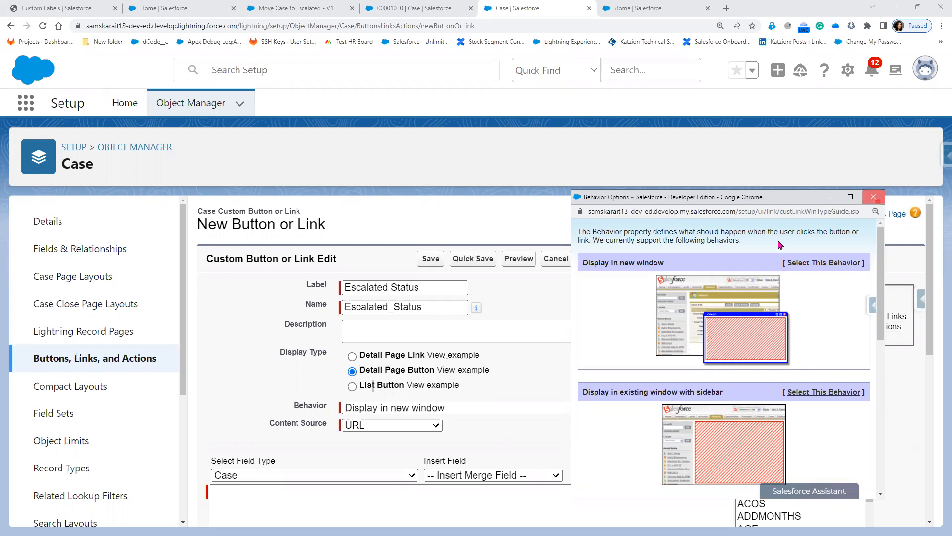
{"action": "left_click", "coordinate": [874, 198]}
{"action": "left_click", "coordinate": [479, 409]}
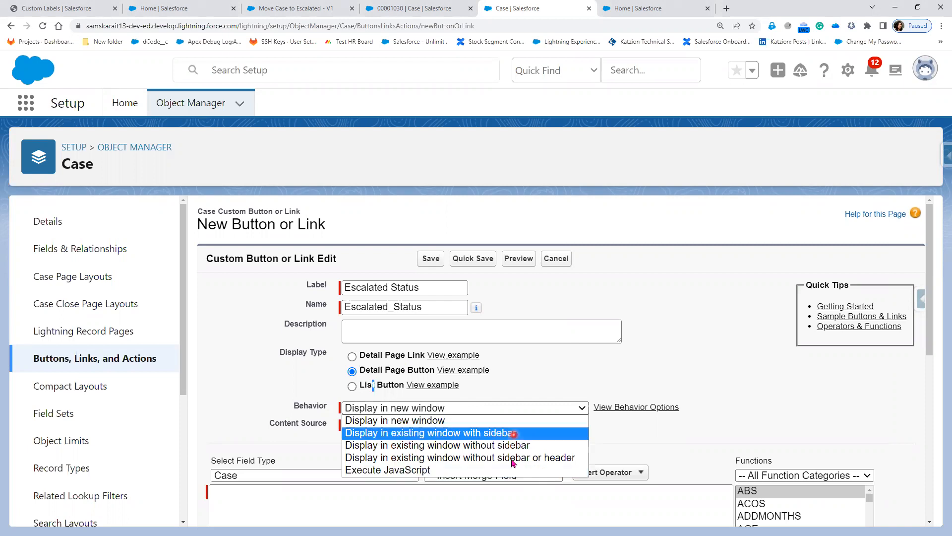
Set Behavior to 'Display in existing window without sidebar or header'.
{"action": "left_click", "coordinate": [571, 457]}
{"action": "left_click", "coordinate": [563, 413]}
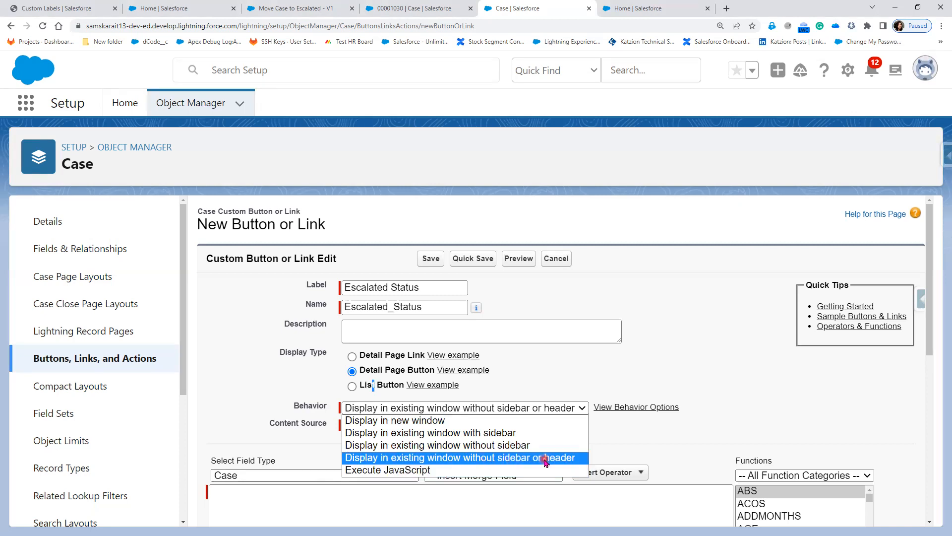
{"action": "left_click", "coordinate": [495, 412]}
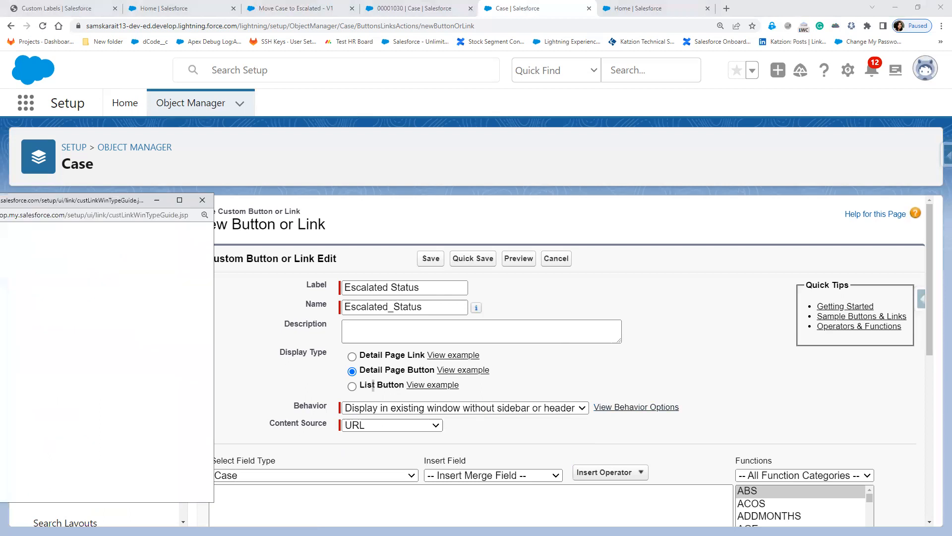
Read through the Behavior Options guide, noting 'Display in existing window without sidebar or header', then close it.
{"action": "left_click_drag", "start_coordinate": [95, 208], "coordinate": [695, 200]}
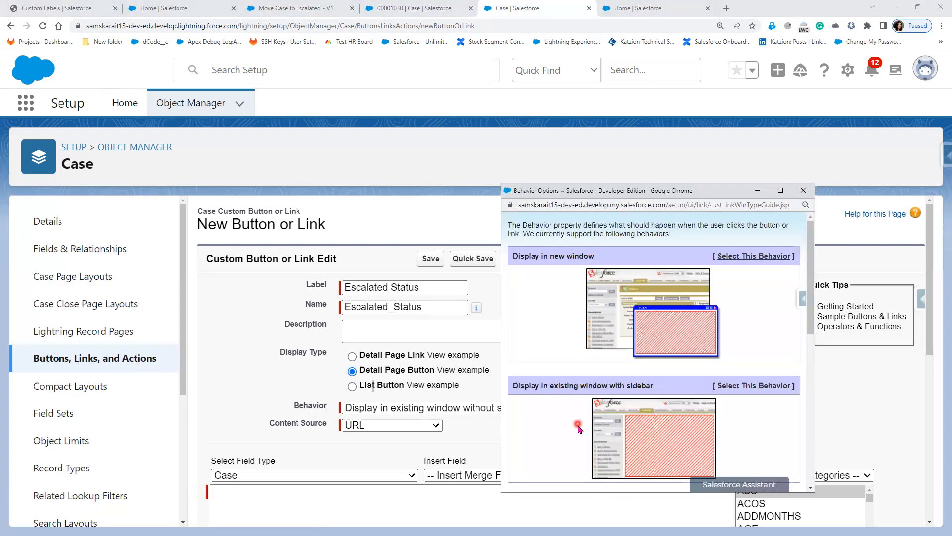
{"action": "scroll", "coordinate": [578, 427], "scroll_direction": "down", "scroll_amount": 3}
{"action": "scroll", "coordinate": [580, 417], "scroll_direction": "down", "scroll_amount": 3}
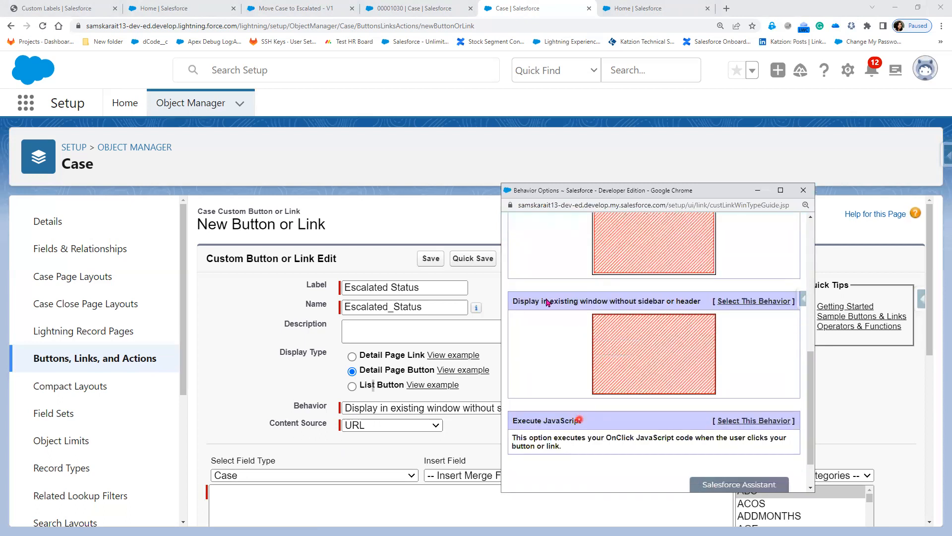
{"action": "scroll", "coordinate": [521, 277], "scroll_direction": "down", "scroll_amount": 1}
{"action": "left_click_drag", "start_coordinate": [574, 277], "coordinate": [701, 277]}
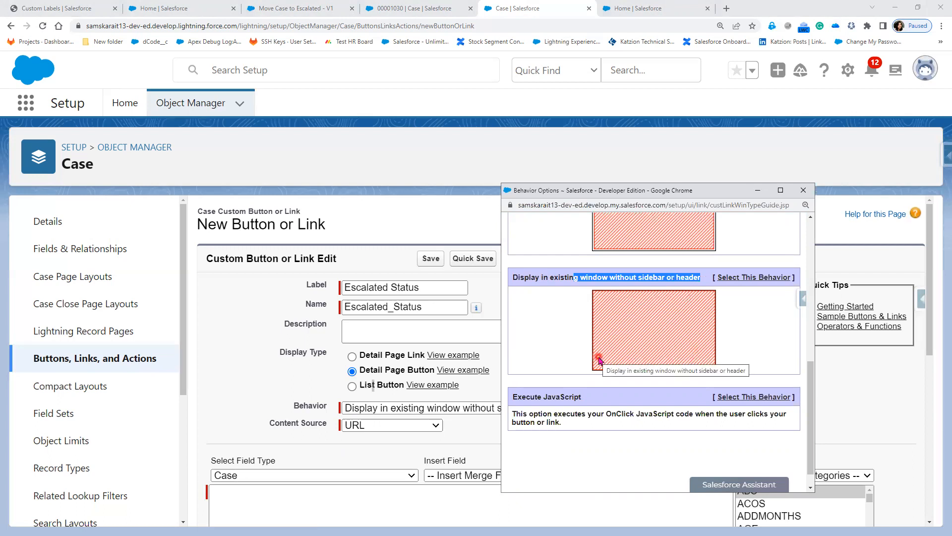
{"action": "scroll", "coordinate": [677, 369], "scroll_direction": "up", "scroll_amount": 2}
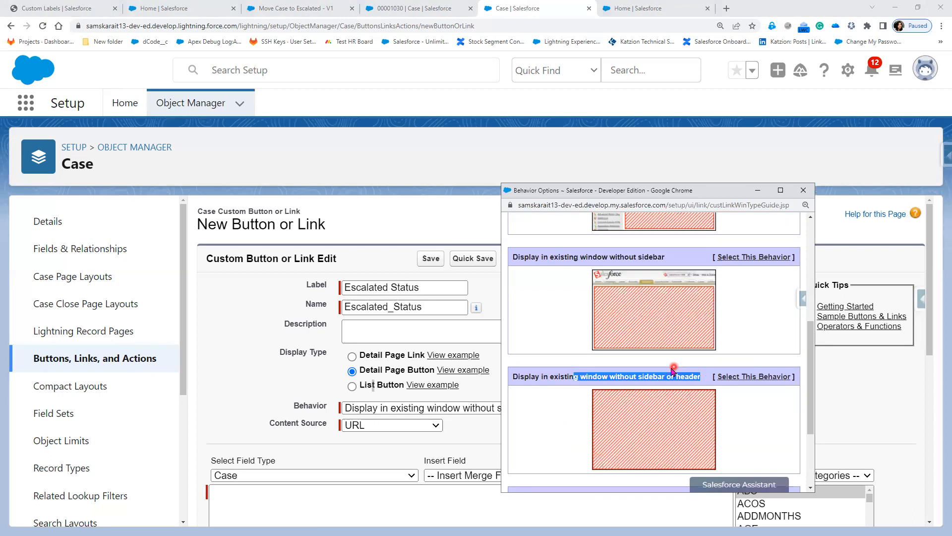
{"action": "scroll", "coordinate": [556, 337], "scroll_direction": "up", "scroll_amount": 1}
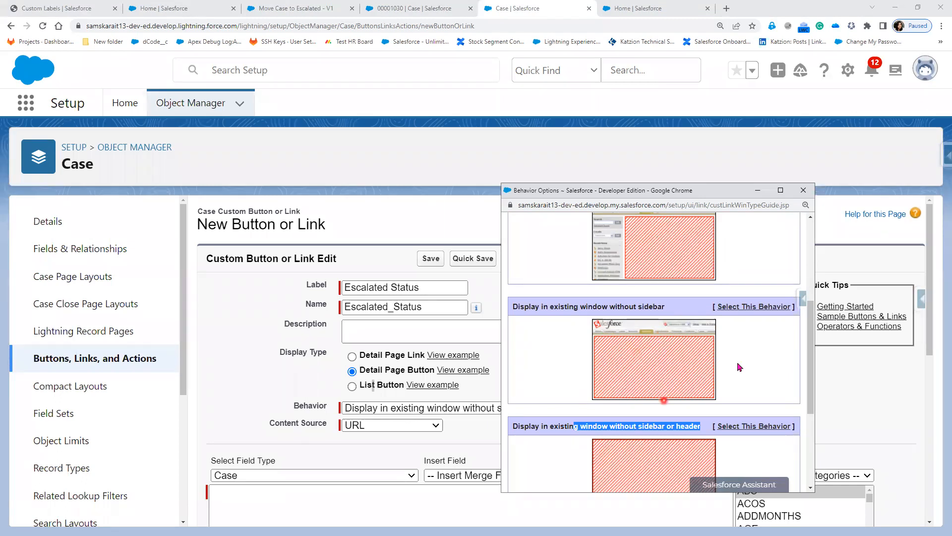
{"action": "scroll", "coordinate": [628, 386], "scroll_direction": "up", "scroll_amount": 3}
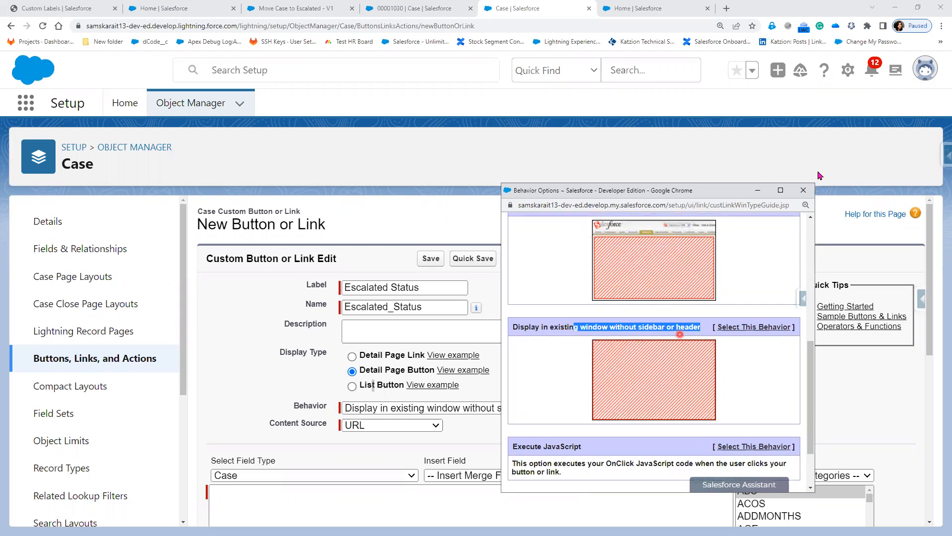
{"action": "left_click", "coordinate": [804, 190]}
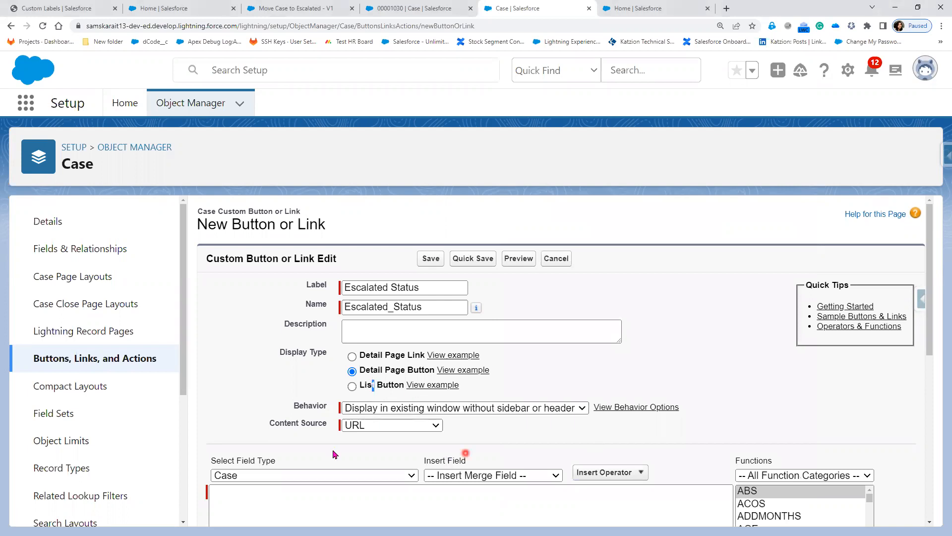
Deactivate the Move Case to Escalated flow and go back to the Flows list of 41 flows.
{"action": "left_click", "coordinate": [317, 494]}
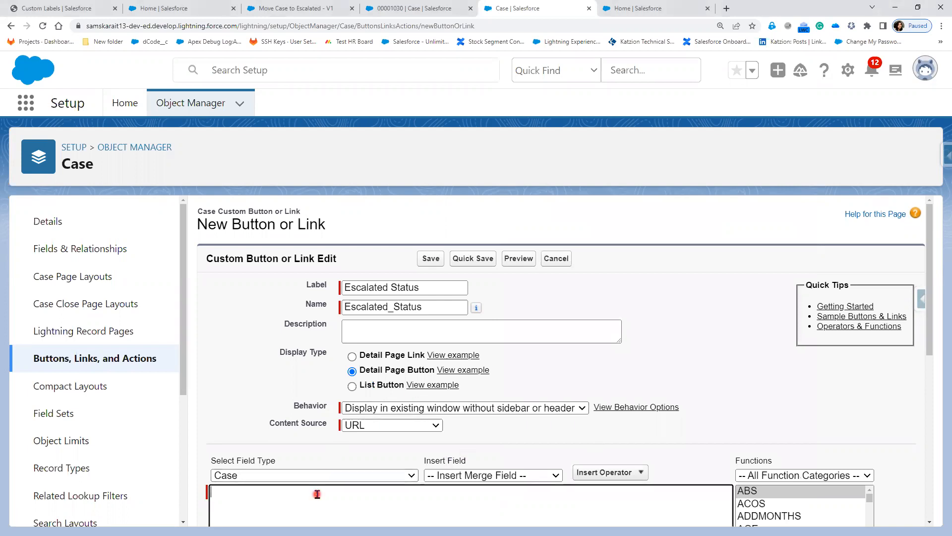
{"action": "scroll", "coordinate": [344, 371], "scroll_direction": "down", "scroll_amount": 1}
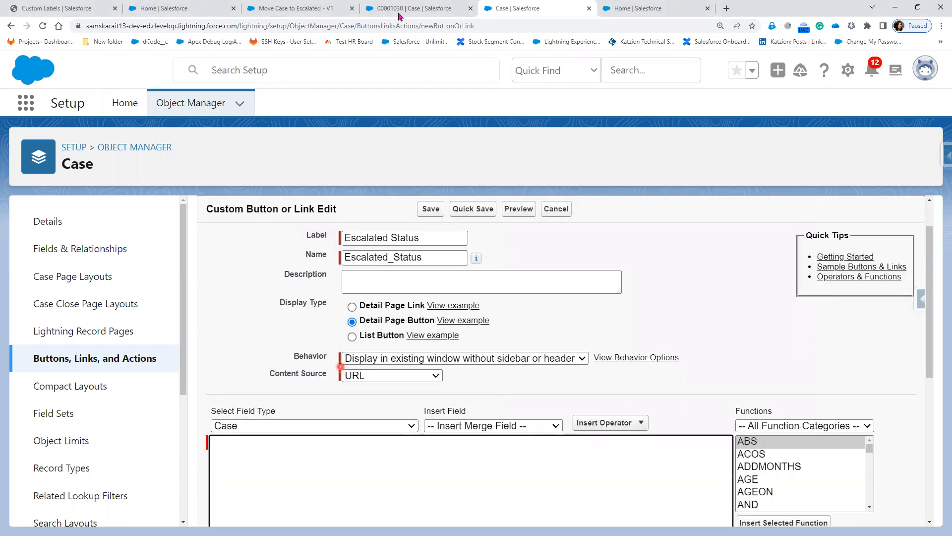
{"action": "left_click", "coordinate": [299, 9]}
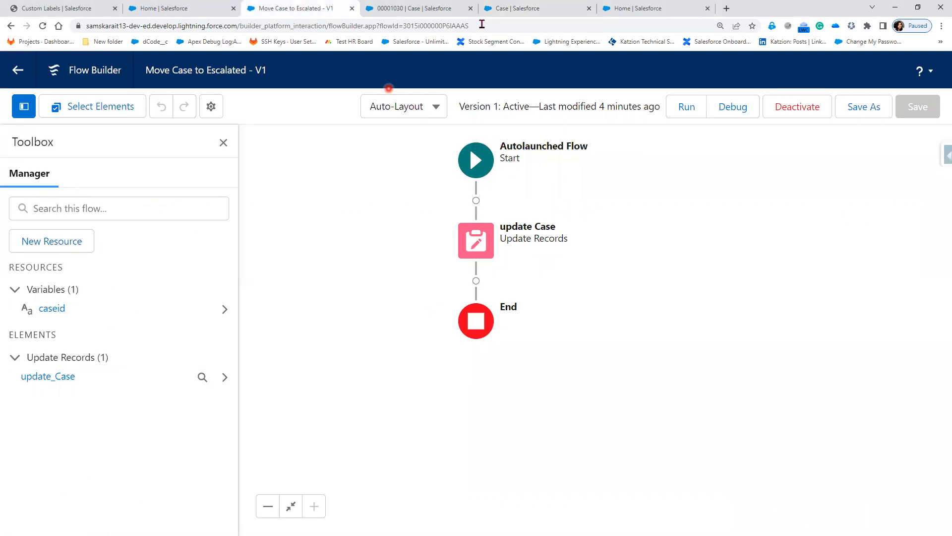
{"action": "left_click", "coordinate": [505, 9]}
{"action": "left_click", "coordinate": [283, 475]}
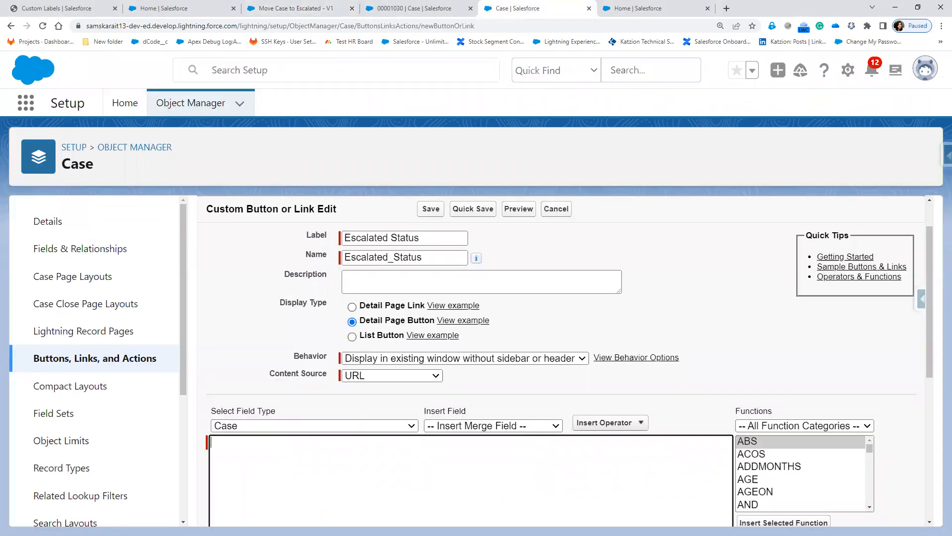
{"action": "left_click", "coordinate": [455, 348]}
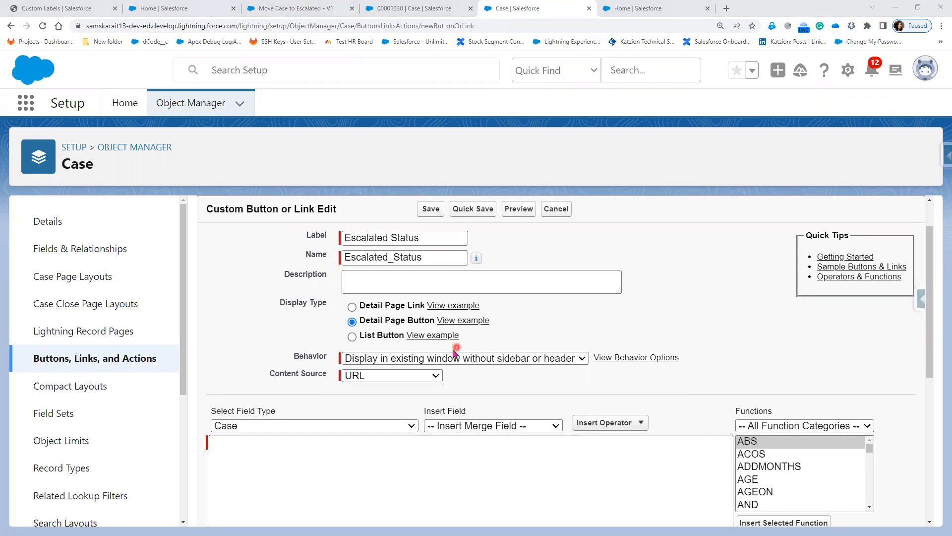
{"action": "left_click", "coordinate": [314, 10]}
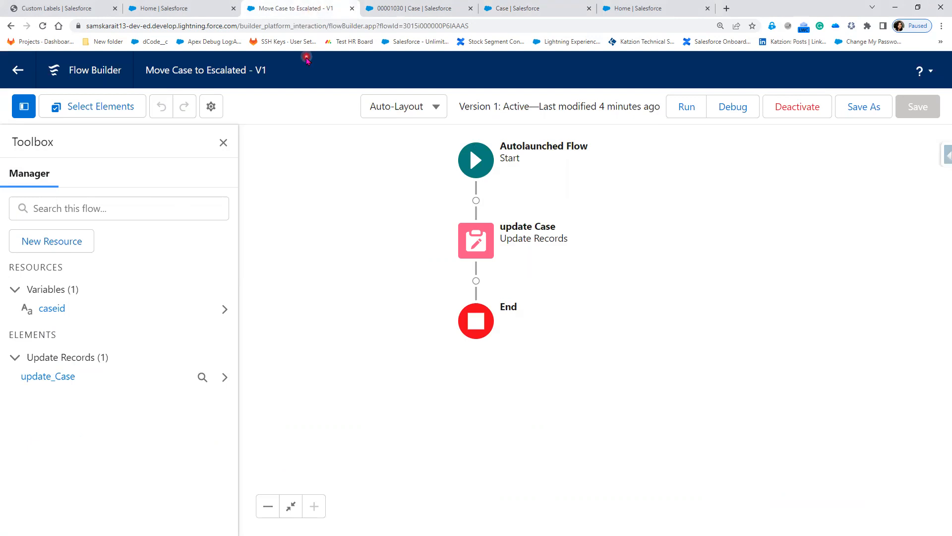
{"action": "left_click", "coordinate": [793, 115]}
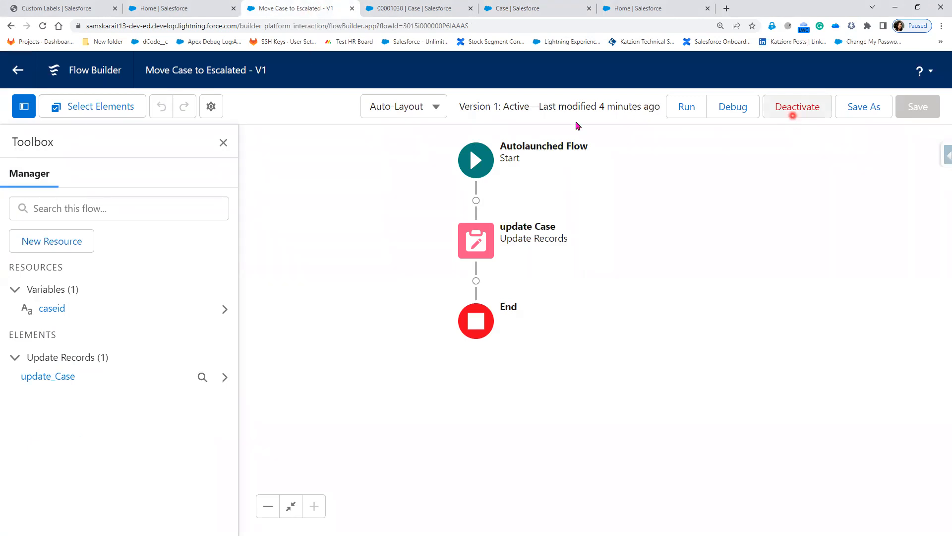
{"action": "left_click", "coordinate": [14, 72]}
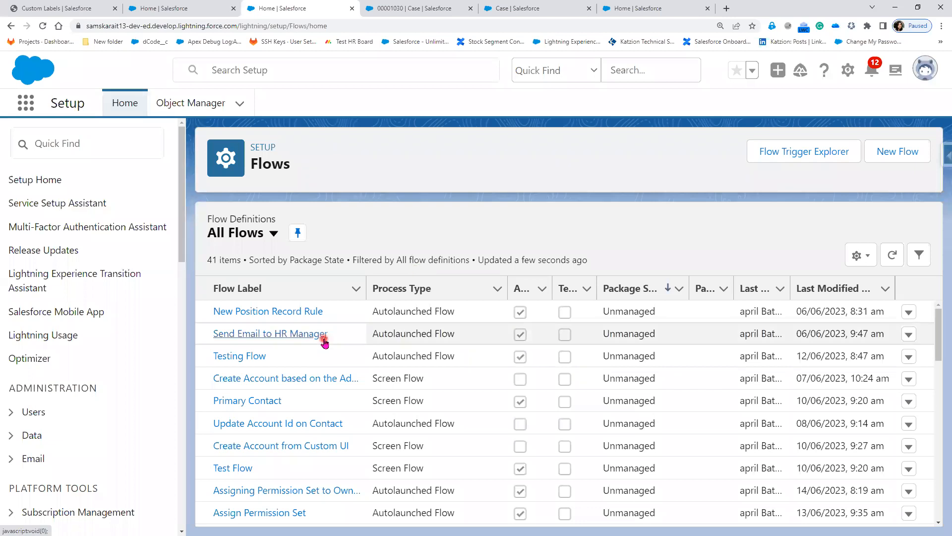
Sort flows by last modified and open Move Case to Escalated's Details and Versions page.
{"action": "left_click", "coordinate": [844, 290]}
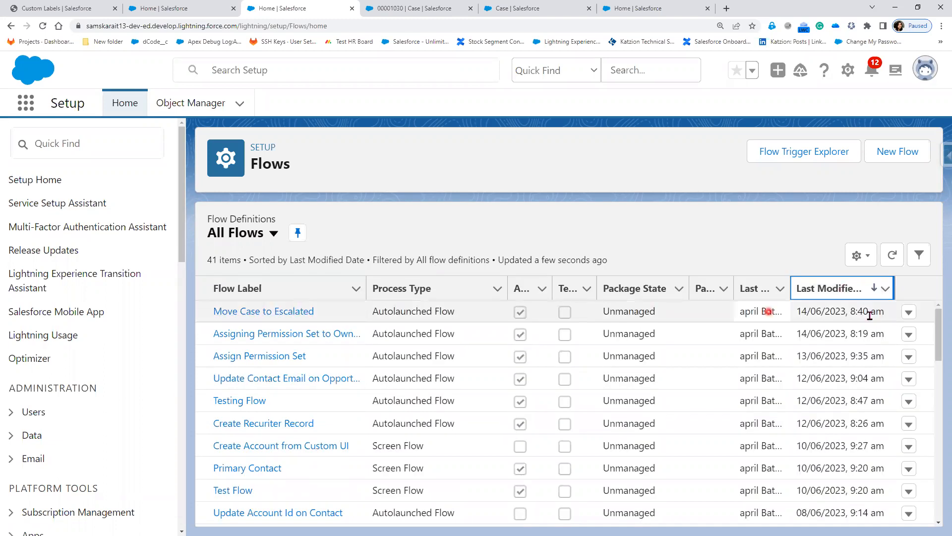
{"action": "left_click", "coordinate": [909, 314]}
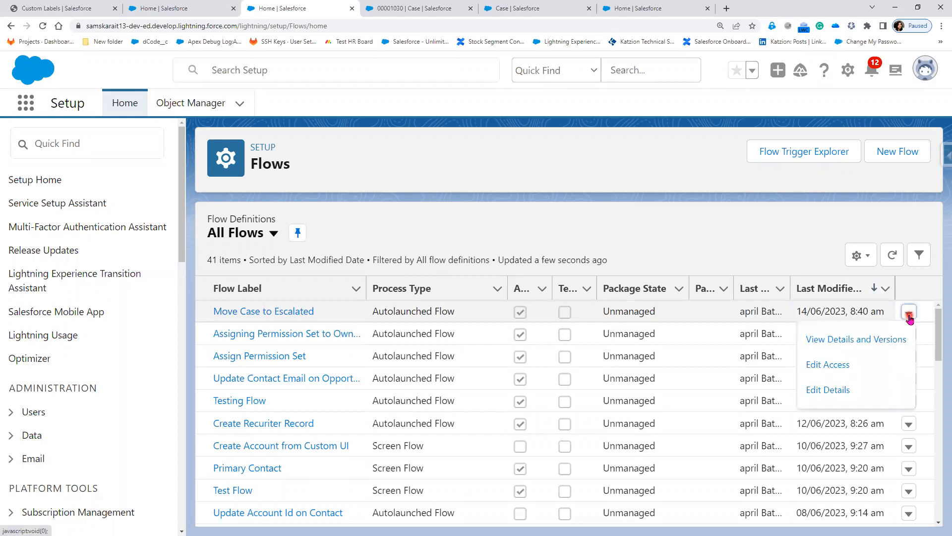
{"action": "left_click", "coordinate": [891, 343]}
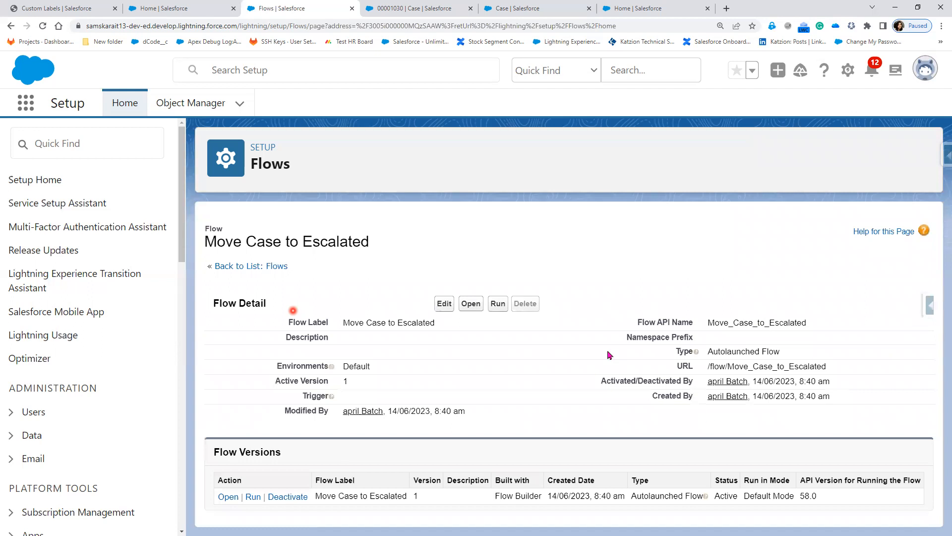
Copy the flow URL /flow/Move_Case_to_Escalated and return to the button edit form.
{"action": "double_click", "coordinate": [691, 367]}
{"action": "left_click_drag", "start_coordinate": [828, 367], "coordinate": [708, 371]}
{"action": "right_click", "coordinate": [729, 367]}
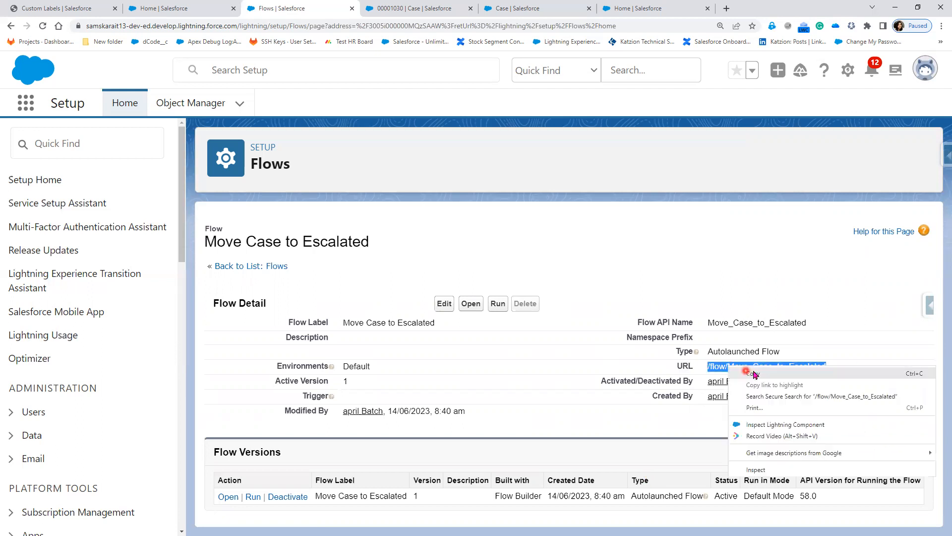
{"action": "left_click", "coordinate": [754, 372]}
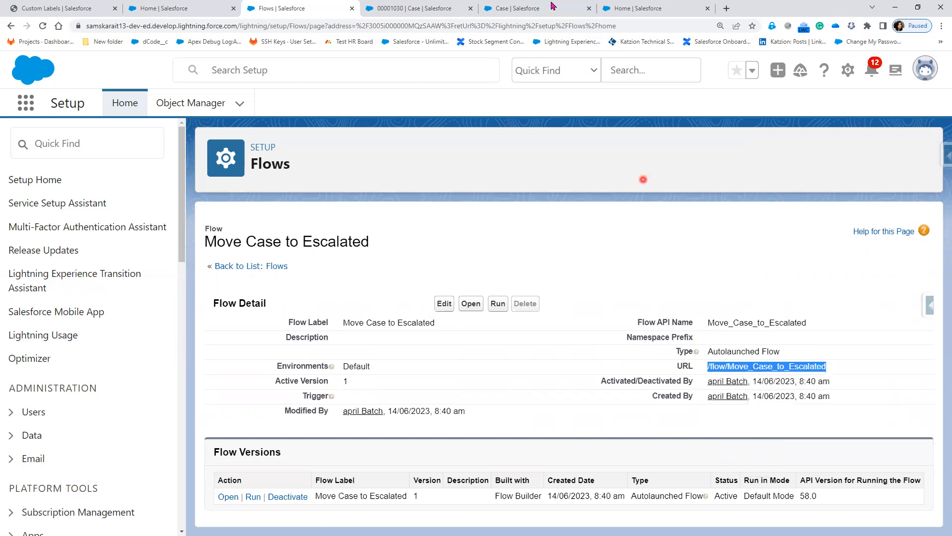
{"action": "left_click", "coordinate": [518, 9]}
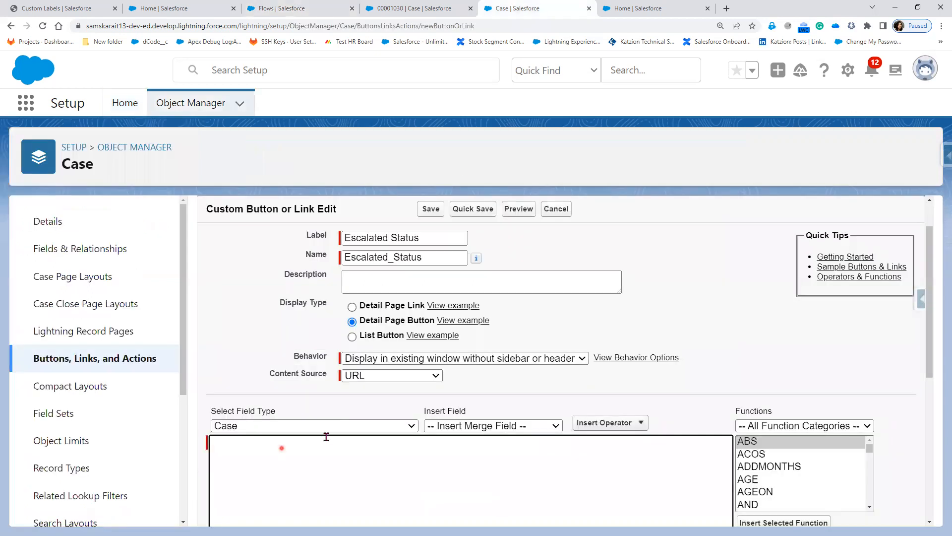
Keep URL as the Escalated Status button's content source.
{"action": "left_click", "coordinate": [353, 382]}
{"action": "left_click", "coordinate": [353, 382]}
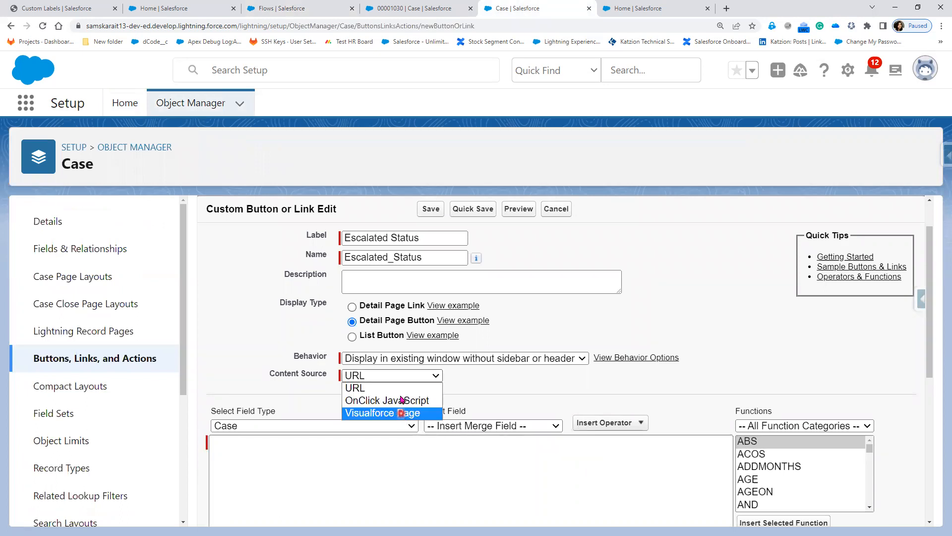
{"action": "left_click", "coordinate": [364, 392]}
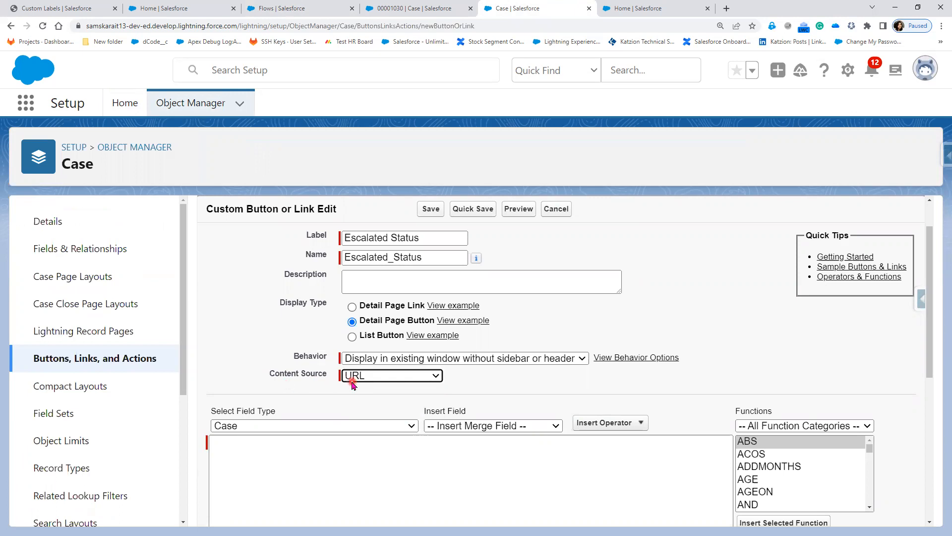
{"action": "left_click", "coordinate": [313, 9]}
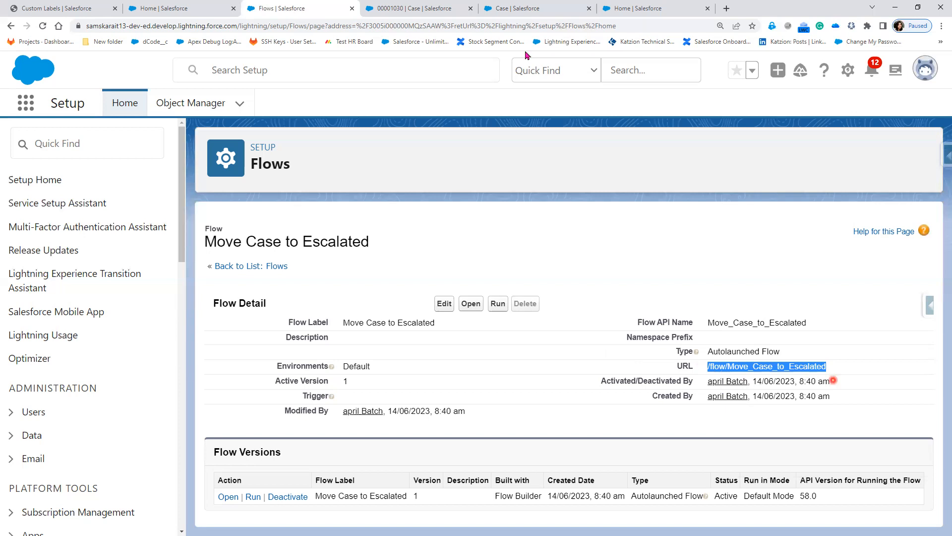
{"action": "left_click", "coordinate": [527, 14]}
Paste /flow/Move_Case_to_Escalated into the URL formula box and zoom the page to 200%.
{"action": "scroll", "coordinate": [279, 399], "scroll_direction": "down", "scroll_amount": 2}
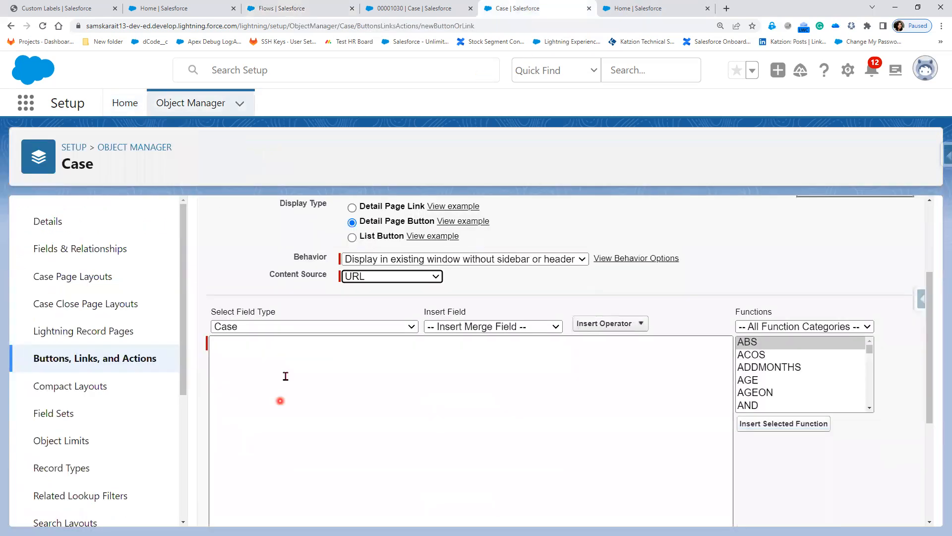
{"action": "left_click", "coordinate": [286, 373]}
{"action": "key", "text": "ctrl+v"}
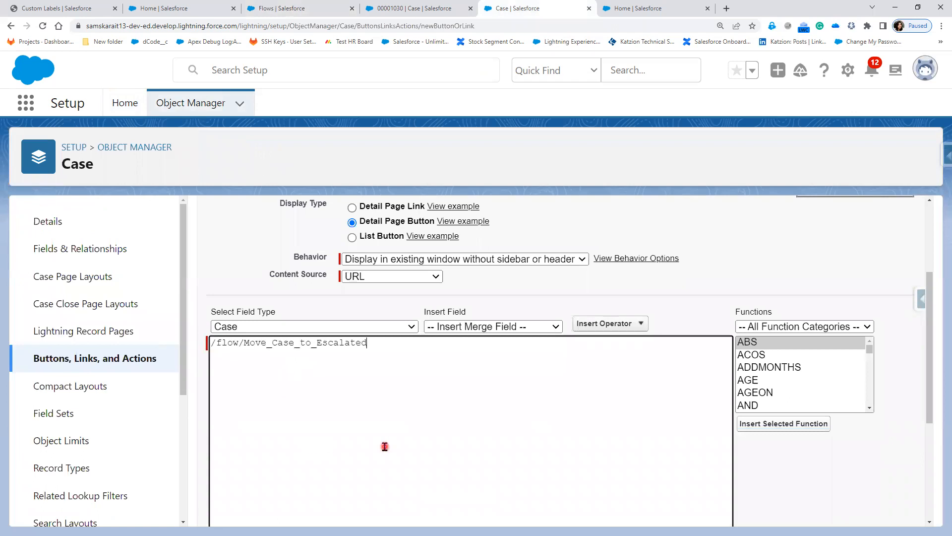
{"action": "key", "text": "ctrl+plus"}
{"action": "key", "text": "ctrl+plus"}
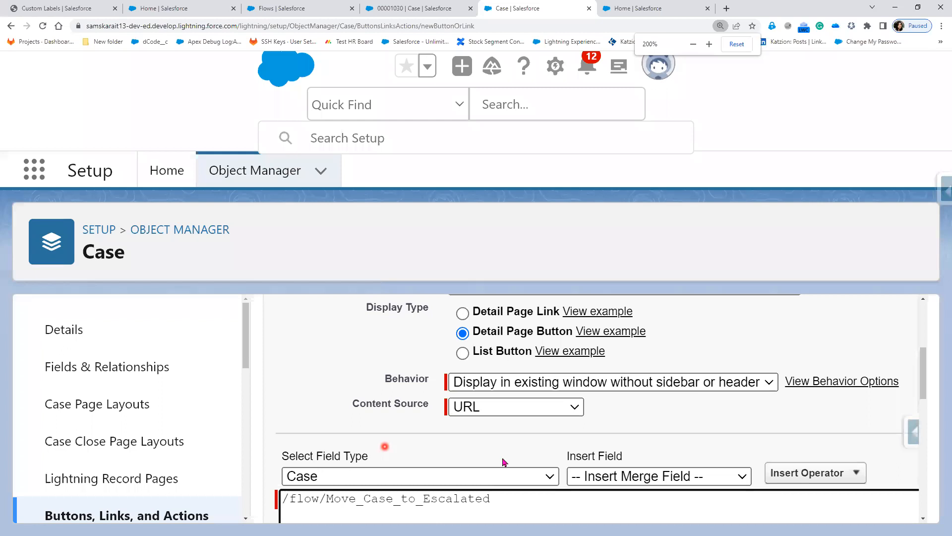
{"action": "scroll", "coordinate": [502, 458], "scroll_direction": "down", "scroll_amount": 1}
{"action": "scroll", "coordinate": [466, 414], "scroll_direction": "down", "scroll_amount": 1}
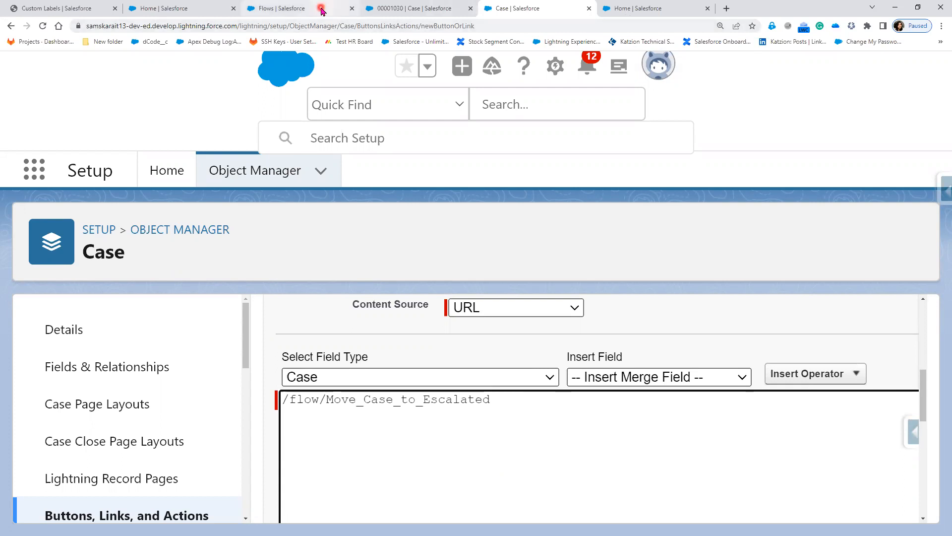
Open the active Move Case to Escalated version in Flow Builder.
{"action": "left_click", "coordinate": [342, 11]}
{"action": "scroll", "coordinate": [737, 425], "scroll_direction": "down", "scroll_amount": 2}
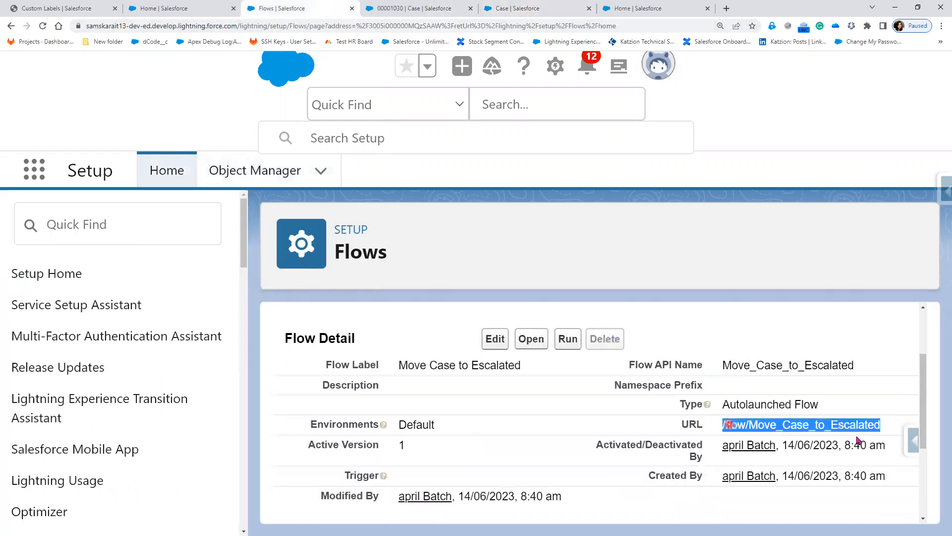
{"action": "scroll", "coordinate": [487, 468], "scroll_direction": "down", "scroll_amount": 2}
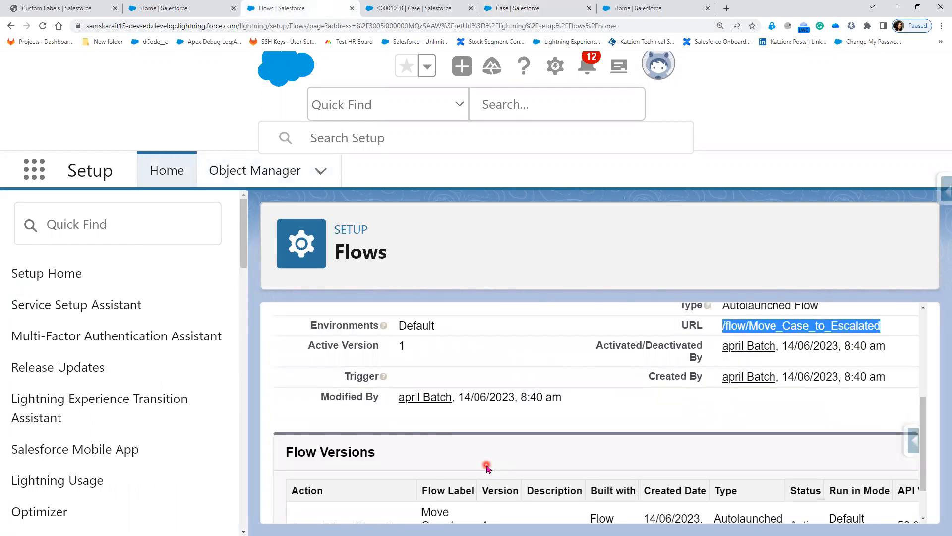
{"action": "scroll", "coordinate": [486, 468], "scroll_direction": "down", "scroll_amount": 1}
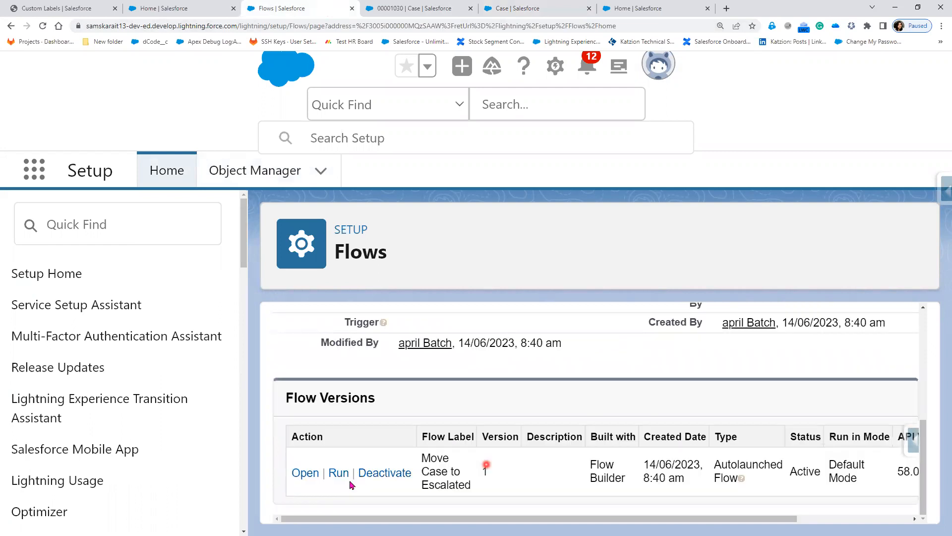
{"action": "left_click", "coordinate": [305, 473]}
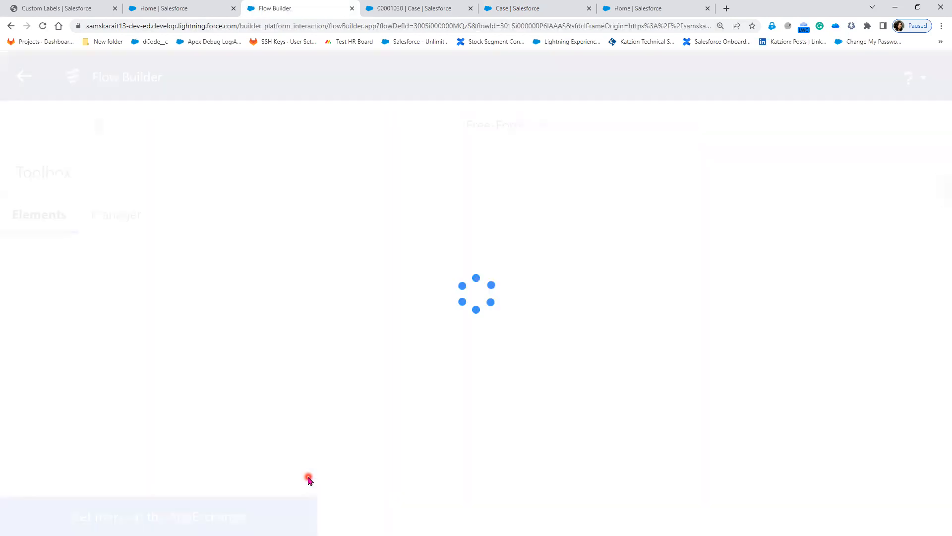
Inspect the caseid input variable in the Toolbox Manager to confirm its name.
{"action": "left_click", "coordinate": [32, 144]}
{"action": "left_click", "coordinate": [74, 425]}
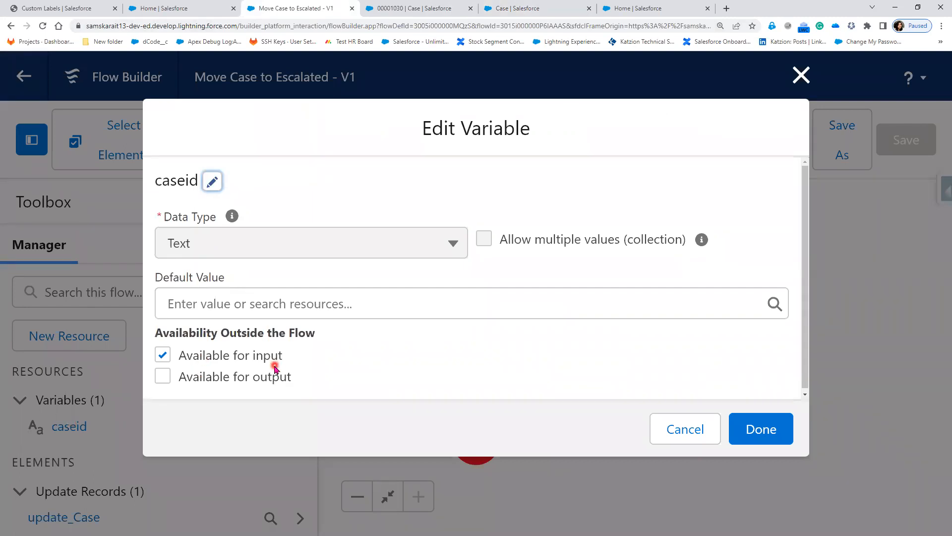
{"action": "left_click", "coordinate": [808, 78]}
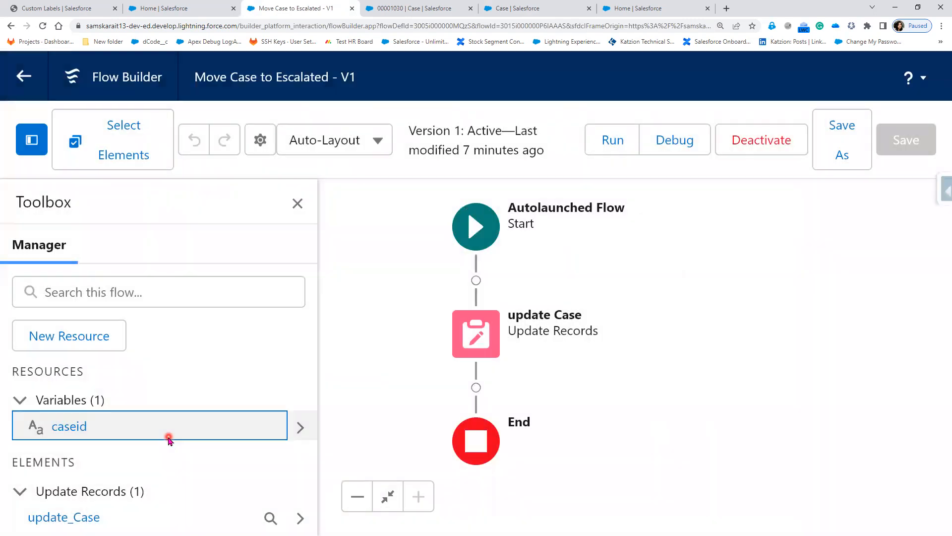
{"action": "left_click", "coordinate": [68, 430]}
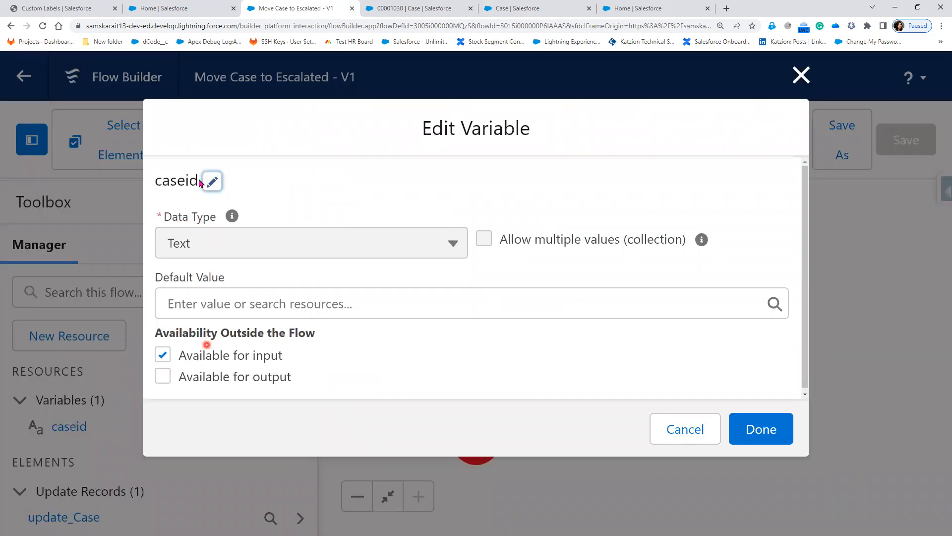
{"action": "left_click_drag", "start_coordinate": [198, 182], "coordinate": [146, 182]}
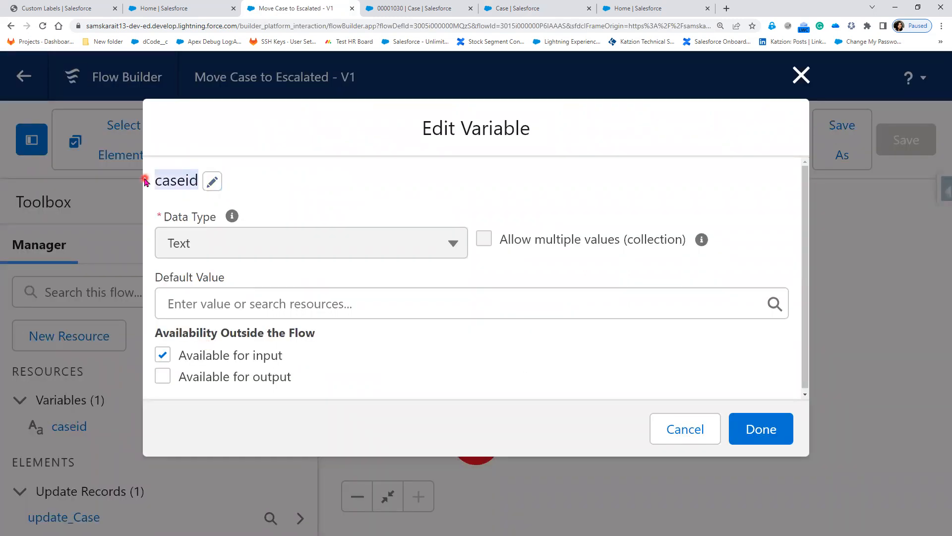
{"action": "left_click", "coordinate": [798, 84]}
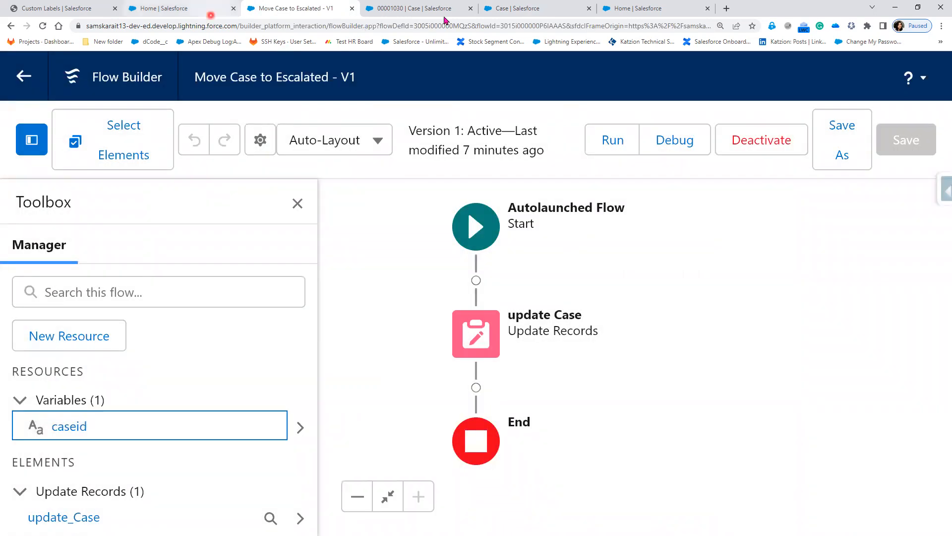
Append ?caseid= to the button URL and check the case record's Id in its address.
{"action": "left_click", "coordinate": [654, 11]}
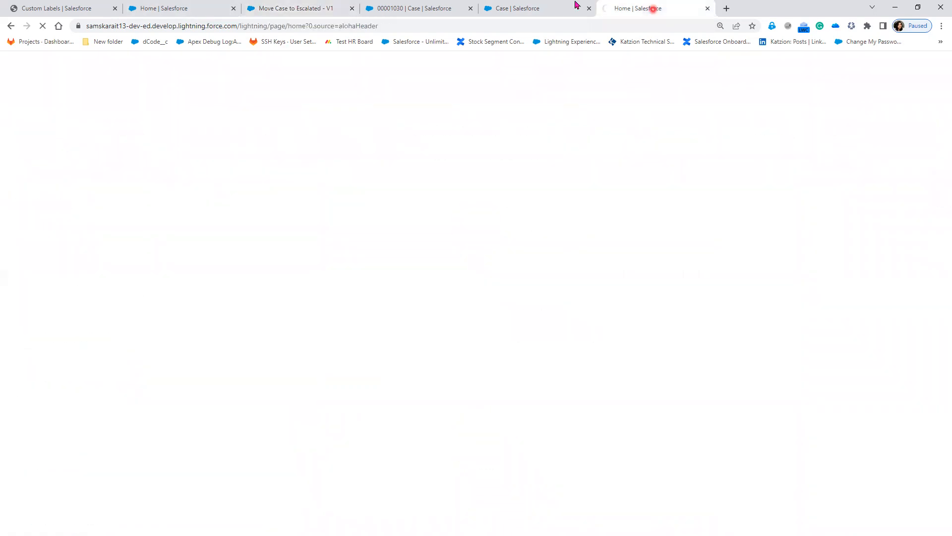
{"action": "left_click", "coordinate": [551, 11]}
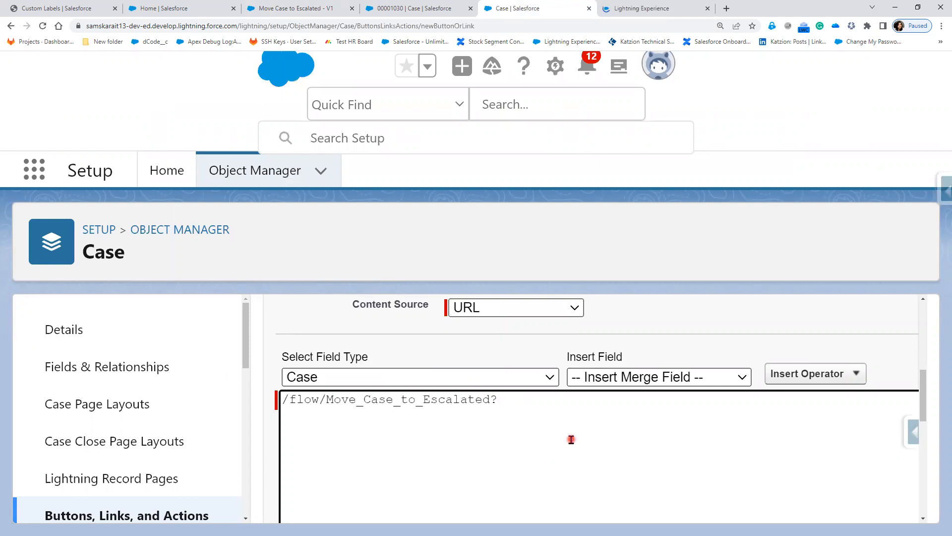
{"action": "type", "text": "caseid="}
{"action": "left_click", "coordinate": [412, 9]}
{"action": "double_click", "coordinate": [318, 27]}
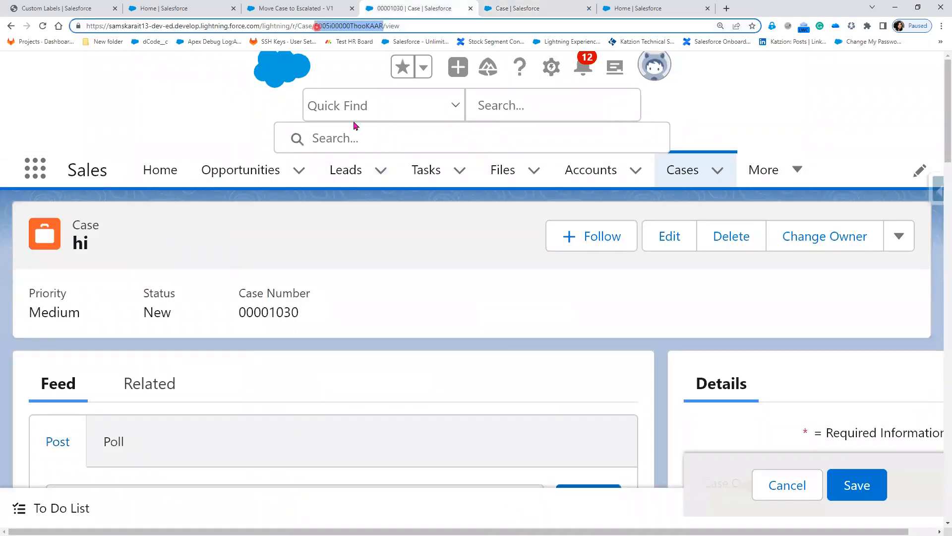
{"action": "key", "text": "ctrl+Tab"}
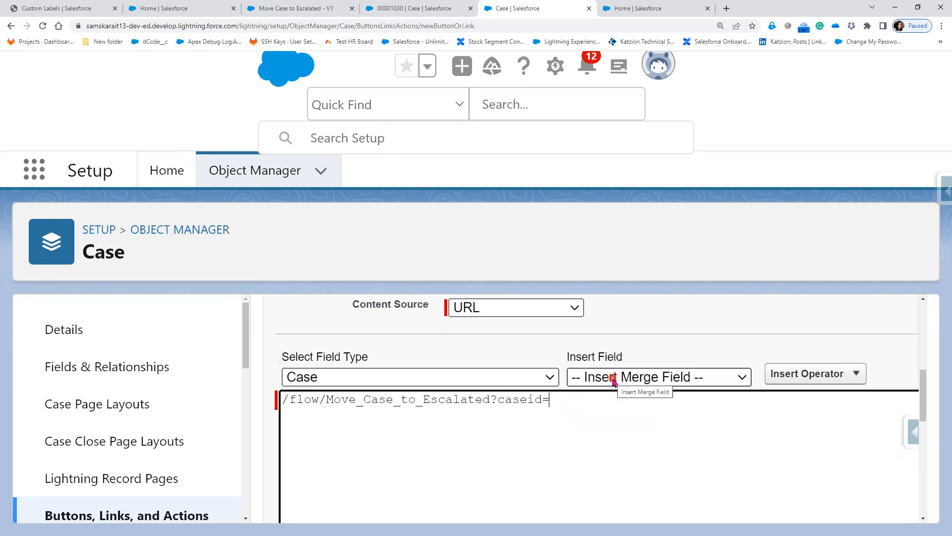
Insert the Case ID merge field to complete {!Case.Id} and zoom out to 150%.
{"action": "left_click", "coordinate": [582, 379]}
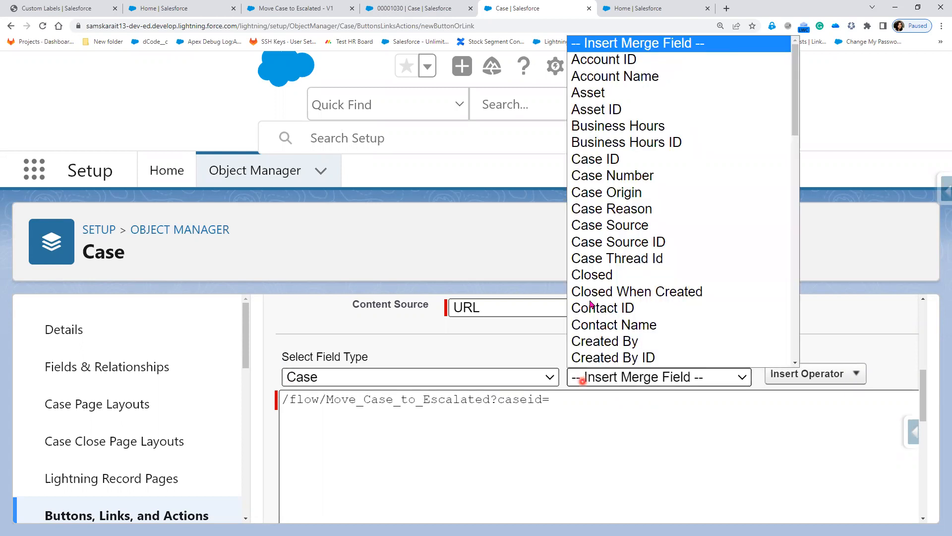
{"action": "scroll", "coordinate": [593, 149], "scroll_direction": "down", "scroll_amount": 1}
{"action": "left_click", "coordinate": [593, 146]}
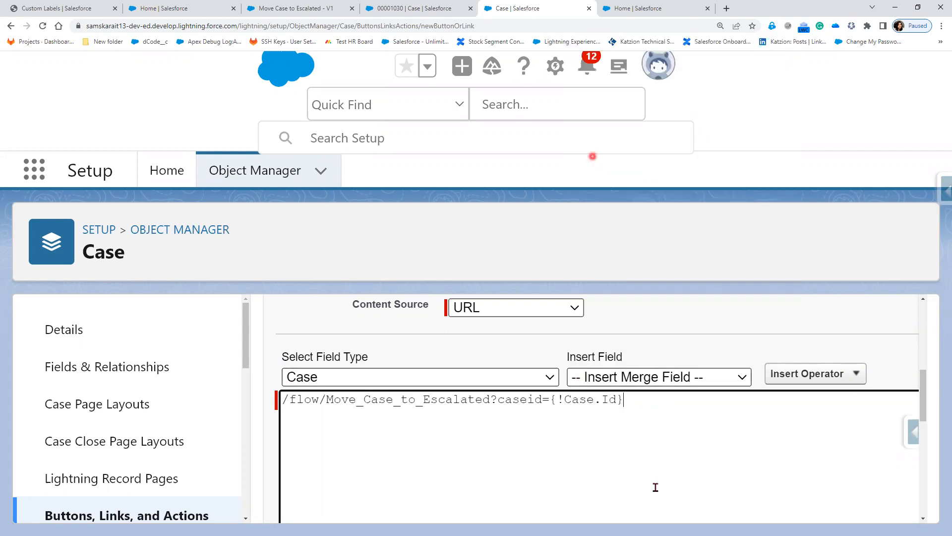
{"action": "left_click", "coordinate": [638, 387]}
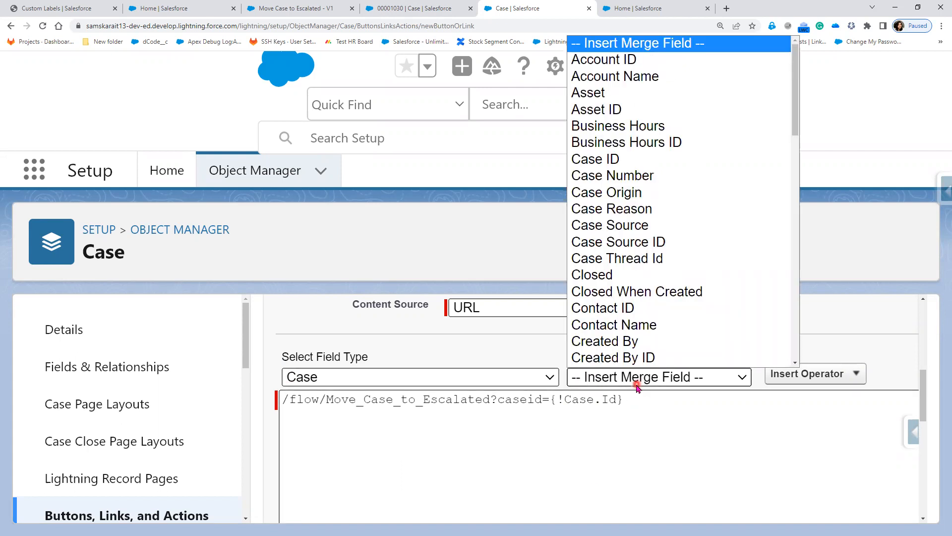
{"action": "left_click", "coordinate": [552, 400]}
{"action": "left_click_drag", "start_coordinate": [552, 399], "coordinate": [635, 460]}
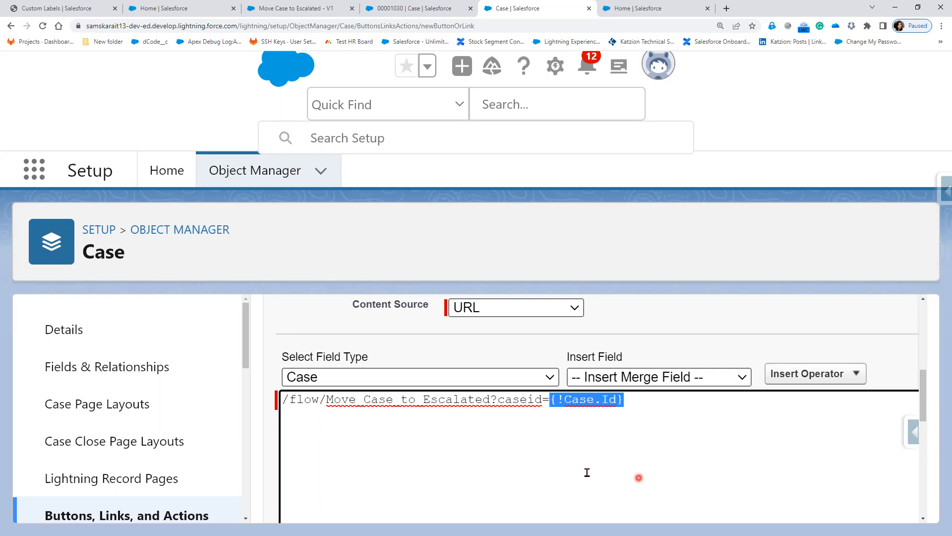
{"action": "key", "text": "ctrl+minus"}
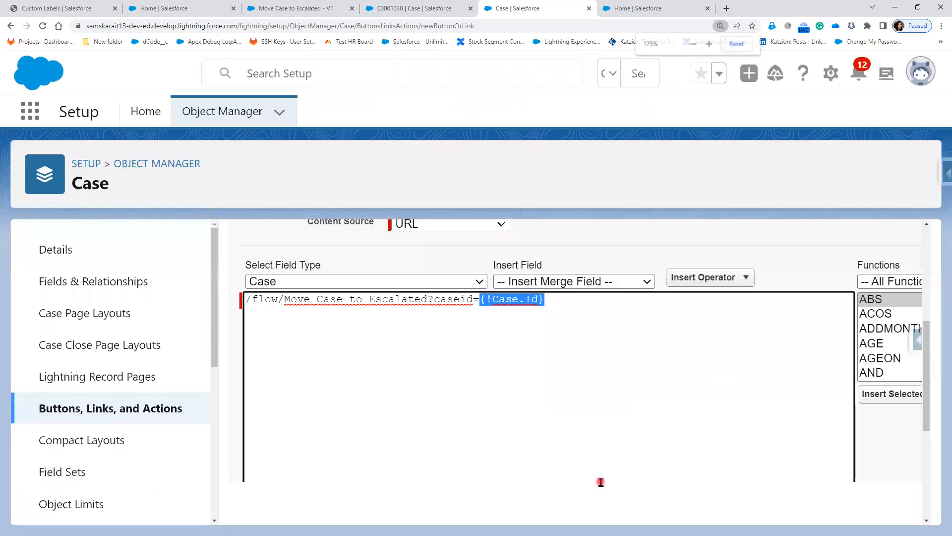
{"action": "key", "text": "ctrl+minus"}
{"action": "key", "text": "ctrl+minus"}
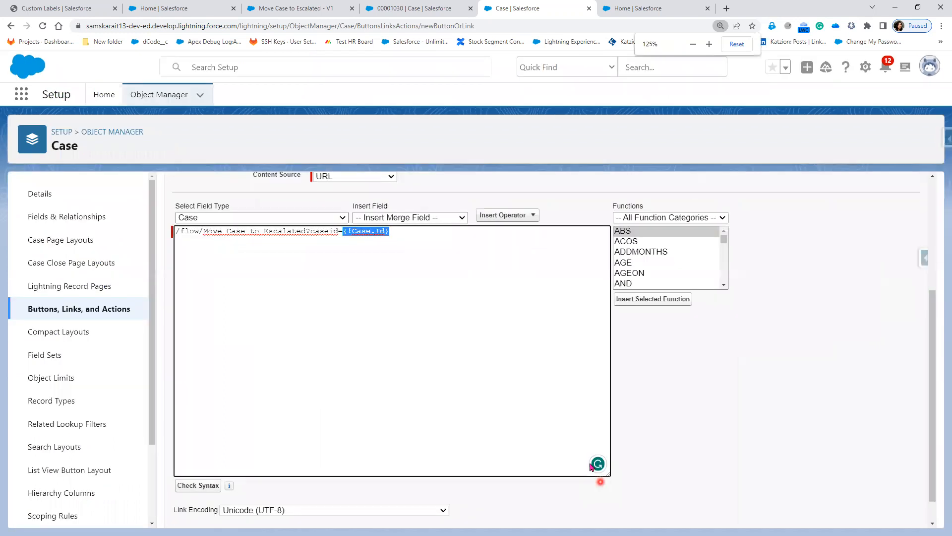
{"action": "left_click", "coordinate": [285, 439]}
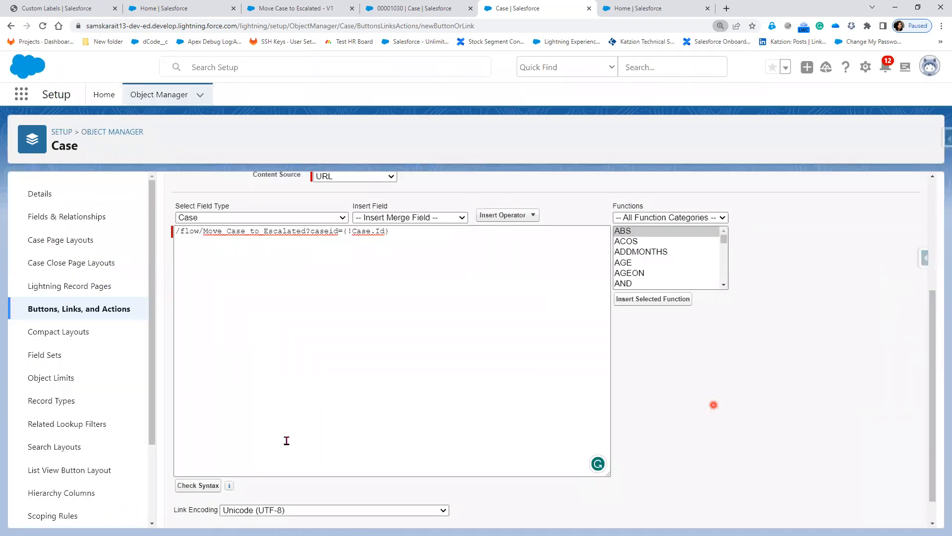
Run Check Syntax on the URL formula and review the form for errors.
{"action": "left_click", "coordinate": [194, 491]}
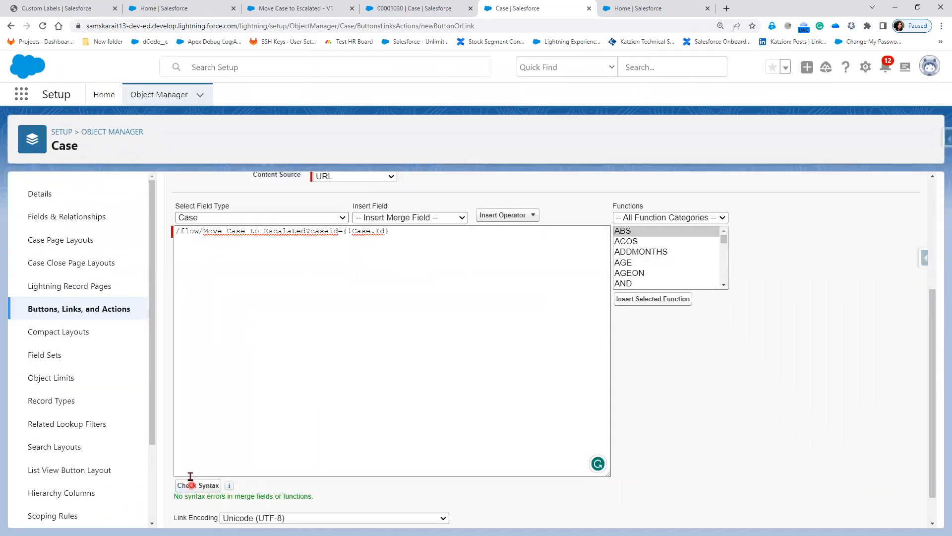
{"action": "left_click", "coordinate": [488, 455]}
{"action": "scroll", "coordinate": [450, 464], "scroll_direction": "up", "scroll_amount": 3}
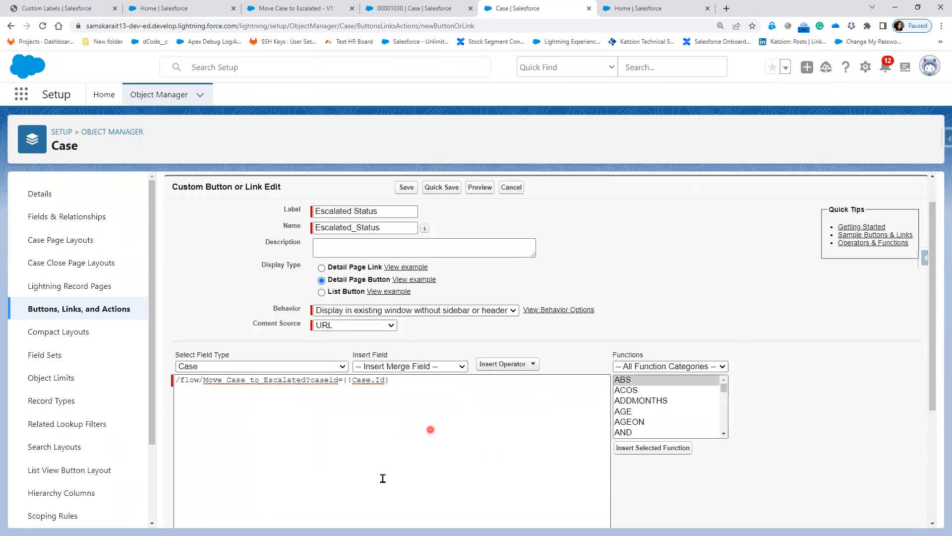
{"action": "scroll", "coordinate": [217, 261], "scroll_direction": "up", "scroll_amount": 1}
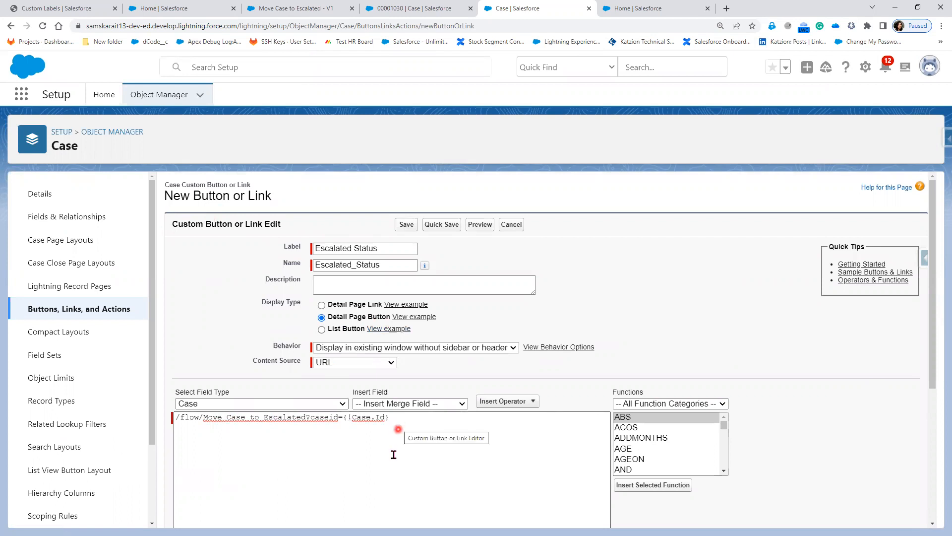
{"action": "scroll", "coordinate": [392, 461], "scroll_direction": "down", "scroll_amount": 5}
{"action": "scroll", "coordinate": [391, 468], "scroll_direction": "up", "scroll_amount": 3}
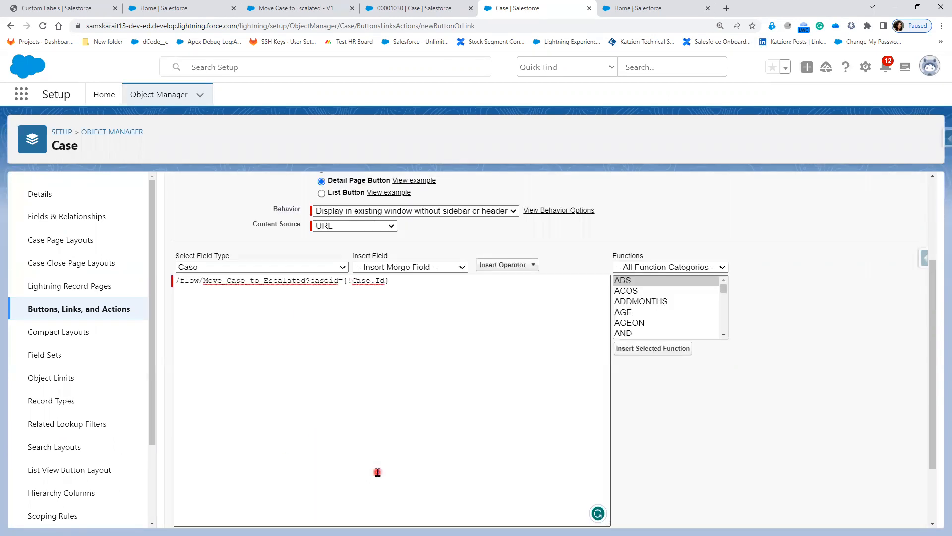
{"action": "scroll", "coordinate": [645, 283], "scroll_direction": "down", "scroll_amount": 3}
{"action": "scroll", "coordinate": [675, 293], "scroll_direction": "up", "scroll_amount": 1}
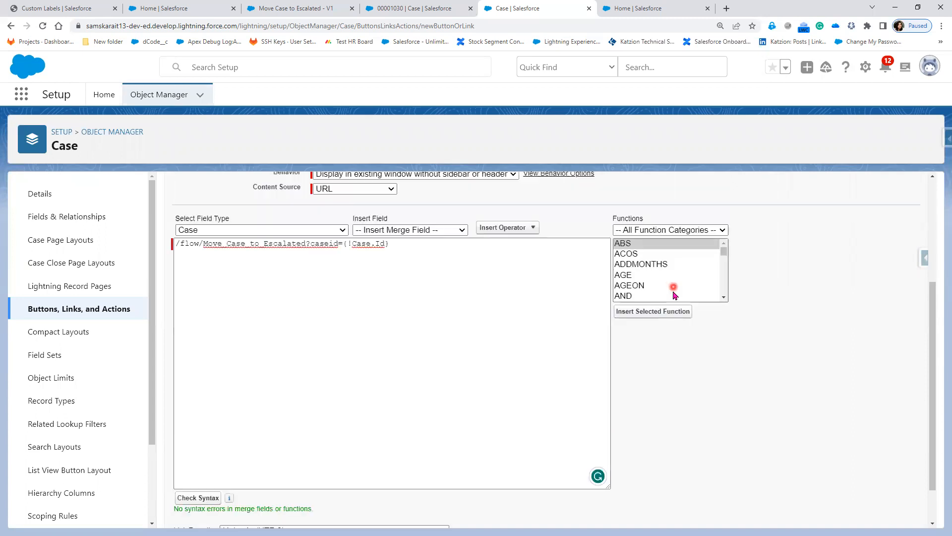
{"action": "scroll", "coordinate": [674, 295], "scroll_direction": "down", "scroll_amount": 5}
{"action": "scroll", "coordinate": [673, 295], "scroll_direction": "down", "scroll_amount": 5}
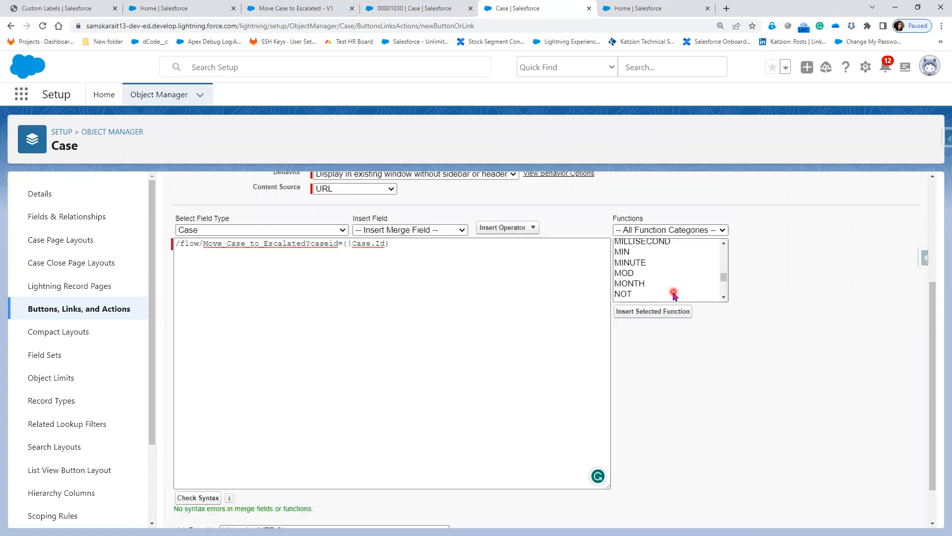
{"action": "scroll", "coordinate": [674, 296], "scroll_direction": "down", "scroll_amount": 2}
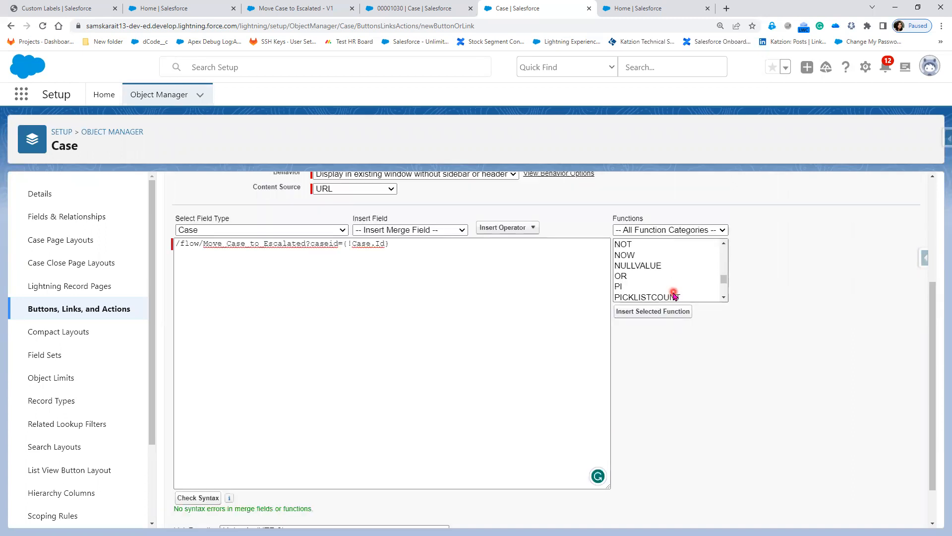
{"action": "scroll", "coordinate": [673, 295], "scroll_direction": "down", "scroll_amount": 5}
{"action": "scroll", "coordinate": [673, 295], "scroll_direction": "down", "scroll_amount": 2}
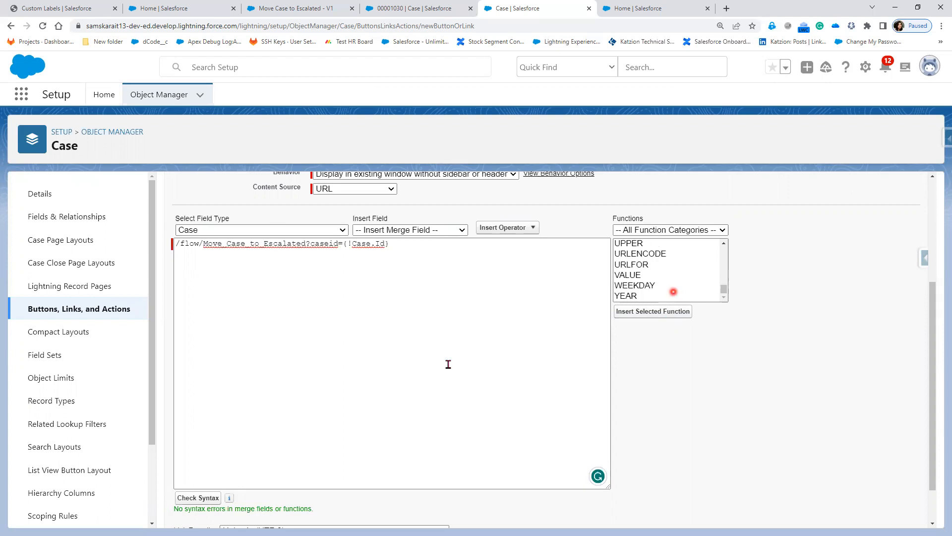
Save the Escalated Status button and dismiss the page-layout reminder.
{"action": "left_click", "coordinate": [395, 391]}
{"action": "scroll", "coordinate": [395, 391], "scroll_direction": "down", "scroll_amount": 1}
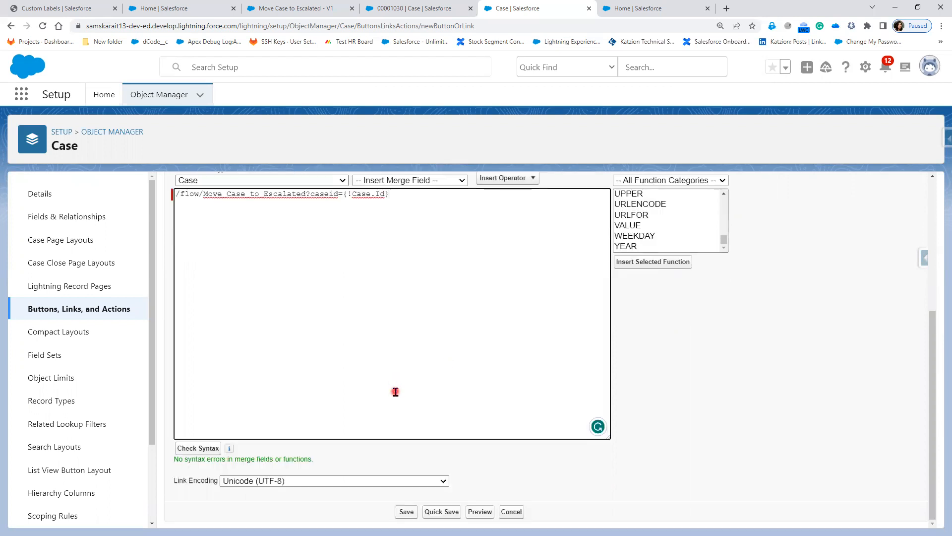
{"action": "left_click", "coordinate": [406, 513]}
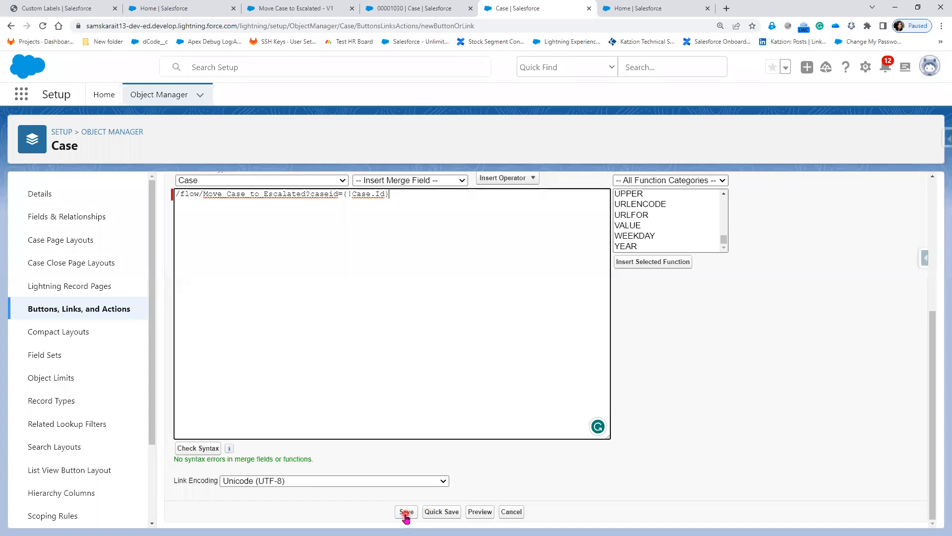
{"action": "key", "text": "Return"}
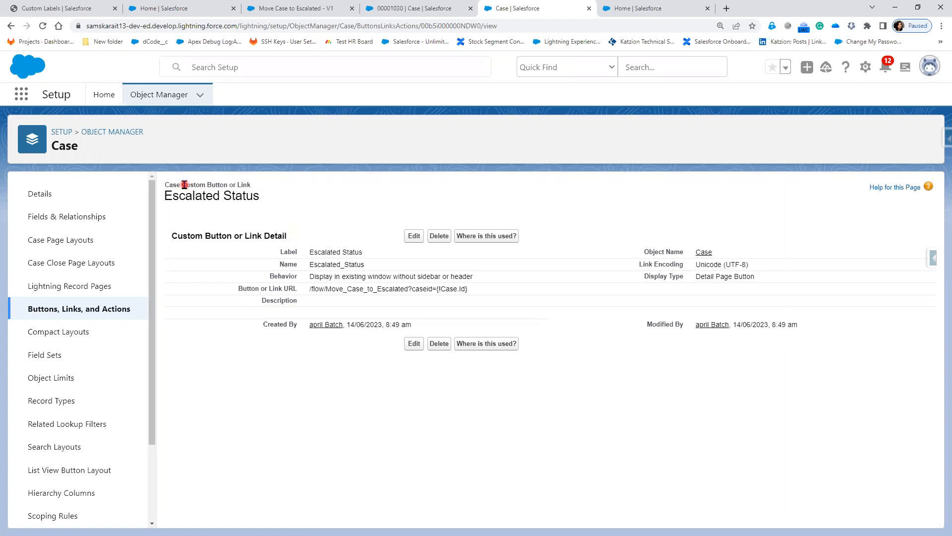
{"action": "left_click_drag", "start_coordinate": [182, 185], "coordinate": [243, 184]}
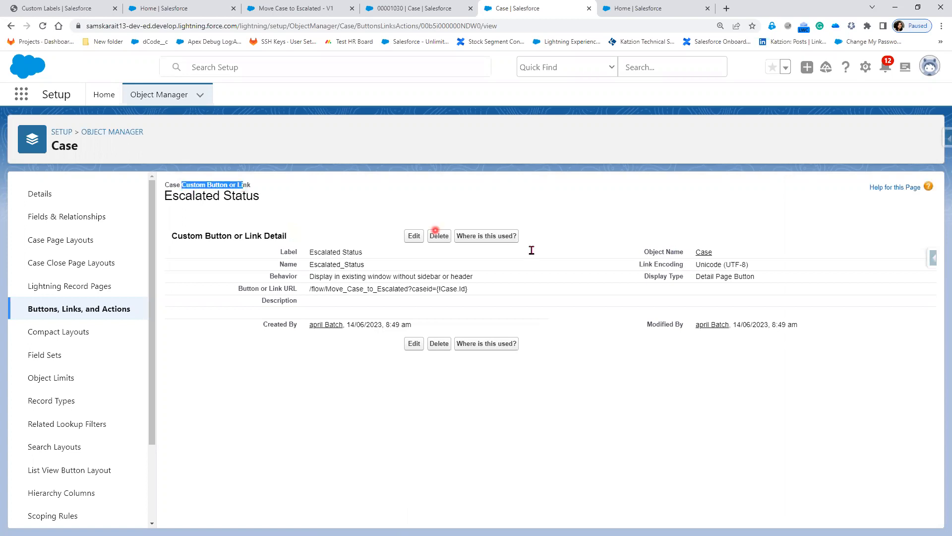
{"action": "left_click_drag", "start_coordinate": [309, 252], "coordinate": [485, 280]}
{"action": "left_click", "coordinate": [309, 277]}
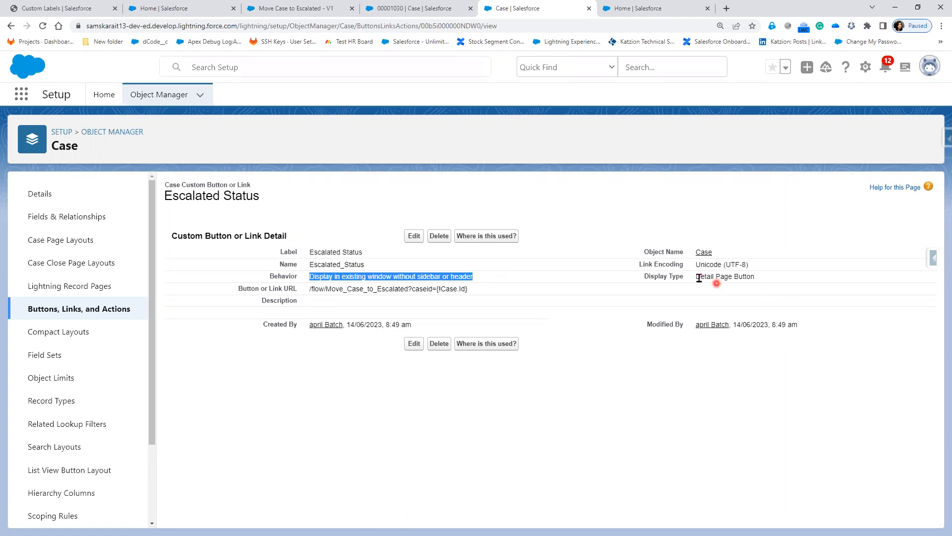
{"action": "triple_click", "coordinate": [783, 282]}
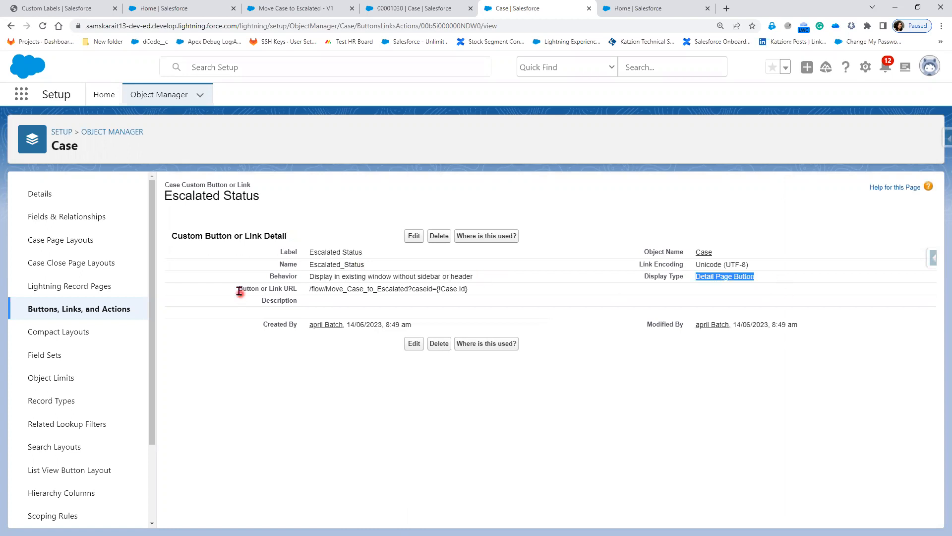
{"action": "left_click_drag", "start_coordinate": [370, 287], "coordinate": [492, 290]}
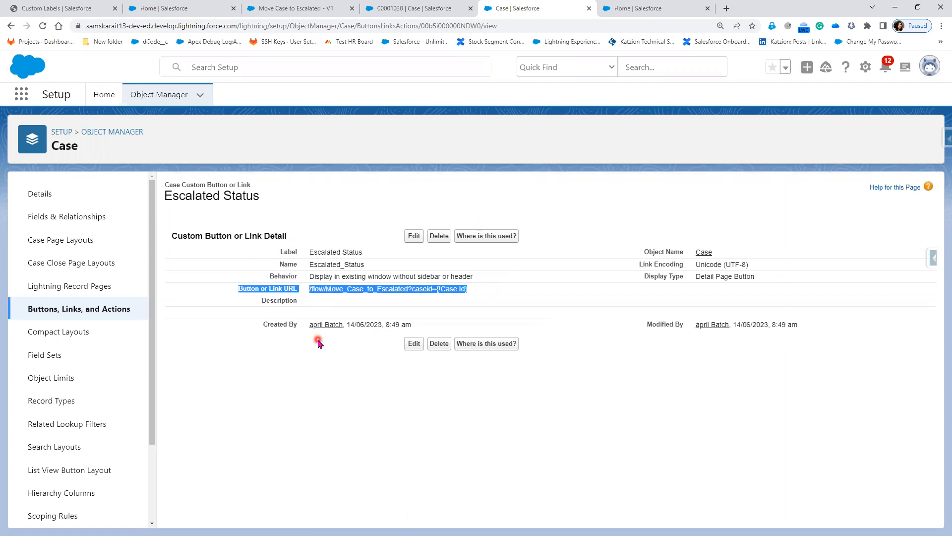
{"action": "left_click", "coordinate": [419, 10]}
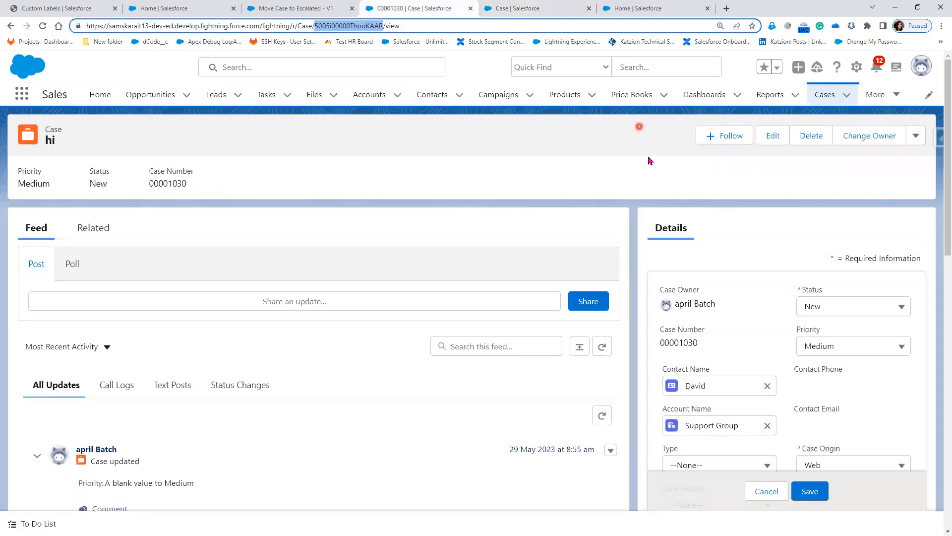
{"action": "left_click", "coordinate": [542, 8]}
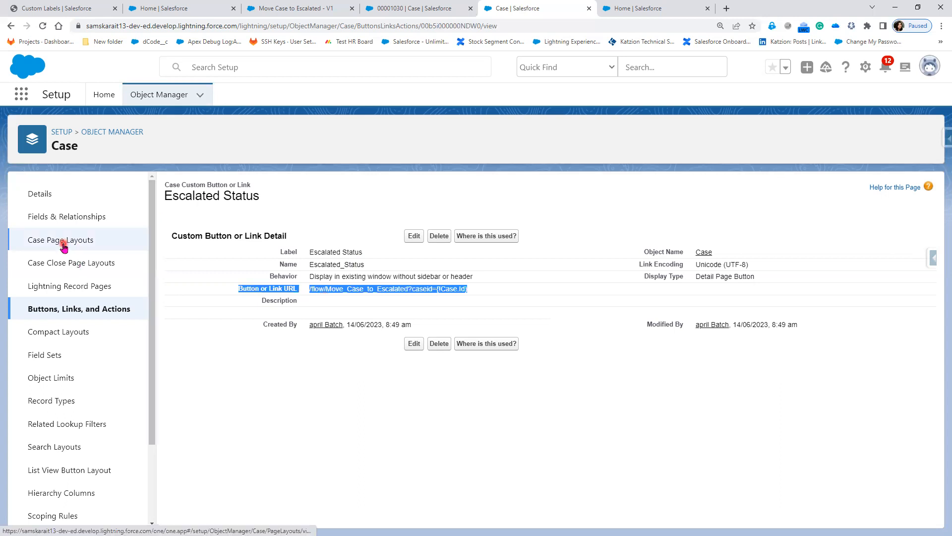
Open the Case Layout for editing and show its Mobile & Lightning Actions palette.
{"action": "left_click", "coordinate": [63, 243]}
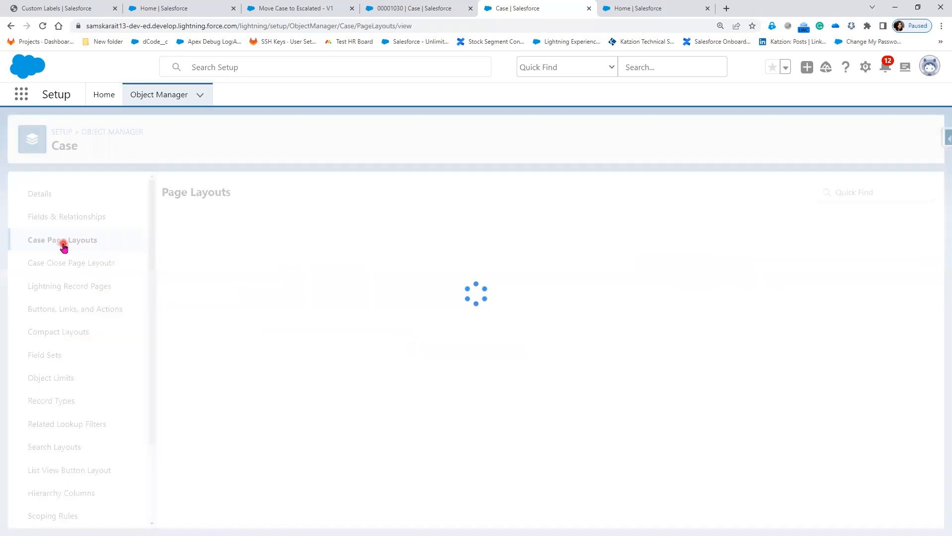
{"action": "left_click", "coordinate": [183, 338]}
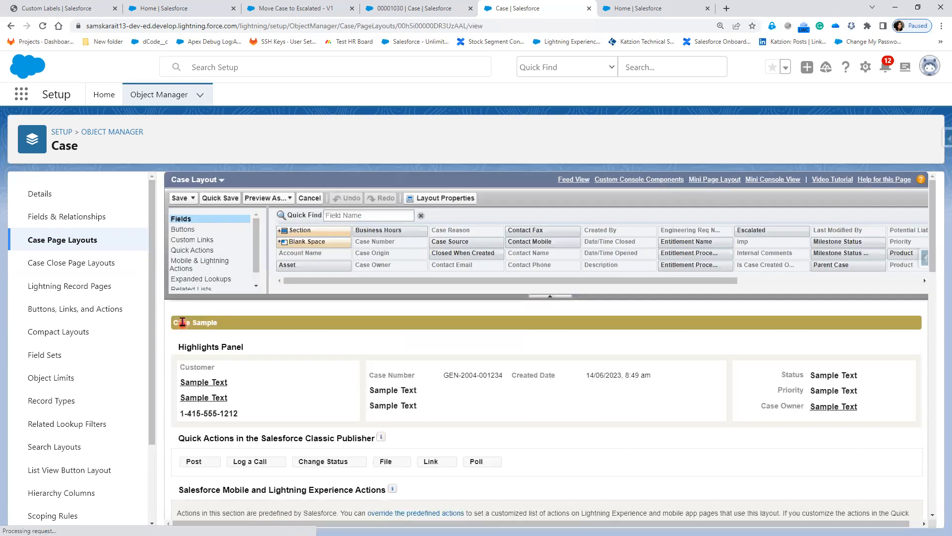
{"action": "left_click", "coordinate": [191, 267]}
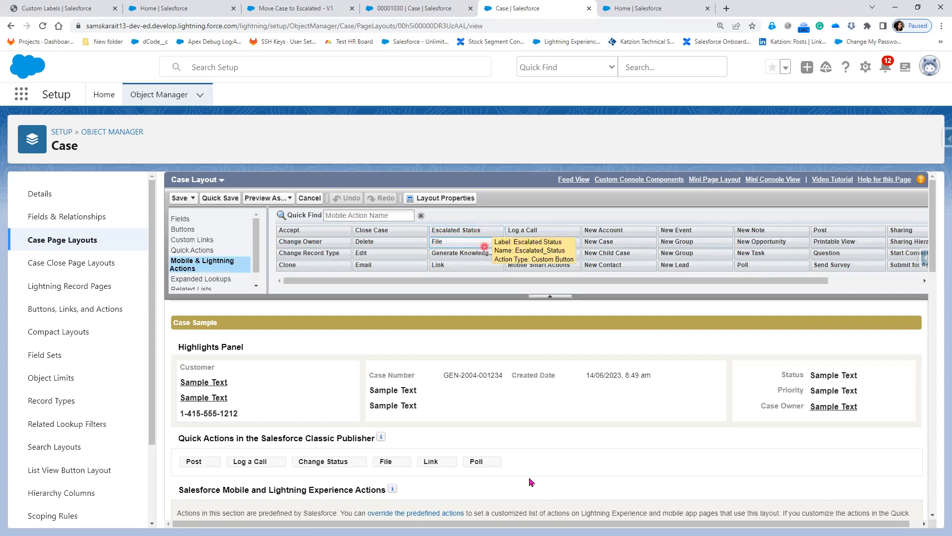
Drag Escalated Status into the Lightning Experience Actions section.
{"action": "scroll", "coordinate": [530, 482], "scroll_direction": "down", "scroll_amount": 2}
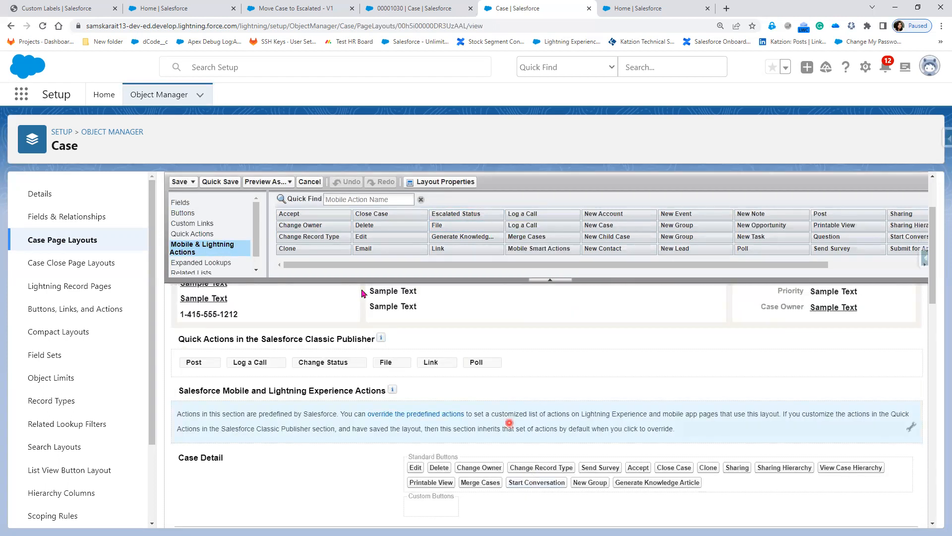
{"action": "scroll", "coordinate": [287, 392], "scroll_direction": "up", "scroll_amount": 1}
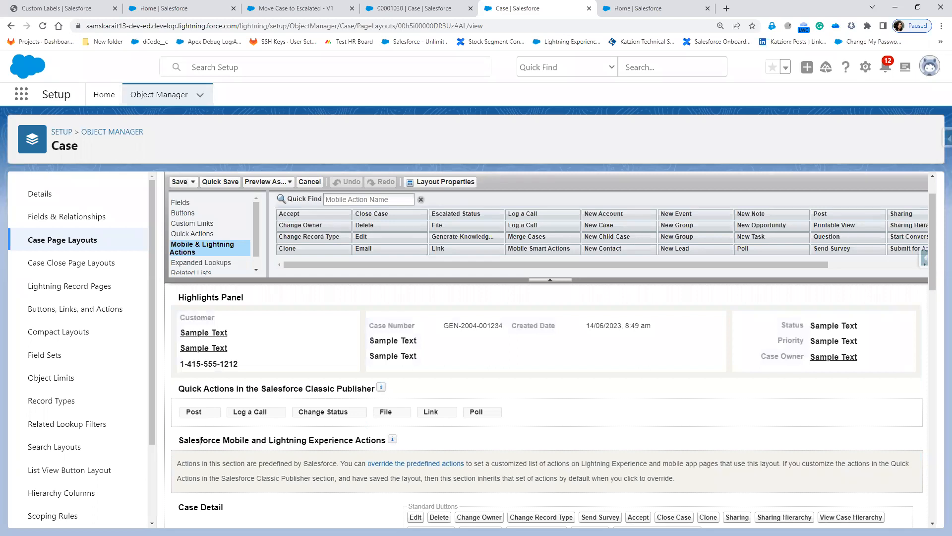
{"action": "mouse_move", "coordinate": [168, 435]}
{"action": "left_mouse_down"}
{"action": "mouse_move", "coordinate": [540, 514]}
{"action": "mouse_move", "coordinate": [904, 519]}
{"action": "mouse_move", "coordinate": [942, 505]}
{"action": "left_mouse_up"}
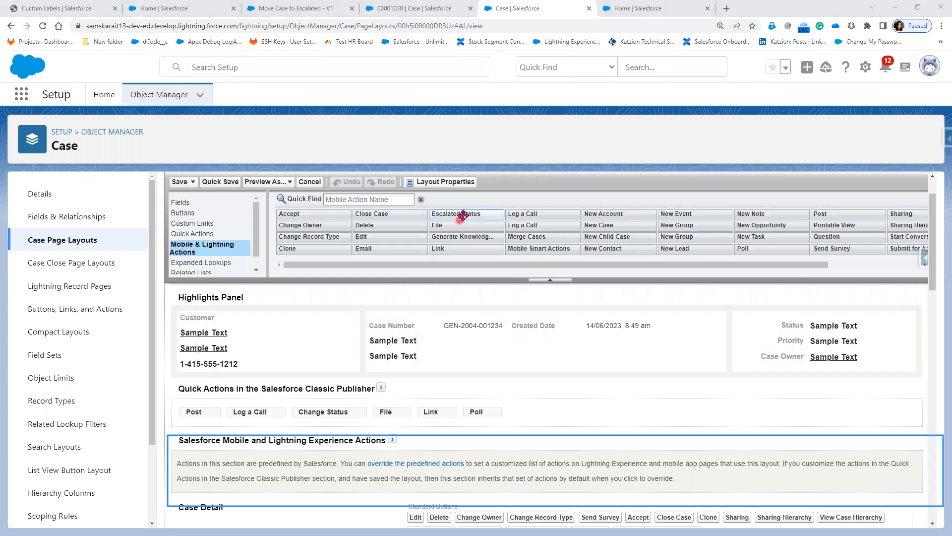
{"action": "left_click_drag", "start_coordinate": [454, 238], "coordinate": [346, 463]}
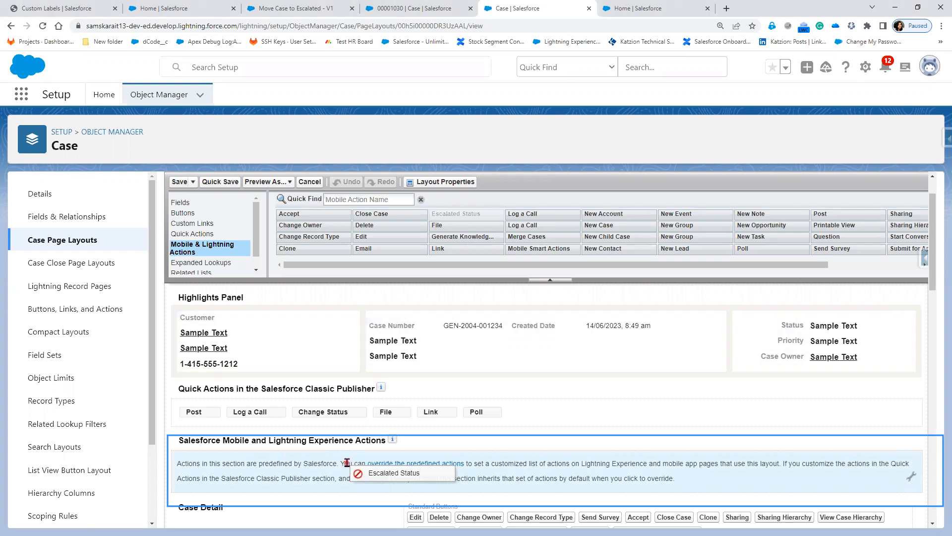
{"action": "left_click_drag", "start_coordinate": [348, 462], "coordinate": [346, 462]}
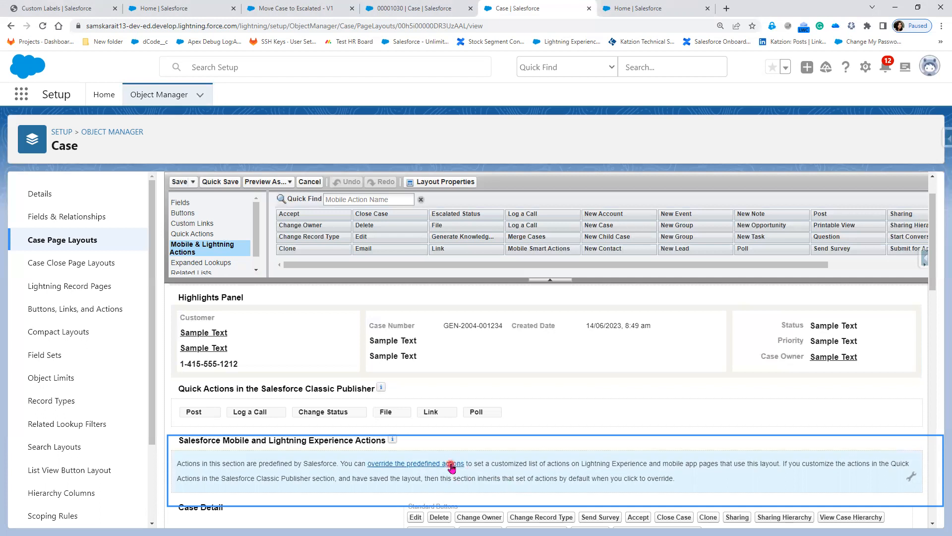
Override the predefined actions, add Escalated Status to Lightning Experience Actions, and save the Case Layout.
{"action": "left_click", "coordinate": [452, 464]}
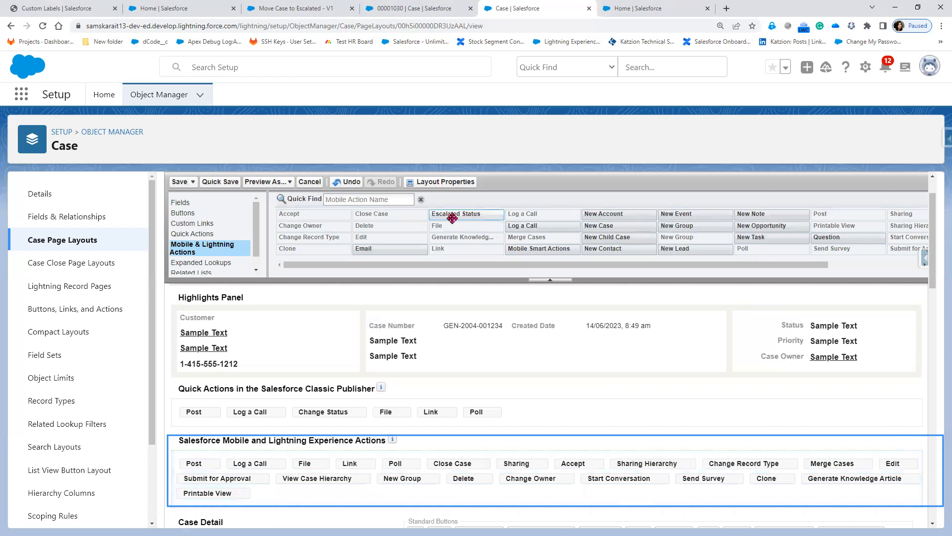
{"action": "left_click_drag", "start_coordinate": [458, 212], "coordinate": [214, 463]}
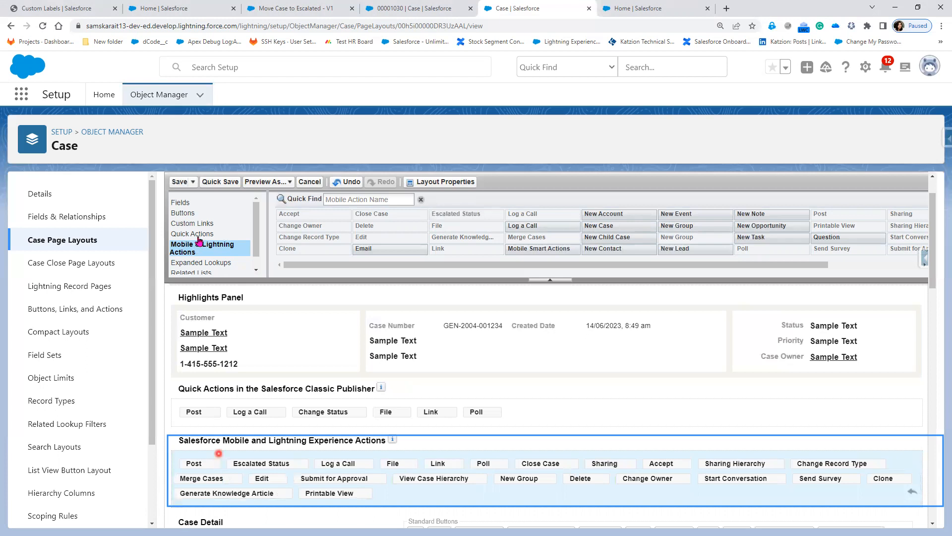
{"action": "left_click", "coordinate": [182, 183]}
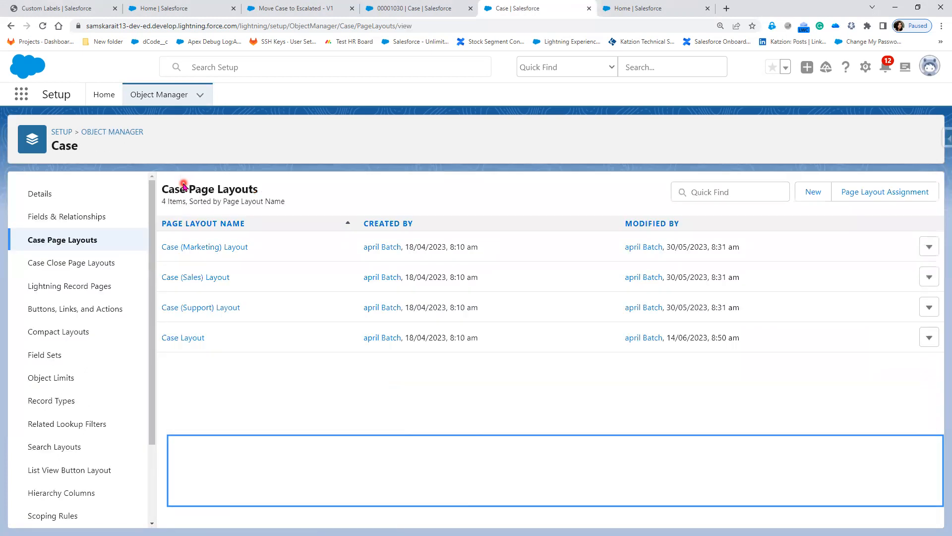
Reload case 00001030 and run its new Escalated Status action.
{"action": "left_click", "coordinate": [409, 9]}
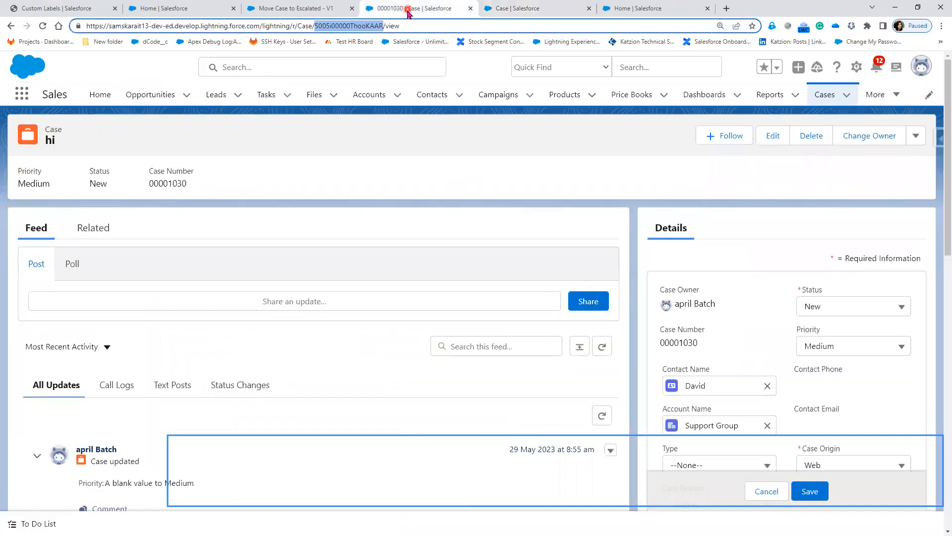
{"action": "left_click", "coordinate": [42, 25]}
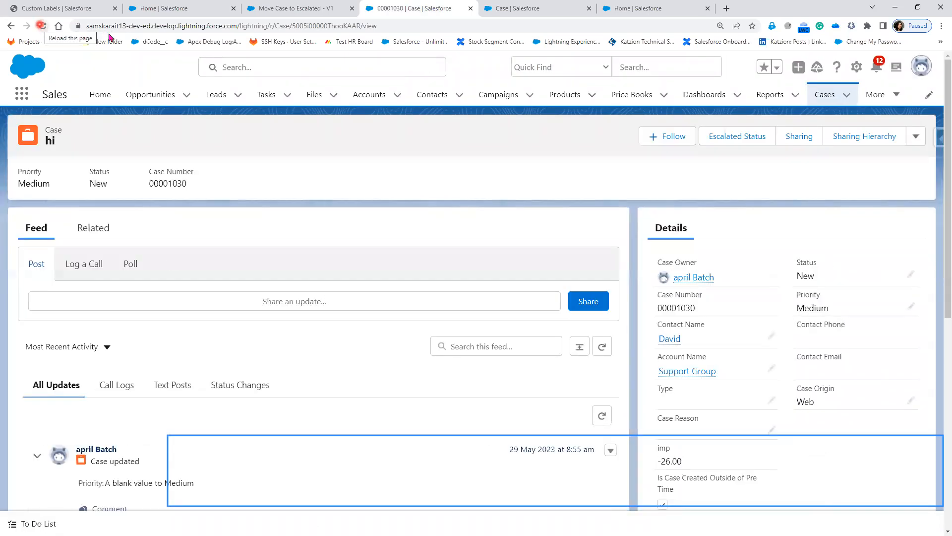
{"action": "left_click", "coordinate": [748, 139]}
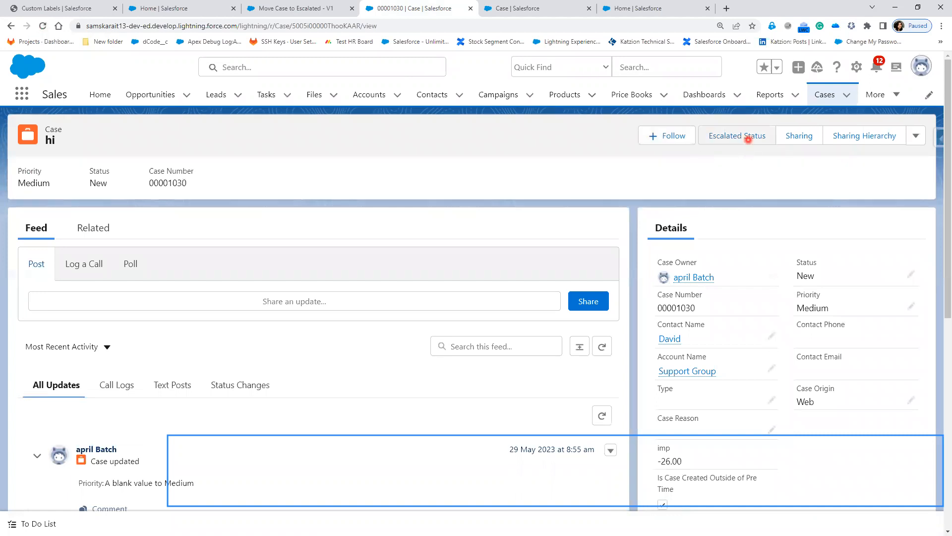
{"action": "left_click", "coordinate": [734, 139]}
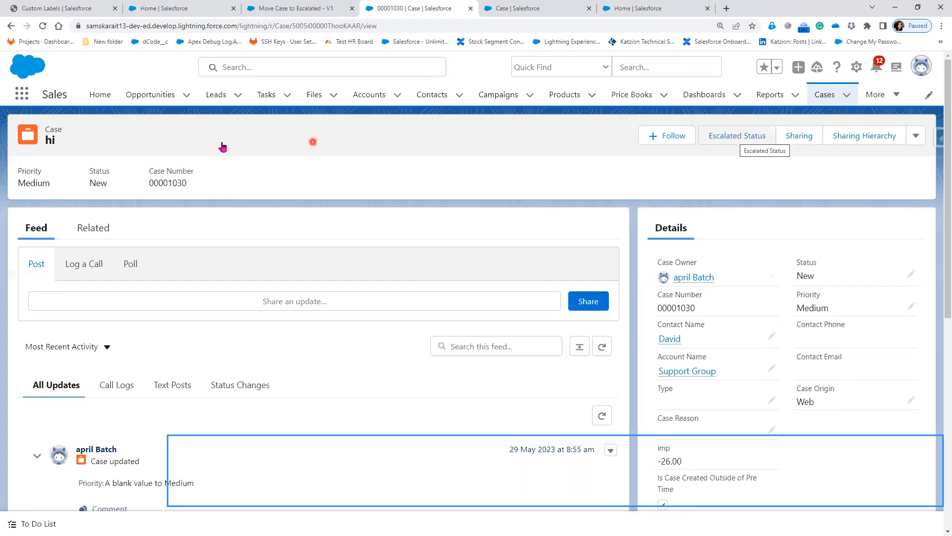
{"action": "left_click", "coordinate": [746, 140]}
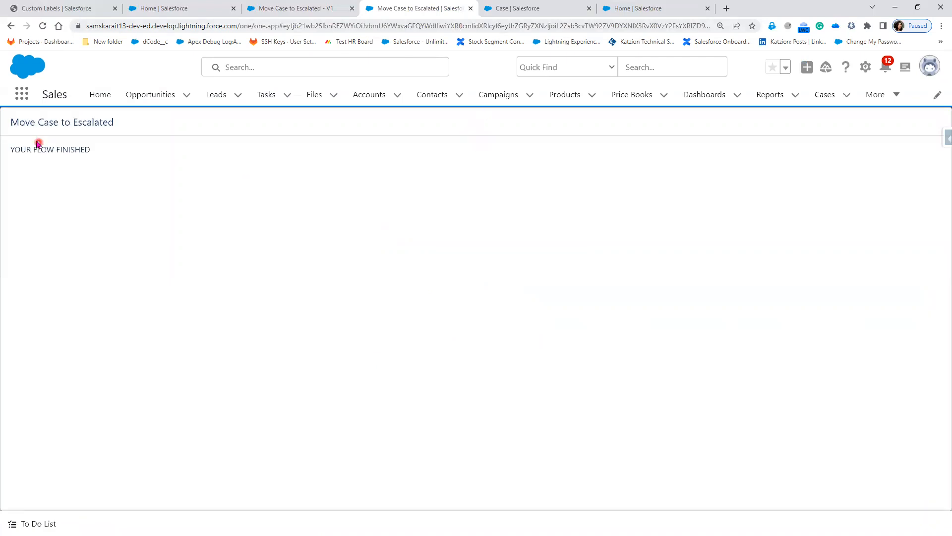
Highlight the Move Case to Escalated 'Your flow finished' message, then go back to the case.
{"action": "left_click_drag", "start_coordinate": [11, 121], "coordinate": [40, 118]}
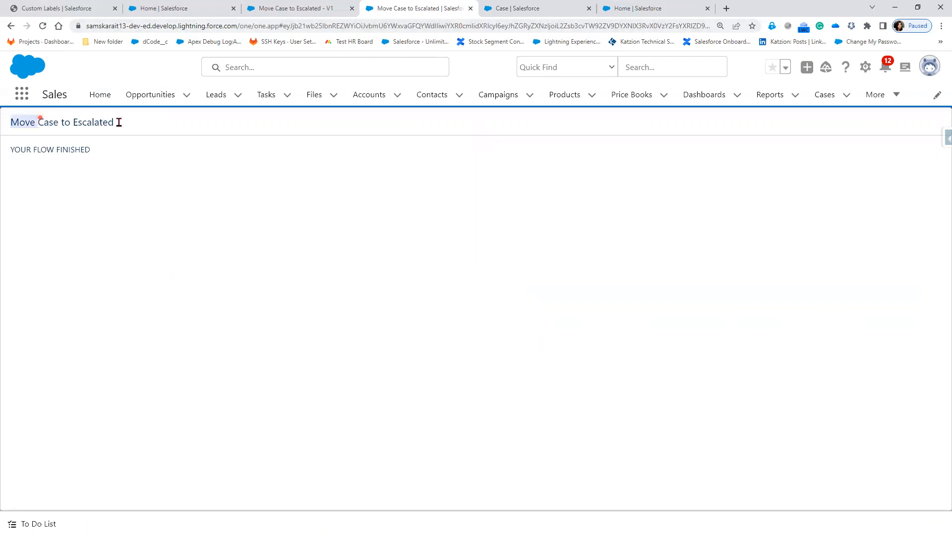
{"action": "left_click_drag", "start_coordinate": [100, 146], "coordinate": [106, 143]}
{"action": "left_click_drag", "start_coordinate": [15, 150], "coordinate": [92, 151]}
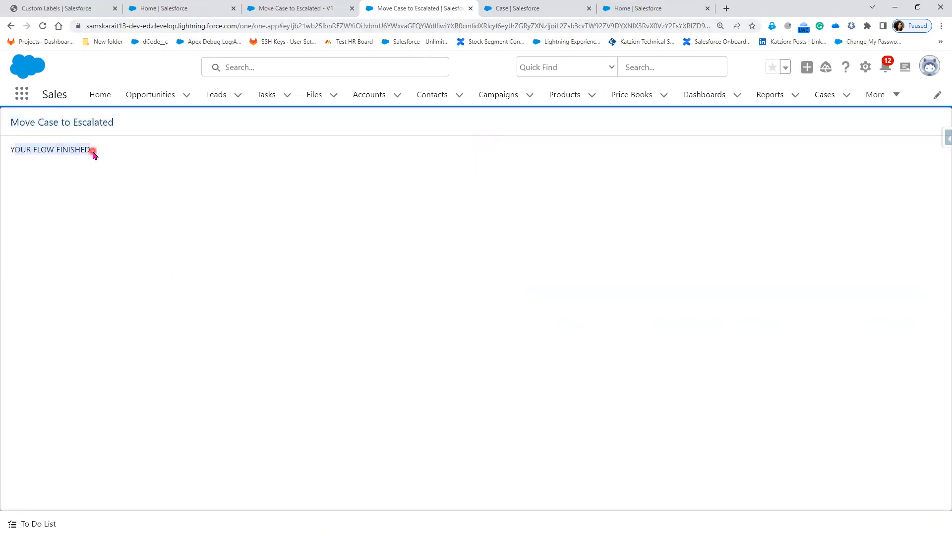
{"action": "left_click", "coordinate": [9, 27]}
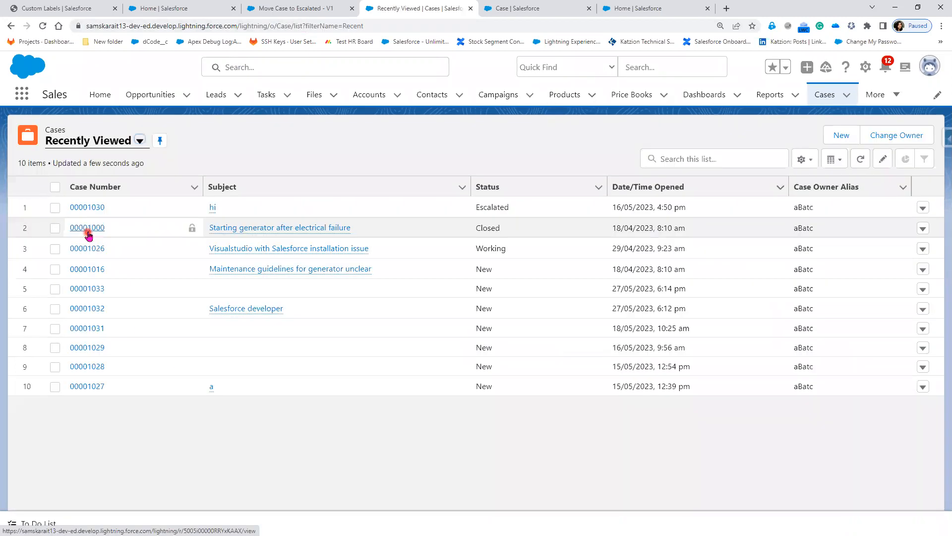
Run Escalated Status on case 00001000 and reload it to confirm it now reads Escalated.
{"action": "left_click", "coordinate": [87, 229]}
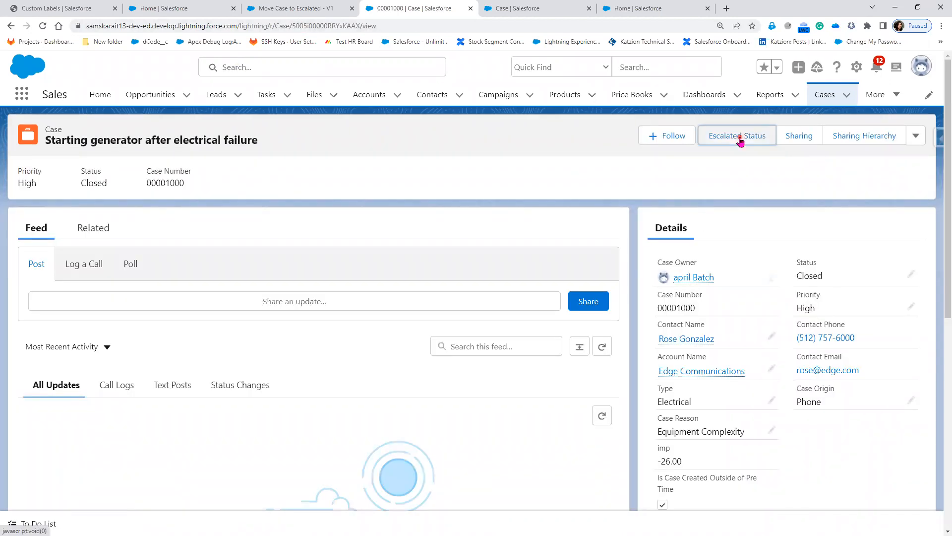
{"action": "left_click", "coordinate": [739, 139]}
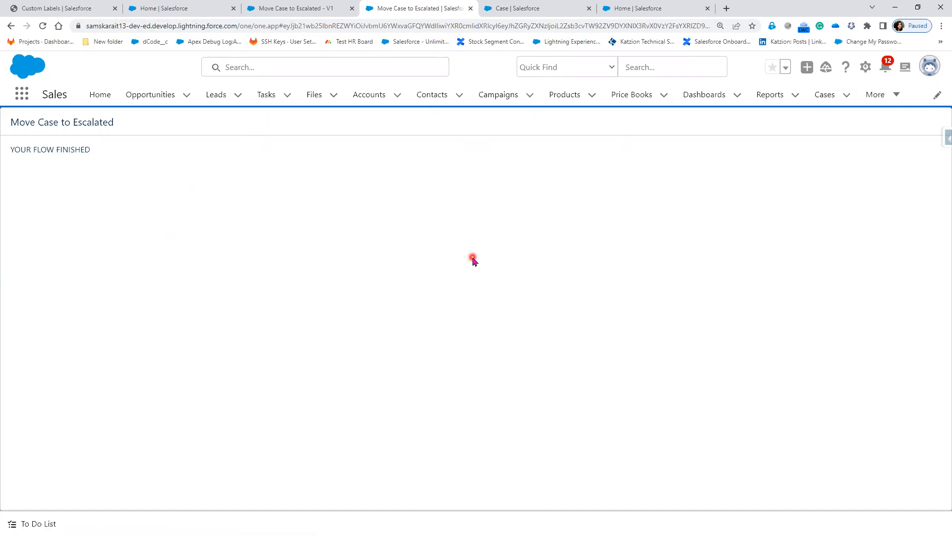
{"action": "left_click", "coordinate": [9, 27]}
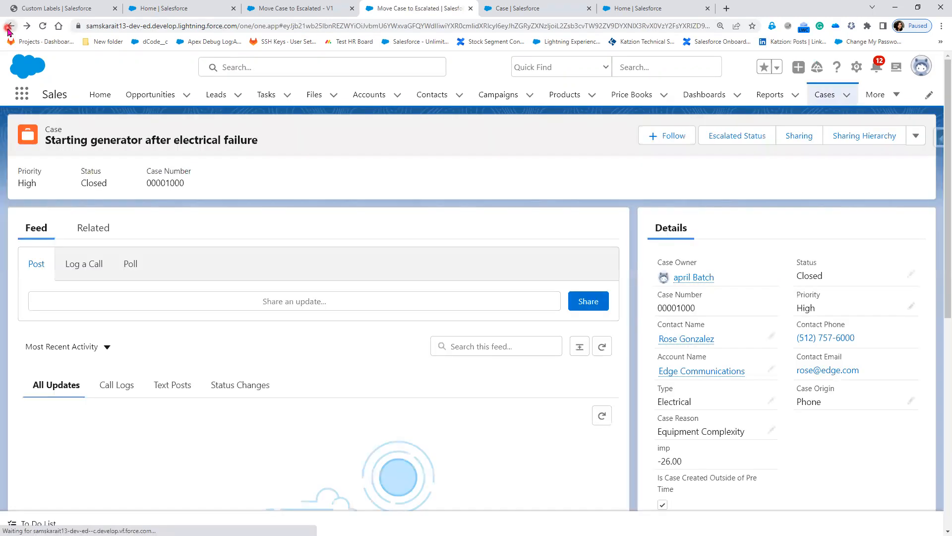
{"action": "left_click", "coordinate": [44, 27]}
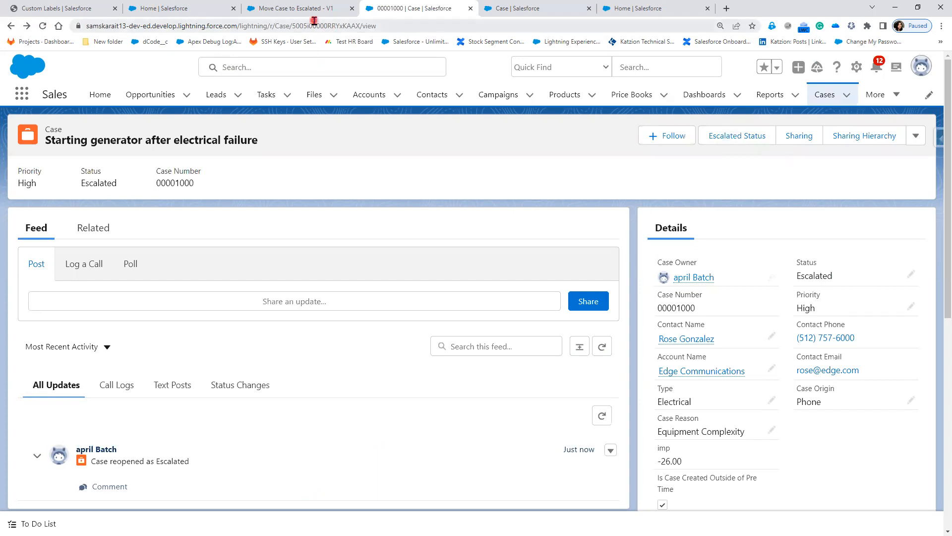
{"action": "left_click", "coordinate": [530, 9]}
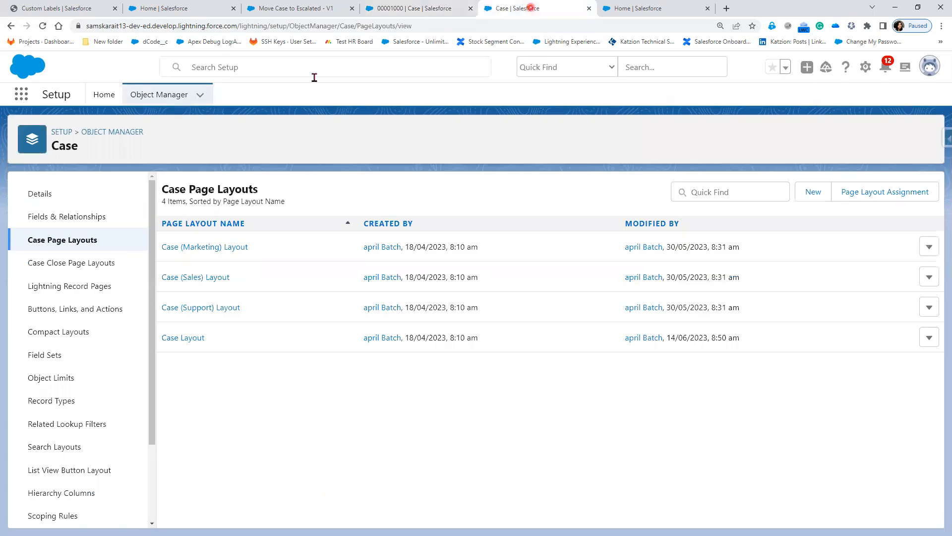
Open the Escalated Status button's edit page from Buttons, Links, and Actions.
{"action": "left_click", "coordinate": [67, 311]}
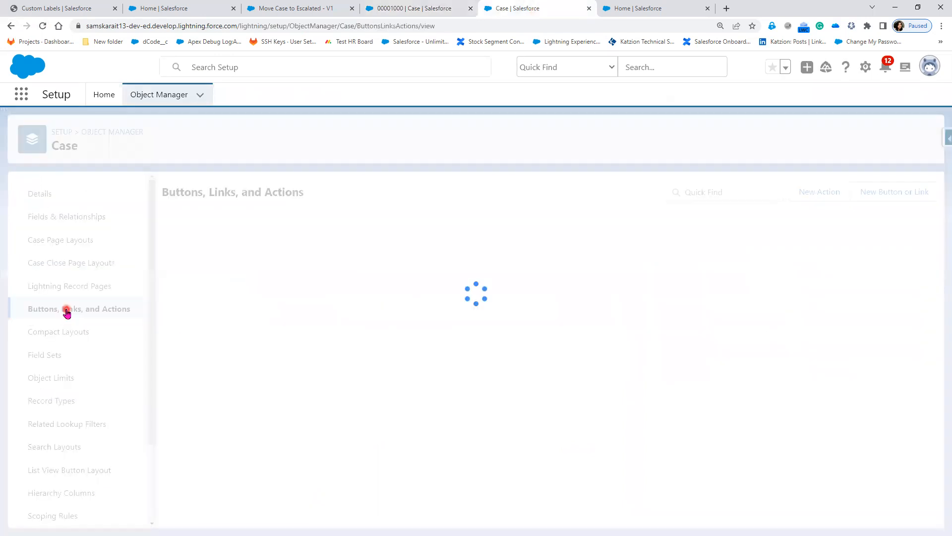
{"action": "left_click", "coordinate": [184, 460]}
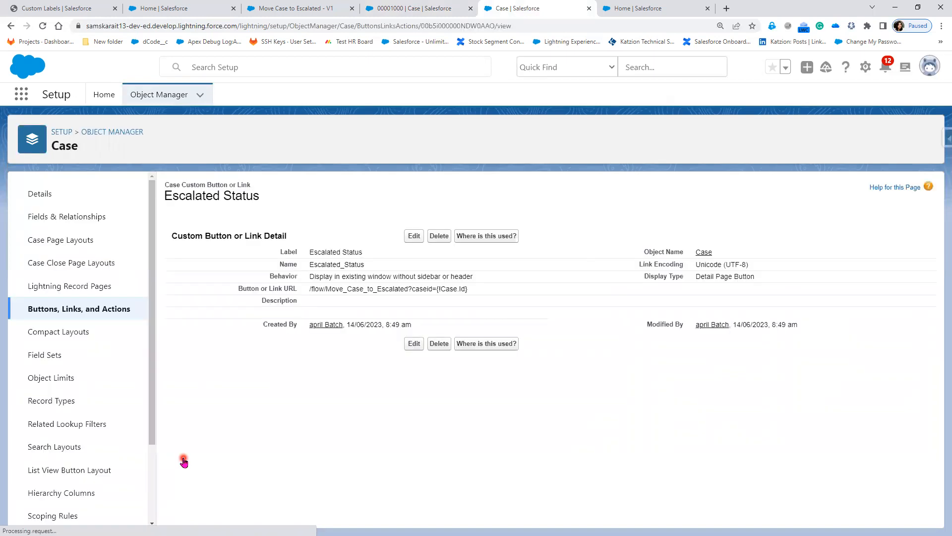
{"action": "left_click", "coordinate": [414, 236]}
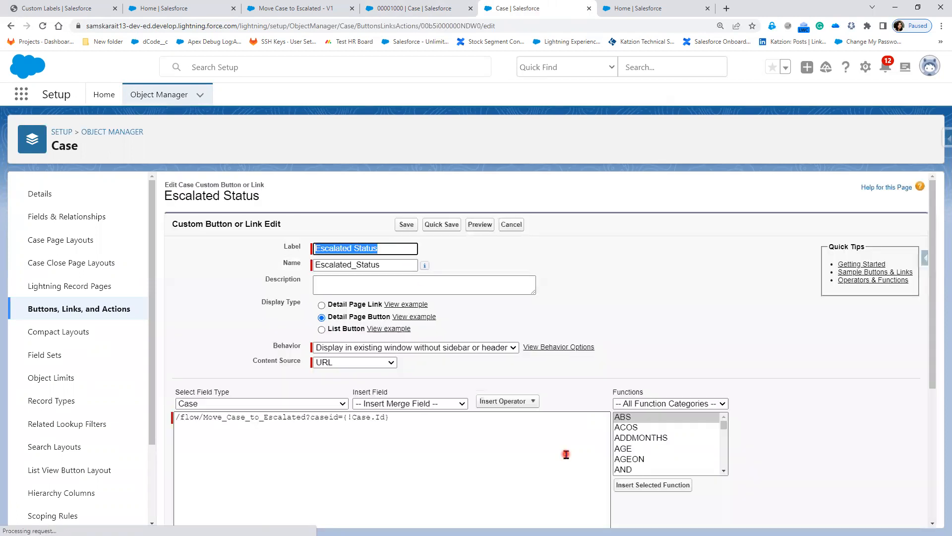
{"action": "key", "text": "ctrl+minus"}
{"action": "key", "text": "ctrl+plus"}
{"action": "key", "text": "ctrl+plus"}
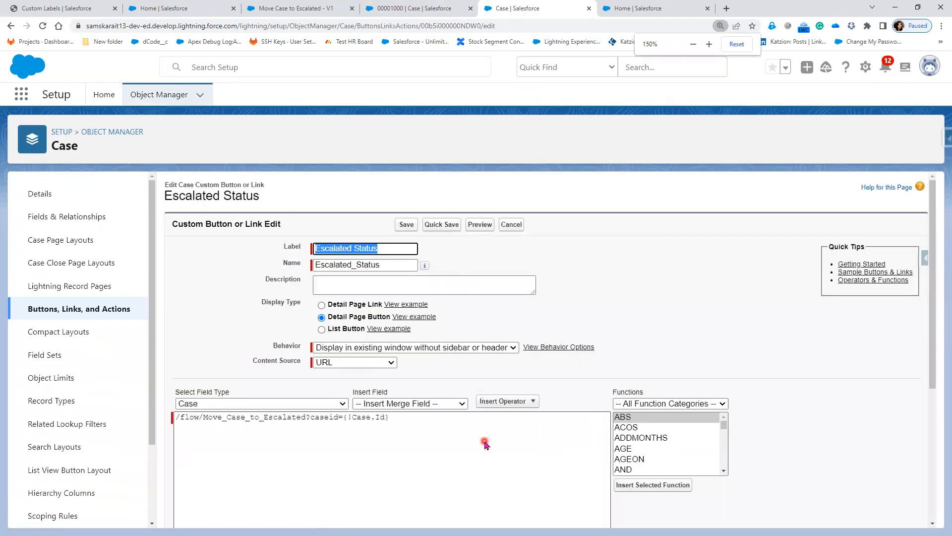
{"action": "scroll", "coordinate": [499, 441], "scroll_direction": "down", "scroll_amount": 1}
Append '&retURL=' to the end of the button's flow URL.
{"action": "left_click", "coordinate": [499, 441]}
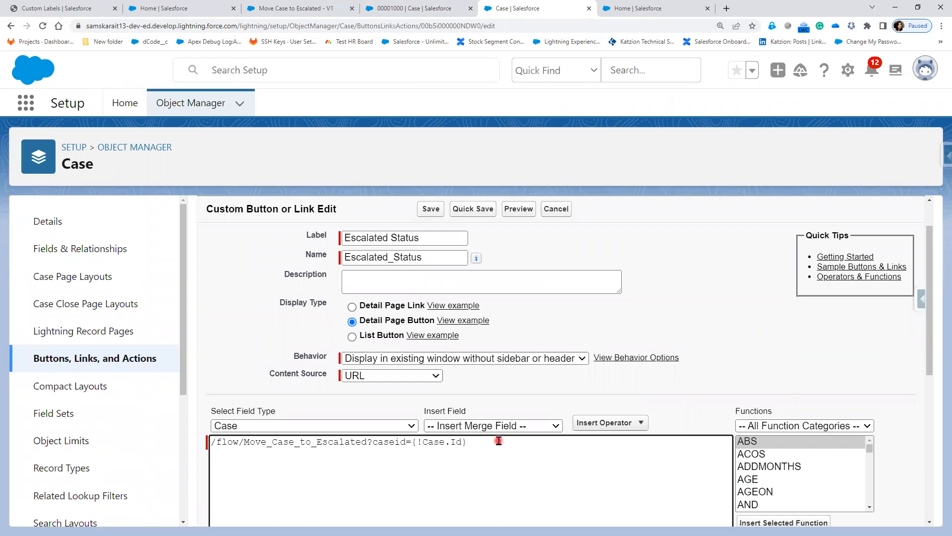
{"action": "type", "text": "&"}
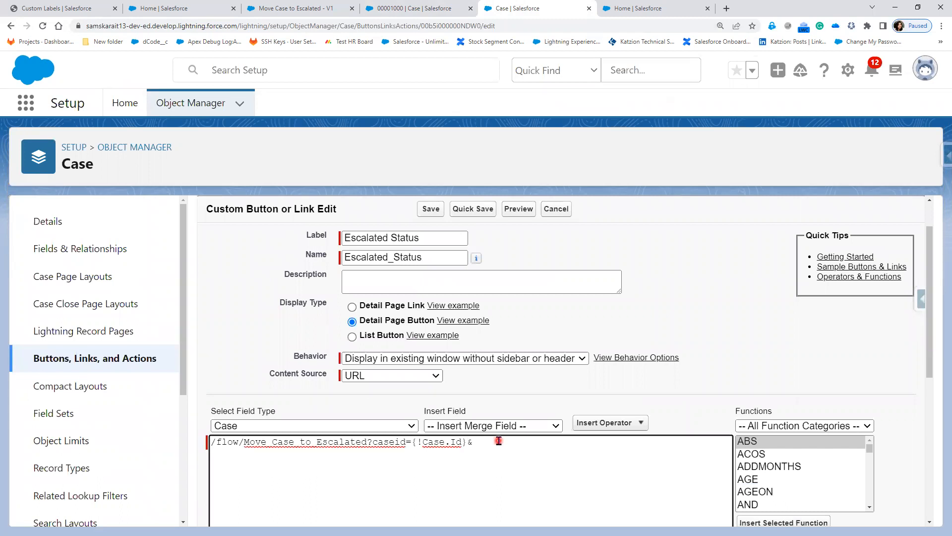
{"action": "left_click", "coordinate": [512, 467]}
{"action": "scroll", "coordinate": [512, 467], "scroll_direction": "down", "scroll_amount": 1}
{"action": "key", "text": "ctrl+plus"}
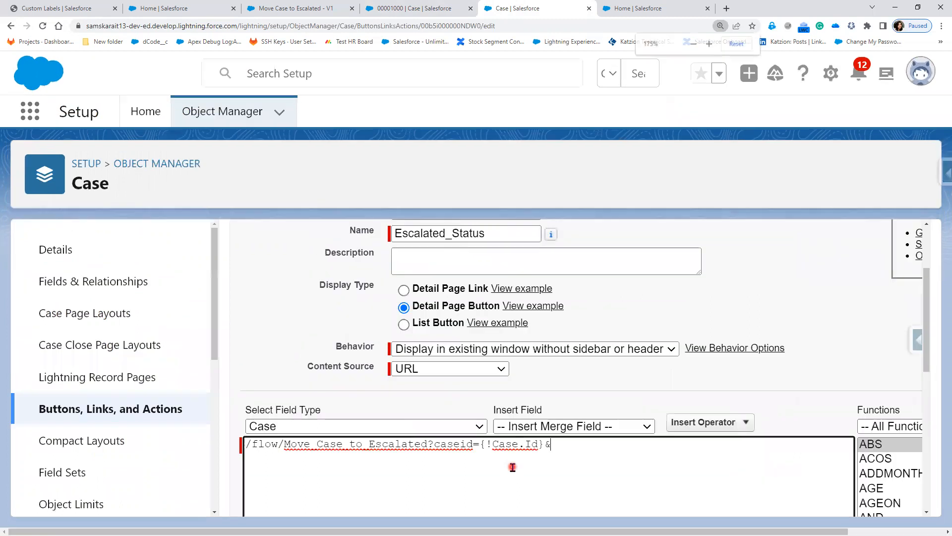
{"action": "scroll", "coordinate": [589, 502], "scroll_direction": "up", "scroll_amount": 1}
{"action": "left_click", "coordinate": [601, 503]}
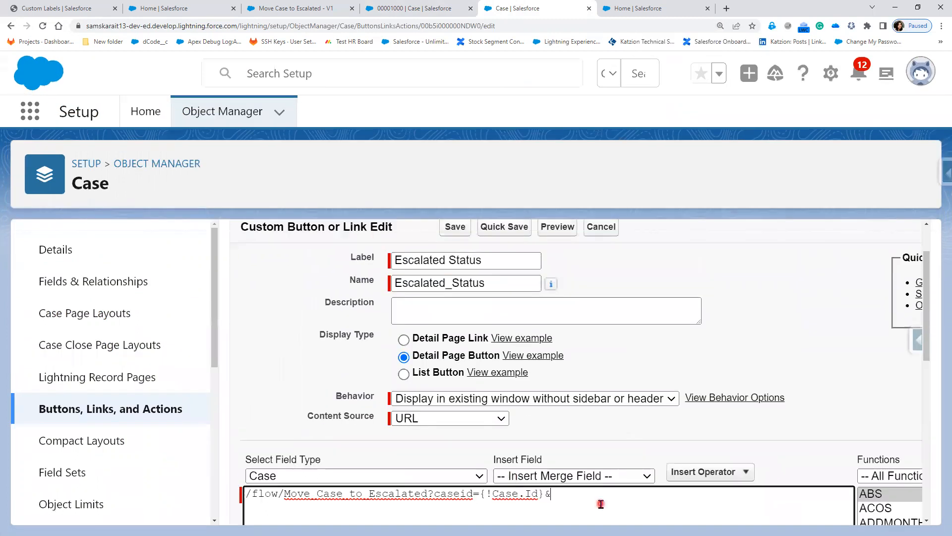
{"action": "scroll", "coordinate": [597, 482], "scroll_direction": "down", "scroll_amount": 3}
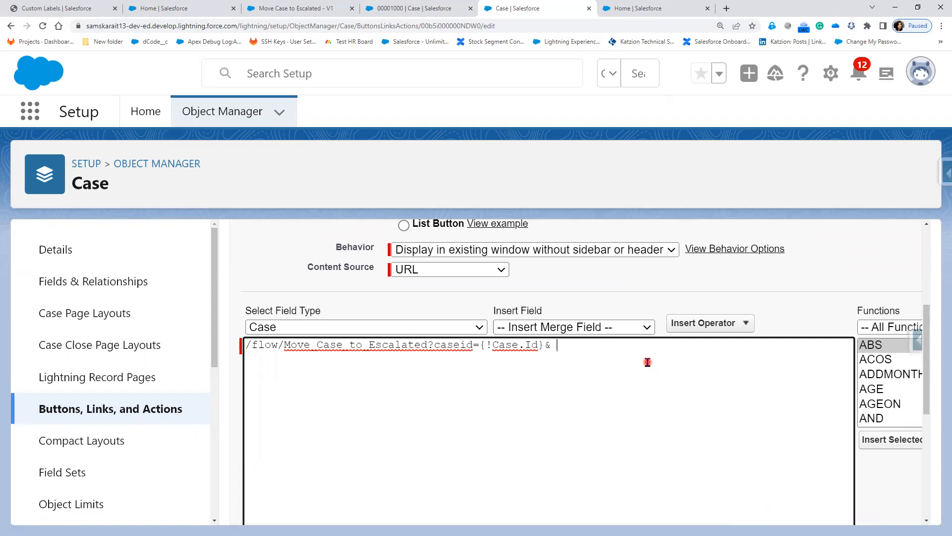
{"action": "type", "text": "retURL"}
{"action": "type", "text": "="}
Insert the Case ID merge field after retURL= and quick-save the button.
{"action": "left_click", "coordinate": [619, 327]}
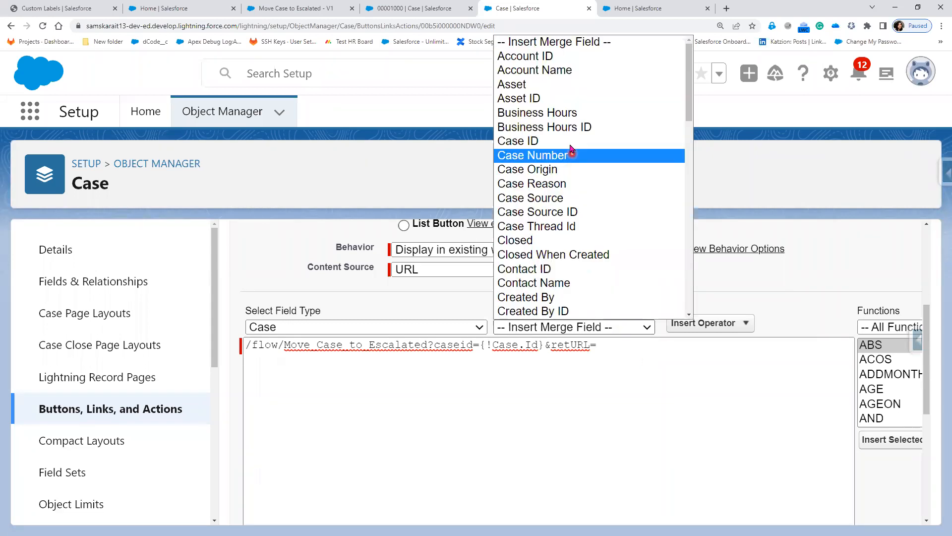
{"action": "left_click", "coordinate": [570, 144]}
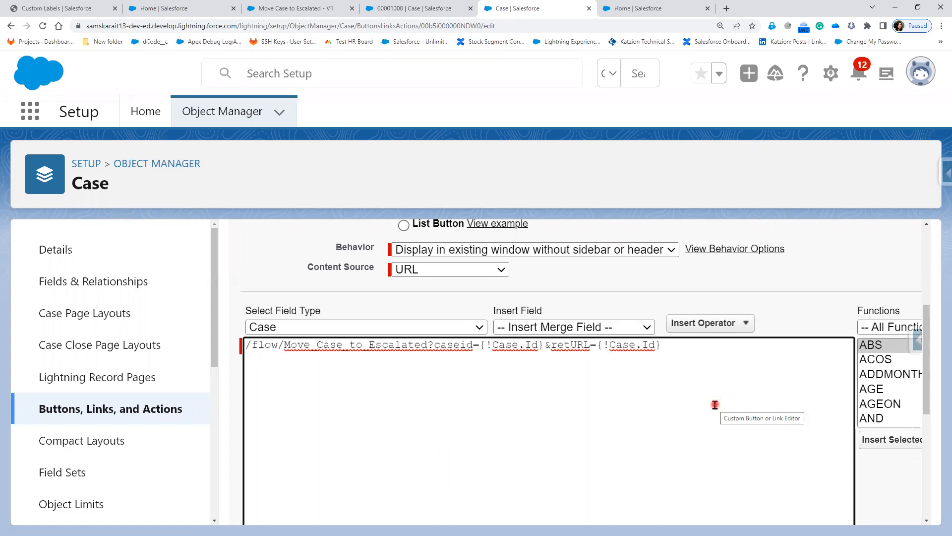
{"action": "scroll", "coordinate": [589, 446], "scroll_direction": "down", "scroll_amount": 5}
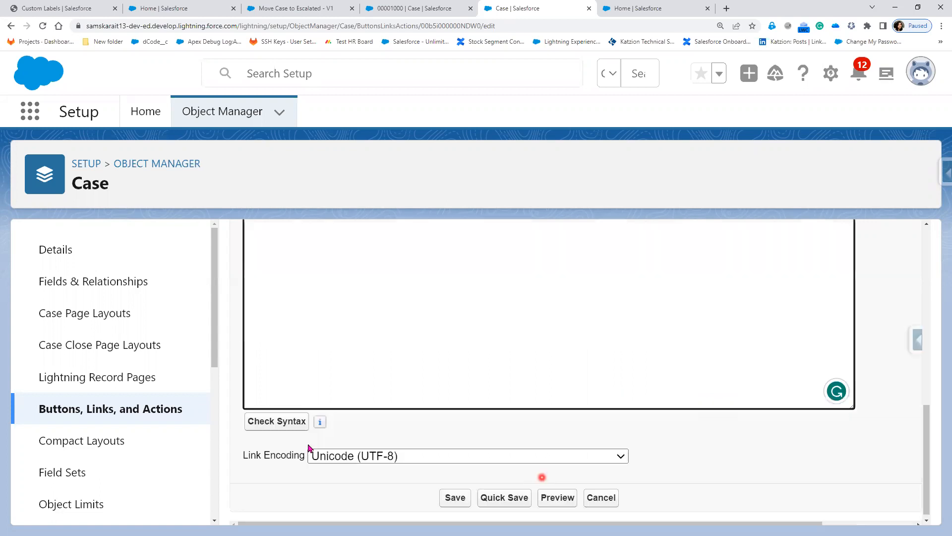
{"action": "left_click", "coordinate": [505, 497]}
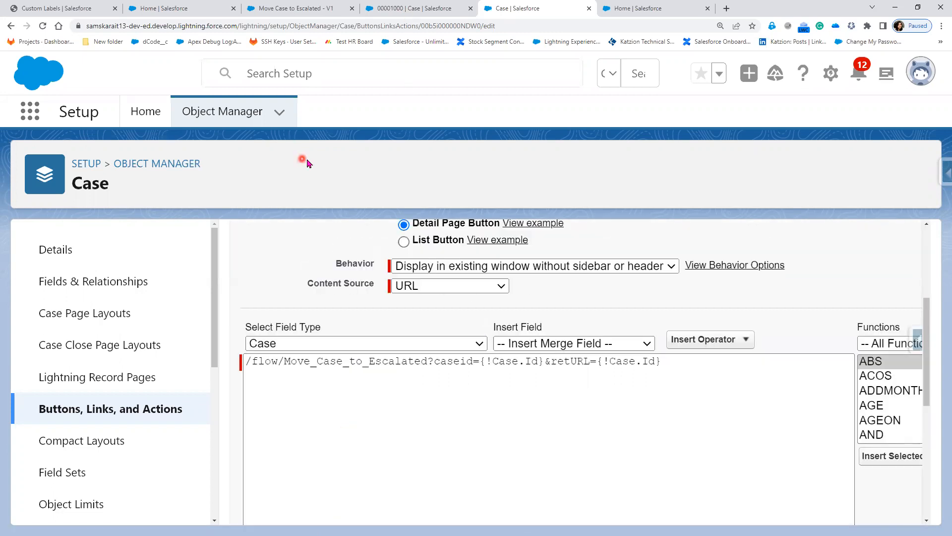
{"action": "left_click", "coordinate": [395, 8]}
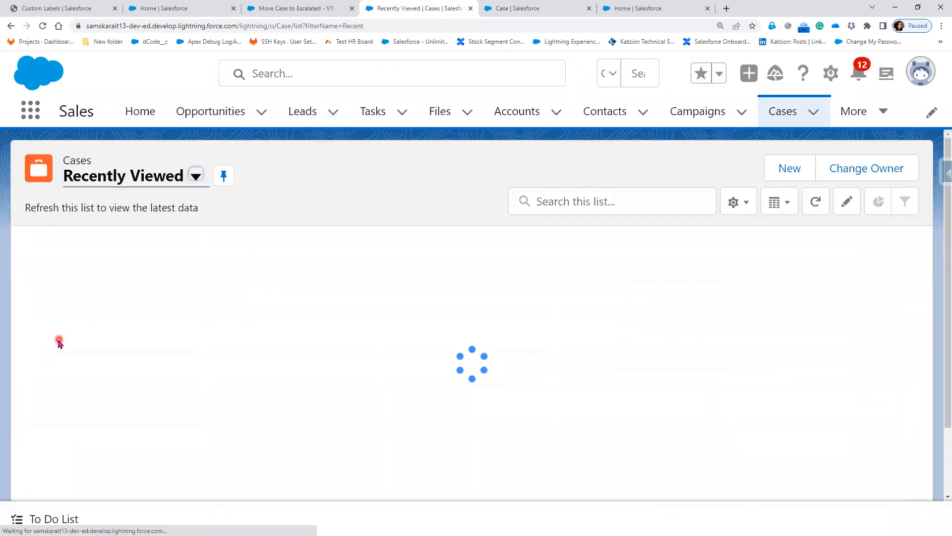
Open case 00001026, run Escalated Status, and reload to see it Escalated.
{"action": "left_click", "coordinate": [125, 325]}
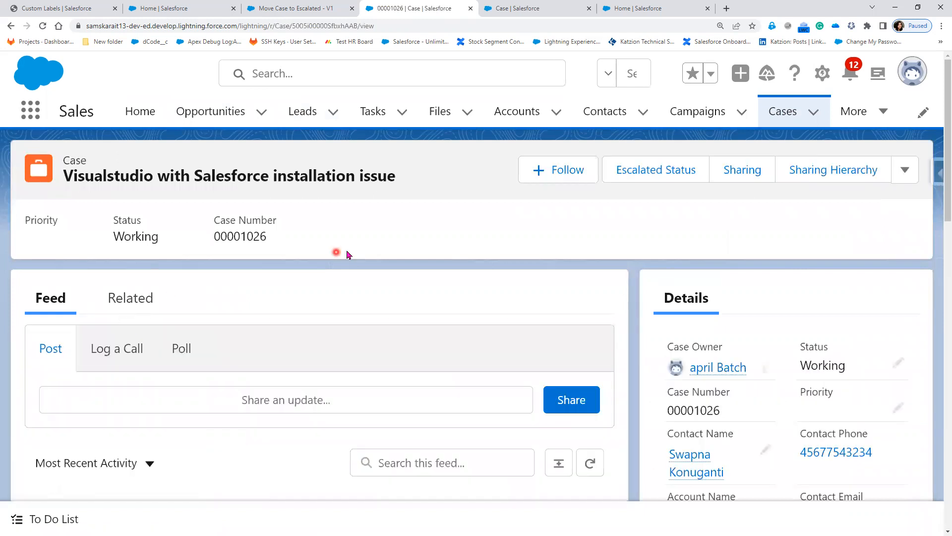
{"action": "left_click", "coordinate": [649, 172]}
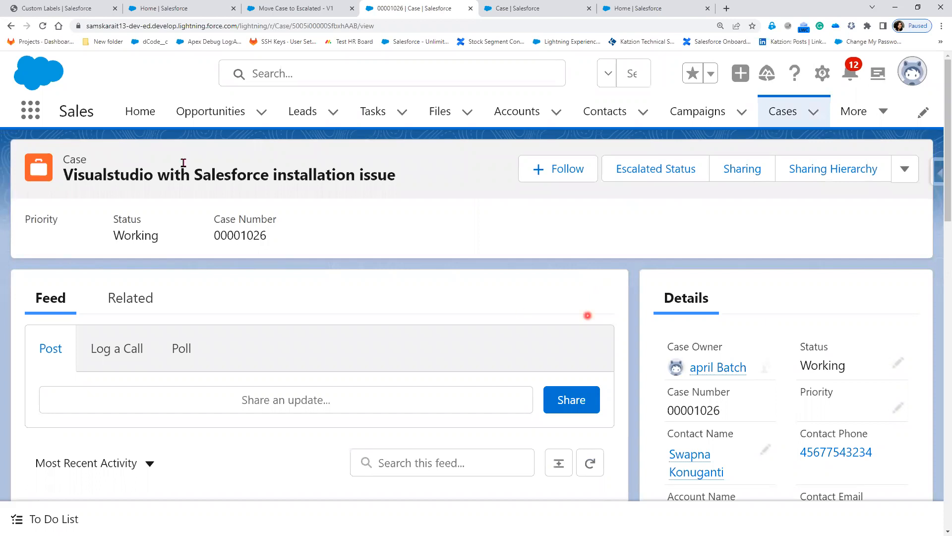
{"action": "left_click", "coordinate": [43, 25]}
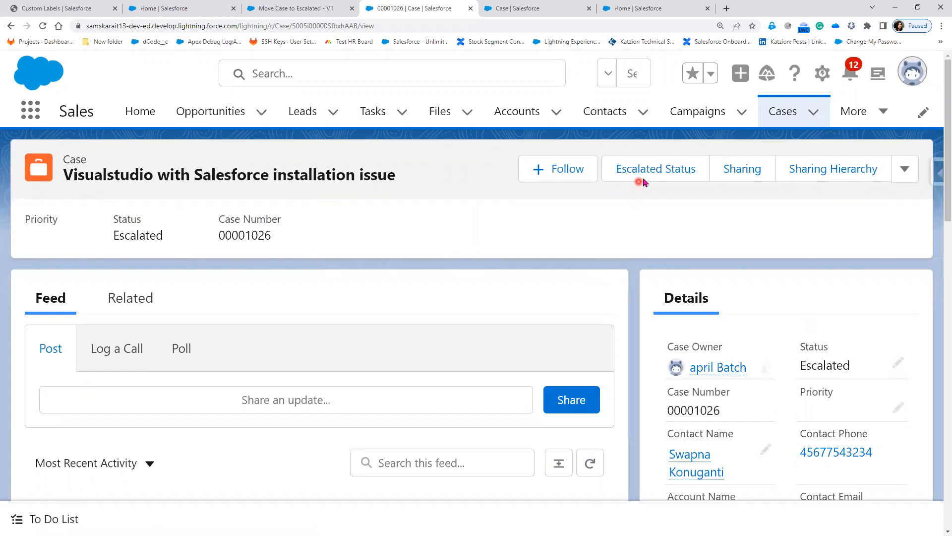
Return to Cases, open case 00001033 still at New, and run Escalated Status on it.
{"action": "left_click", "coordinate": [775, 116]}
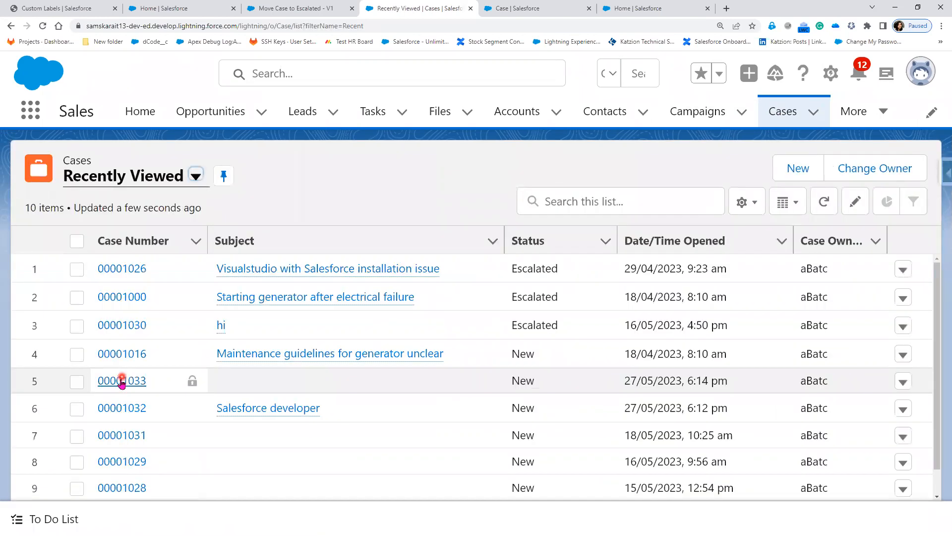
{"action": "left_click", "coordinate": [121, 381]}
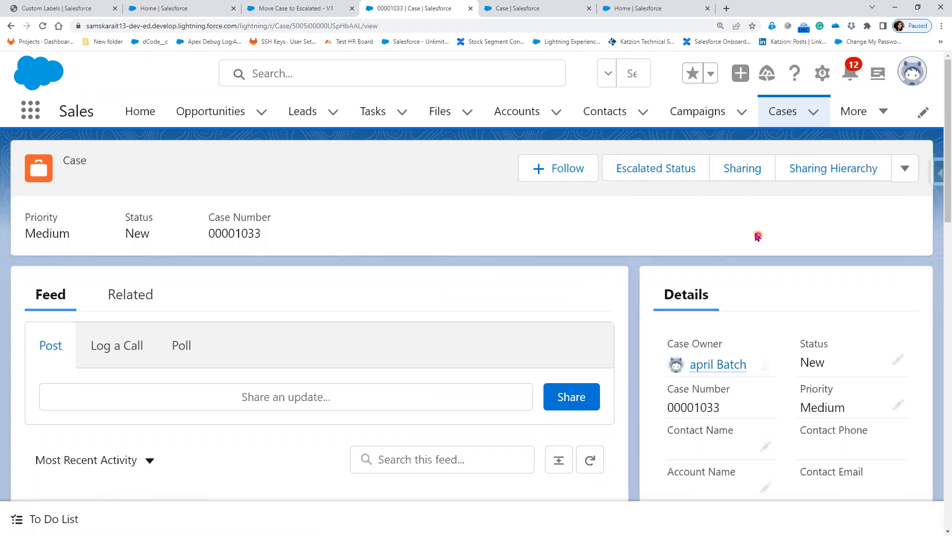
{"action": "left_click", "coordinate": [640, 176]}
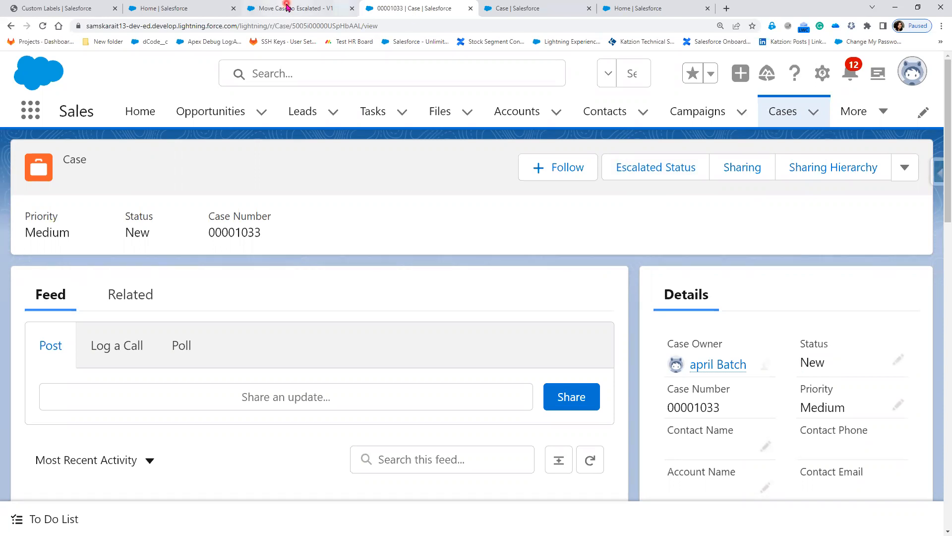
In the flow, browse add-element options after update Case and search 'ref'.
{"action": "left_click", "coordinate": [287, 7]}
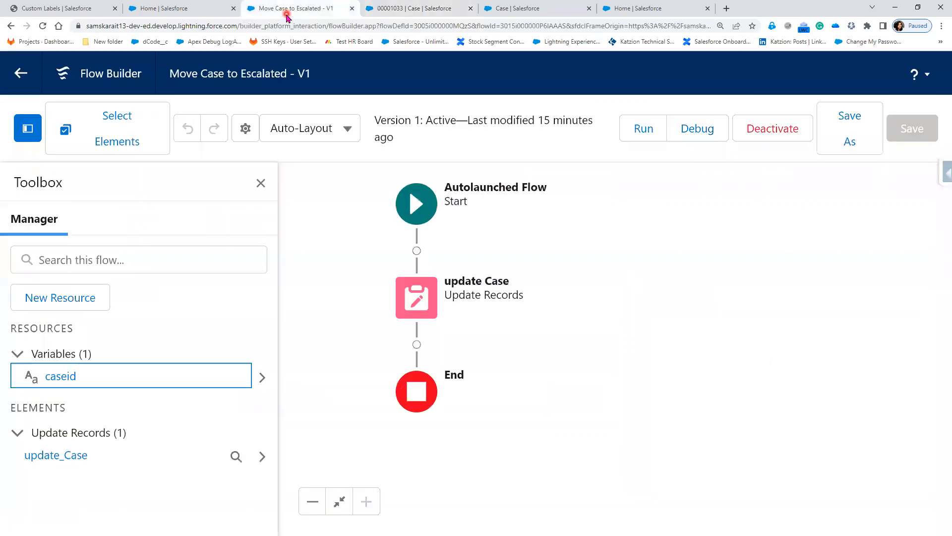
{"action": "left_click", "coordinate": [416, 344]}
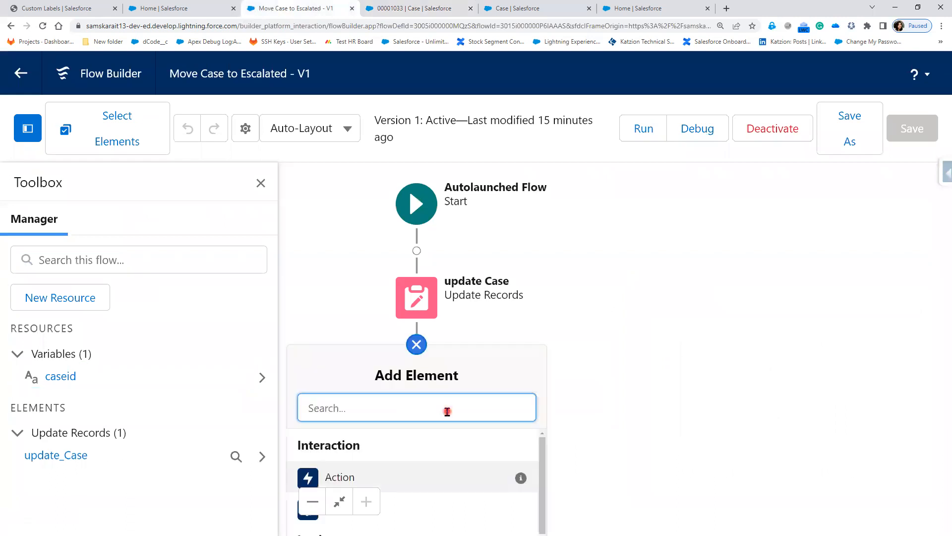
{"action": "left_click", "coordinate": [638, 364]}
{"action": "key", "text": "ctrl+minus"}
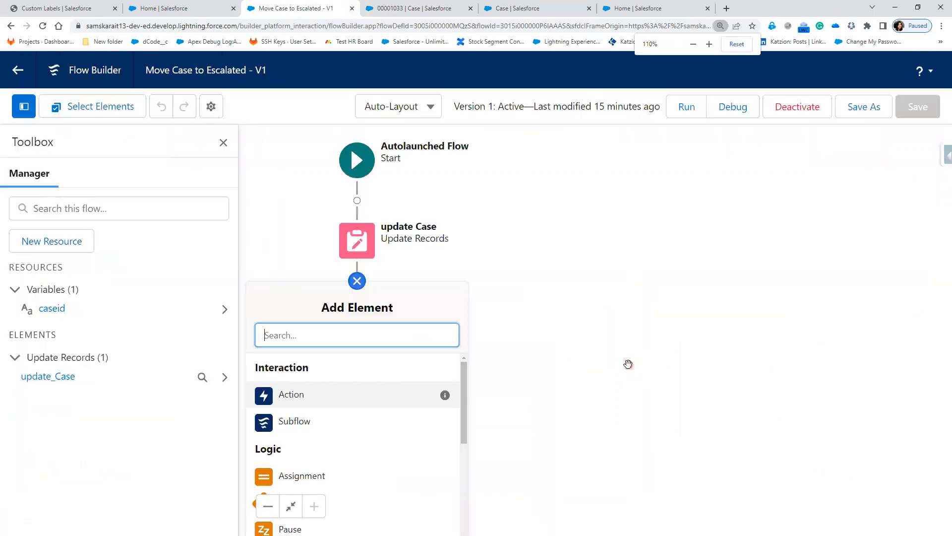
{"action": "key", "text": "ctrl+minus"}
{"action": "key", "text": "ctrl+minus"}
{"action": "key", "text": "ctrl+minus"}
{"action": "key", "text": "ctrl+minus"}
{"action": "key", "text": "ctrl+minus"}
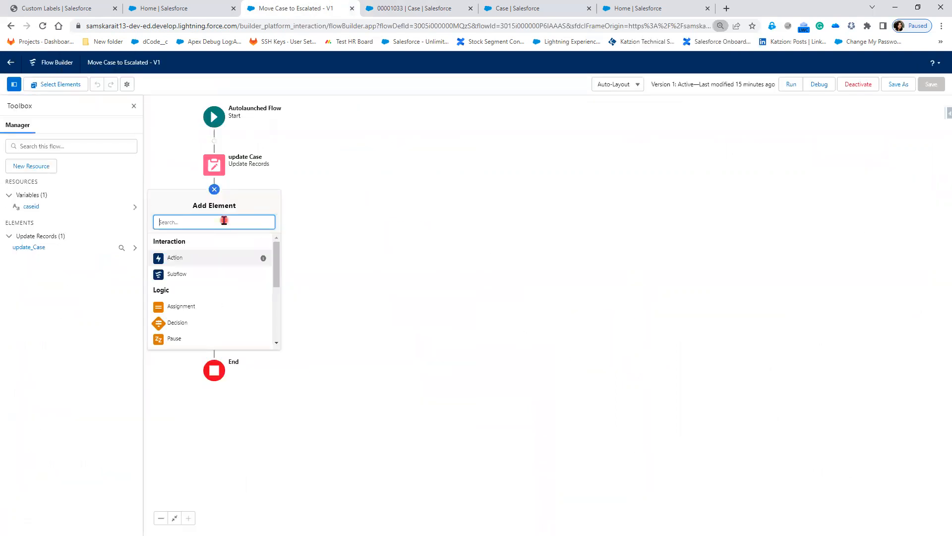
{"action": "type", "text": "re"}
{"action": "type", "text": "f"}
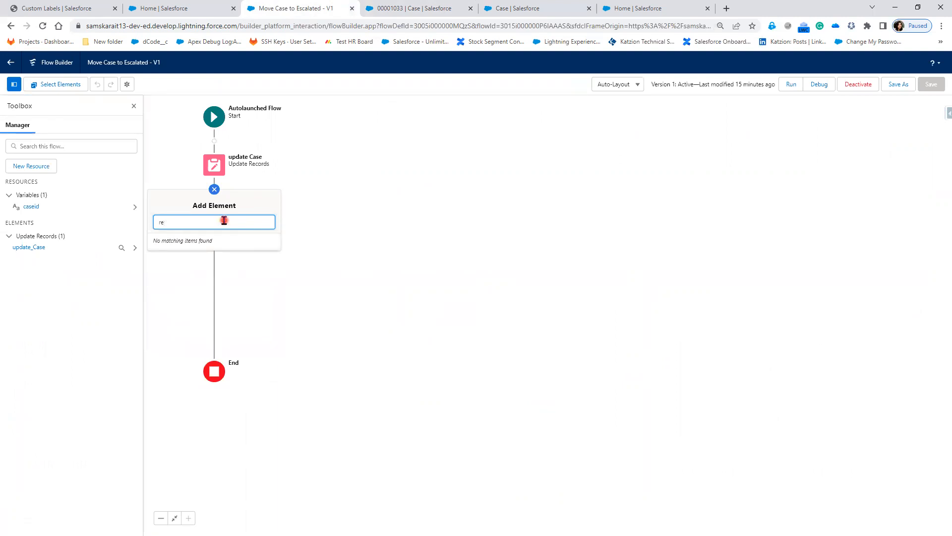
Close the panel without changes and return to the Escalated Status button's edit page.
{"action": "left_click", "coordinate": [451, 219]}
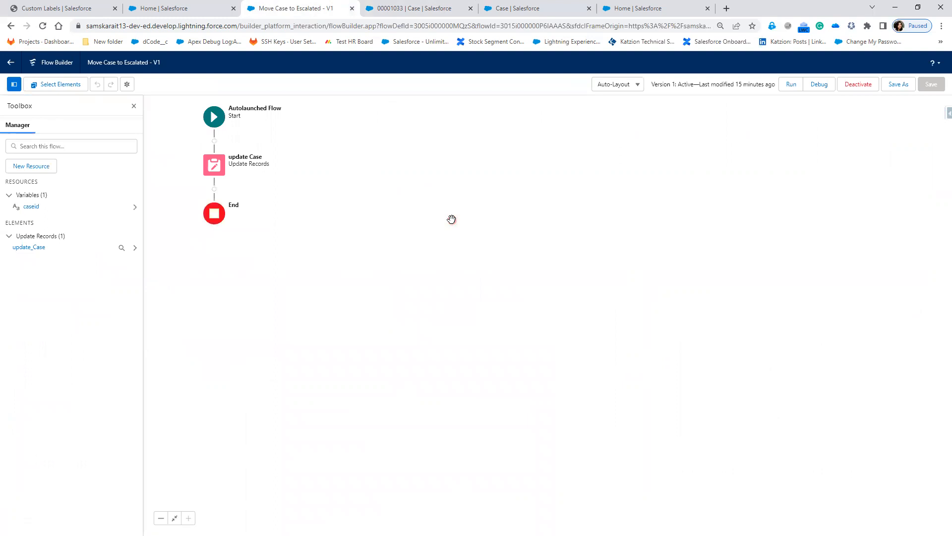
{"action": "left_click", "coordinate": [406, 9]}
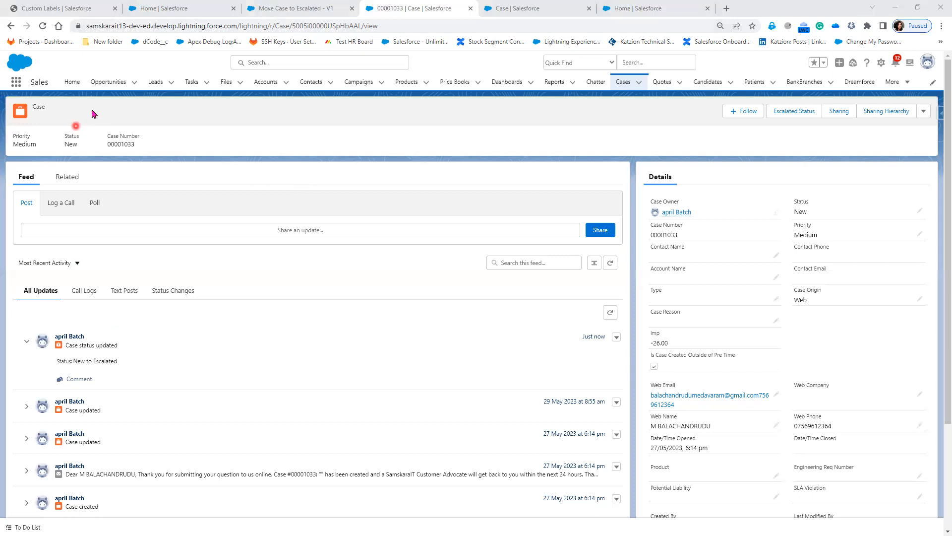
{"action": "left_click", "coordinate": [525, 5]}
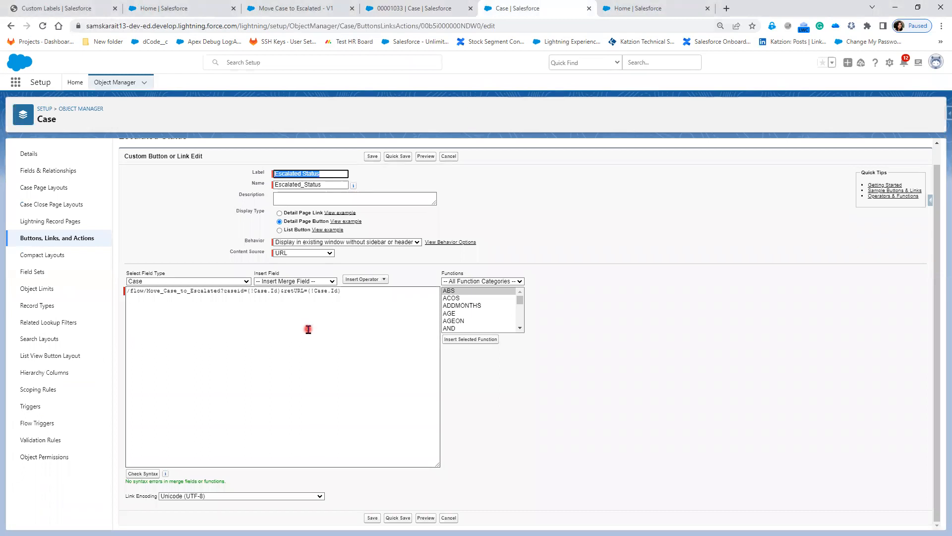
Switch back to the Move Case to Escalated - V1 flow in Flow Builder.
{"action": "left_click", "coordinate": [300, 9]}
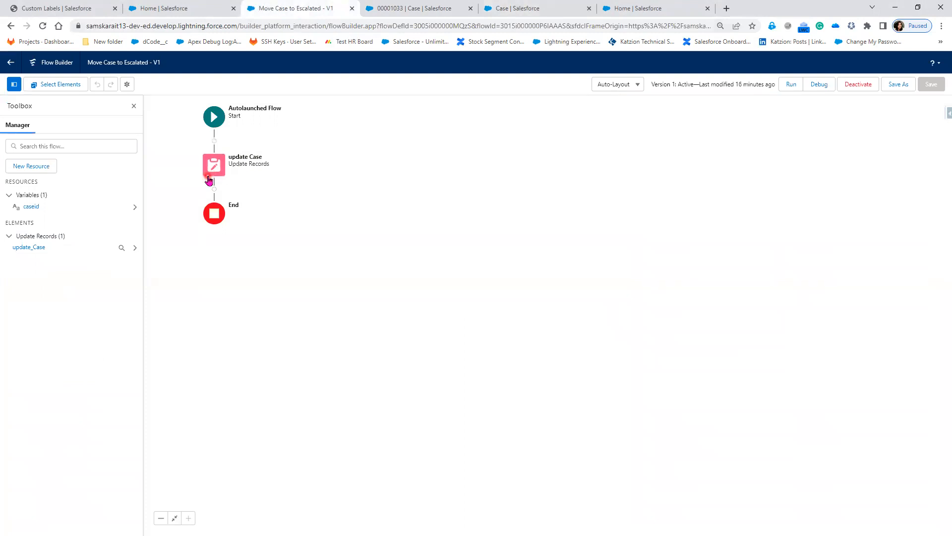
Insert a Get Records element labelled 'Get Case Record' on the Case object before update Case.
{"action": "left_click", "coordinate": [217, 175]}
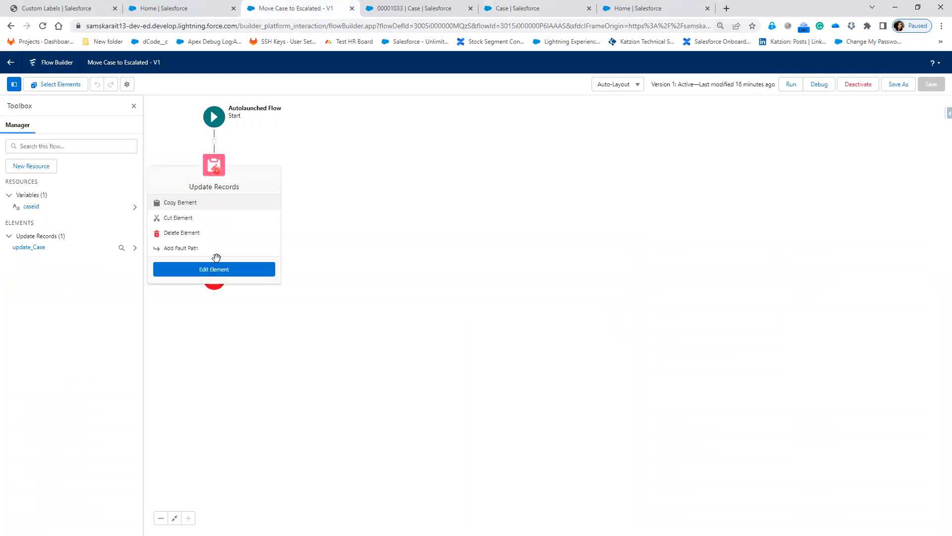
{"action": "left_click", "coordinate": [215, 142]}
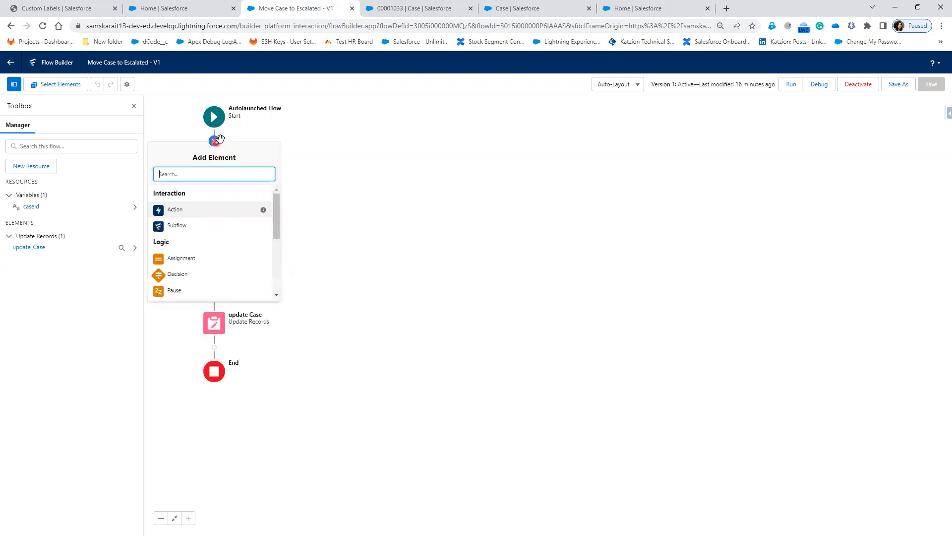
{"action": "scroll", "coordinate": [220, 285], "scroll_direction": "down", "scroll_amount": 1}
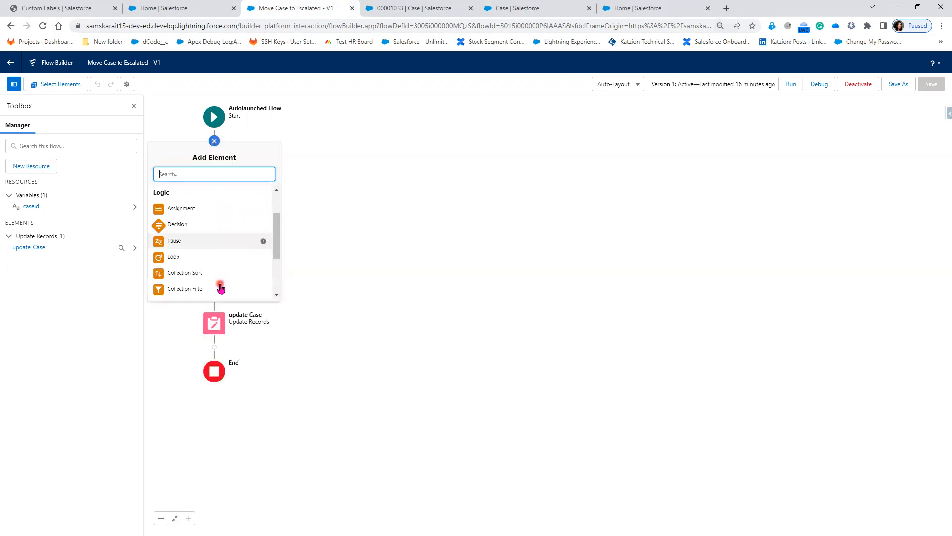
{"action": "scroll", "coordinate": [220, 287], "scroll_direction": "down", "scroll_amount": 1}
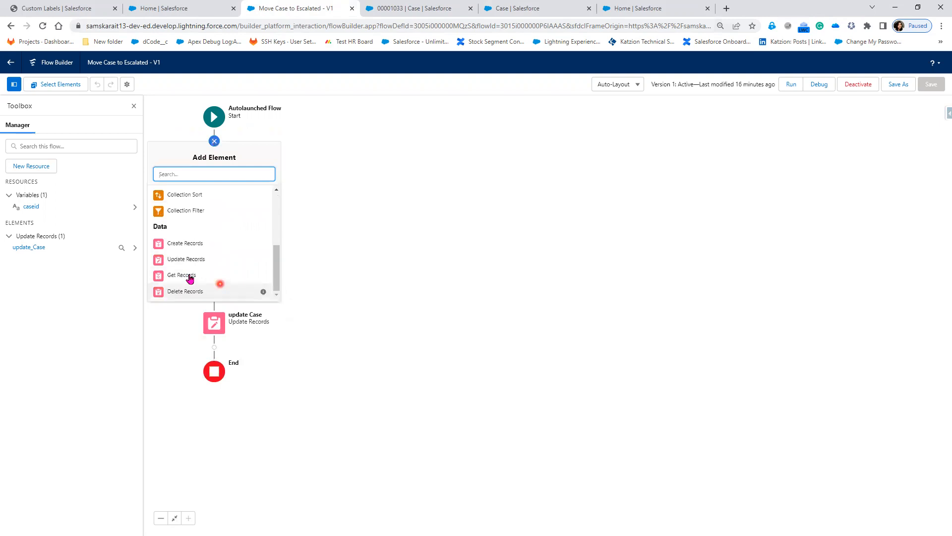
{"action": "left_click", "coordinate": [187, 275]}
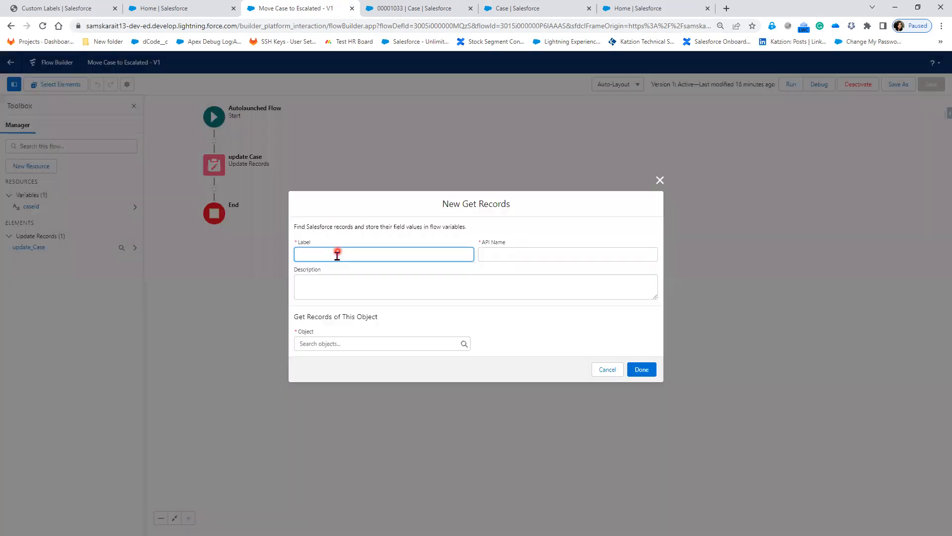
{"action": "type", "text": "Get Case Re"}
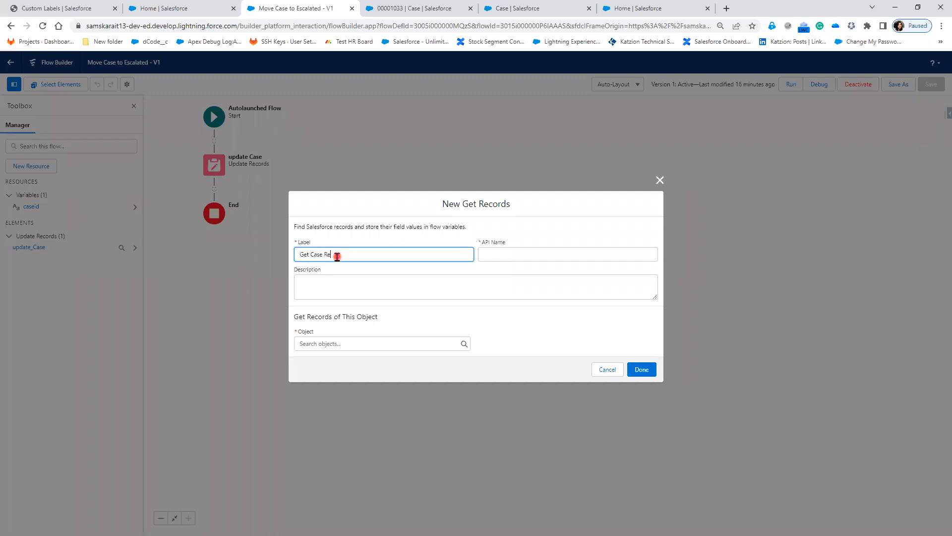
{"action": "type", "text": "cord"}
{"action": "key", "text": "Tab"}
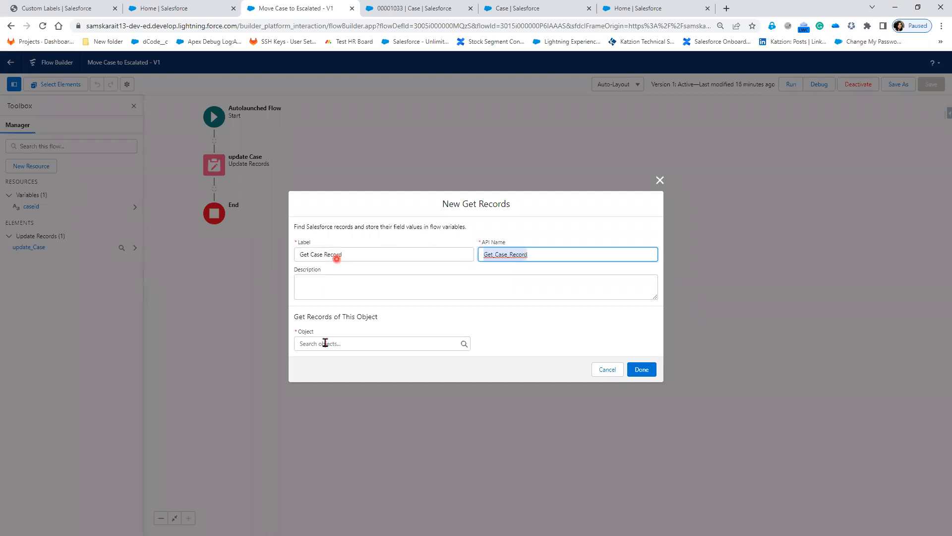
{"action": "left_click", "coordinate": [325, 343]}
{"action": "type", "text": "Case"}
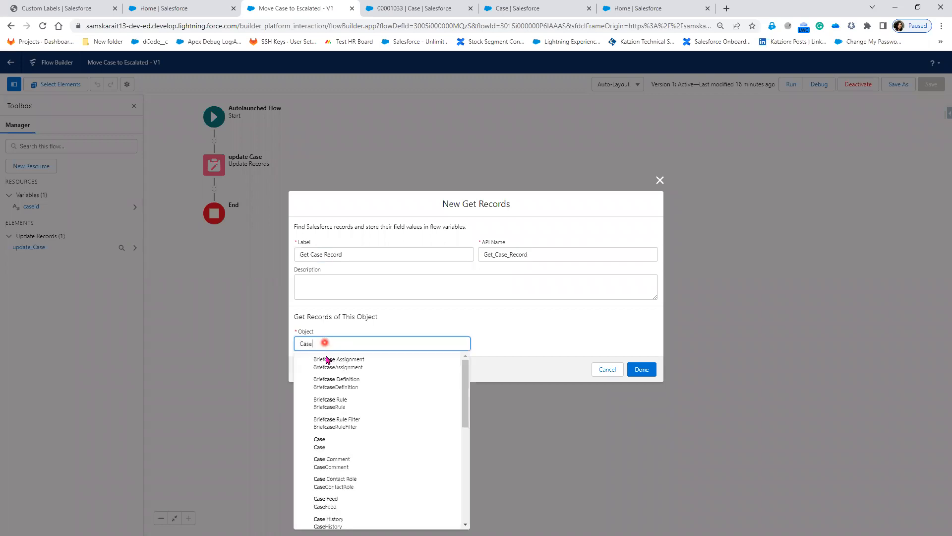
{"action": "left_click", "coordinate": [343, 440]}
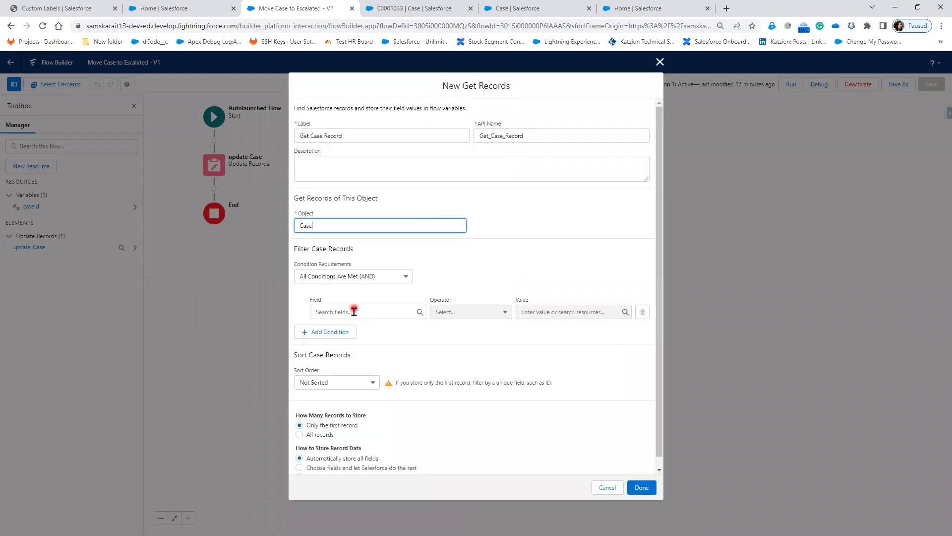
Filter the Case records by Id Equals caseid.
{"action": "left_click", "coordinate": [354, 311]}
{"action": "type", "text": "i"}
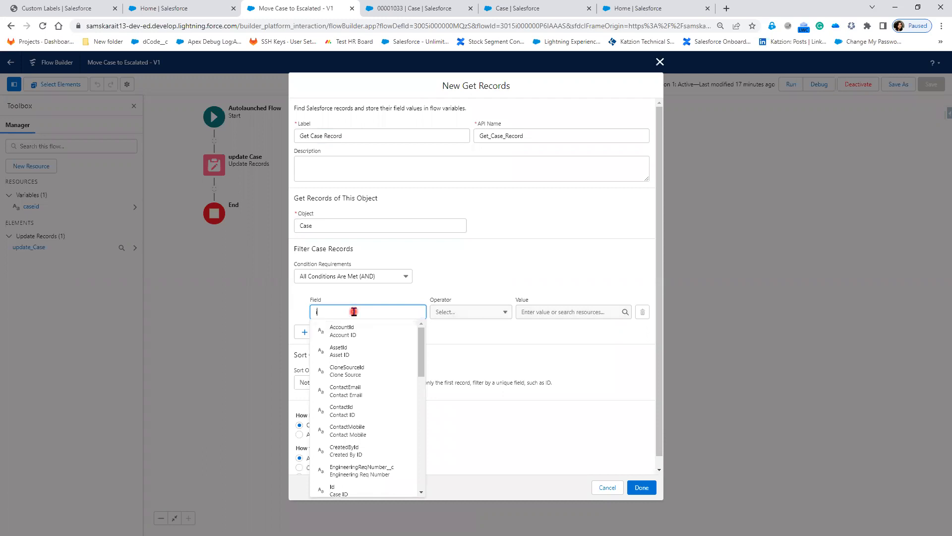
{"action": "type", "text": "d"}
{"action": "left_click", "coordinate": [459, 313]}
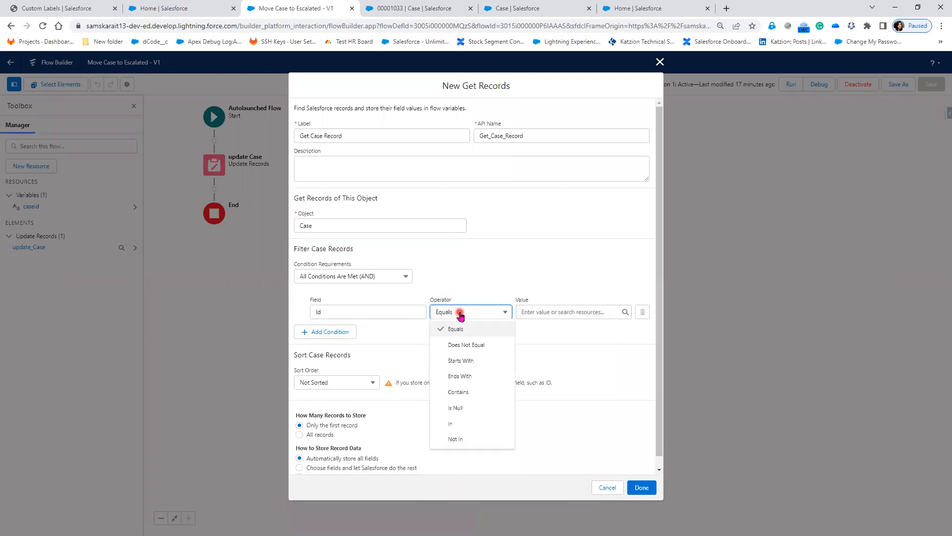
{"action": "left_click", "coordinate": [460, 328]}
{"action": "left_click", "coordinate": [562, 311]}
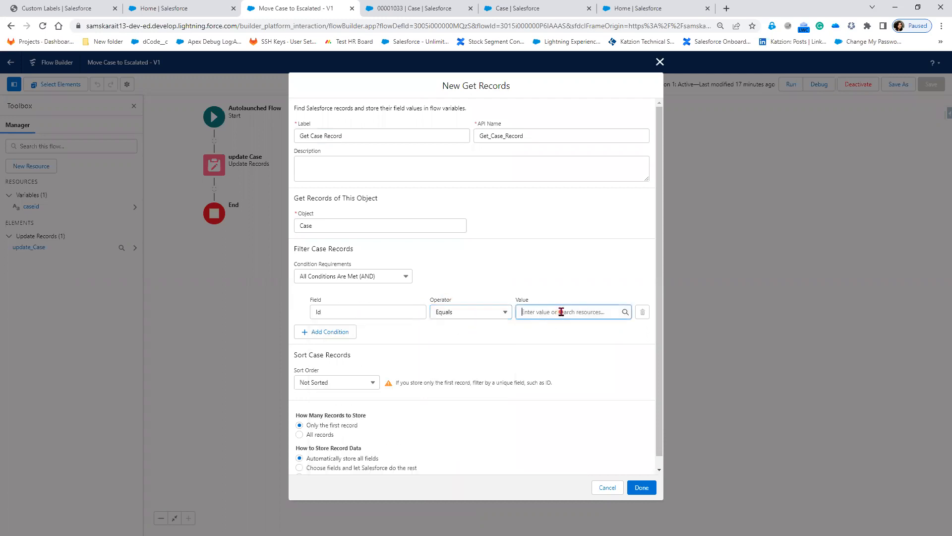
{"action": "left_click", "coordinate": [575, 473]}
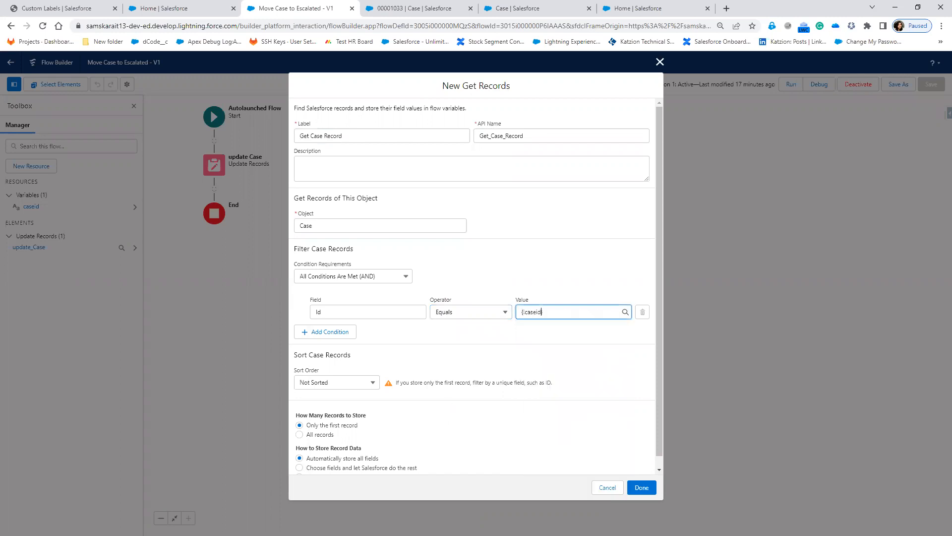
{"action": "left_click", "coordinate": [458, 380]}
{"action": "scroll", "coordinate": [354, 417], "scroll_direction": "down", "scroll_amount": 1}
{"action": "left_click", "coordinate": [375, 419]}
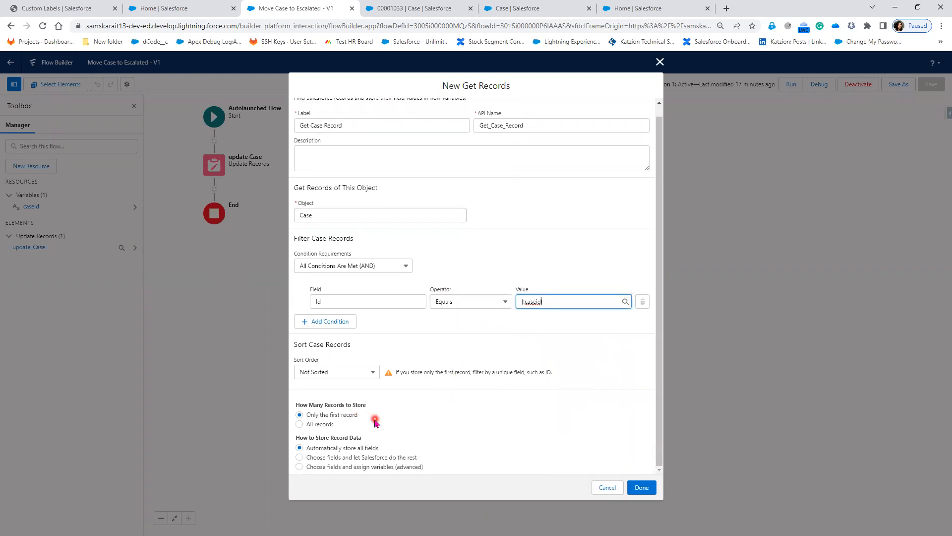
{"action": "left_click", "coordinate": [377, 449]}
{"action": "left_click", "coordinate": [354, 419]}
Remove the extra Status filter condition and save the Get Case Record step.
{"action": "left_click", "coordinate": [338, 323]}
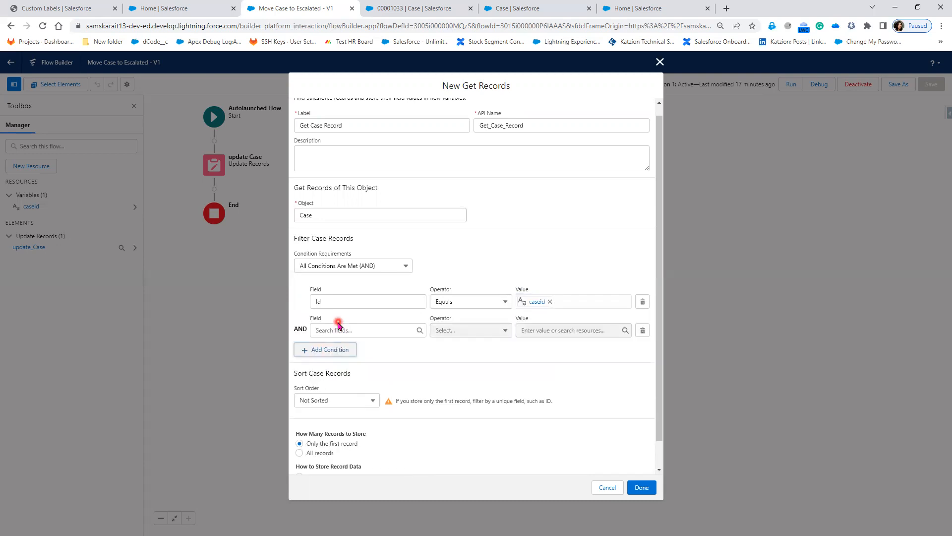
{"action": "left_click", "coordinate": [338, 330]}
{"action": "left_click", "coordinate": [382, 488]}
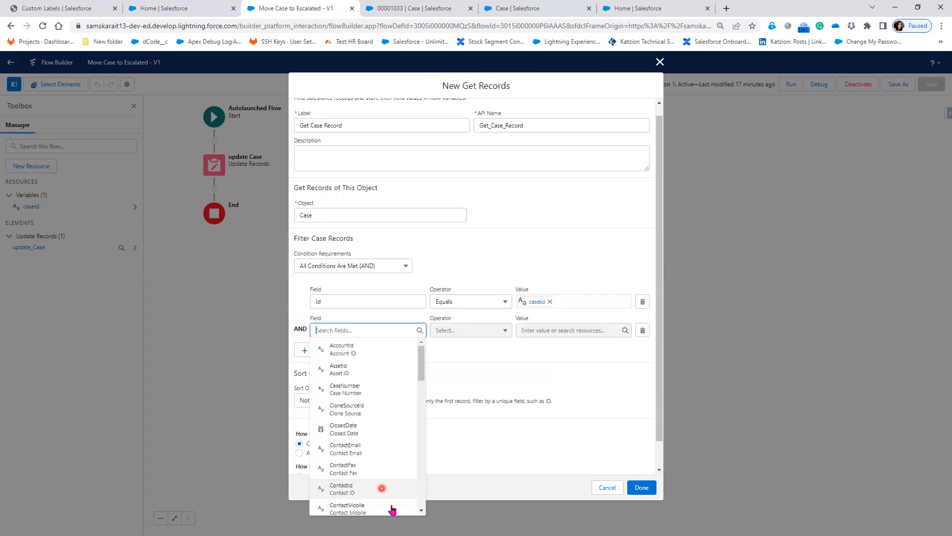
{"action": "left_click", "coordinate": [391, 507]}
{"action": "scroll", "coordinate": [392, 508], "scroll_direction": "down", "scroll_amount": 1}
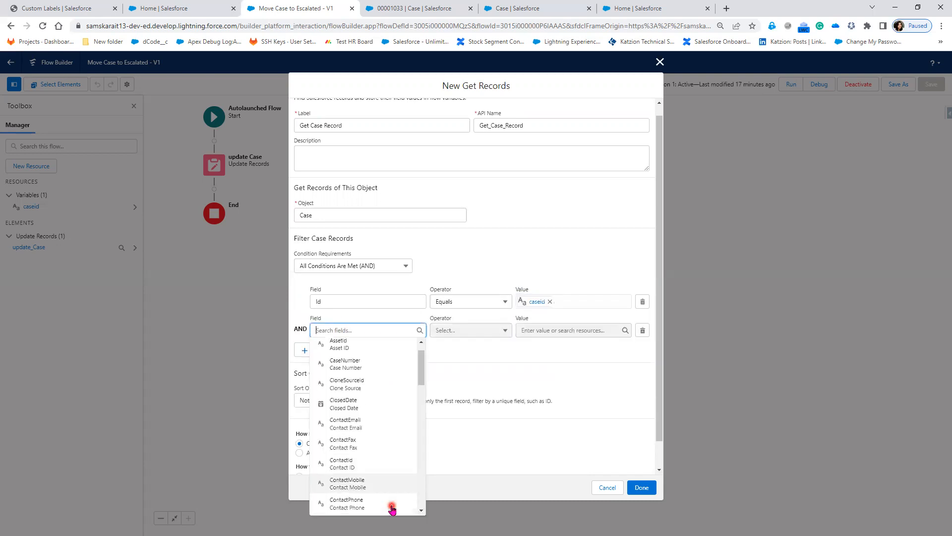
{"action": "scroll", "coordinate": [391, 508], "scroll_direction": "down", "scroll_amount": 4}
{"action": "scroll", "coordinate": [391, 507], "scroll_direction": "down", "scroll_amount": 1}
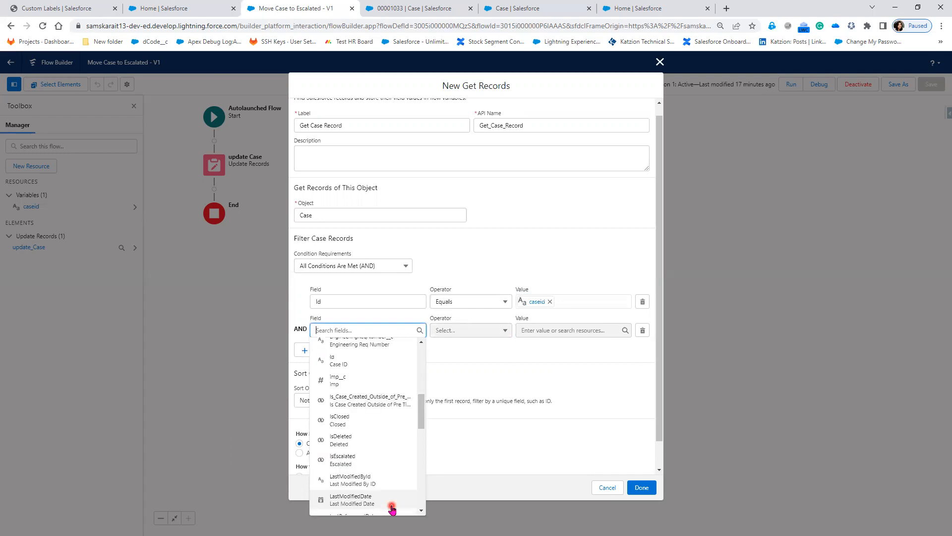
{"action": "type", "text": "stat"}
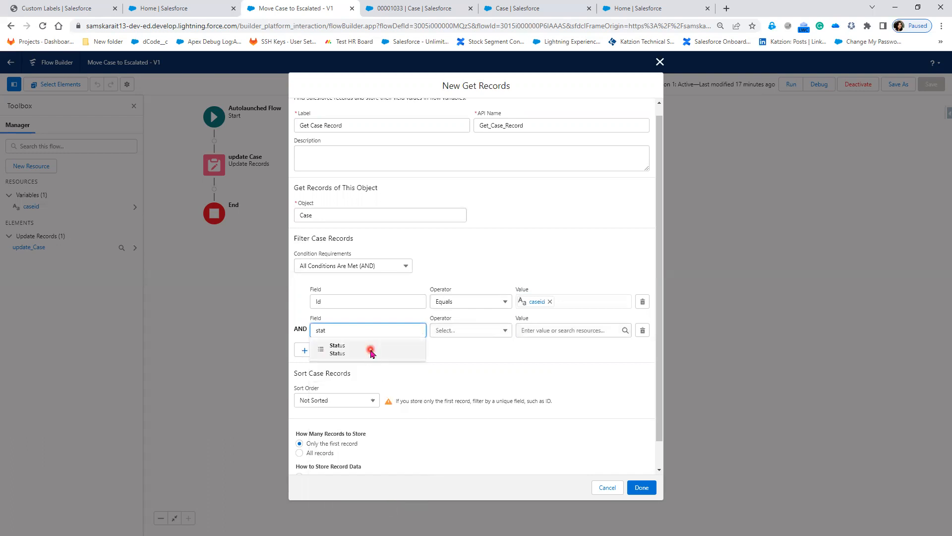
{"action": "left_click", "coordinate": [561, 330]}
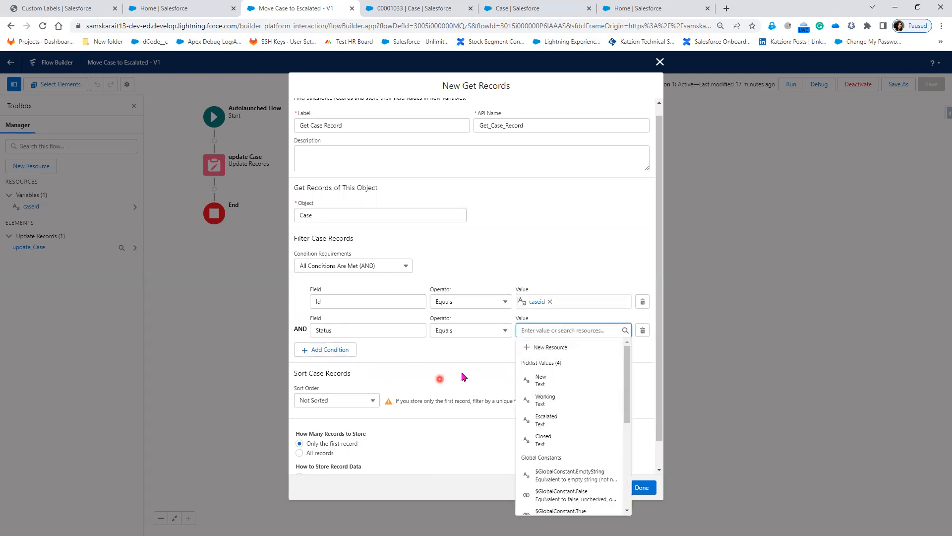
{"action": "left_click", "coordinate": [637, 342]}
{"action": "left_click", "coordinate": [642, 332]}
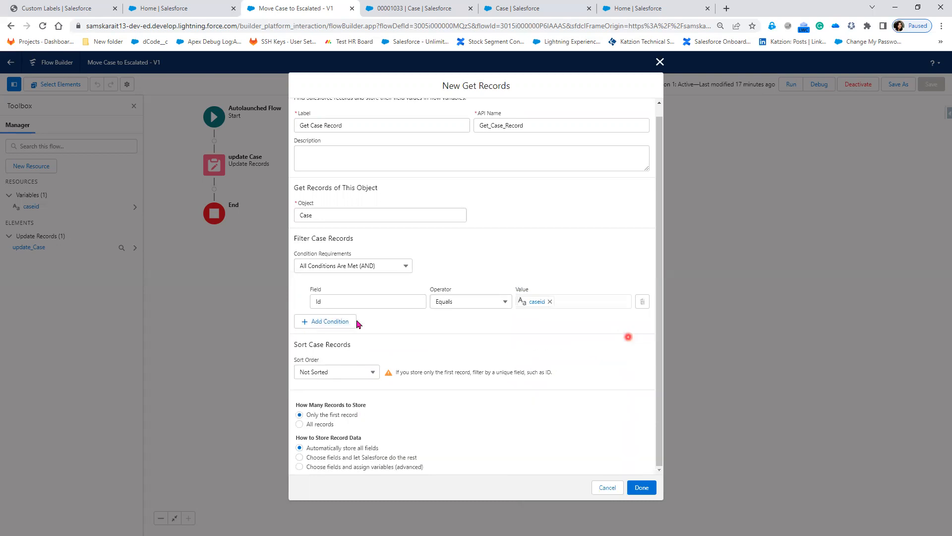
{"action": "left_click", "coordinate": [642, 488]}
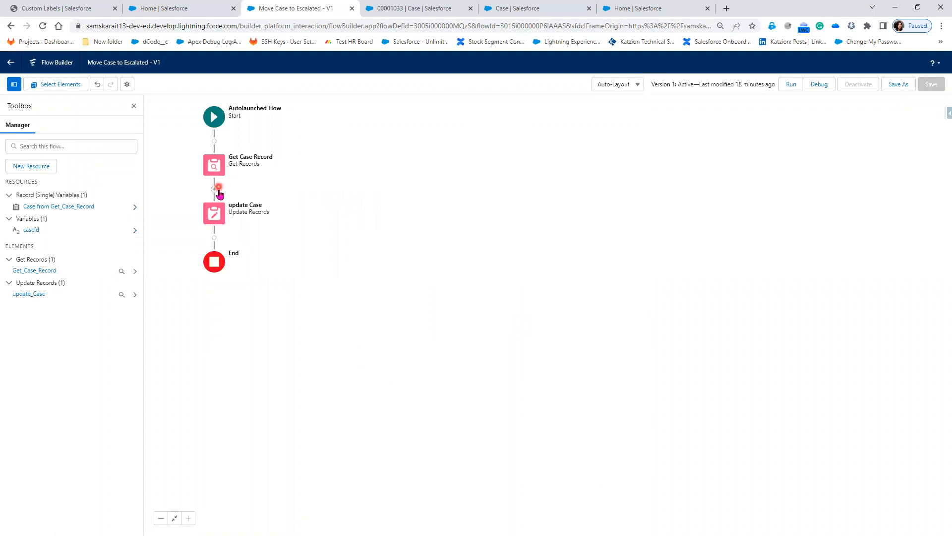
Add a Decision element after Get Case Record labelled 'Status Value'.
{"action": "left_click", "coordinate": [215, 190]}
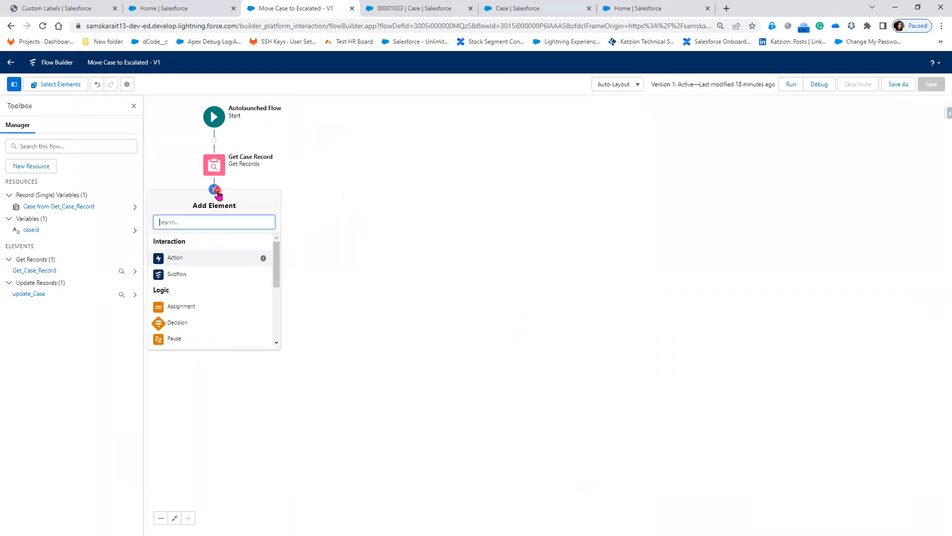
{"action": "left_click", "coordinate": [186, 329]}
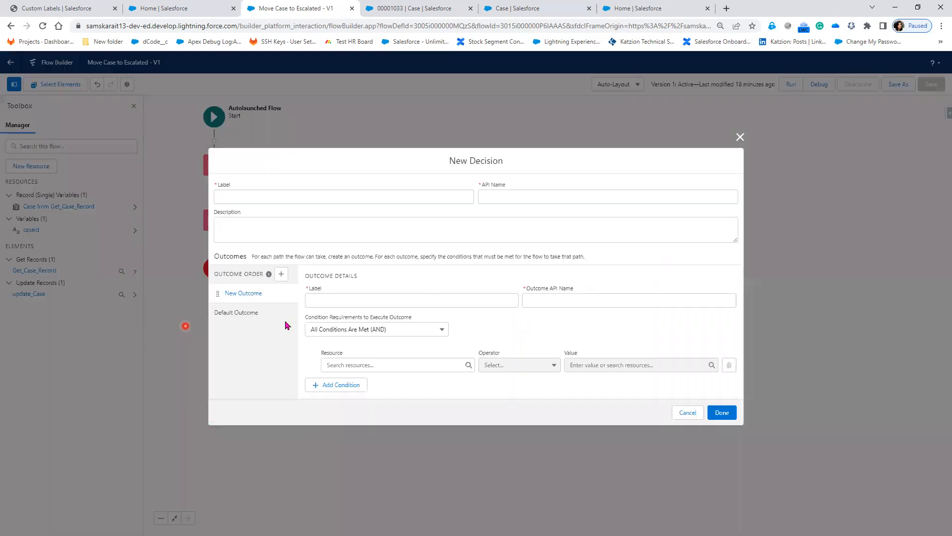
{"action": "left_click", "coordinate": [260, 196]}
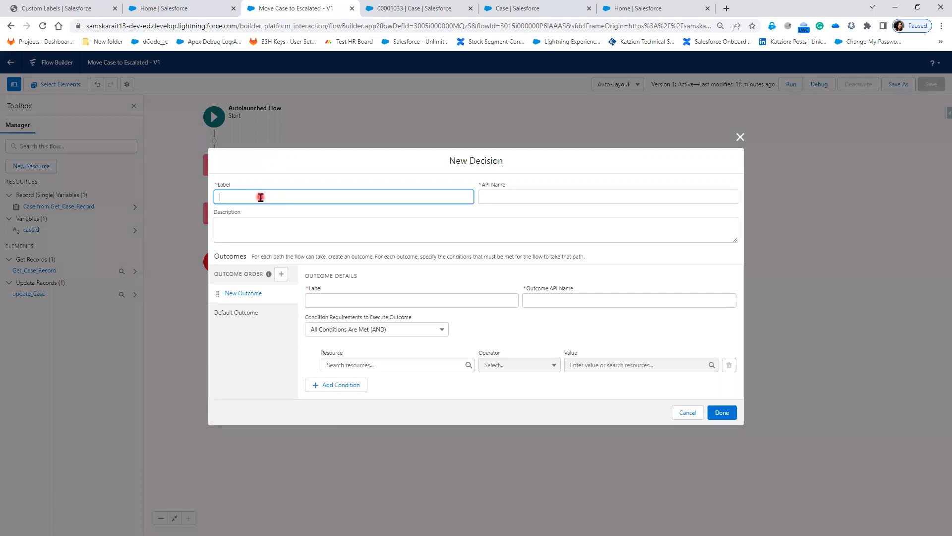
{"action": "type", "text": "is Status"}
{"action": "key", "text": "ctrl+plus"}
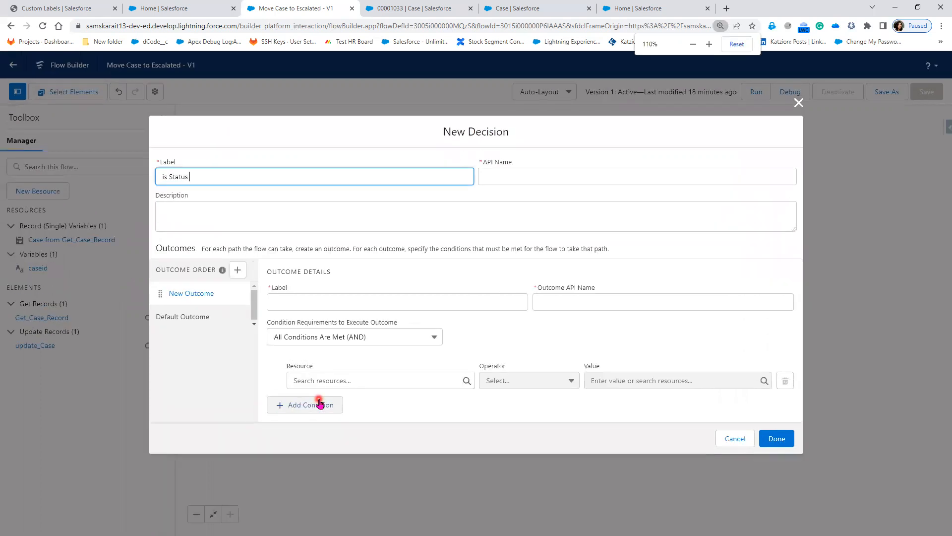
{"action": "key", "text": "ctrl+a"}
{"action": "key", "text": "BackSpace"}
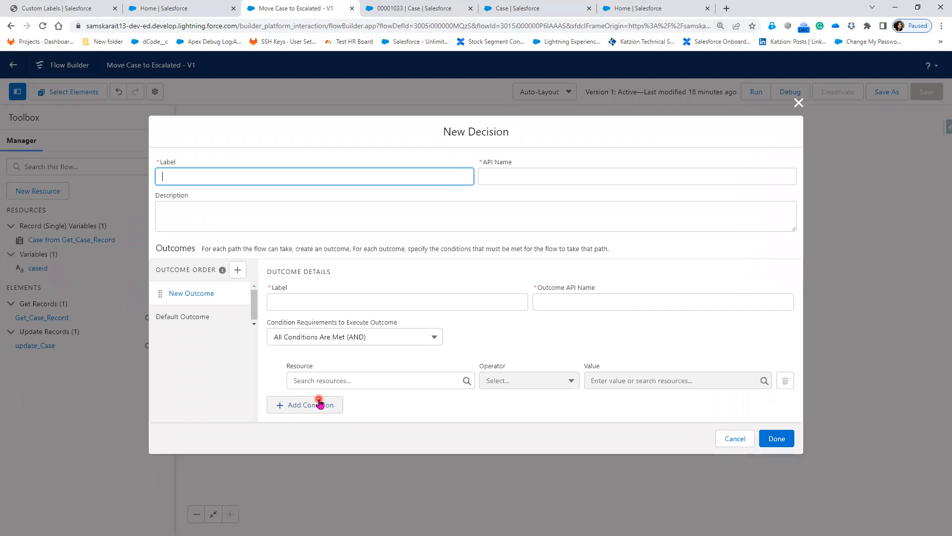
{"action": "type", "text": "Status Value"}
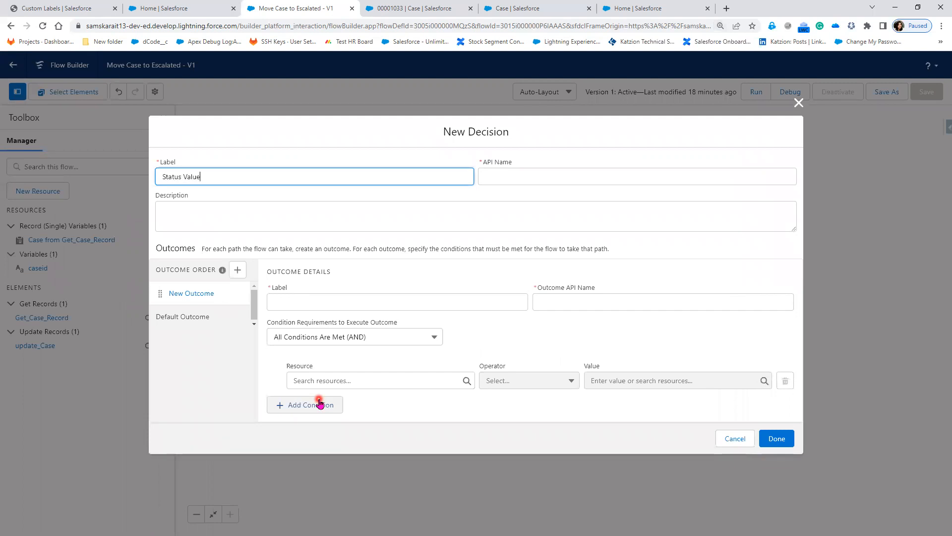
Name the decision outcomes 'Status is not Escalated' and 'Status is Escalated'.
{"action": "left_click", "coordinate": [279, 303]}
{"action": "type", "text": "Stat"}
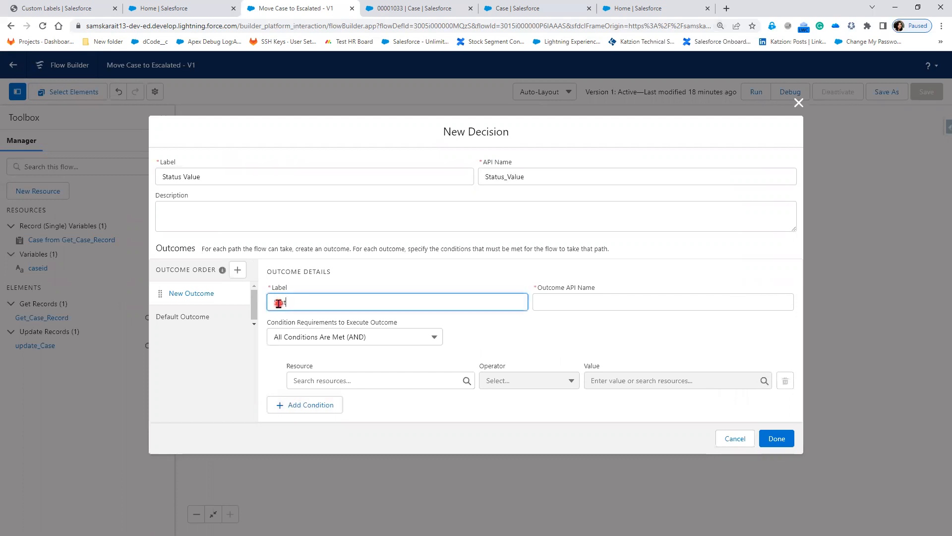
{"action": "type", "text": "us is Escal"}
{"action": "left_click", "coordinate": [205, 318]}
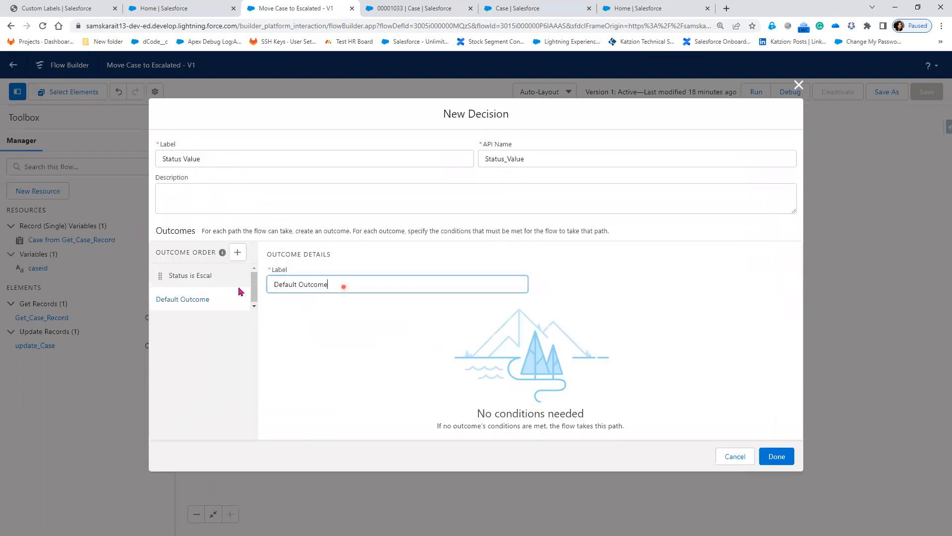
{"action": "left_click", "coordinate": [233, 289]}
{"action": "type", "text": "Stat"}
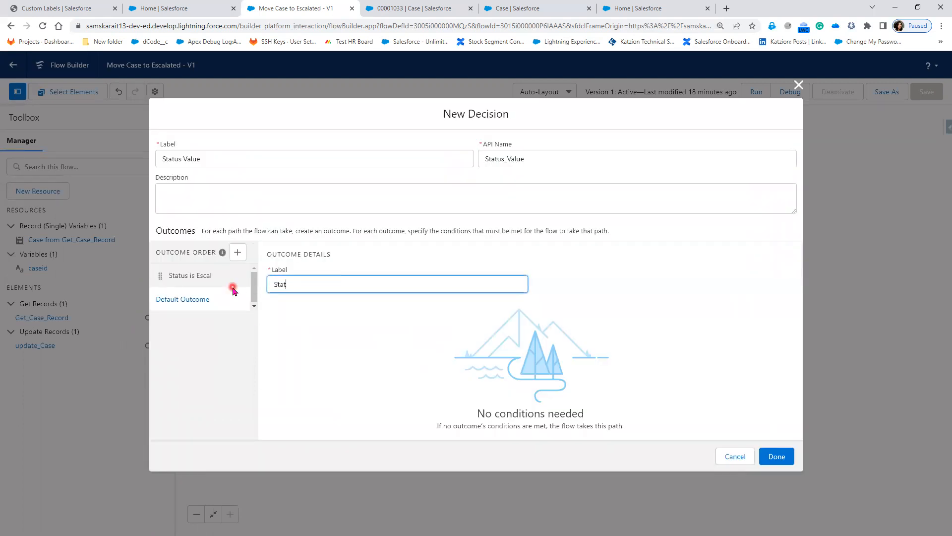
{"action": "type", "text": "us is Escalated"}
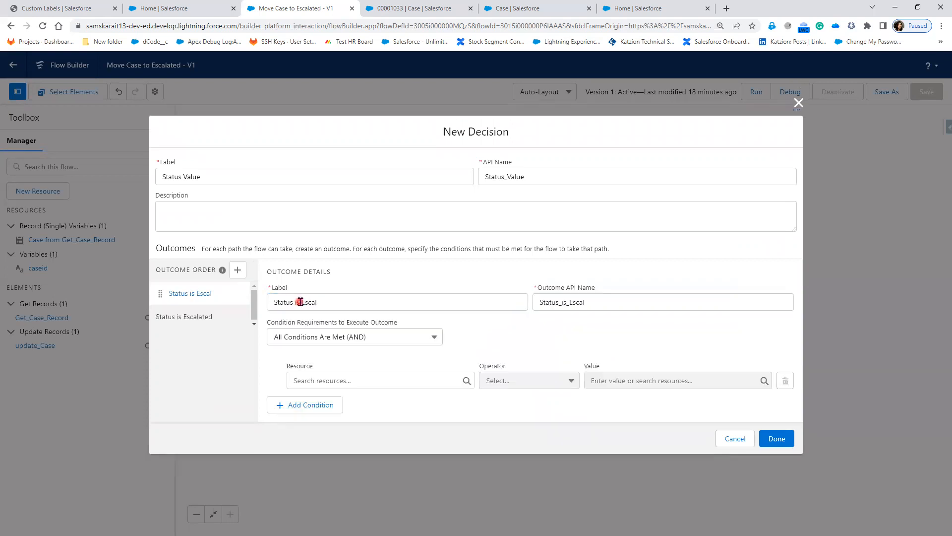
{"action": "type", "text": "not"}
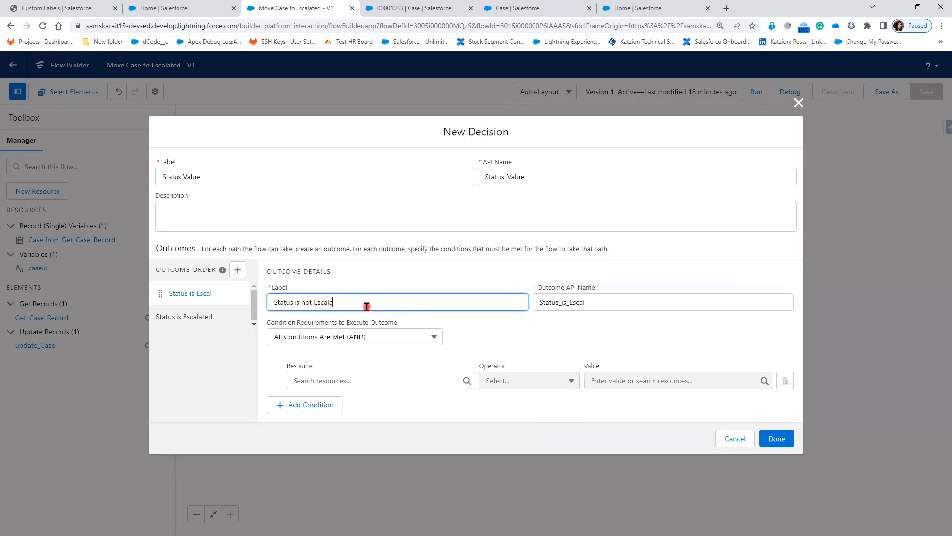
{"action": "left_click", "coordinate": [348, 302]}
{"action": "type", "text": "ated"}
{"action": "double_click", "coordinate": [452, 308]}
{"action": "key", "text": "ctrl+c"}
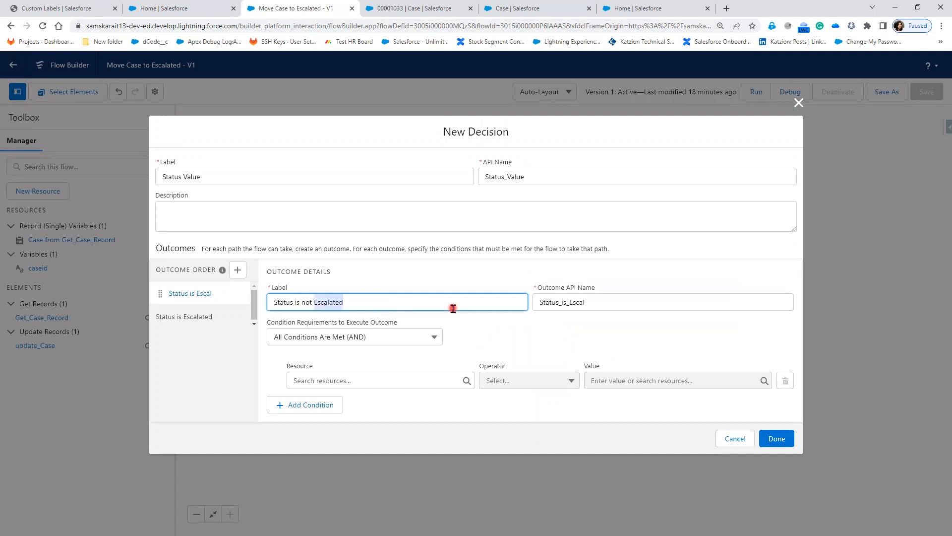
{"action": "left_click_drag", "start_coordinate": [571, 302], "coordinate": [602, 304]}
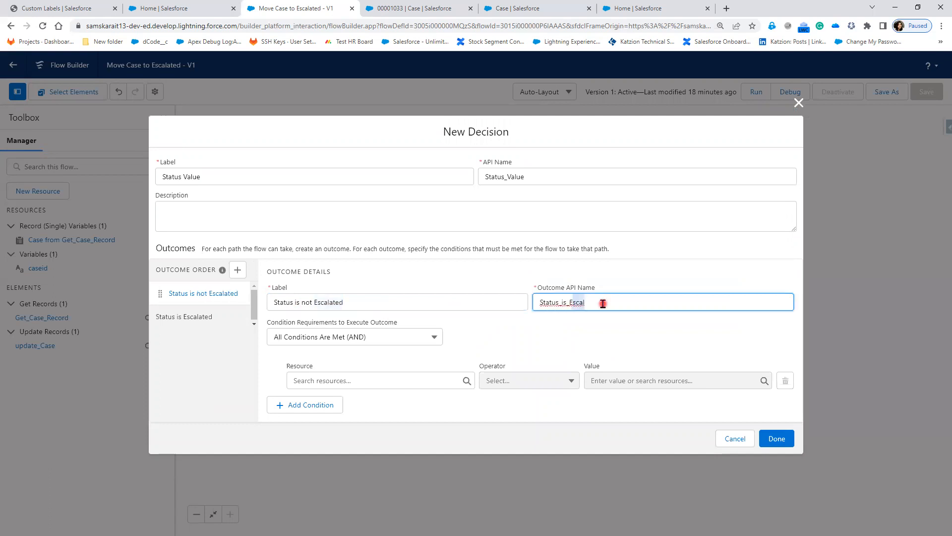
{"action": "key", "text": "ctrl+v"}
Set the not-escalated outcome's condition to Case Status Does Not Equal Escalated and save the decision.
{"action": "left_click", "coordinate": [408, 380]}
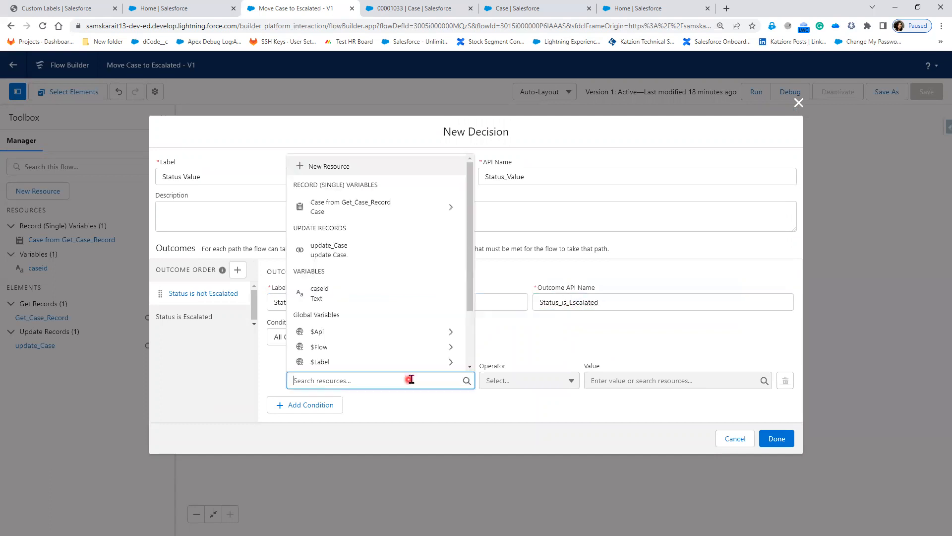
{"action": "left_click", "coordinate": [386, 214]}
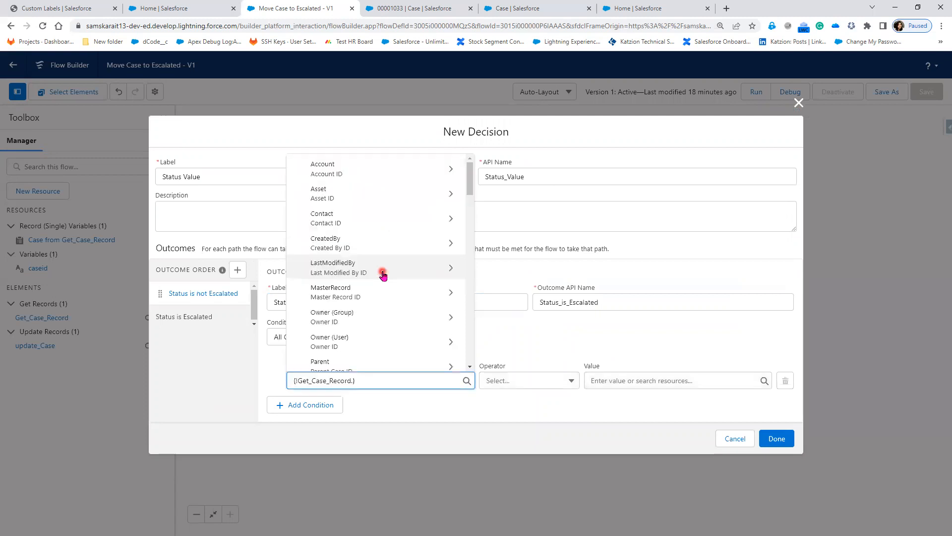
{"action": "type", "text": "sta"}
{"action": "left_click", "coordinate": [355, 341]}
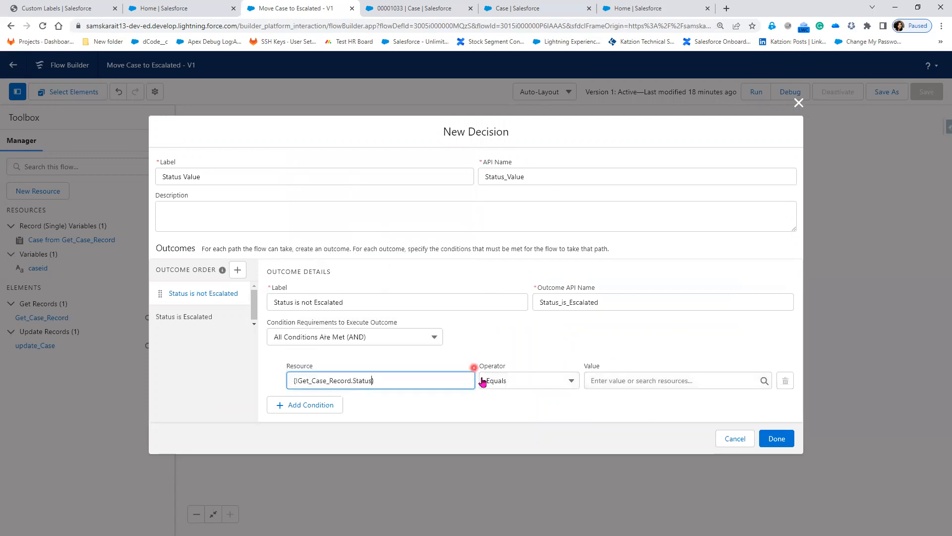
{"action": "left_click", "coordinate": [529, 380]}
{"action": "left_click", "coordinate": [534, 425]}
{"action": "left_click", "coordinate": [651, 382]}
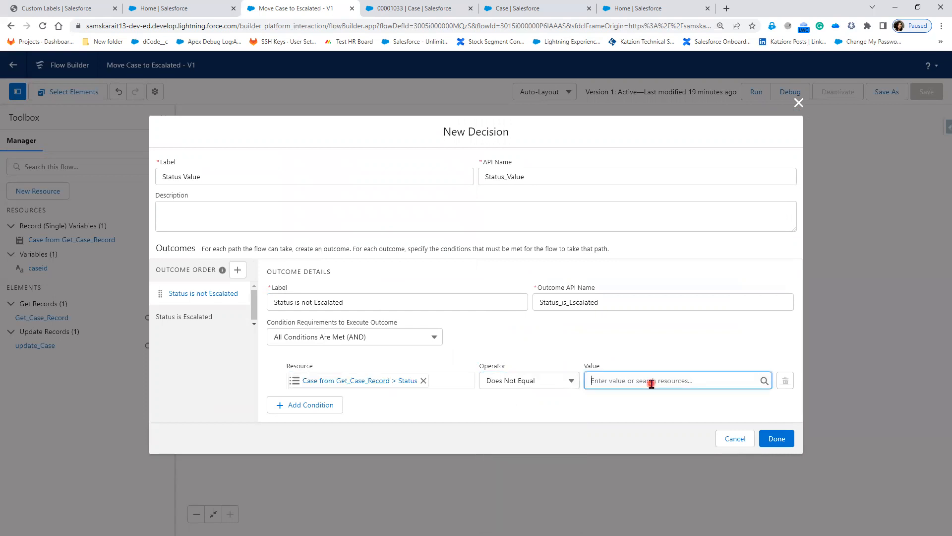
{"action": "left_click", "coordinate": [650, 256]}
{"action": "left_click", "coordinate": [777, 438]}
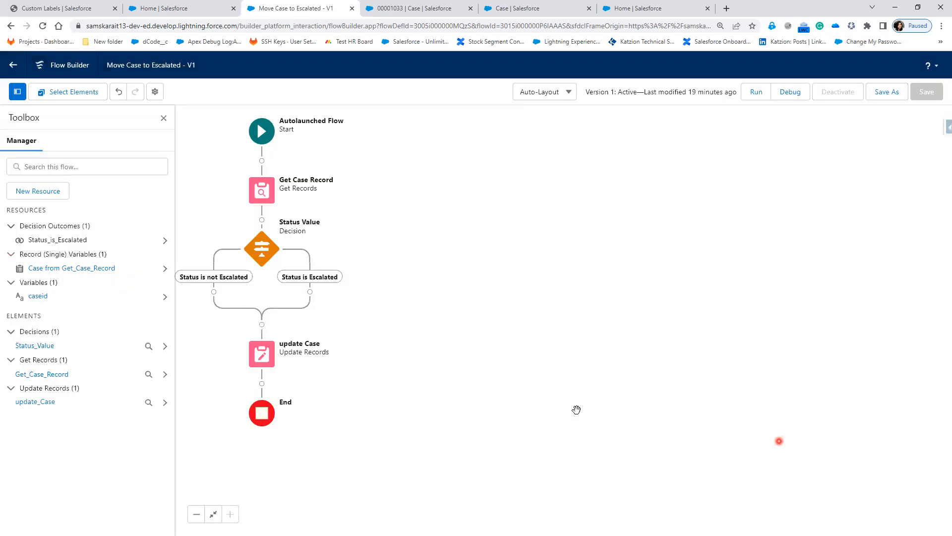
Paste a copy of update Case onto the not-escalated branch, then delete the original update Case element.
{"action": "left_click_drag", "start_coordinate": [248, 335], "coordinate": [508, 371]}
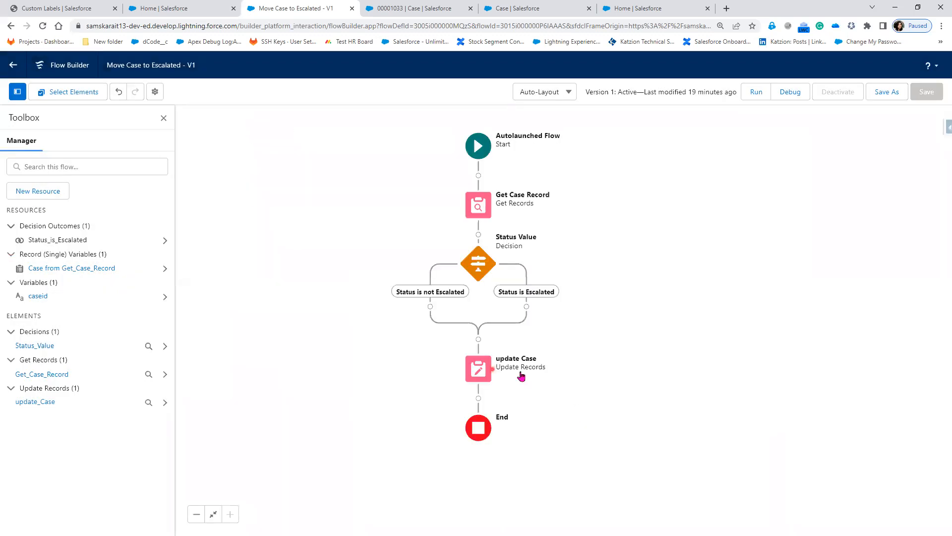
{"action": "left_click", "coordinate": [520, 376]}
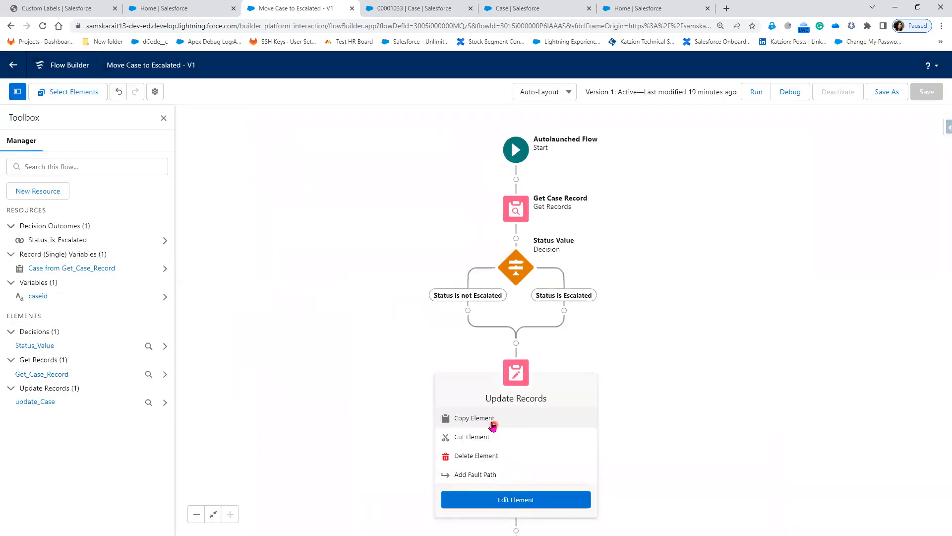
{"action": "left_click", "coordinate": [478, 417]}
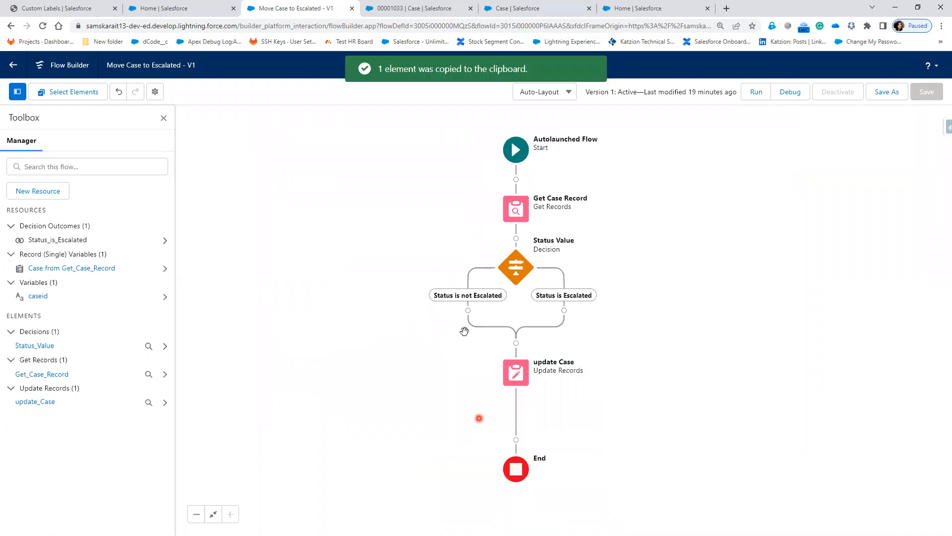
{"action": "left_click", "coordinate": [467, 310]}
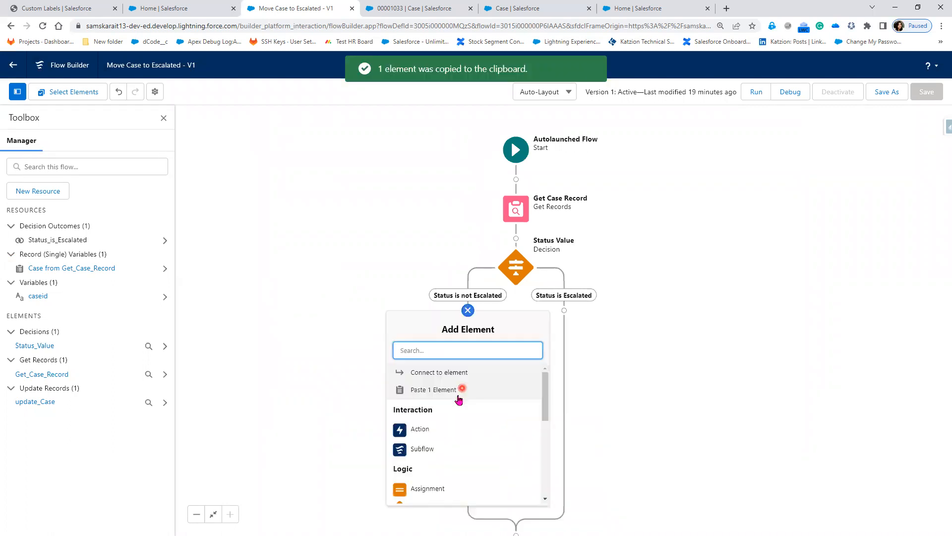
{"action": "left_click", "coordinate": [456, 390]}
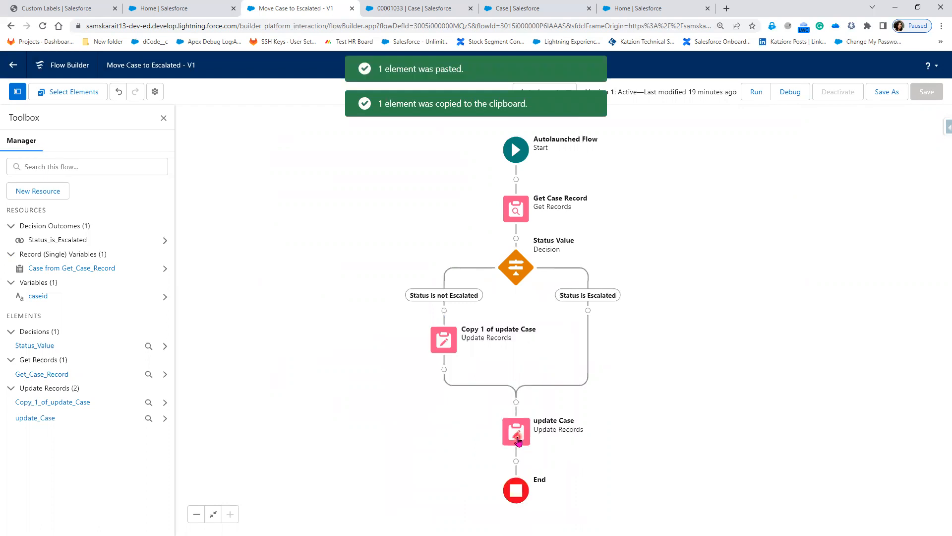
{"action": "left_click", "coordinate": [519, 440]}
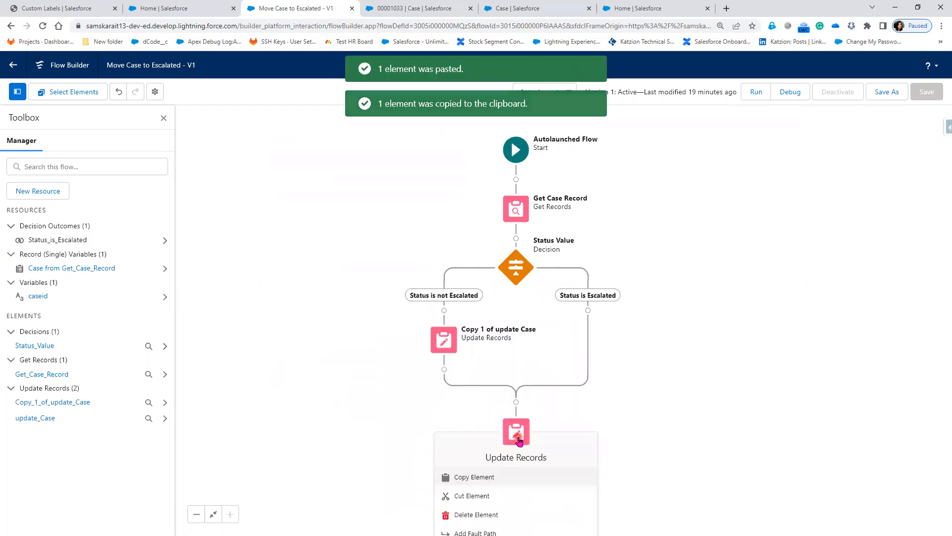
{"action": "left_click", "coordinate": [516, 513]}
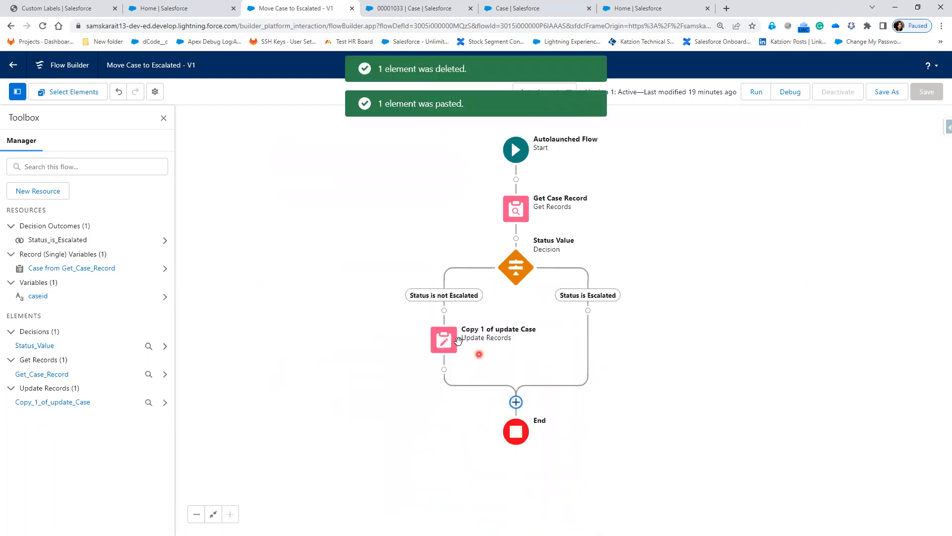
Remove 'Copy 1 of' so the element becomes label Update Case, API name Update_Case, and click Done.
{"action": "double_click", "coordinate": [439, 347]}
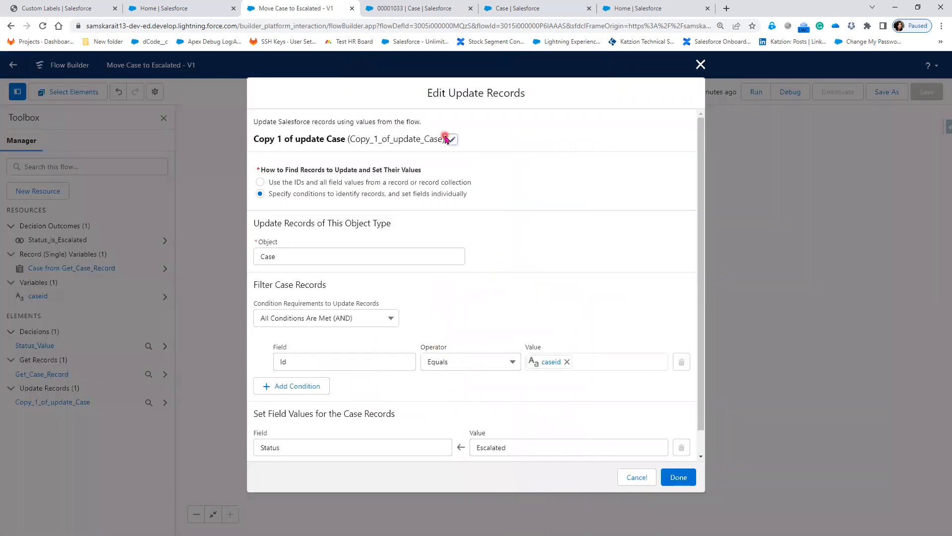
{"action": "left_click", "coordinate": [453, 139]}
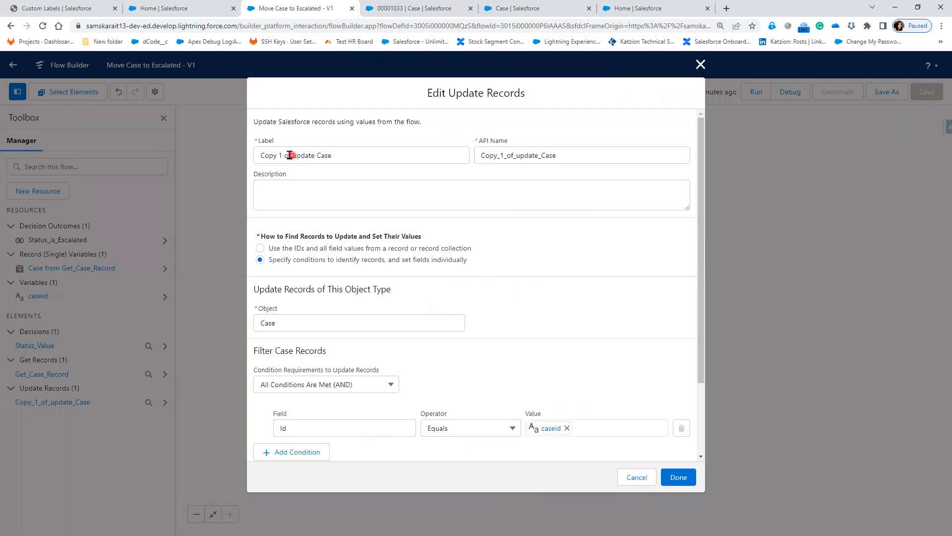
{"action": "left_click", "coordinate": [293, 156]}
{"action": "left_click", "coordinate": [259, 163], "text": "shift"}
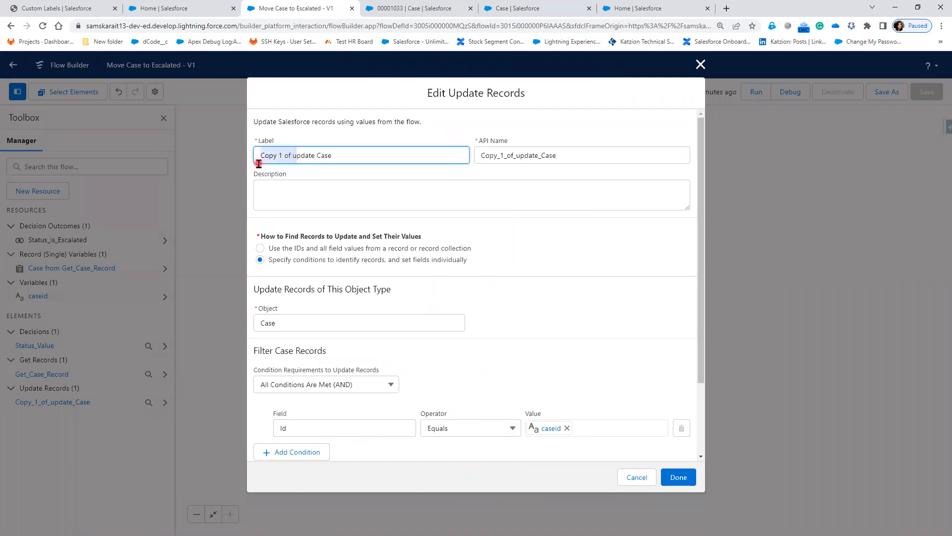
{"action": "type", "text": "U"}
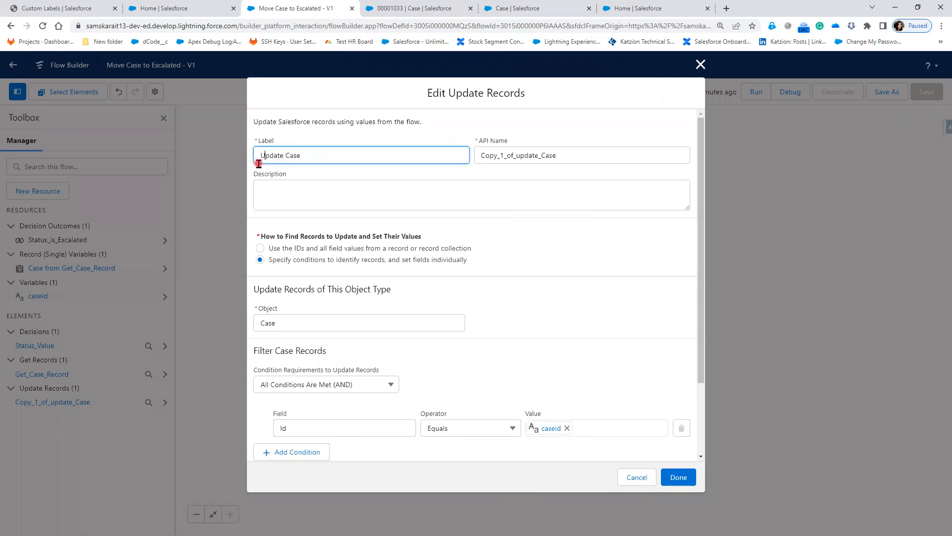
{"action": "left_click", "coordinate": [520, 156]}
{"action": "key", "text": "shift+Home"}
{"action": "type", "text": "U"}
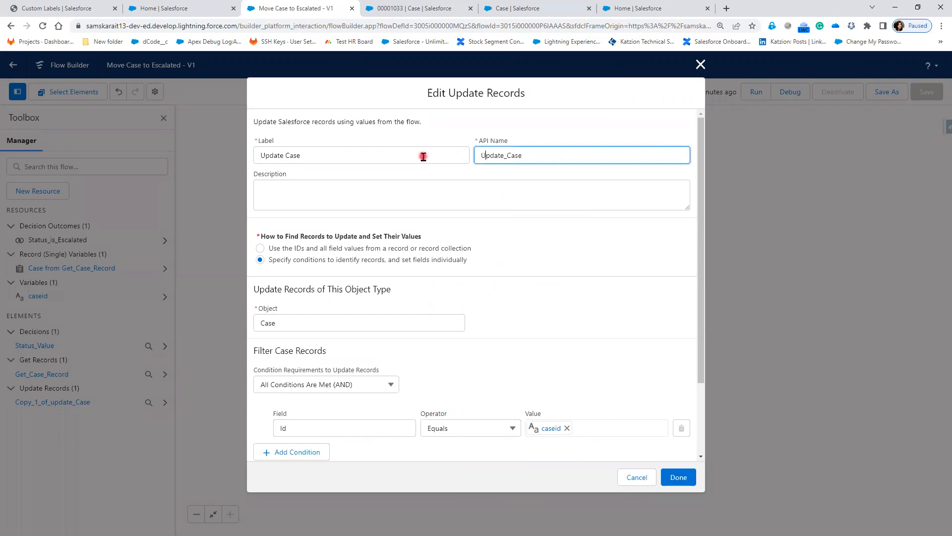
{"action": "left_click", "coordinate": [686, 478]}
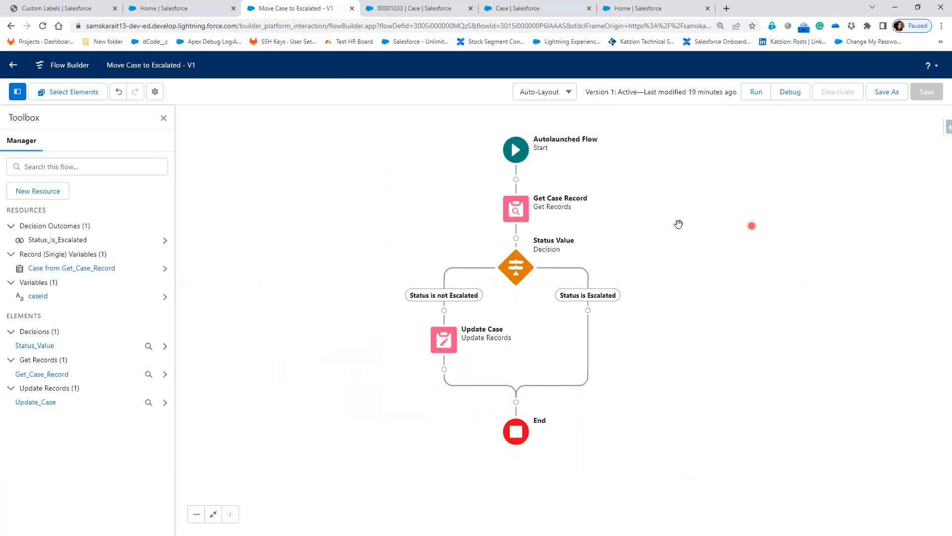
{"action": "left_click", "coordinate": [515, 277]}
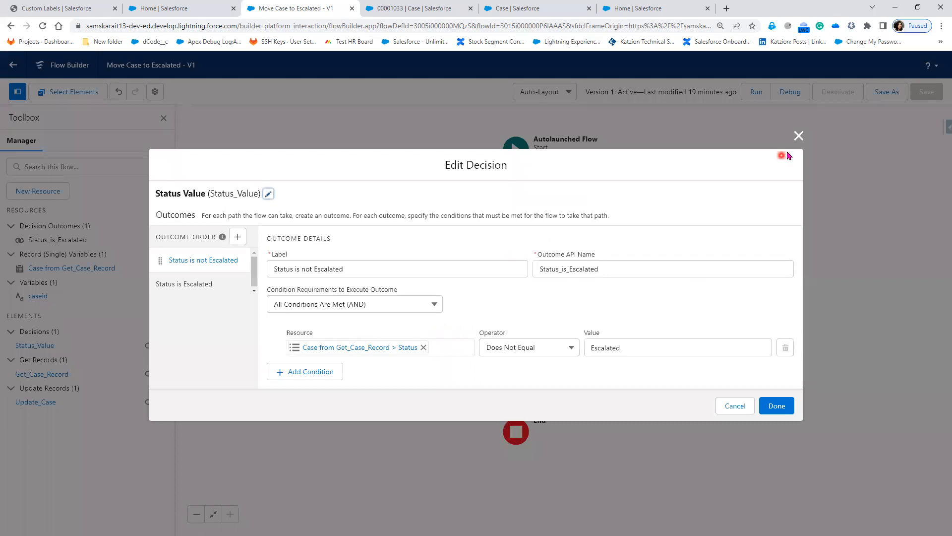
{"action": "left_click", "coordinate": [799, 136]}
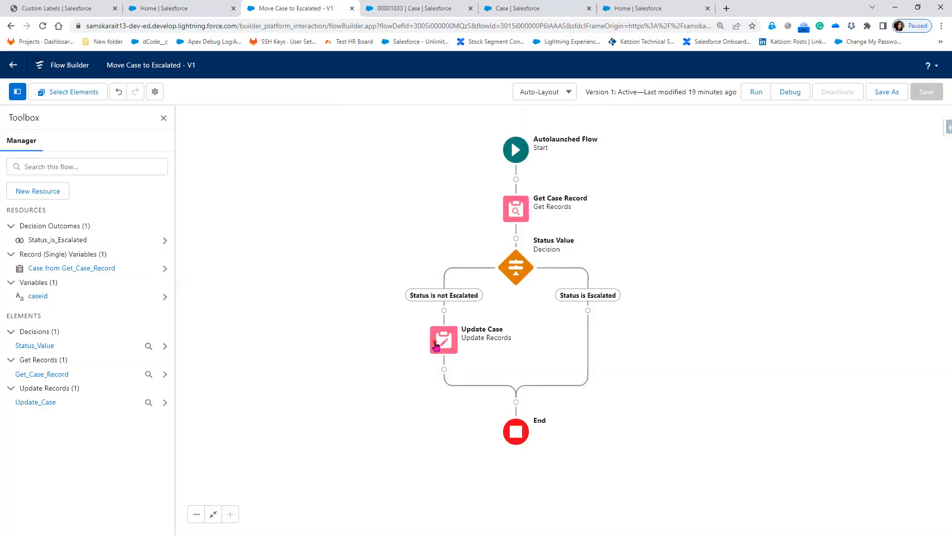
{"action": "left_click", "coordinate": [436, 344]}
{"action": "scroll", "coordinate": [437, 426], "scroll_direction": "down", "scroll_amount": 1}
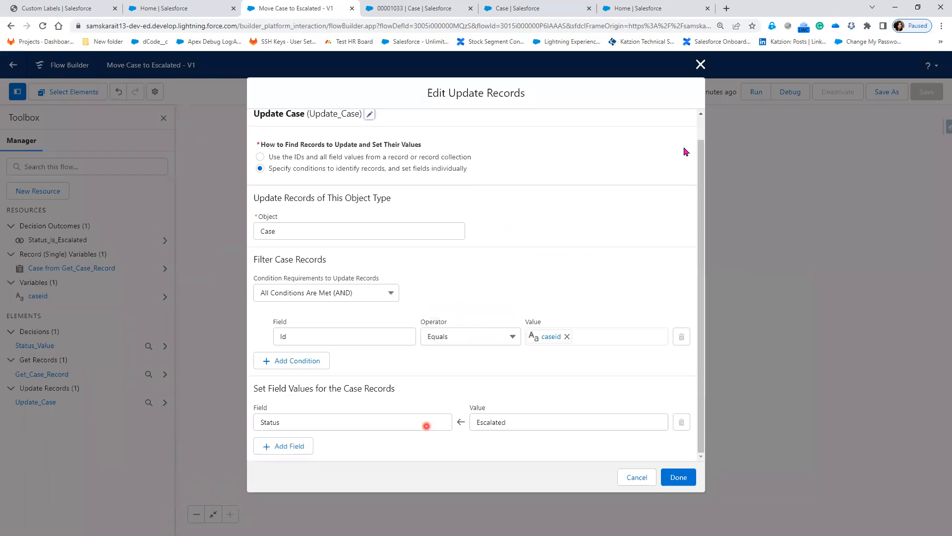
{"action": "left_click", "coordinate": [700, 64]}
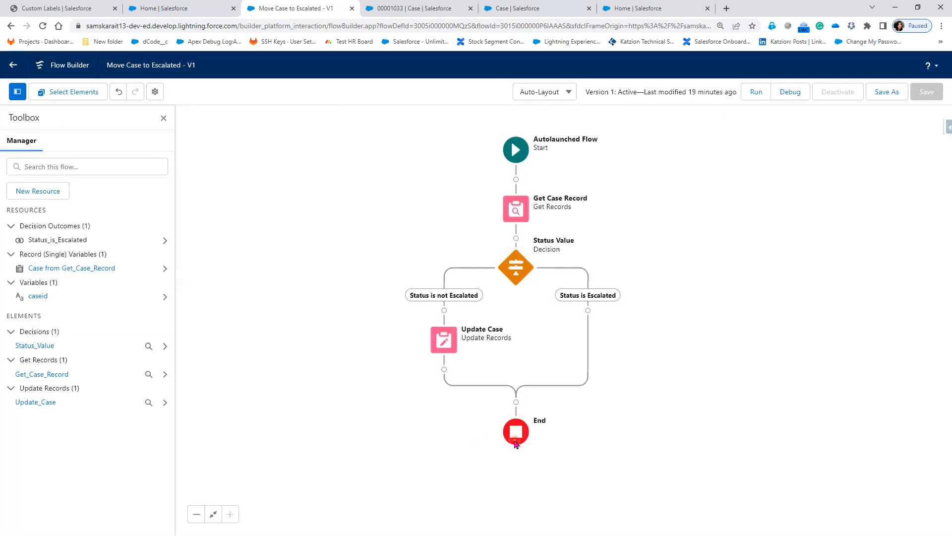
{"action": "left_click", "coordinate": [588, 311]}
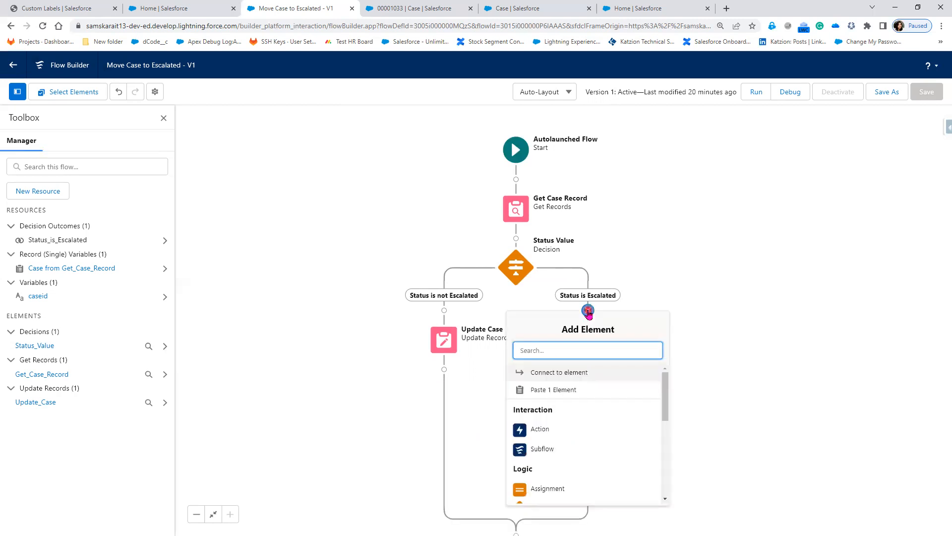
Start a Subflow on the Status is Escalated branch, browse the available flows, then cancel it.
{"action": "left_click", "coordinate": [598, 457]}
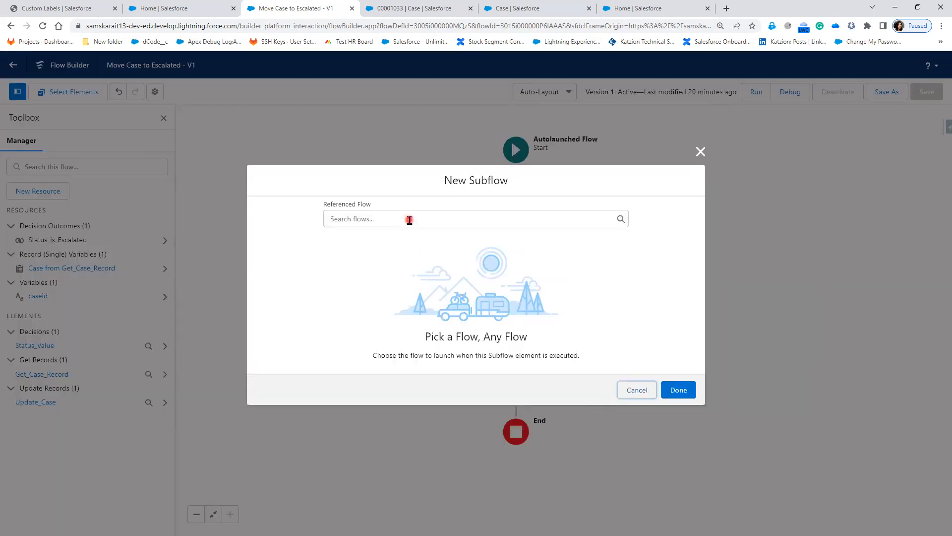
{"action": "left_click", "coordinate": [504, 220]}
{"action": "left_click", "coordinate": [700, 151]}
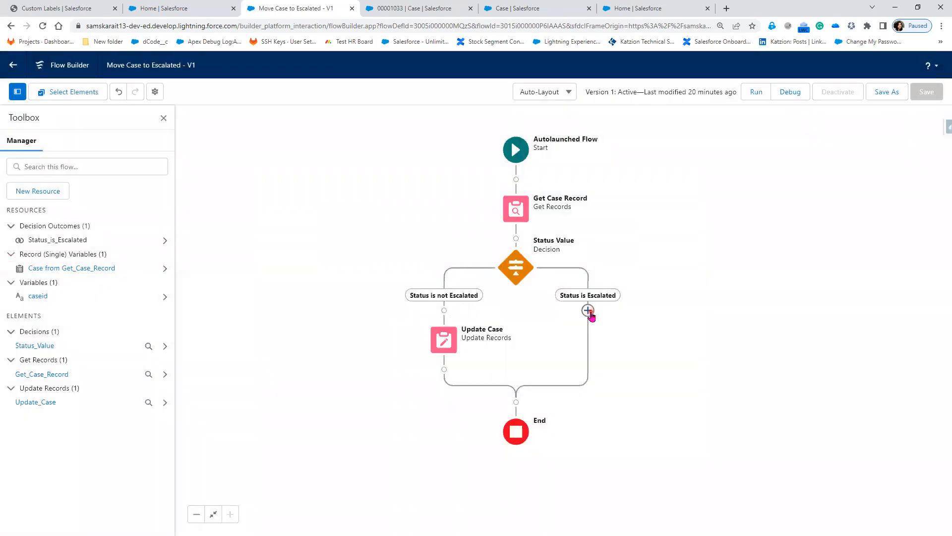
Open the add-step options below Update Case, then switch over to a blank Paint canvas.
{"action": "left_click", "coordinate": [588, 310]}
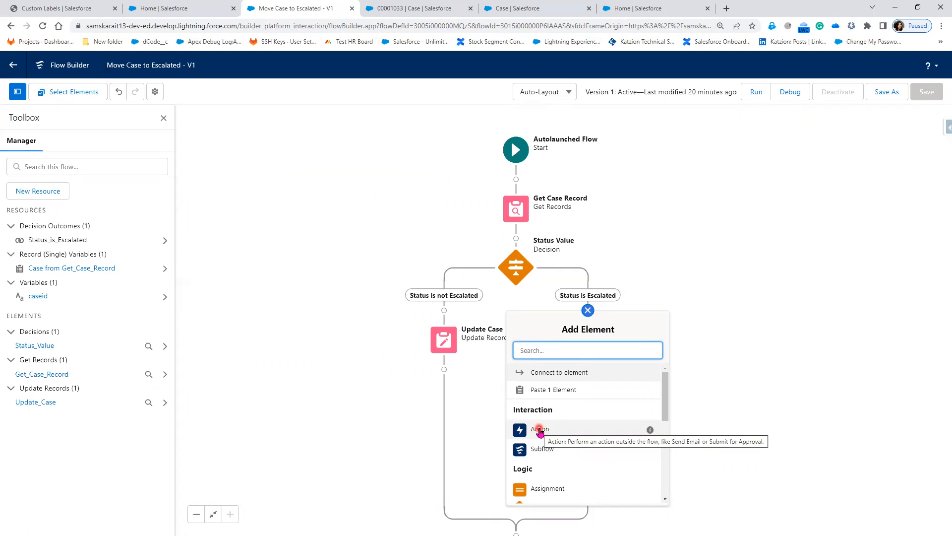
{"action": "left_click", "coordinate": [762, 382]}
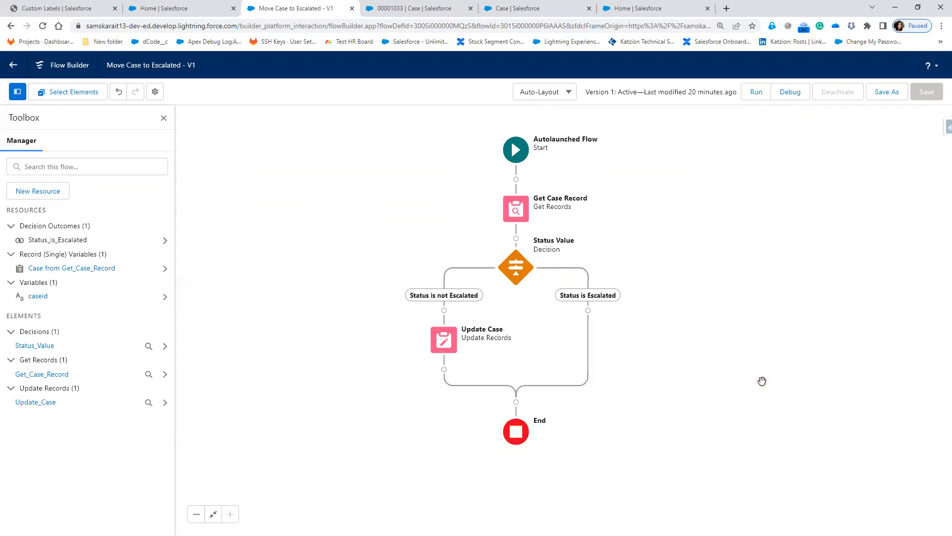
{"action": "left_click", "coordinate": [444, 370]}
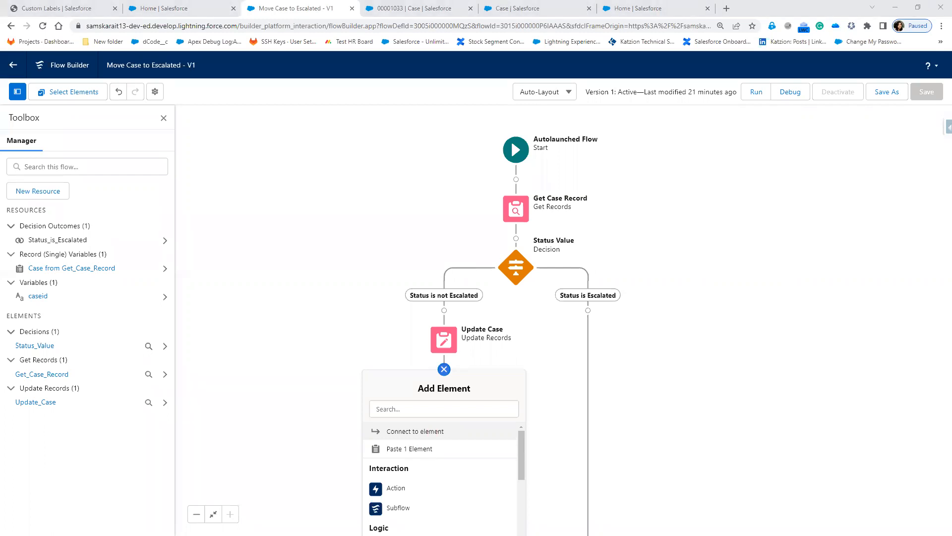
{"action": "key", "text": "alt+Tab"}
Draw three large rounded rectangles side by side, each with a small rounded button inside.
{"action": "left_click", "coordinate": [213, 31]}
{"action": "left_click_drag", "start_coordinate": [133, 157], "coordinate": [272, 227]}
{"action": "left_click_drag", "start_coordinate": [487, 161], "coordinate": [658, 248]}
{"action": "left_click_drag", "start_coordinate": [745, 161], "coordinate": [929, 247]}
{"action": "left_click", "coordinate": [203, 37]}
{"action": "left_click_drag", "start_coordinate": [288, 216], "coordinate": [332, 232]}
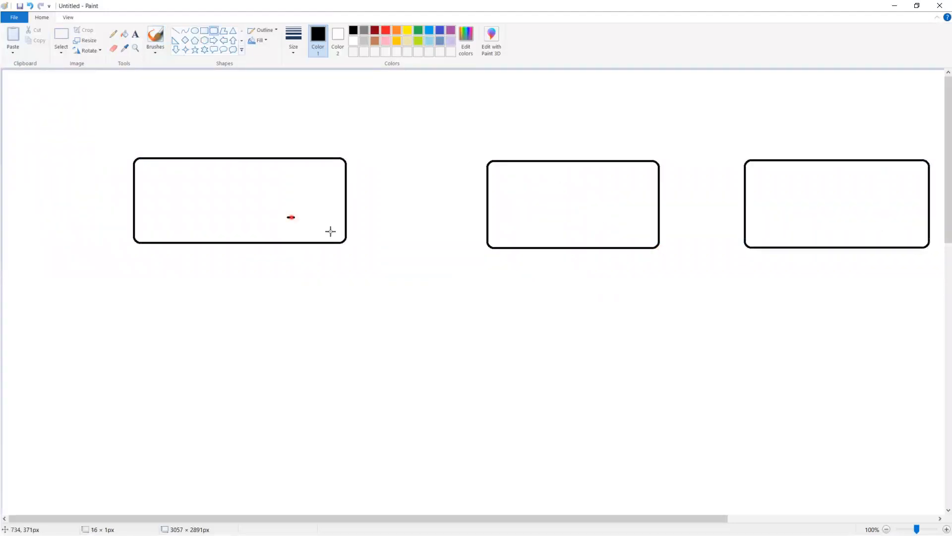
{"action": "left_click_drag", "start_coordinate": [608, 226], "coordinate": [644, 232]}
{"action": "left_click_drag", "start_coordinate": [883, 217], "coordinate": [924, 237]}
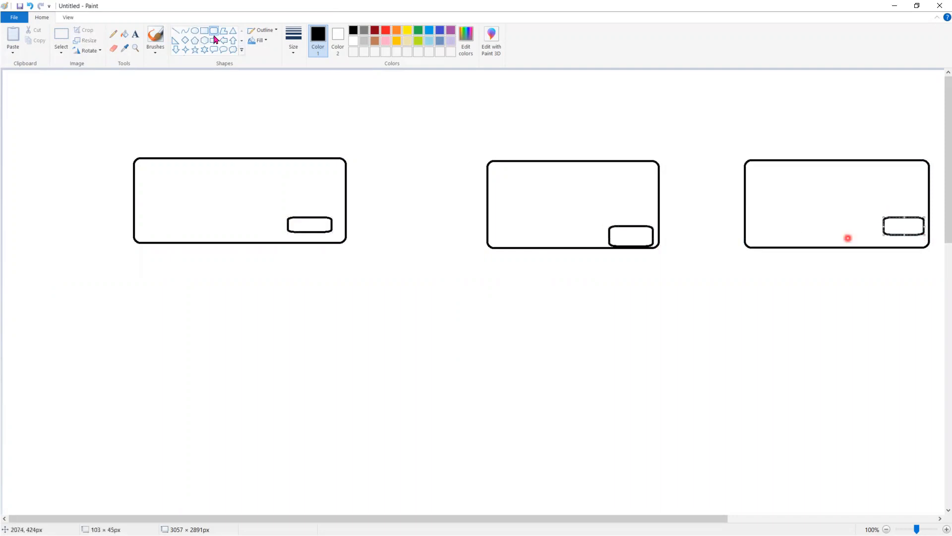
Fill the first two buttons light blue and the third button indigo.
{"action": "left_click", "coordinate": [127, 34]}
{"action": "left_click", "coordinate": [430, 43]}
{"action": "left_click", "coordinate": [322, 227]}
{"action": "left_click", "coordinate": [641, 235]}
{"action": "left_click", "coordinate": [441, 33]}
{"action": "left_click", "coordinate": [903, 226]}
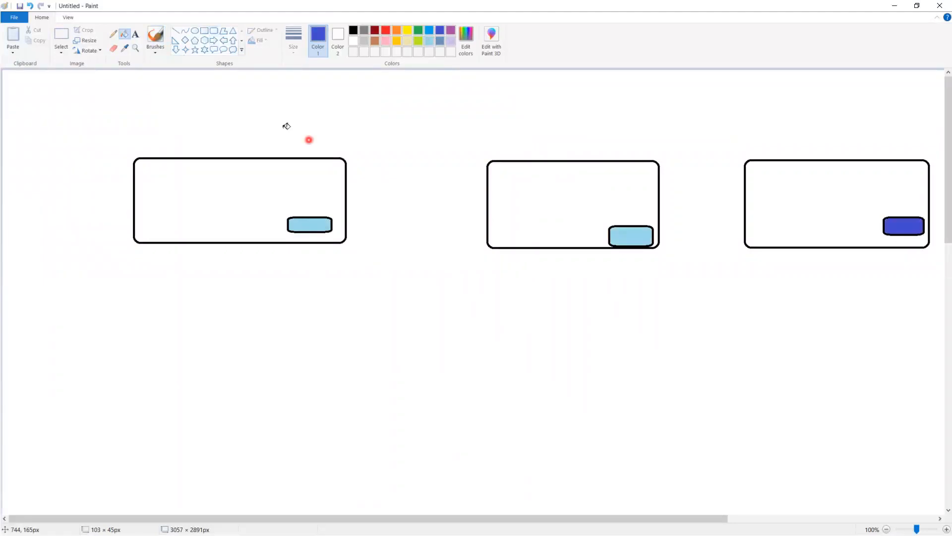
Pencil 'FIN' under the third box, draw a curved arrow back to the first, then minimise Paint.
{"action": "left_click", "coordinate": [113, 34]}
{"action": "left_click_drag", "start_coordinate": [894, 266], "coordinate": [893, 287]}
{"action": "mouse_move", "coordinate": [891, 271]}
{"action": "left_mouse_down"}
{"action": "mouse_move", "coordinate": [929, 263]}
{"action": "mouse_move", "coordinate": [932, 250]}
{"action": "left_mouse_up"}
{"action": "left_click", "coordinate": [849, 232]}
{"action": "mouse_move", "coordinate": [842, 285]}
{"action": "left_mouse_down"}
{"action": "mouse_move", "coordinate": [775, 336]}
{"action": "mouse_move", "coordinate": [421, 357]}
{"action": "mouse_move", "coordinate": [253, 266]}
{"action": "mouse_move", "coordinate": [247, 215]}
{"action": "mouse_move", "coordinate": [252, 232]}
{"action": "left_mouse_up"}
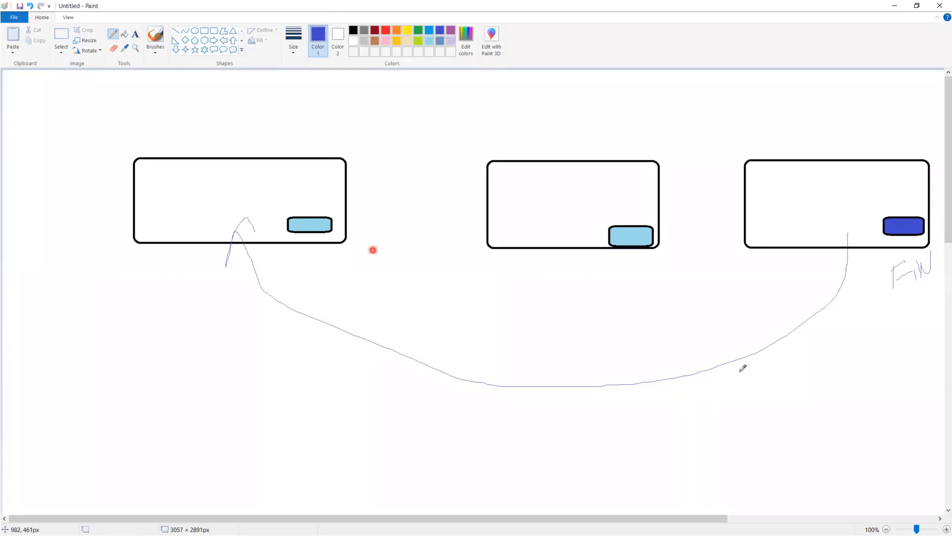
{"action": "left_click", "coordinate": [896, 7]}
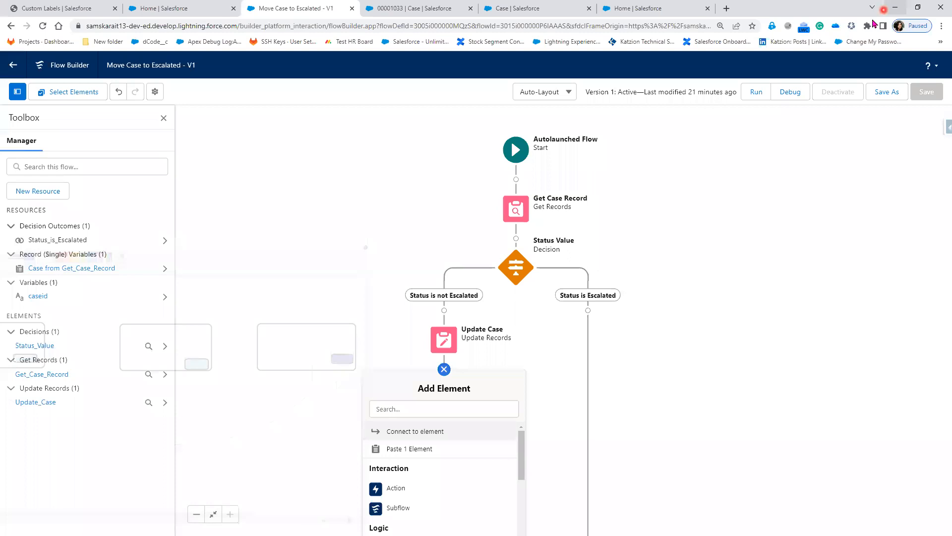
Toggle the Add Element menu below Update Case back open, then return to the Paint sketch.
{"action": "left_click", "coordinate": [471, 412]}
{"action": "left_click", "coordinate": [443, 436]}
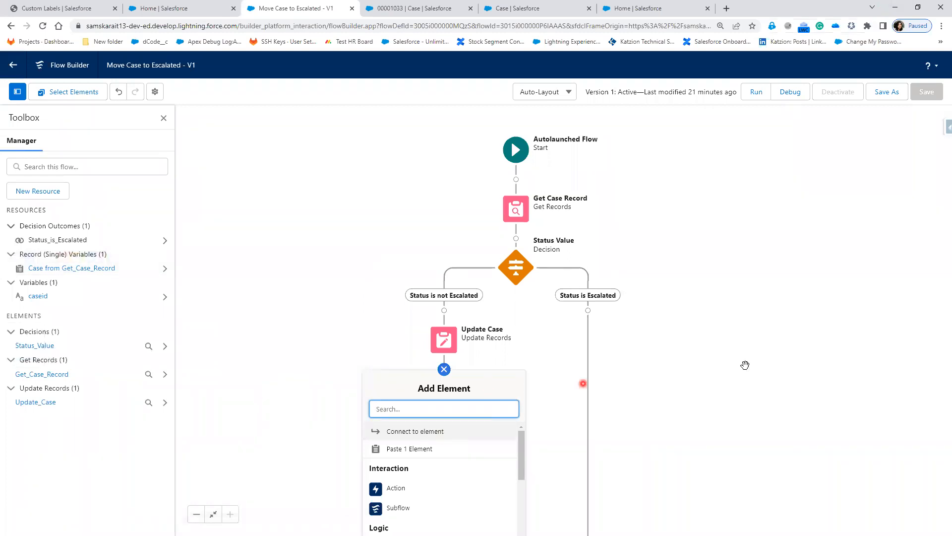
{"action": "left_click", "coordinate": [444, 369]}
{"action": "left_click", "coordinate": [444, 369]}
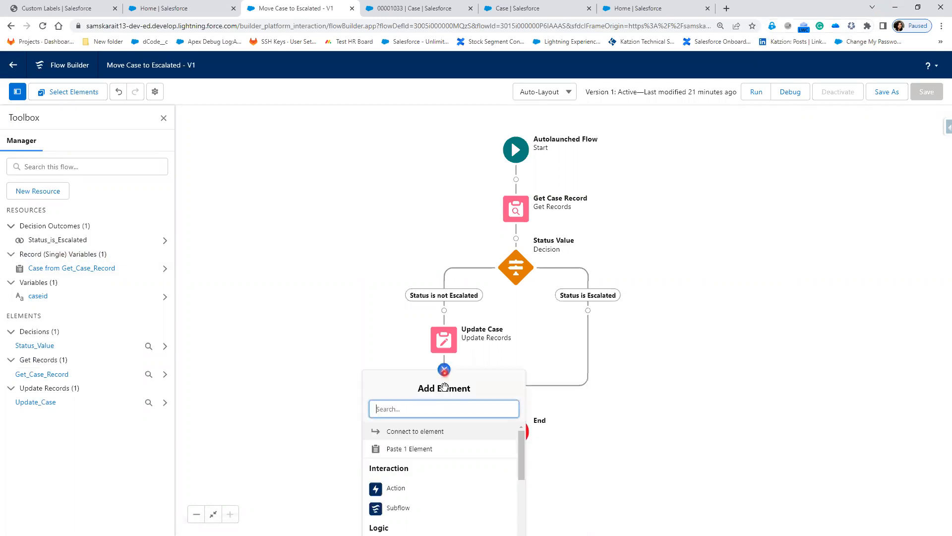
{"action": "left_click", "coordinate": [447, 431]}
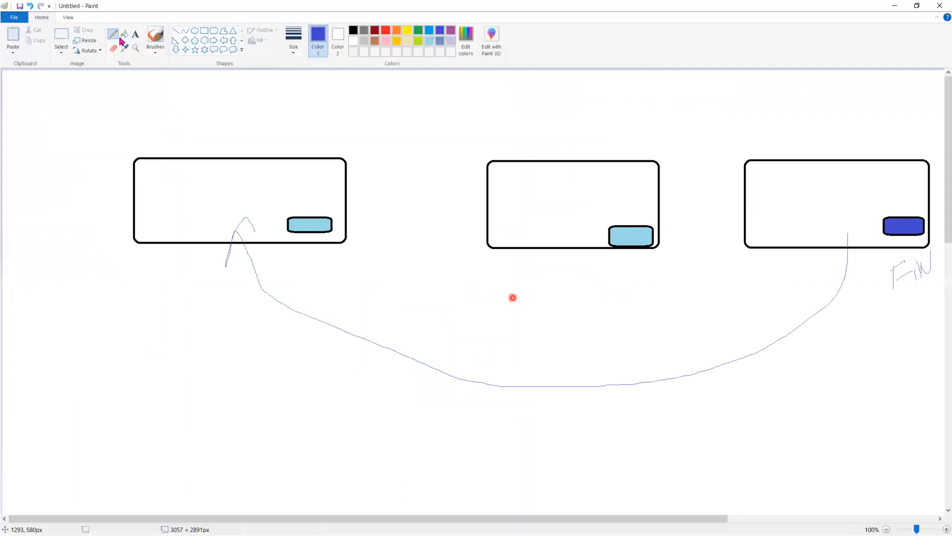
{"action": "left_click", "coordinate": [130, 35]}
Label the curved arrow 'Connect to Element' above the curve, then minimise Paint.
{"action": "left_click", "coordinate": [506, 350]}
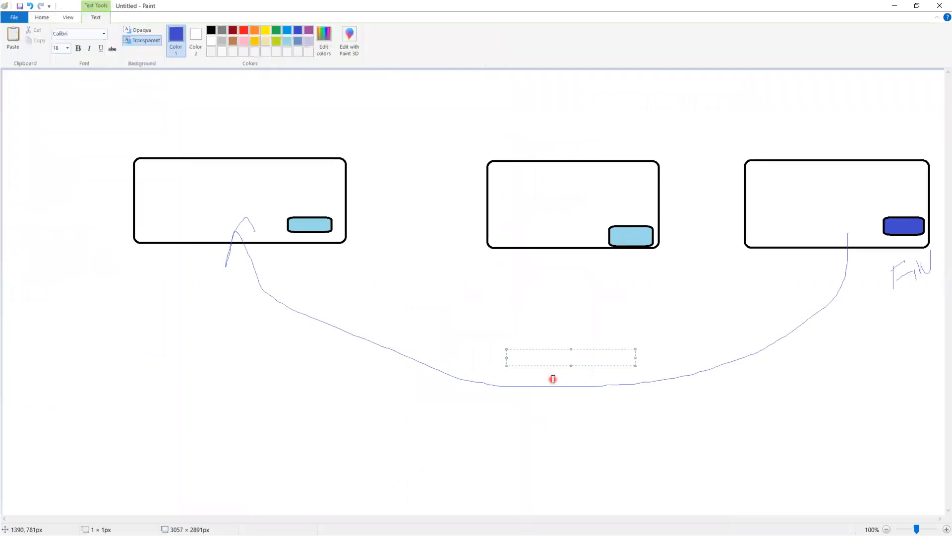
{"action": "type", "text": "Connect to Element"}
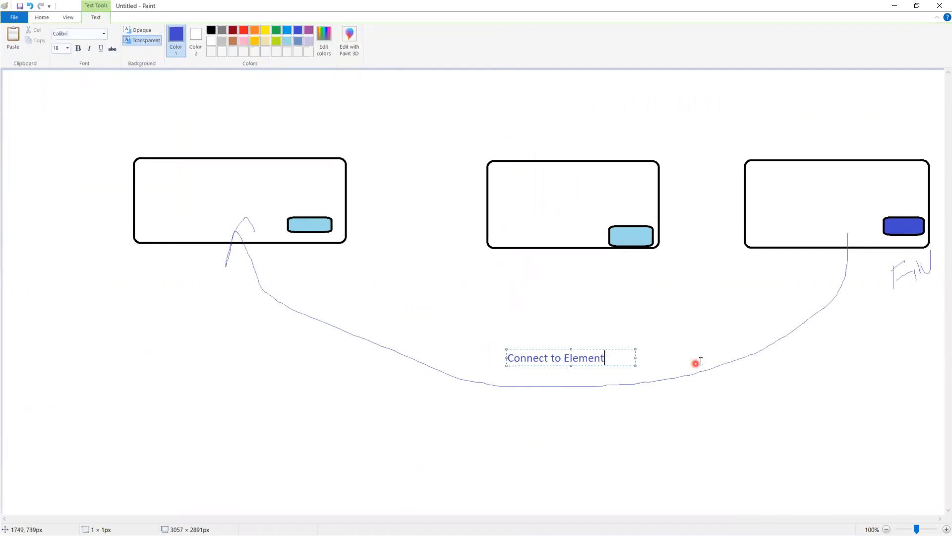
{"action": "left_click", "coordinate": [784, 256]}
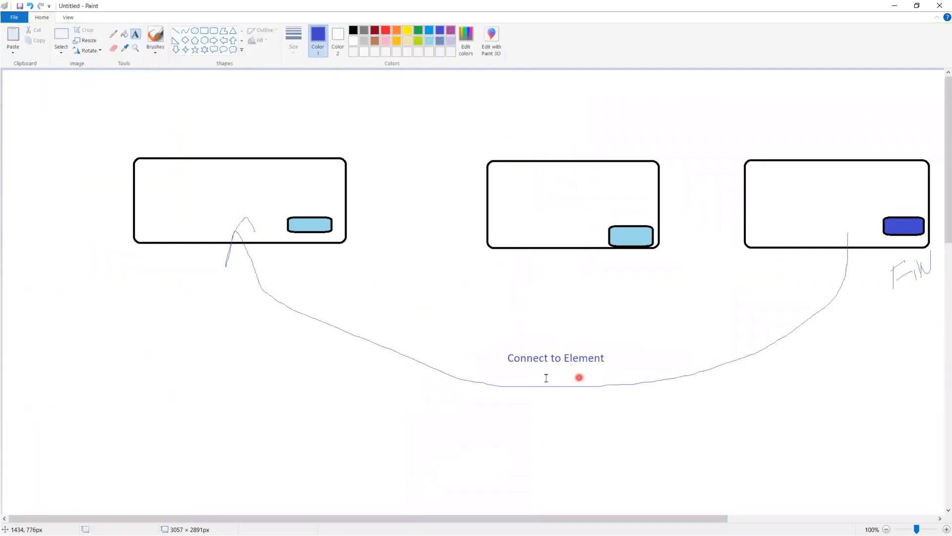
{"action": "left_click", "coordinate": [895, 7]}
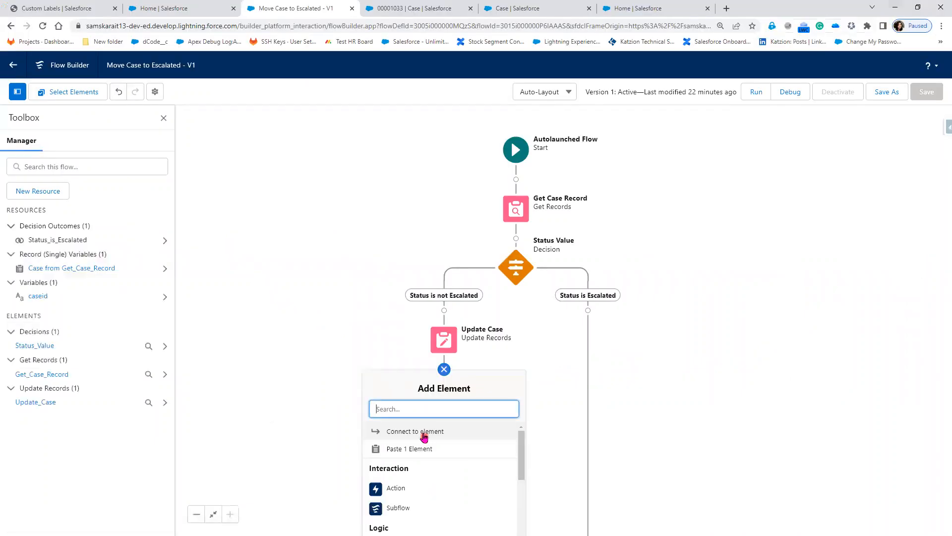
Choose 'Connect to element' under Update Case and link it back to Get Case Record.
{"action": "left_click", "coordinate": [424, 433]}
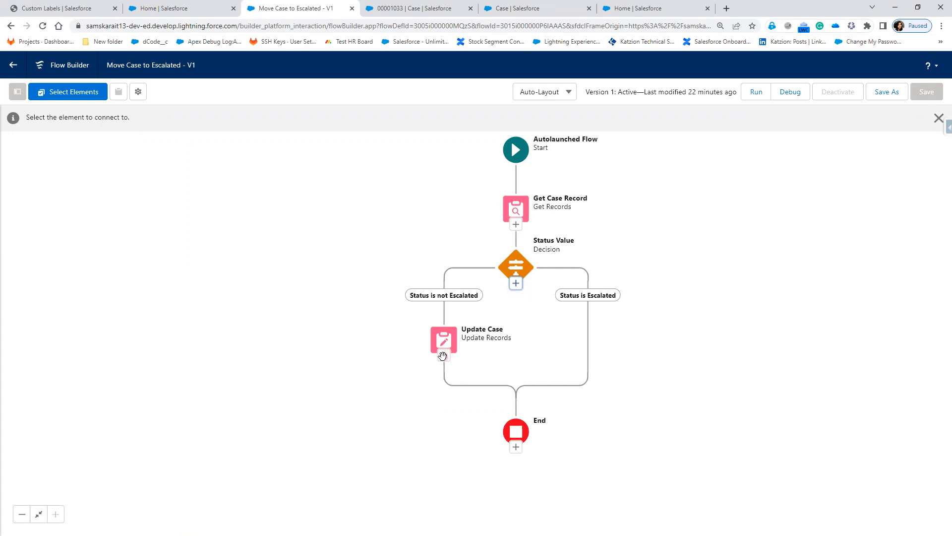
{"action": "left_click", "coordinate": [516, 227]}
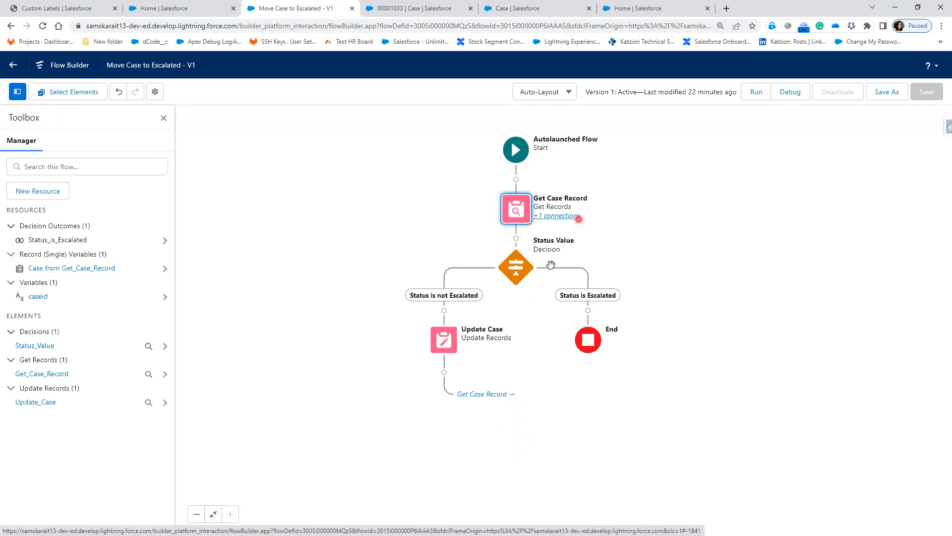
{"action": "left_click", "coordinate": [561, 216]}
{"action": "left_click", "coordinate": [469, 395]}
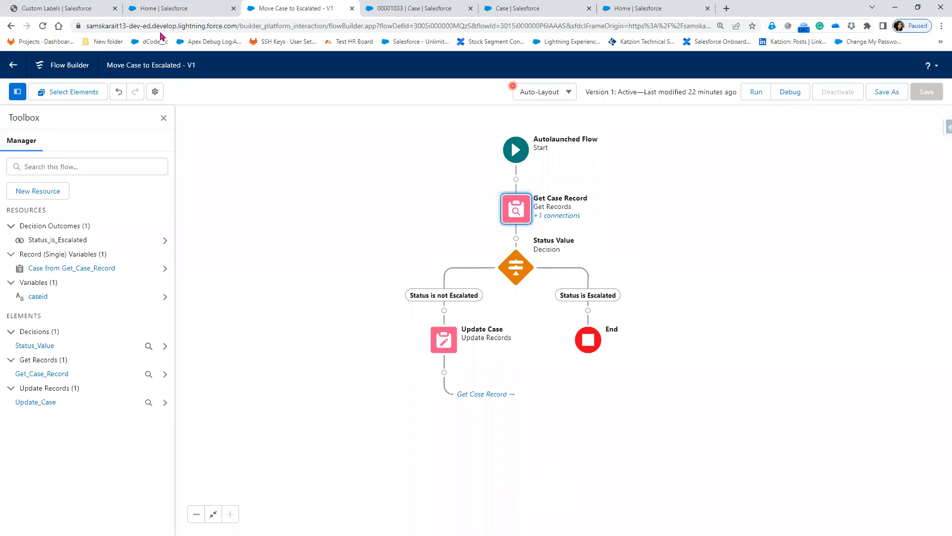
Reload the case page and open case 00001031 from the Cases list.
{"action": "left_click", "coordinate": [419, 12]}
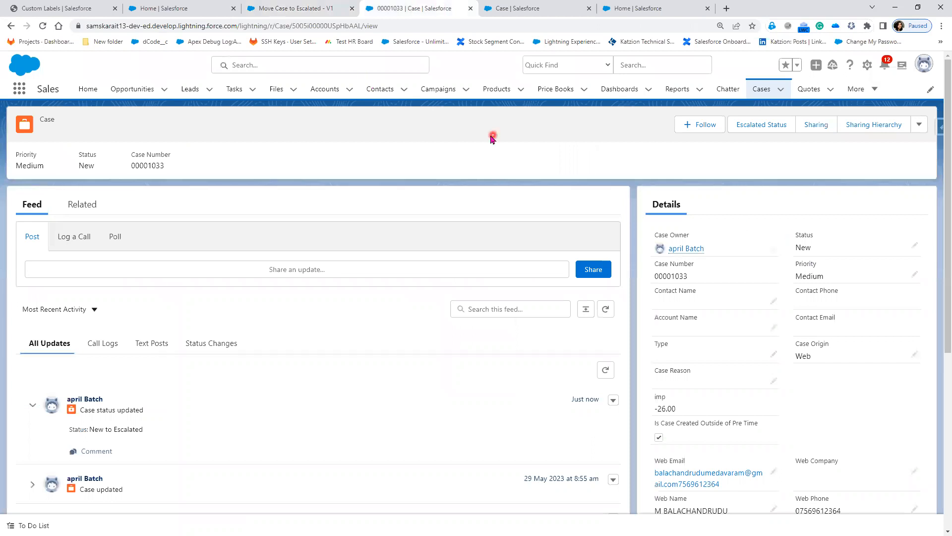
{"action": "key", "text": "F5"}
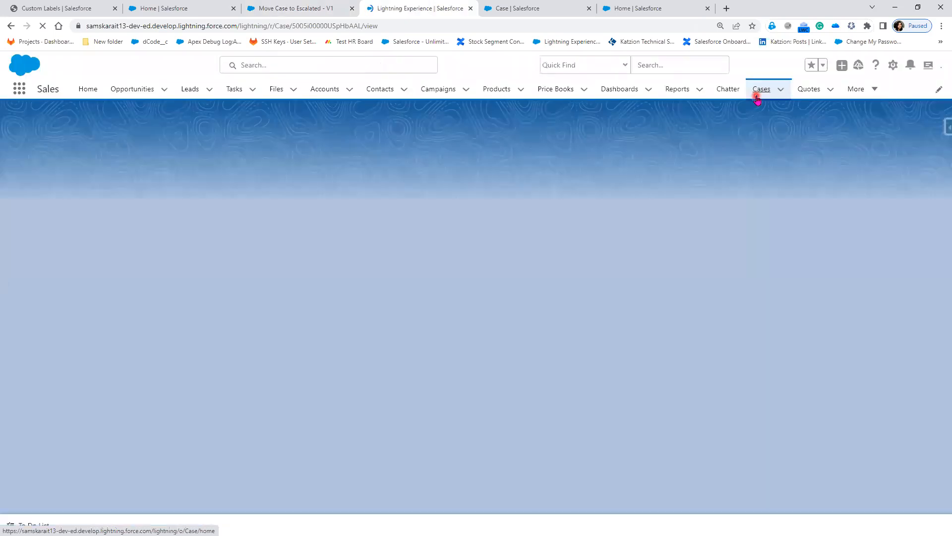
{"action": "left_click", "coordinate": [757, 98]}
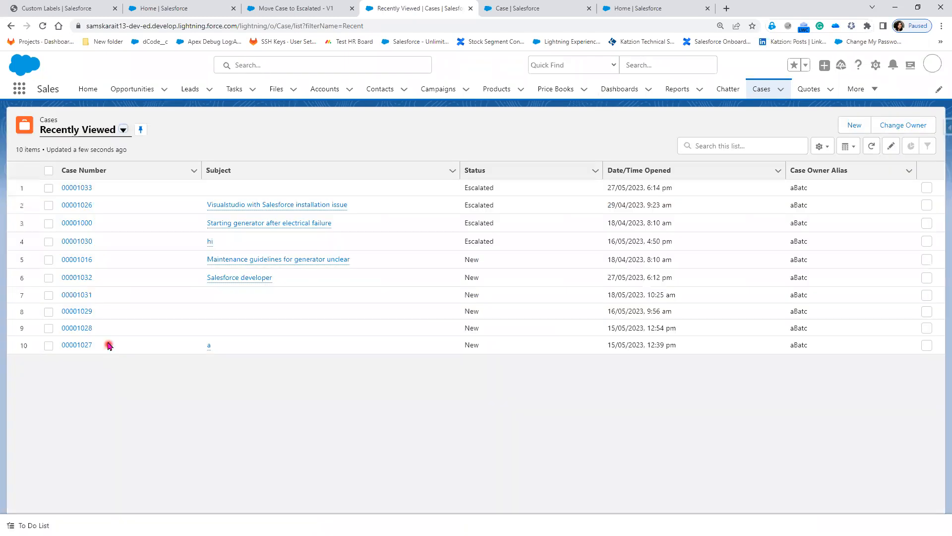
{"action": "left_click", "coordinate": [77, 295]}
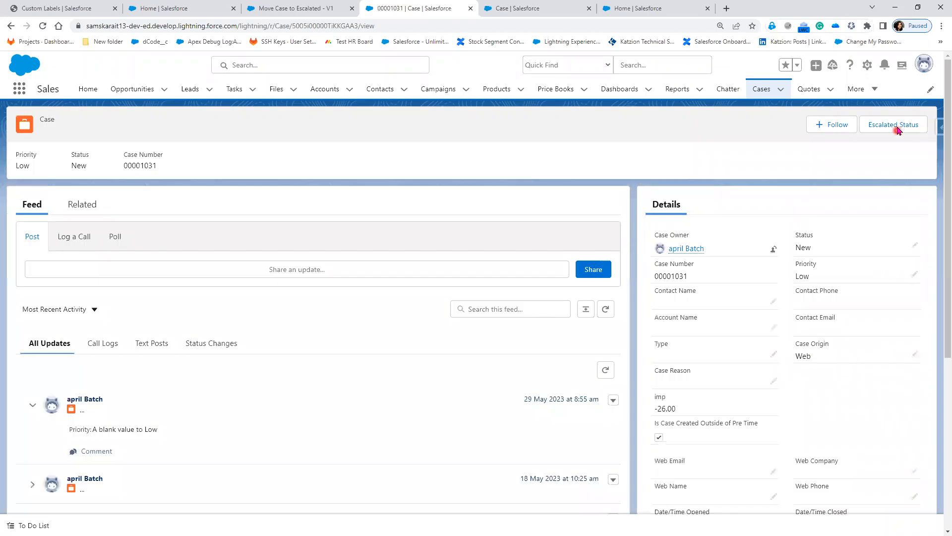
Check the case's Sharing Hierarchy, go back, and run the Escalated Status button.
{"action": "left_click", "coordinate": [897, 130]}
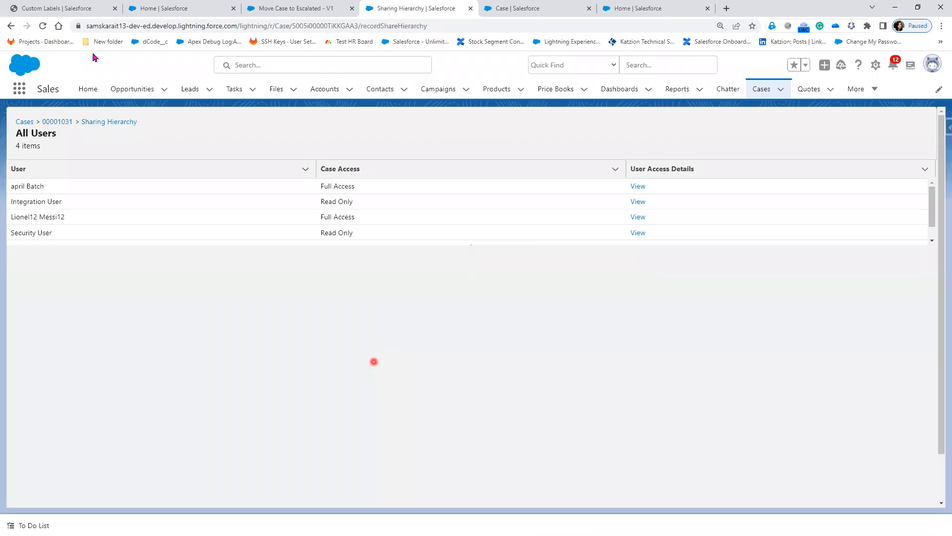
{"action": "left_click", "coordinate": [11, 27]}
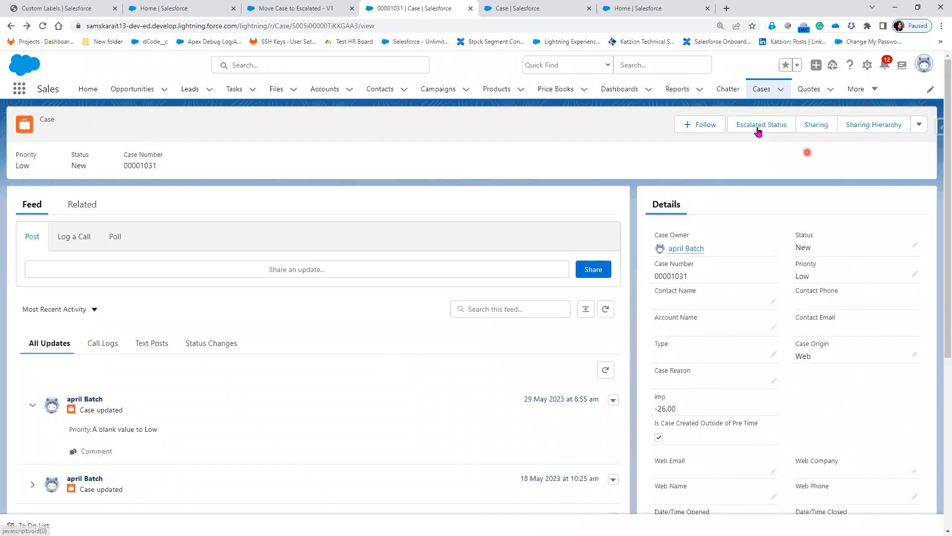
{"action": "left_click", "coordinate": [758, 128]}
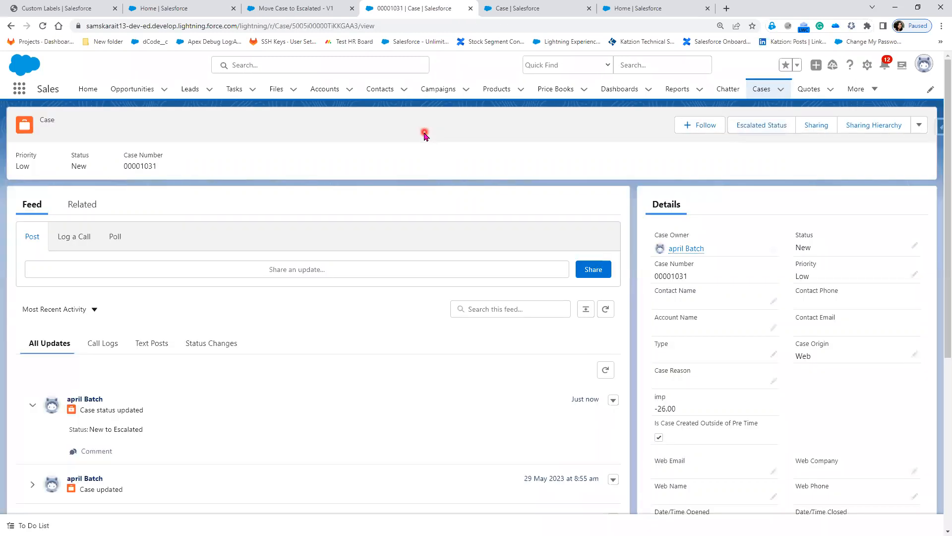
{"action": "left_click", "coordinate": [323, 11]}
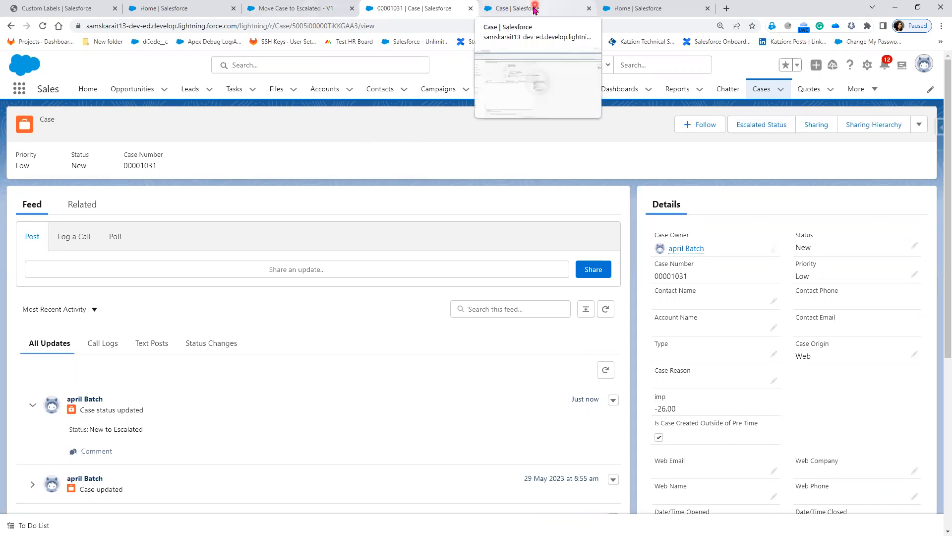
Reload case 00001031 to confirm Status reads Escalated, then bring up the PowerPoint slide.
{"action": "left_click", "coordinate": [42, 27]}
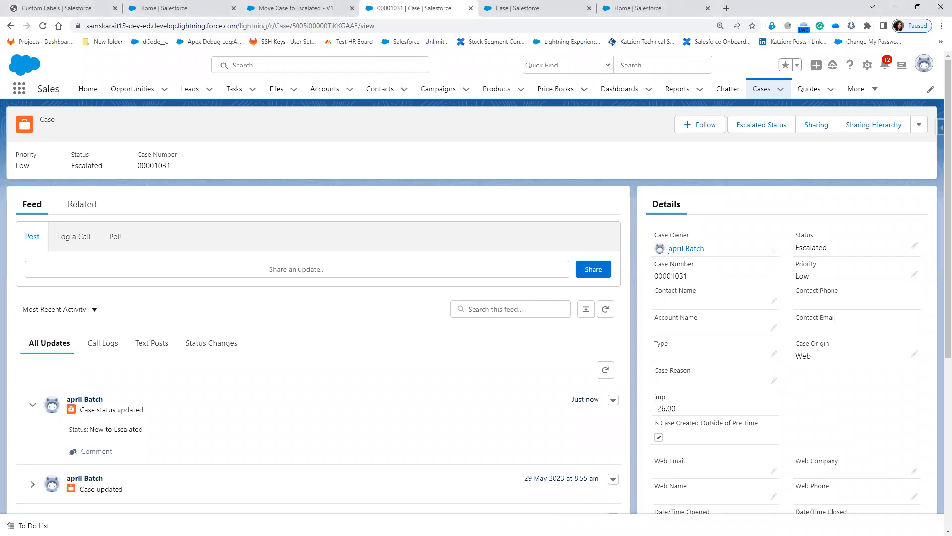
{"action": "key", "text": "alt+Tab"}
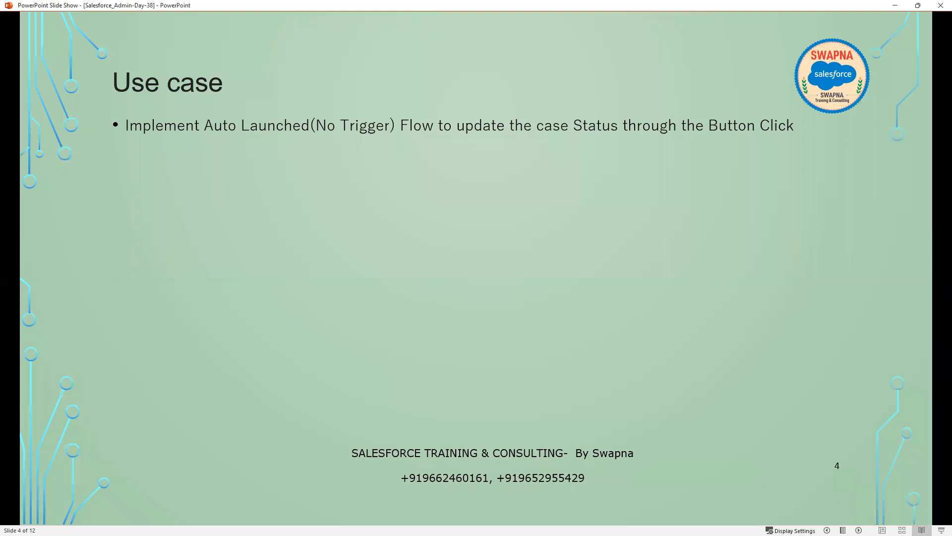
Minimise the PowerPoint slide show to return to the escalated case in Chrome.
{"action": "key", "text": "alt+Tab"}
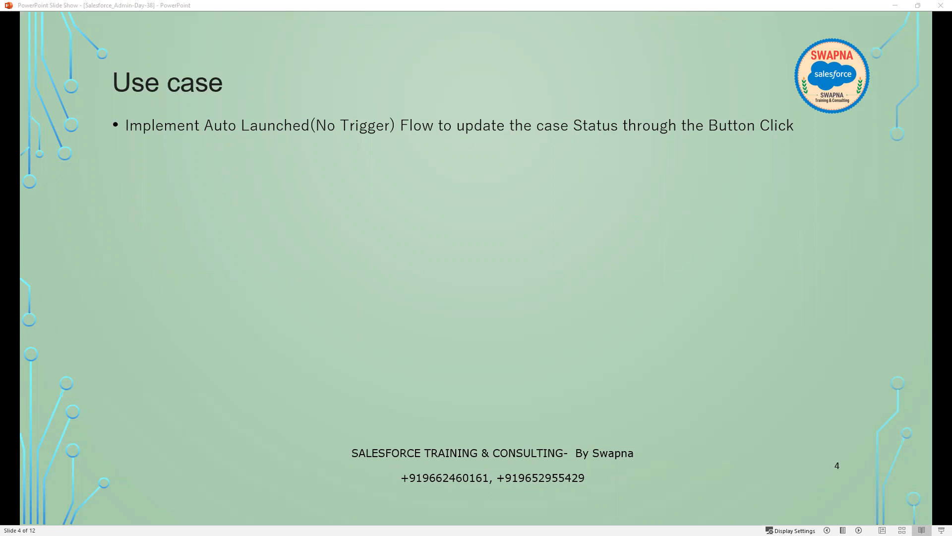
{"action": "left_click", "coordinate": [886, 10]}
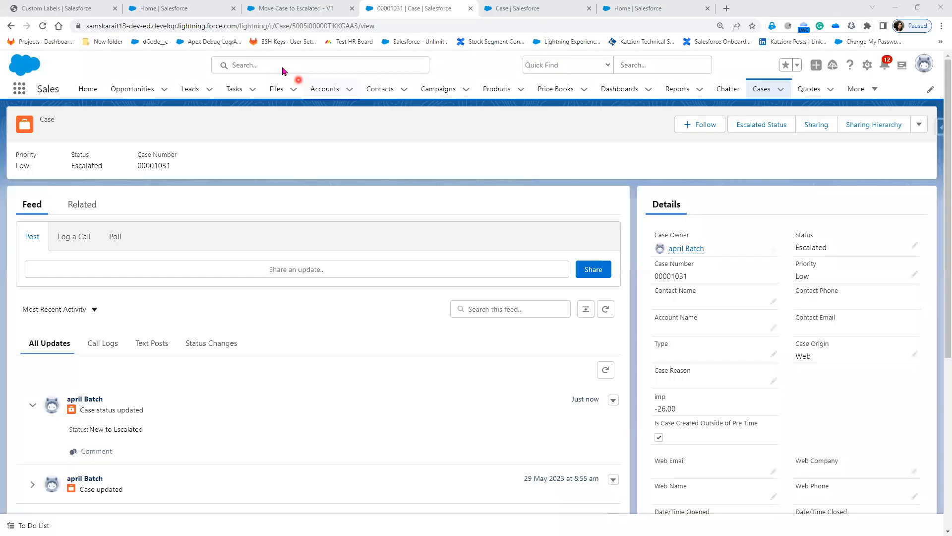
Delete 'Escalated' from Update Case's Status value, keeping the Status field, then return to the button edit tab.
{"action": "left_click", "coordinate": [293, 9]}
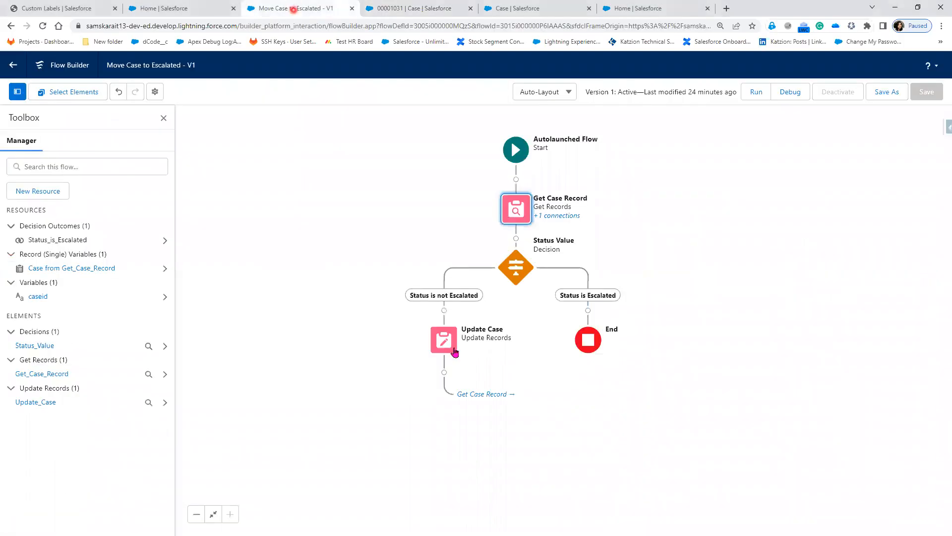
{"action": "double_click", "coordinate": [454, 352]}
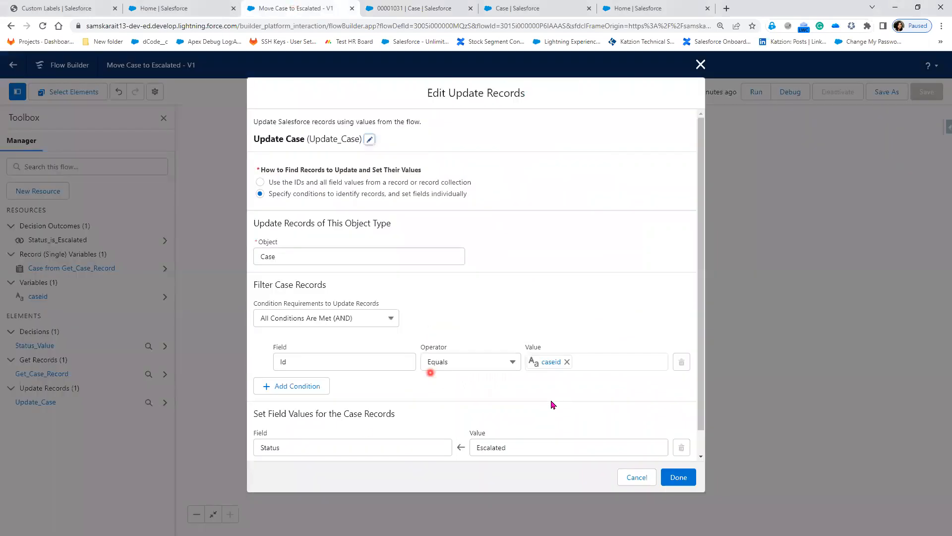
{"action": "left_click", "coordinate": [513, 447]}
{"action": "left_click_drag", "start_coordinate": [514, 447], "coordinate": [447, 446]}
{"action": "key", "text": "BackSpace"}
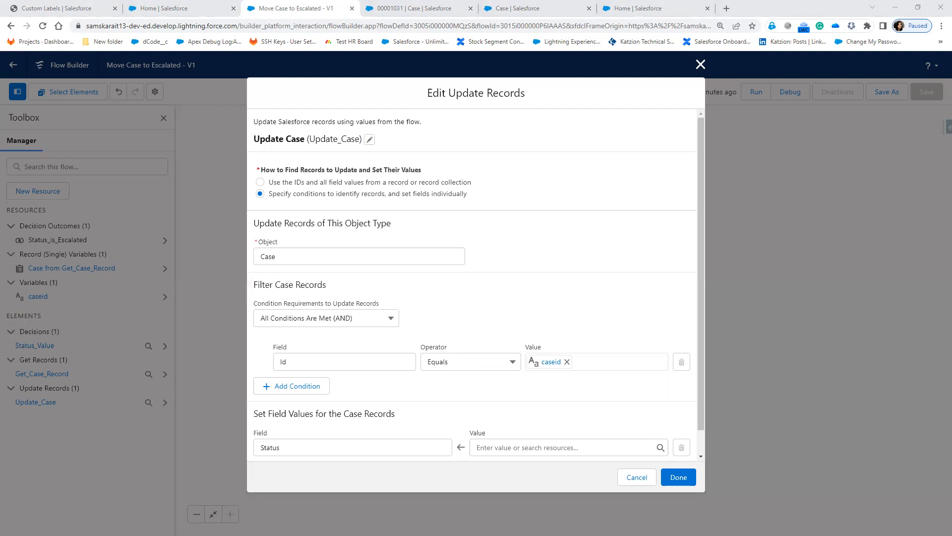
{"action": "scroll", "coordinate": [514, 436], "scroll_direction": "down", "scroll_amount": 1}
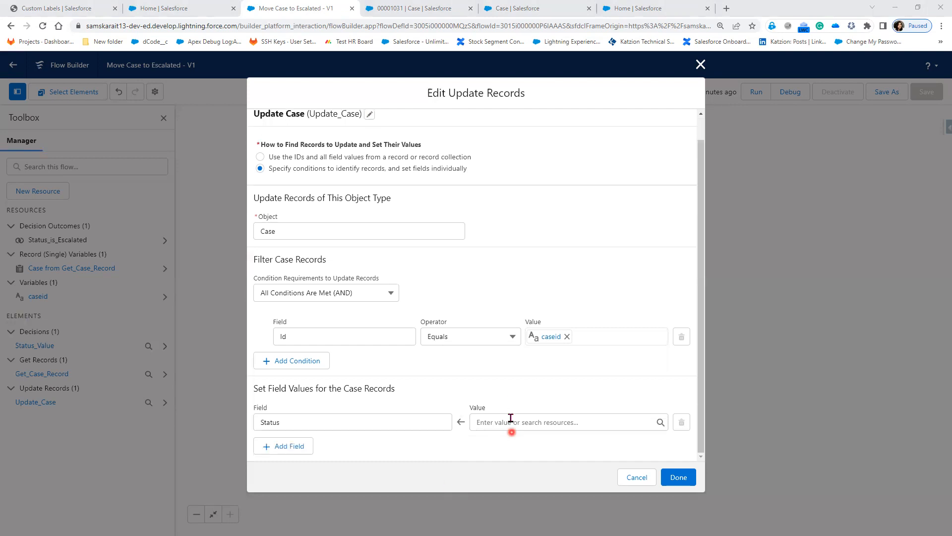
{"action": "left_click", "coordinate": [422, 421]}
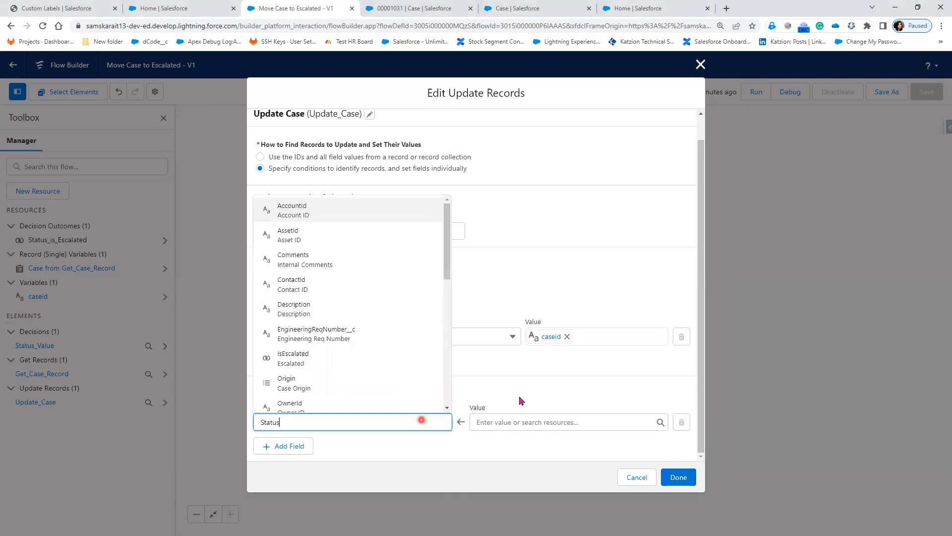
{"action": "left_click", "coordinate": [521, 394]}
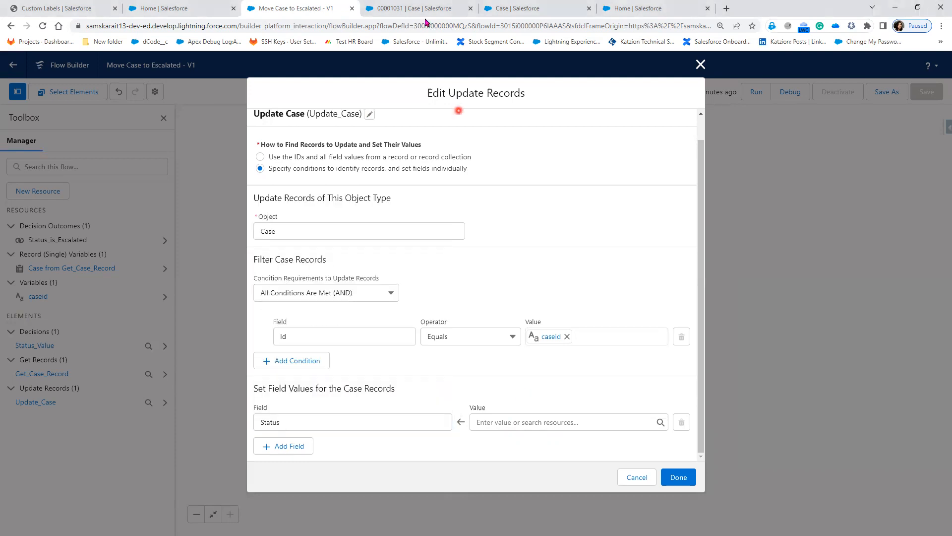
{"action": "left_click", "coordinate": [522, 7]}
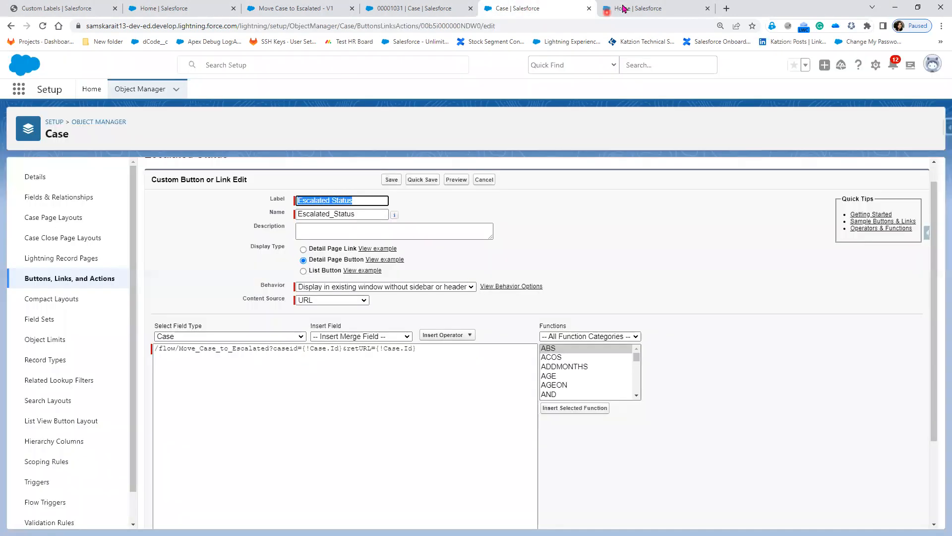
Open the Case object's Fields & Relationships list in a new tab.
{"action": "right_click", "coordinate": [45, 221]}
{"action": "left_click", "coordinate": [160, 208]}
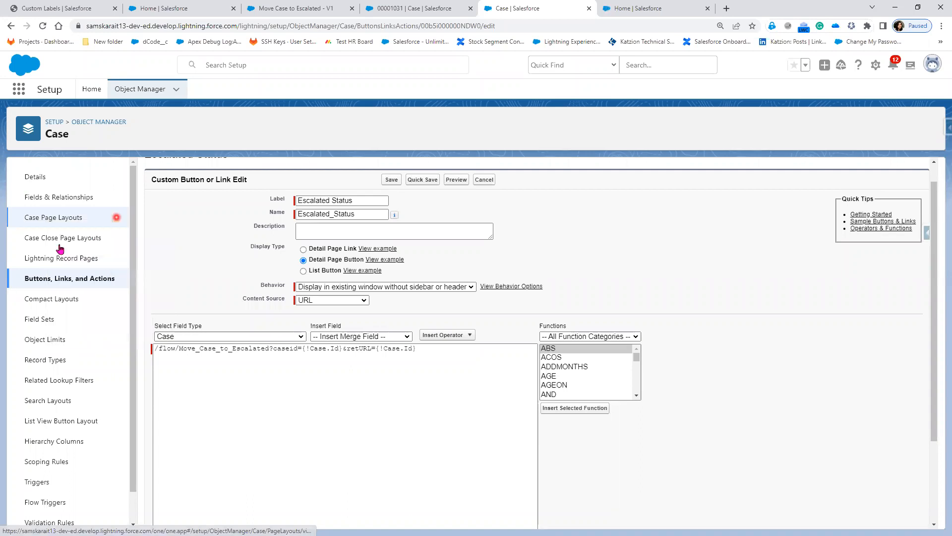
{"action": "middle_click", "coordinate": [49, 198]}
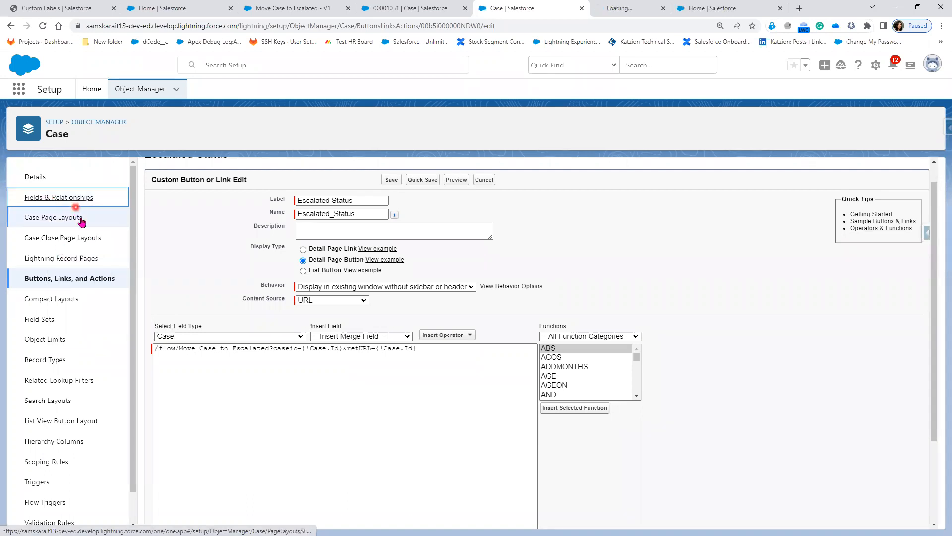
{"action": "left_click", "coordinate": [611, 8]}
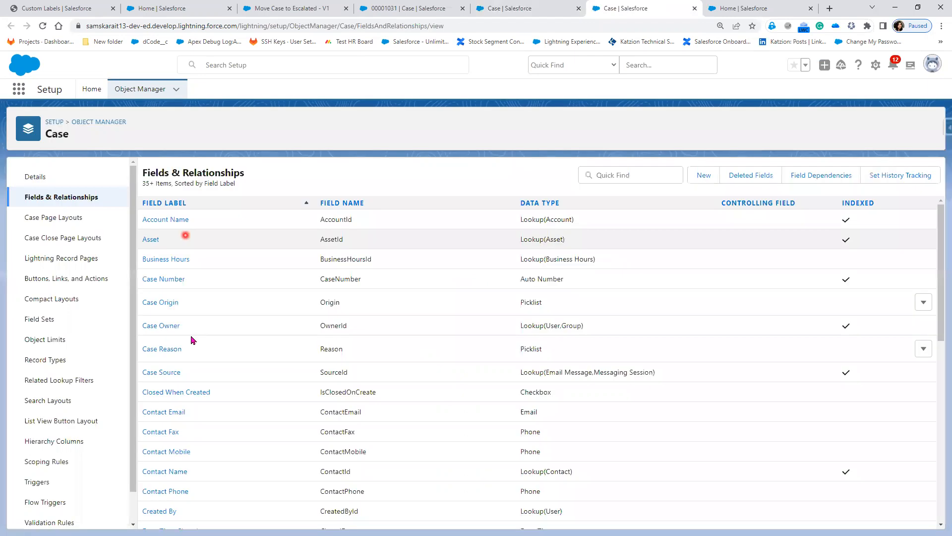
Find Status via Quick Find 'statu', check its values New, Working, Escalated, Closed, then go back.
{"action": "scroll", "coordinate": [233, 405], "scroll_direction": "down", "scroll_amount": 1}
{"action": "scroll", "coordinate": [531, 221], "scroll_direction": "down", "scroll_amount": 3}
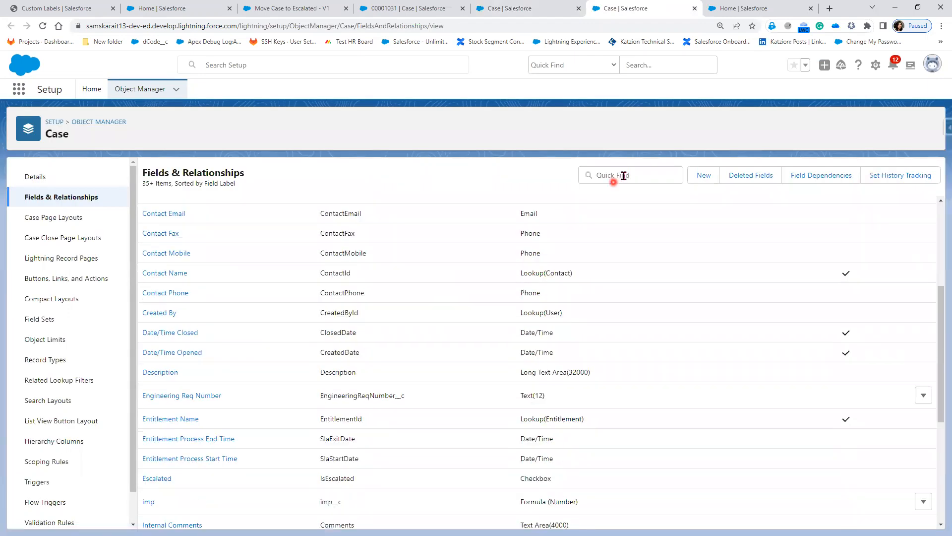
{"action": "left_click", "coordinate": [624, 175]}
{"action": "type", "text": "statu"}
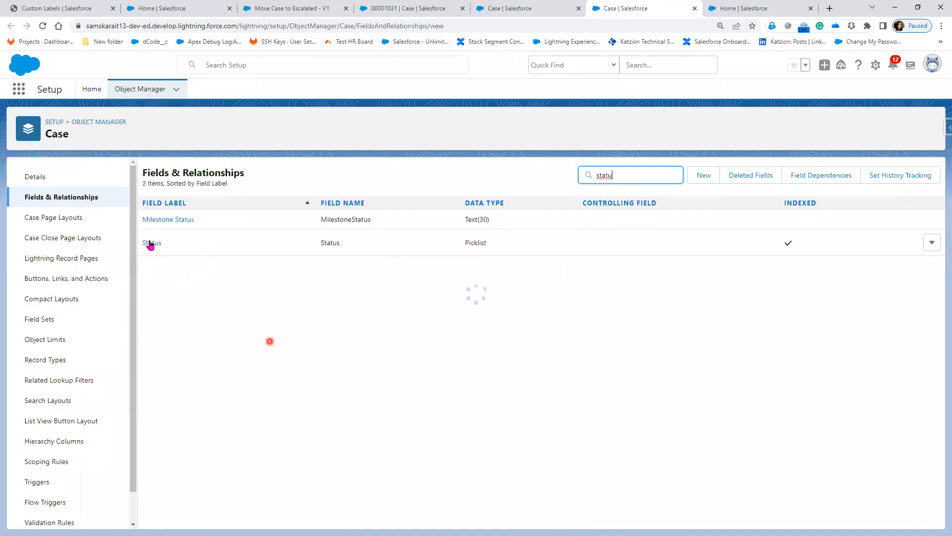
{"action": "left_click", "coordinate": [151, 243]}
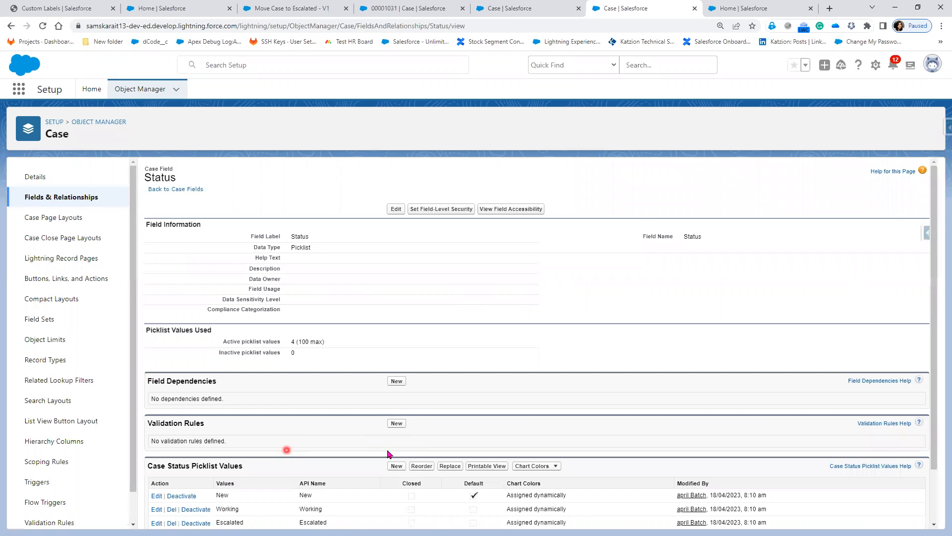
{"action": "scroll", "coordinate": [344, 396], "scroll_direction": "down", "scroll_amount": 1}
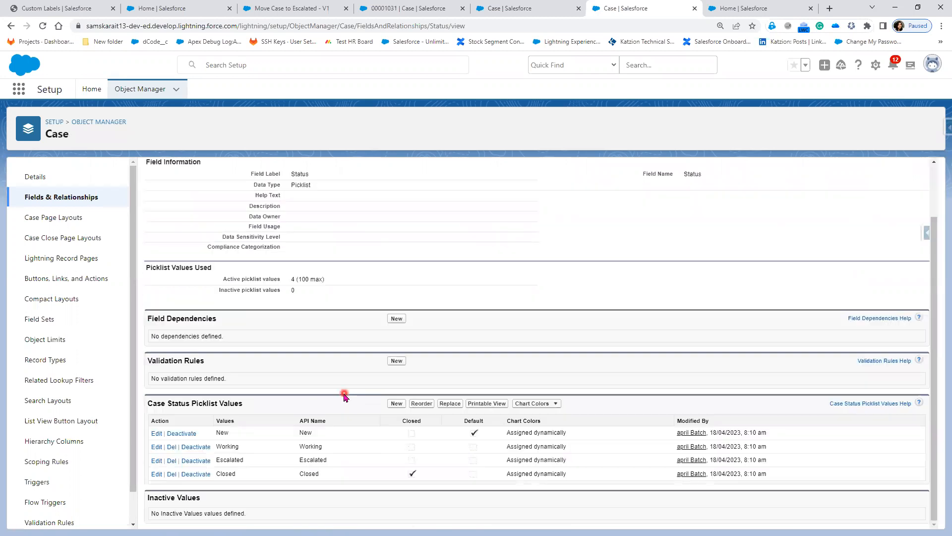
{"action": "scroll", "coordinate": [315, 407], "scroll_direction": "up", "scroll_amount": 1}
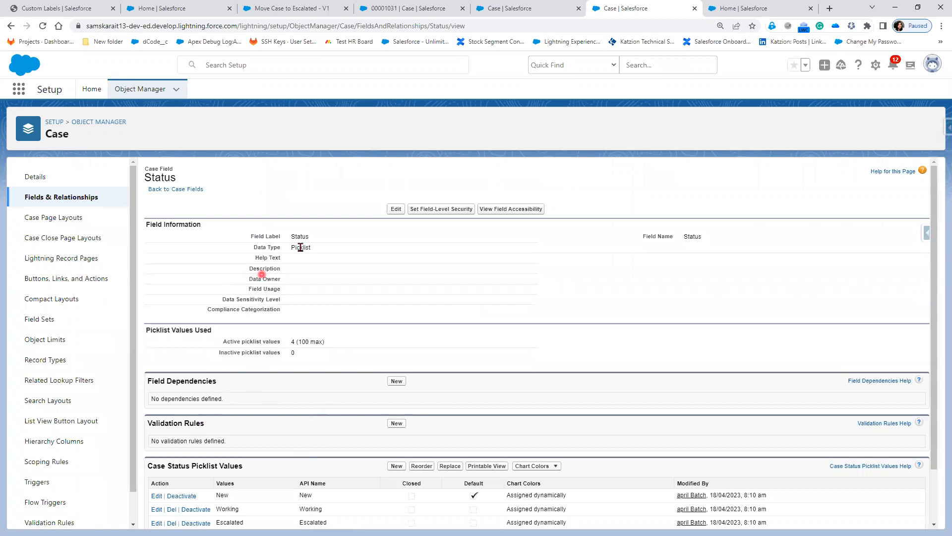
{"action": "left_click", "coordinate": [48, 198]}
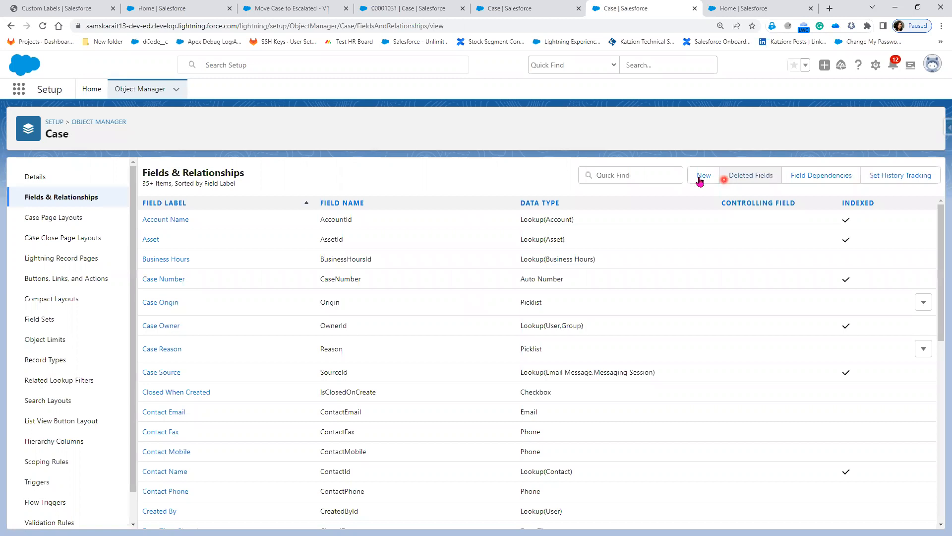
Start a new Case custom field and advance to the 'Enter the details' step.
{"action": "left_click", "coordinate": [703, 176]}
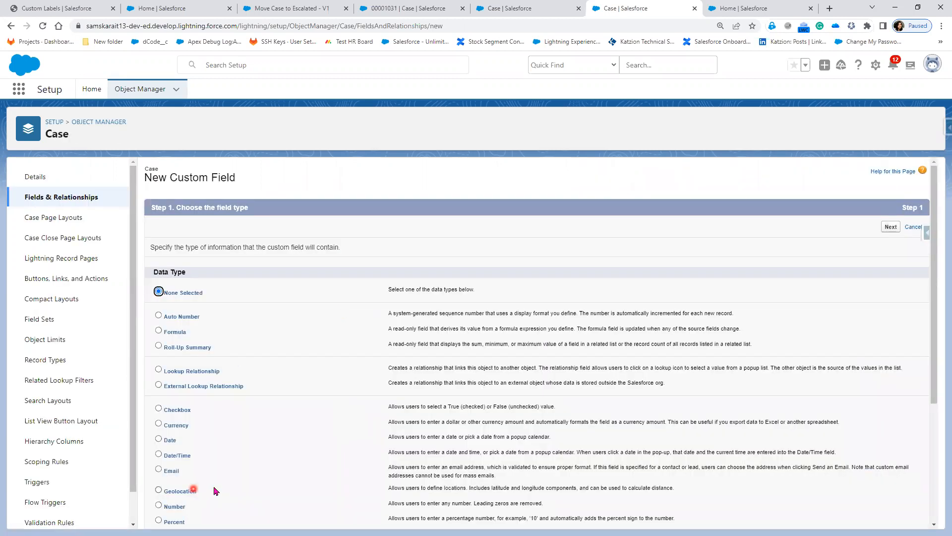
{"action": "scroll", "coordinate": [216, 491], "scroll_direction": "down", "scroll_amount": 2}
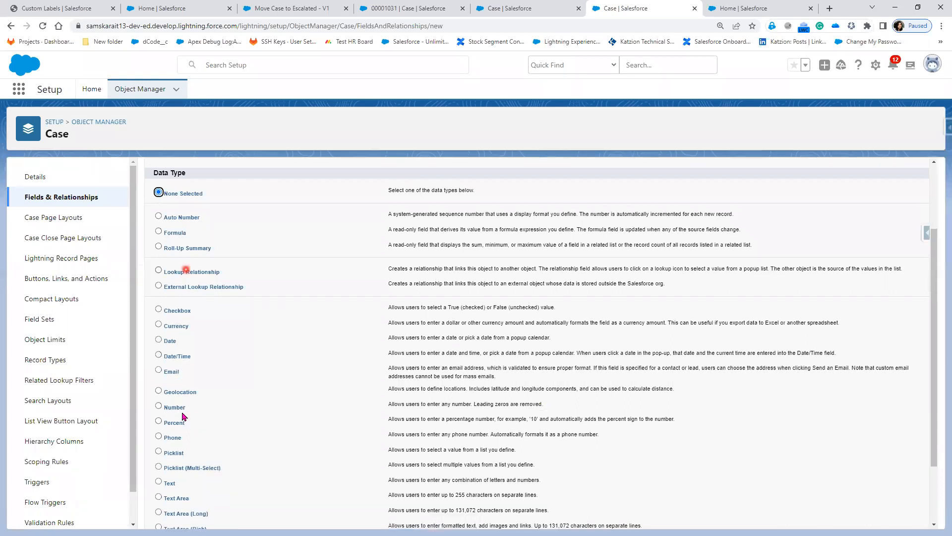
{"action": "scroll", "coordinate": [848, 268], "scroll_direction": "up", "scroll_amount": 2}
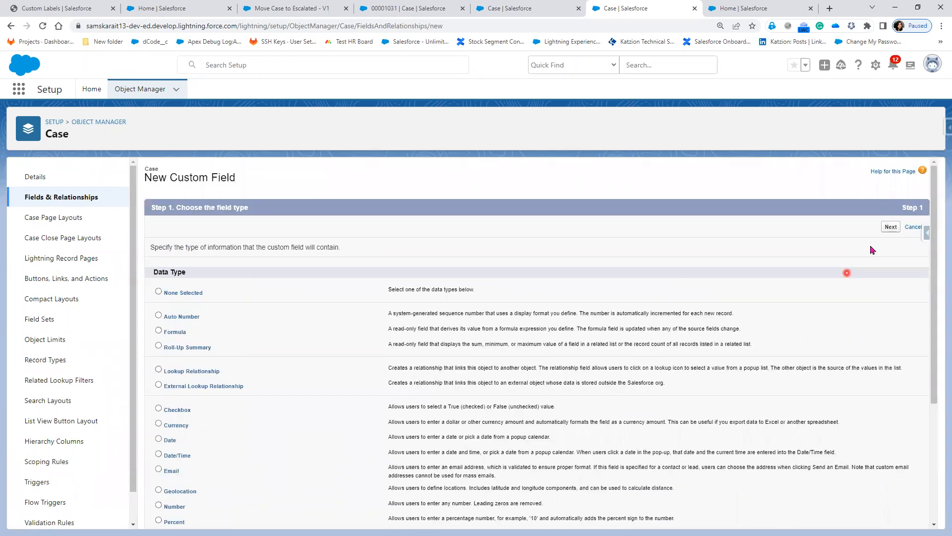
{"action": "left_click", "coordinate": [892, 227]}
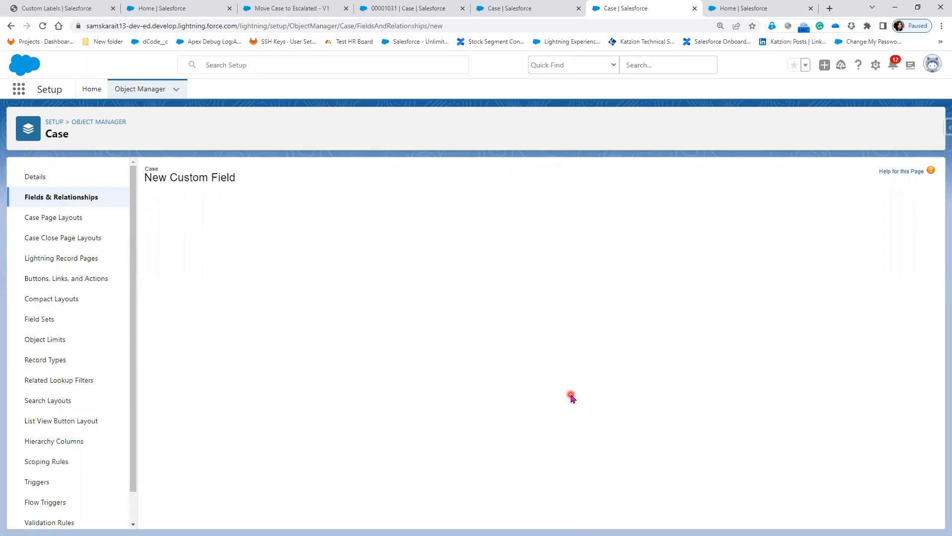
Read the Restrict picklist help and select its option wording to copy.
{"action": "scroll", "coordinate": [245, 447], "scroll_direction": "down", "scroll_amount": 1}
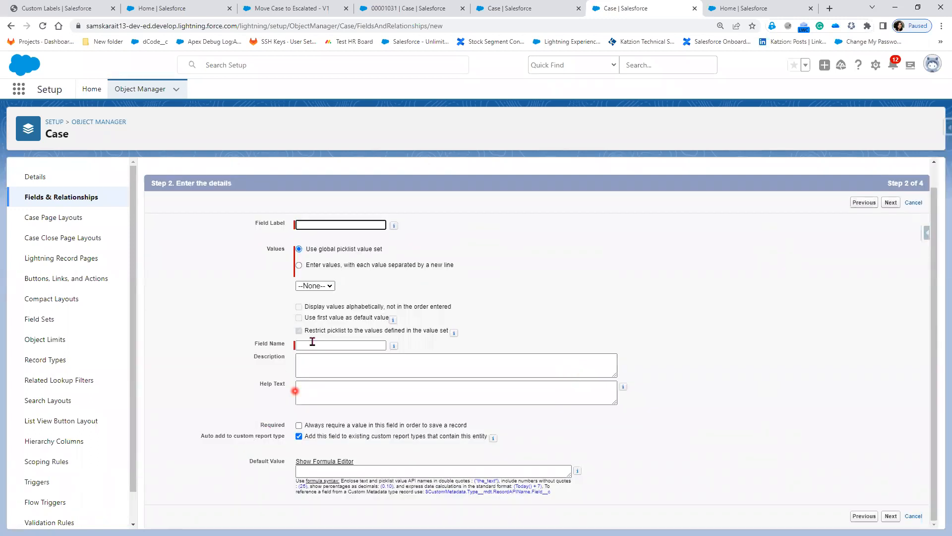
{"action": "left_click_drag", "start_coordinate": [308, 334], "coordinate": [446, 337]}
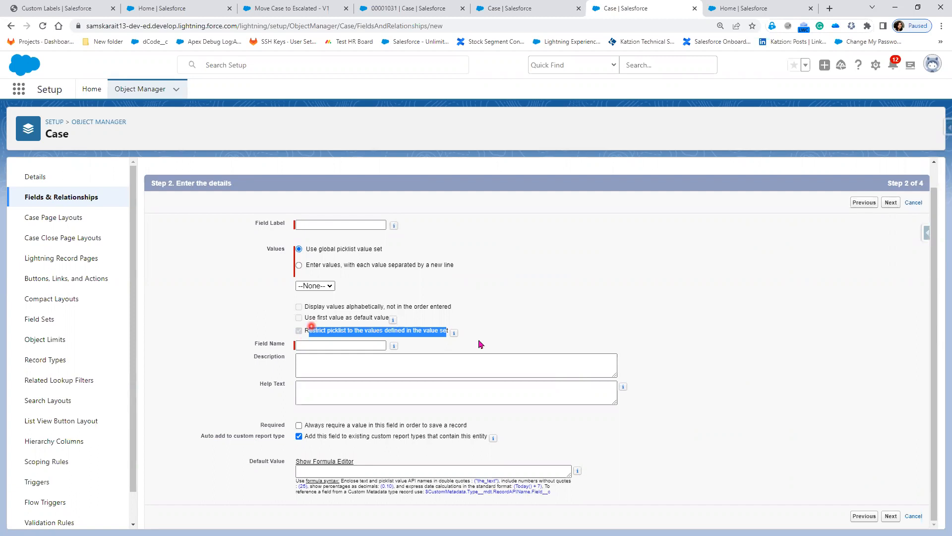
{"action": "left_click", "coordinate": [459, 332]}
{"action": "left_click_drag", "start_coordinate": [363, 336], "coordinate": [300, 334]}
{"action": "key", "text": "ctrl+c"}
In Notepad++, paste the Restrict picklist wording below Lightning Flows and add '= true'.
{"action": "key", "text": "alt+Tab"}
{"action": "left_click", "coordinate": [728, 159]}
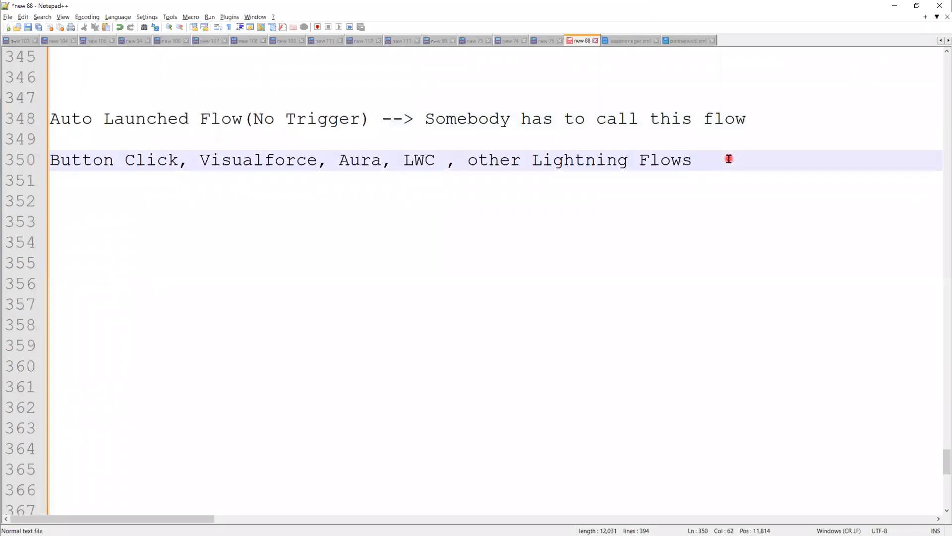
{"action": "key", "text": "Return"}
{"action": "key", "text": "Return"}
{"action": "key", "text": "Return"}
{"action": "key", "text": "Return"}
{"action": "key", "text": "ctrl+v"}
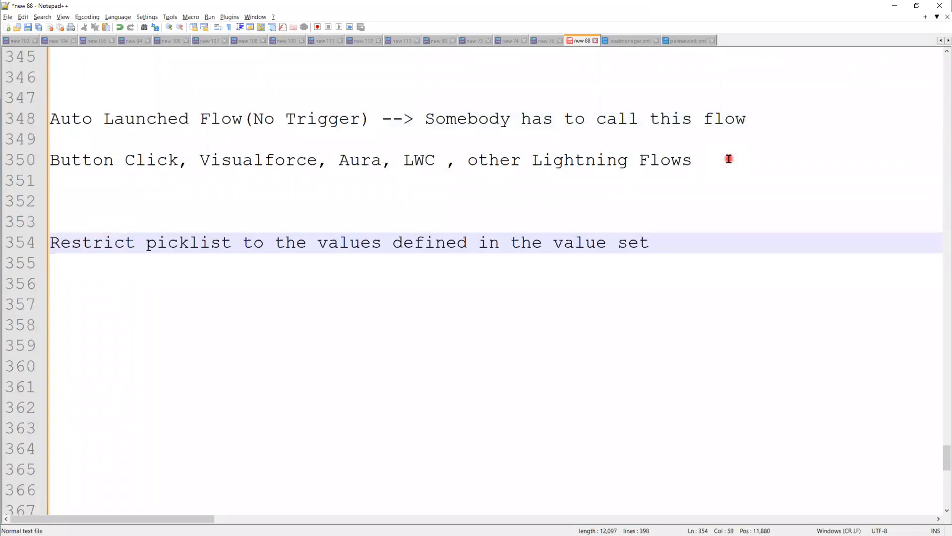
{"action": "type", "text": "= "}
{"action": "type", "text": "tur"}
{"action": "key", "text": "BackSpace"}
{"action": "key", "text": "BackSpace"}
{"action": "type", "text": "rue"}
{"action": "key", "text": "Return"}
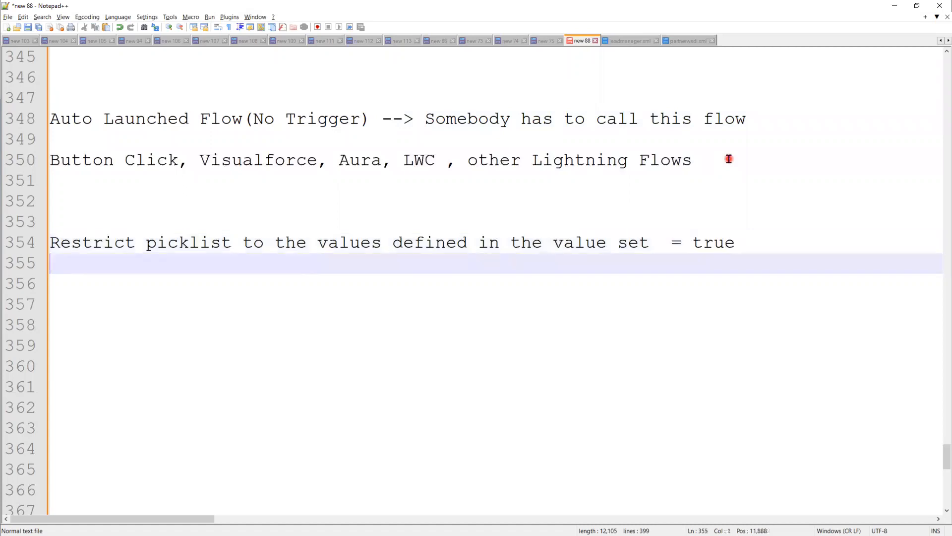
Add a 'Status :' heading listing New, Working, Esclated and Closed on separate lines.
{"action": "key", "text": "Return"}
{"action": "key", "text": "Return"}
{"action": "type", "text": "Status"}
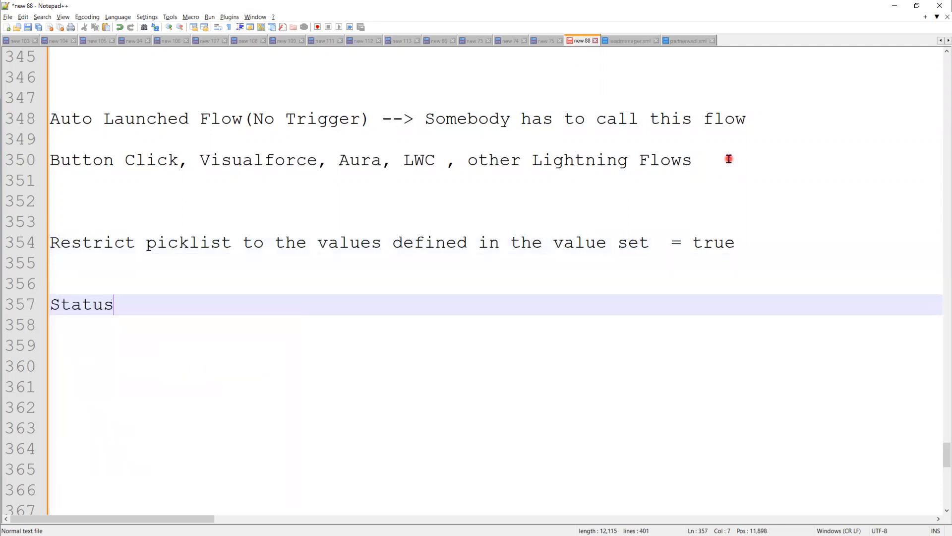
{"action": "type", "text": " :"}
{"action": "key", "text": "Return"}
{"action": "type", "text": "New"}
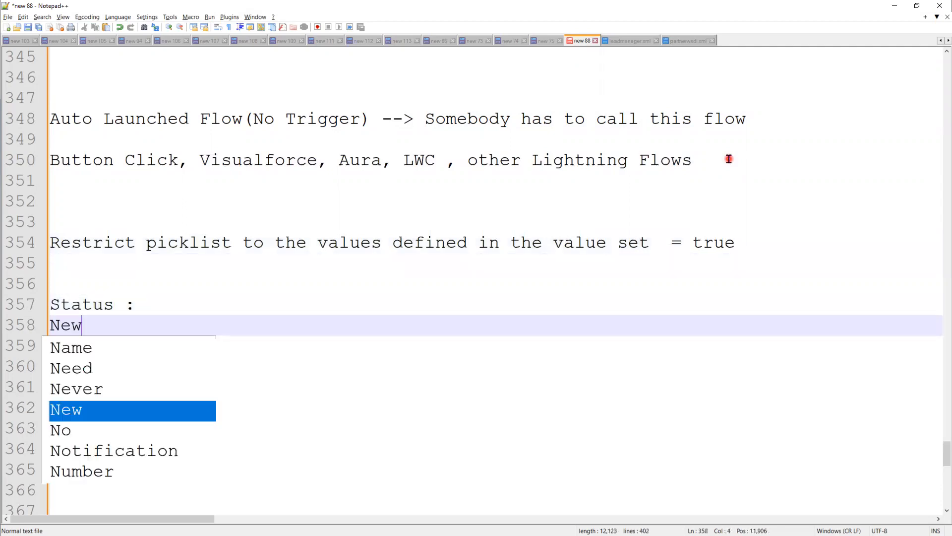
{"action": "key", "text": "Return"}
{"action": "type", "text": "Working"}
{"action": "key", "text": "Return"}
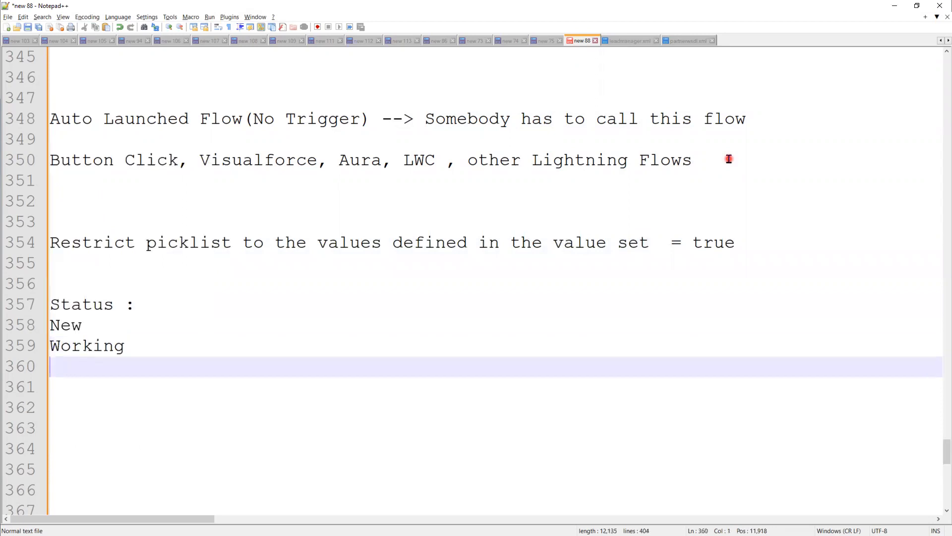
{"action": "type", "text": "Esclated"}
{"action": "key", "text": "Return"}
{"action": "type", "text": "Close"}
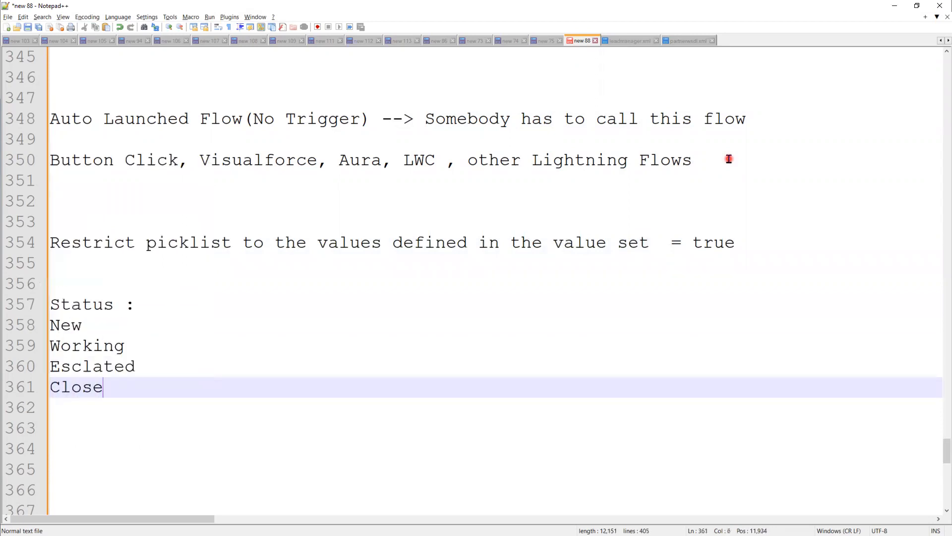
{"action": "type", "text": "d"}
Add 'In-progress' on a new line below the Status values.
{"action": "key", "text": "Return"}
{"action": "key", "text": "Return"}
{"action": "key", "text": "Return"}
{"action": "key", "text": "Return"}
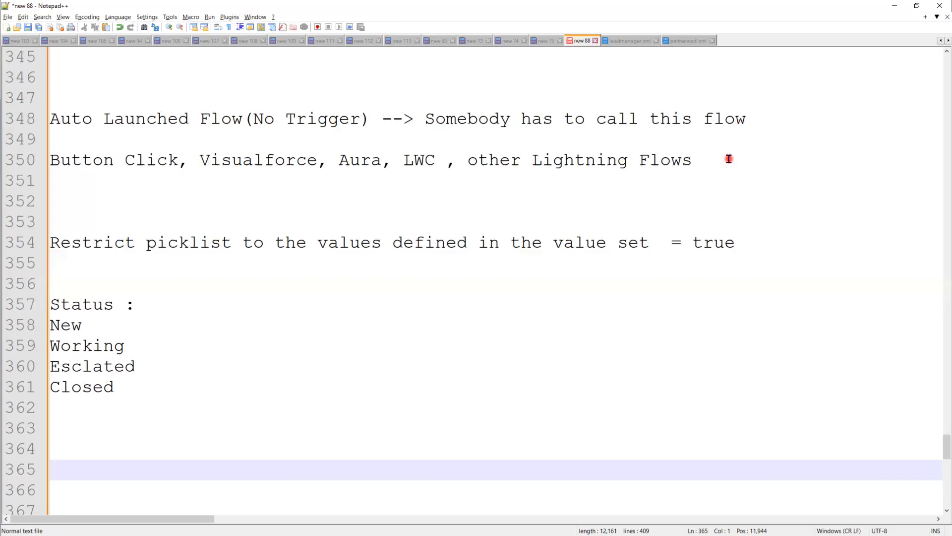
{"action": "type", "text": "In-progrs"}
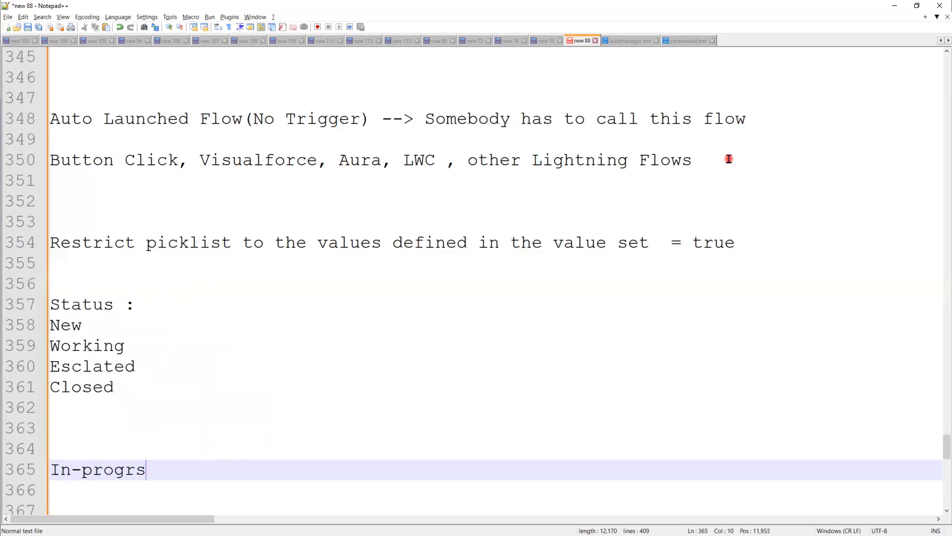
{"action": "key", "text": "BackSpace"}
{"action": "type", "text": "ess"}
Replace 'true' with 'false' on the picklist restriction line.
{"action": "double_click", "coordinate": [119, 388]}
{"action": "left_click", "coordinate": [44, 330], "text": "shift"}
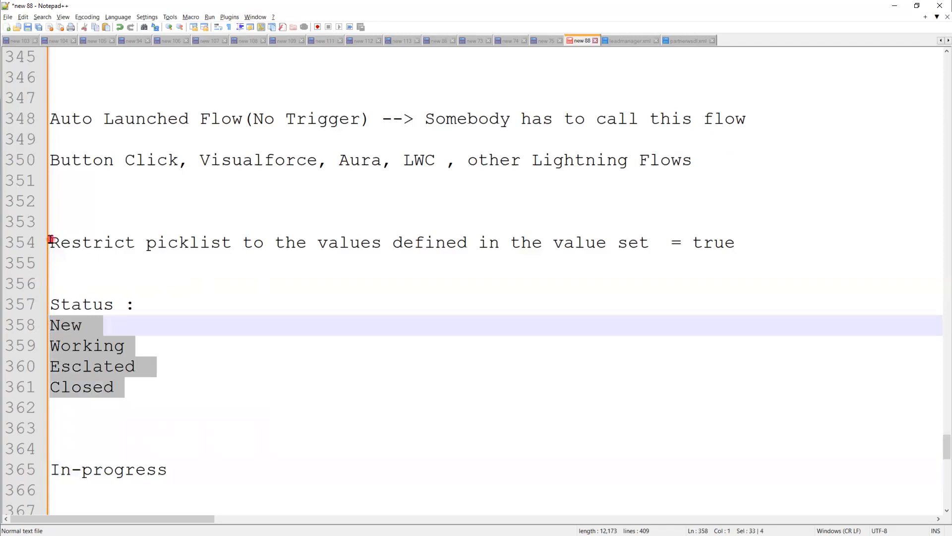
{"action": "left_click_drag", "start_coordinate": [48, 241], "coordinate": [73, 242]}
{"action": "left_click", "coordinate": [649, 248], "text": "shift"}
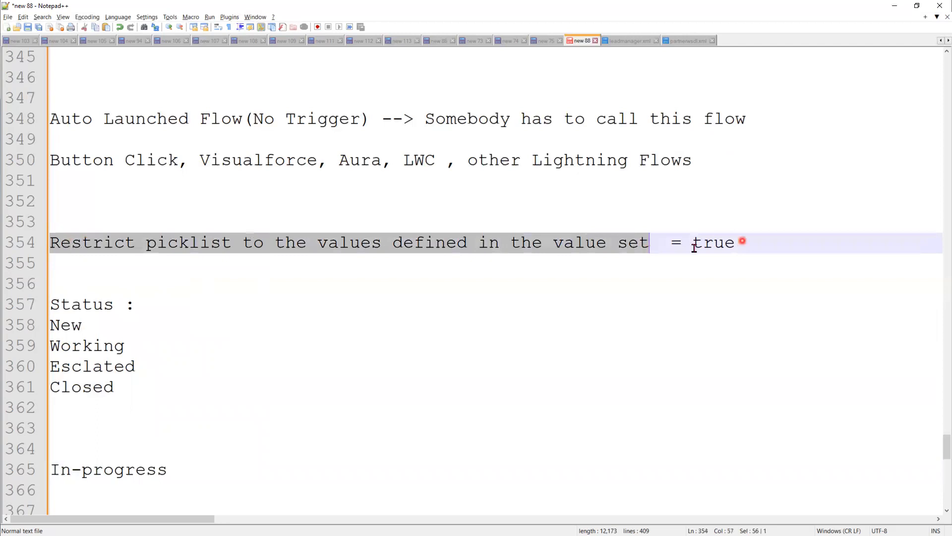
{"action": "double_click", "coordinate": [744, 242]}
{"action": "left_click", "coordinate": [51, 469]}
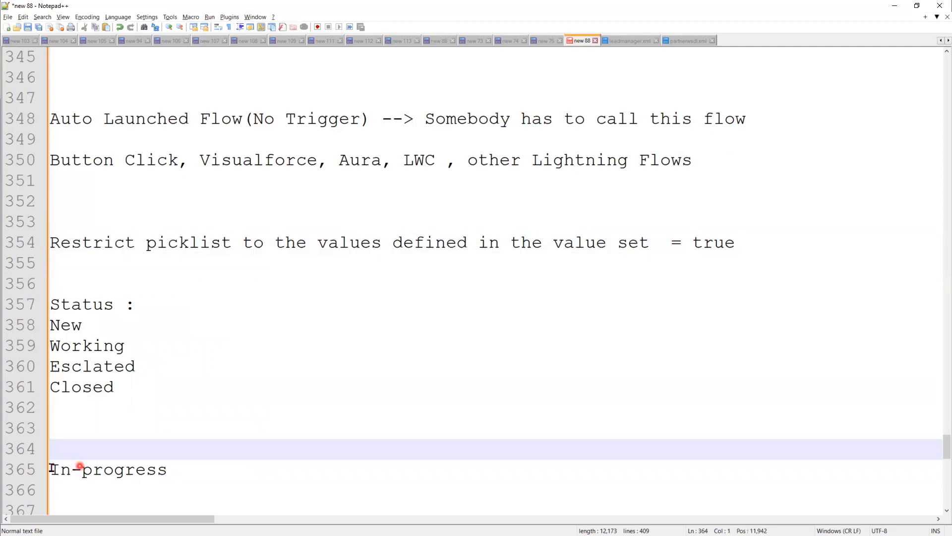
{"action": "left_click", "coordinate": [189, 470], "text": "shift"}
{"action": "double_click", "coordinate": [707, 242]}
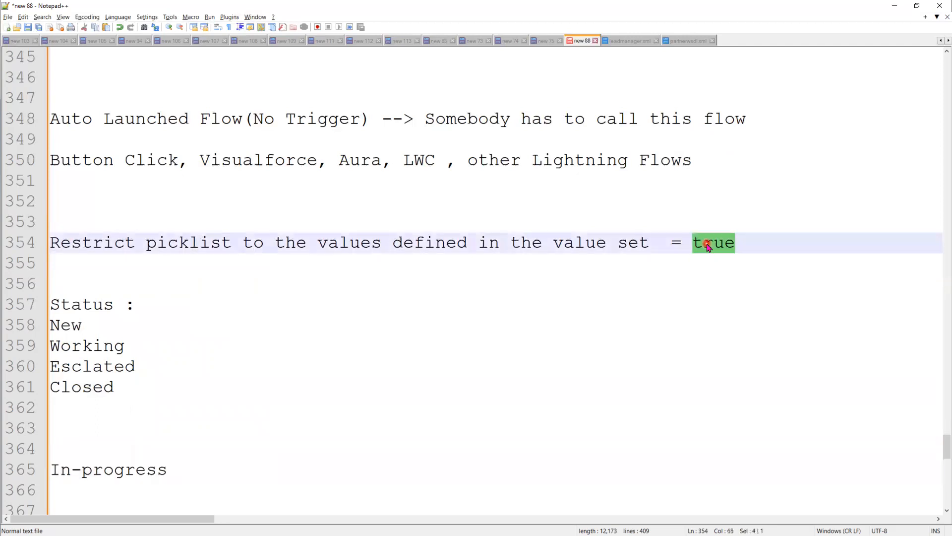
{"action": "type", "text": "false"}
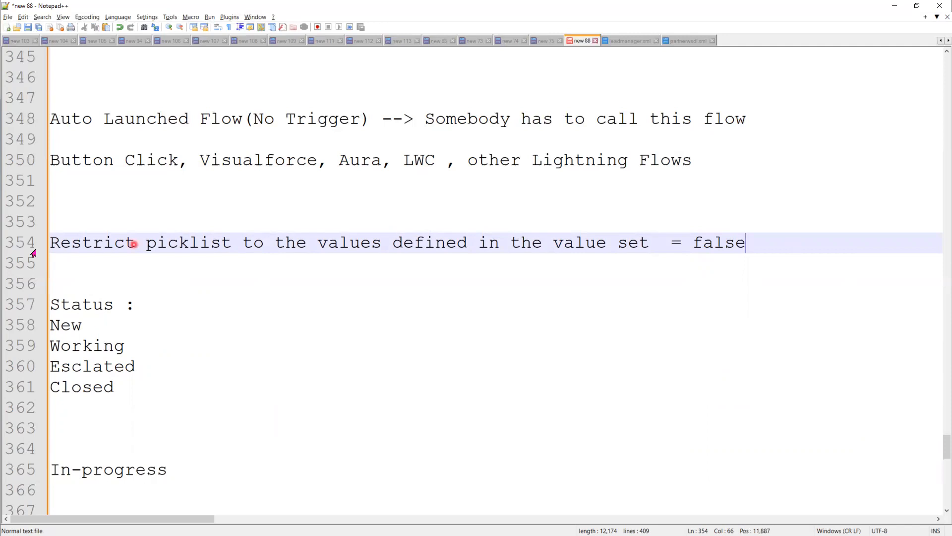
Review the updated restriction line and place the cursor after Esclated.
{"action": "left_click", "coordinate": [44, 244]}
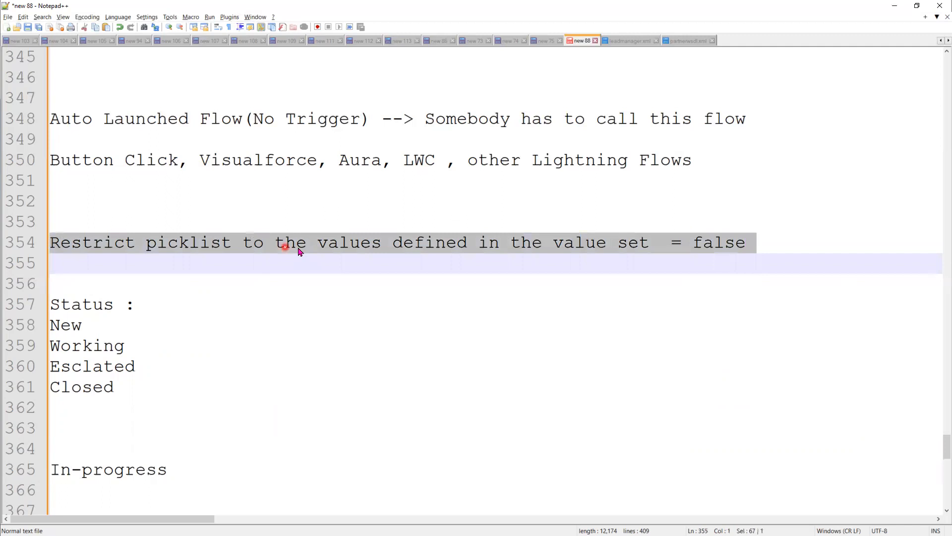
{"action": "double_click", "coordinate": [714, 244]}
{"action": "left_click", "coordinate": [128, 219]}
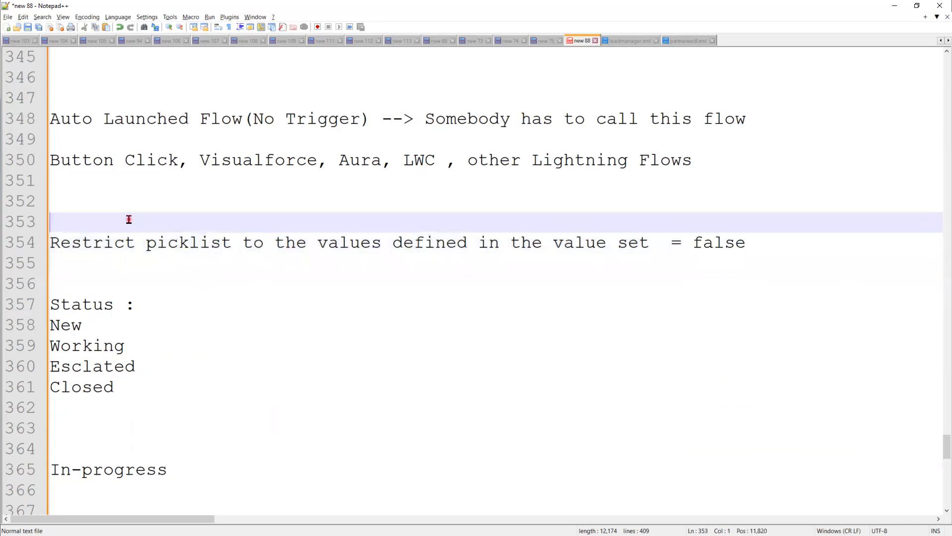
{"action": "left_click", "coordinate": [651, 243]}
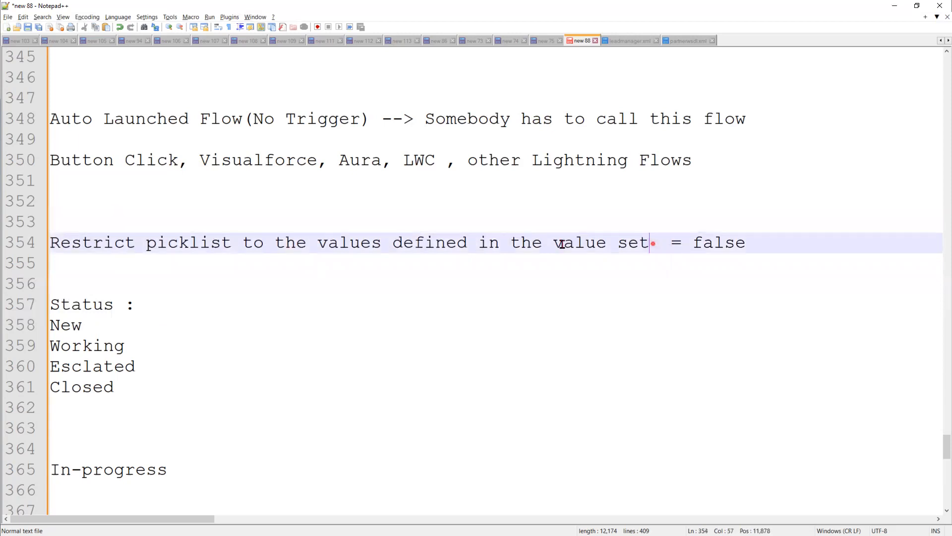
{"action": "left_click", "coordinate": [56, 243], "text": "shift"}
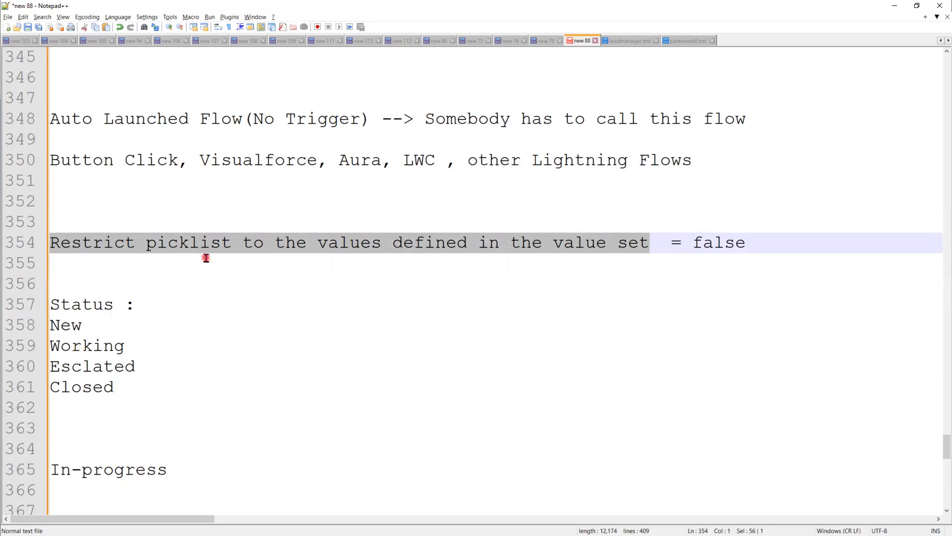
{"action": "left_click", "coordinate": [249, 371]}
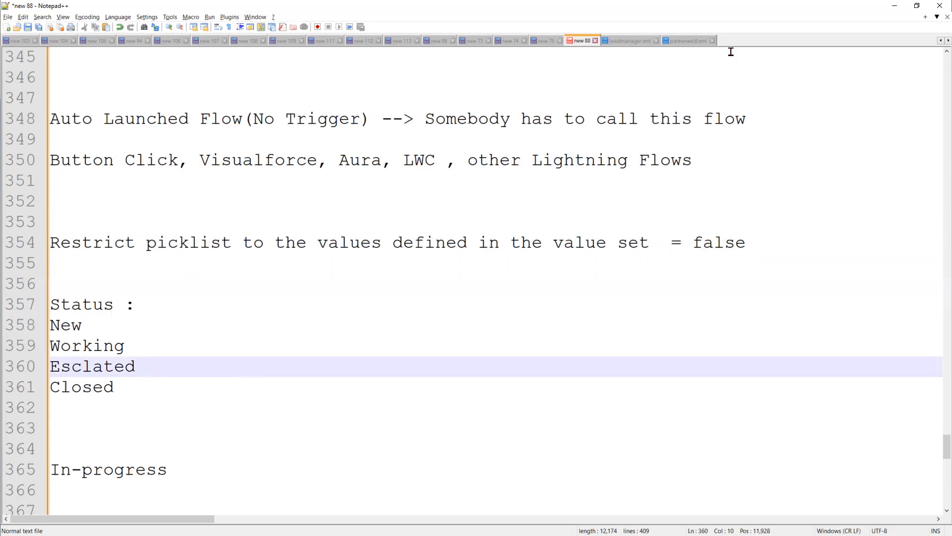
Return to the Move Case to Escalated flow, then show the second use-case bullet in PowerPoint.
{"action": "left_click", "coordinate": [894, 6]}
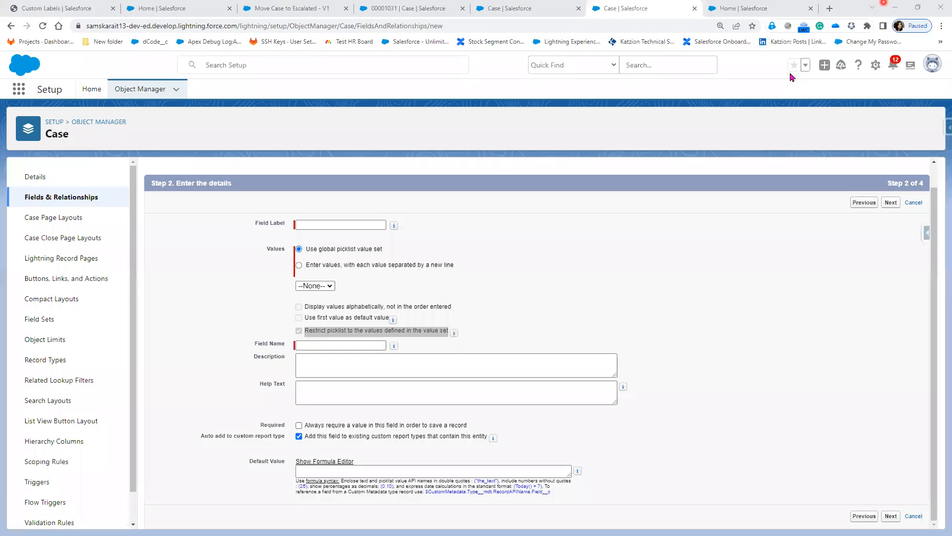
{"action": "left_click", "coordinate": [500, 10]}
{"action": "left_click", "coordinate": [406, 9]}
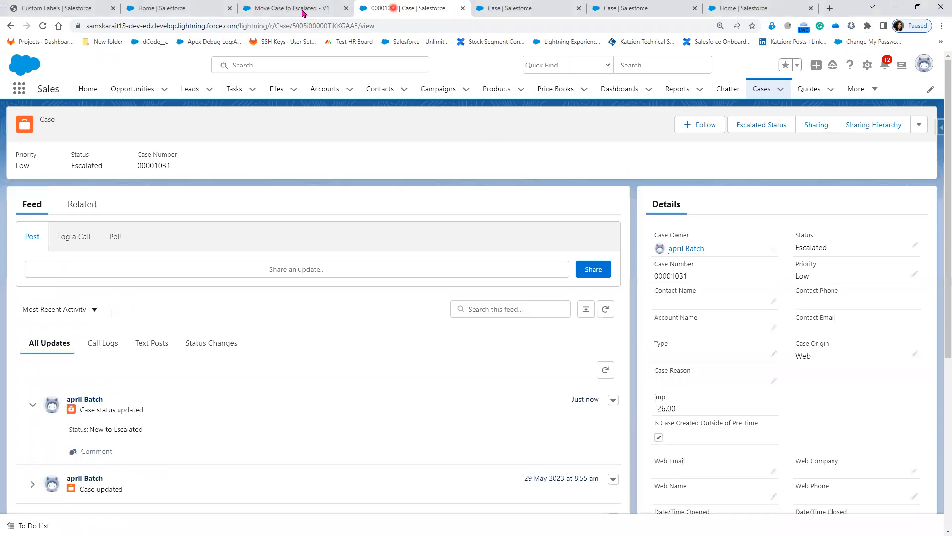
{"action": "left_click", "coordinate": [303, 9]}
{"action": "left_click", "coordinate": [700, 64]}
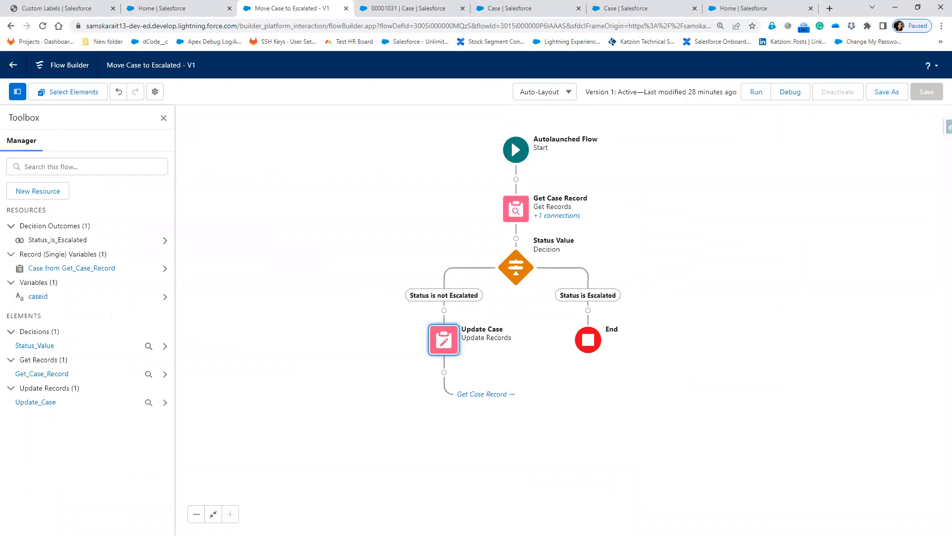
{"action": "key", "text": "alt+Tab"}
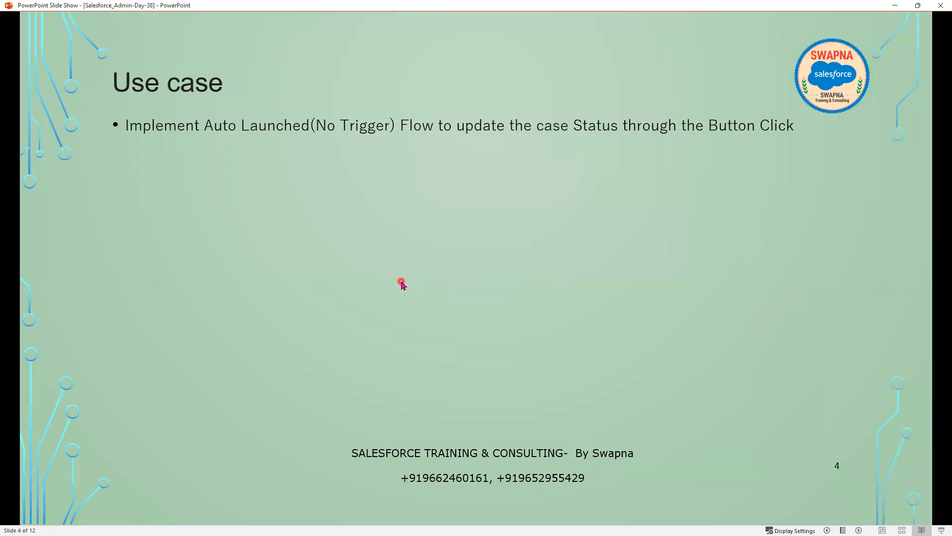
{"action": "left_click", "coordinate": [402, 283]}
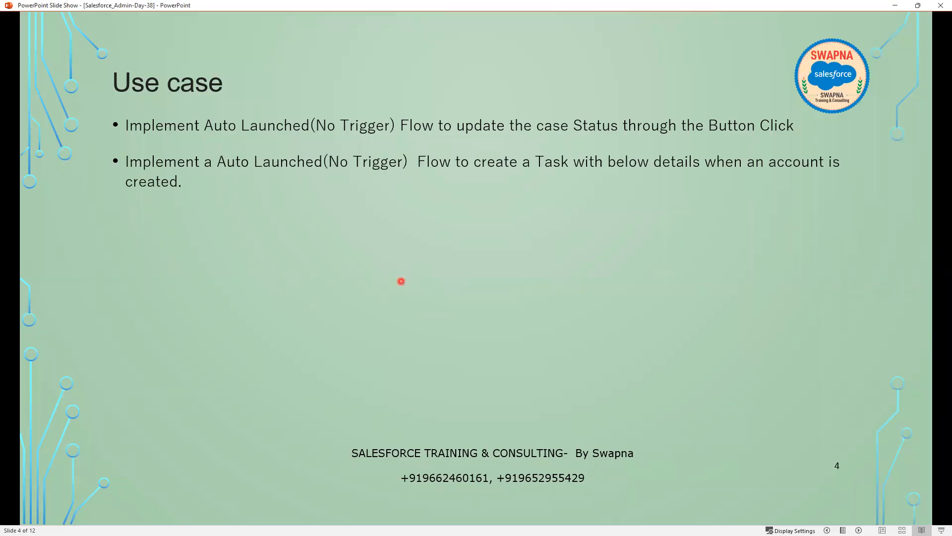